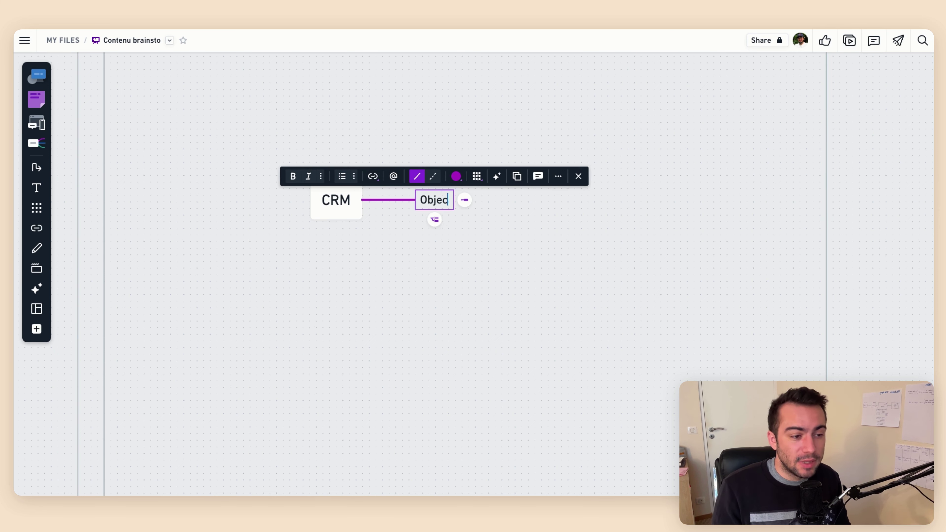
# Finish the Objectifs node and give it a child named Centraliser la donnée
pyautogui.write('tifs')
pyautogui.press('Tab')
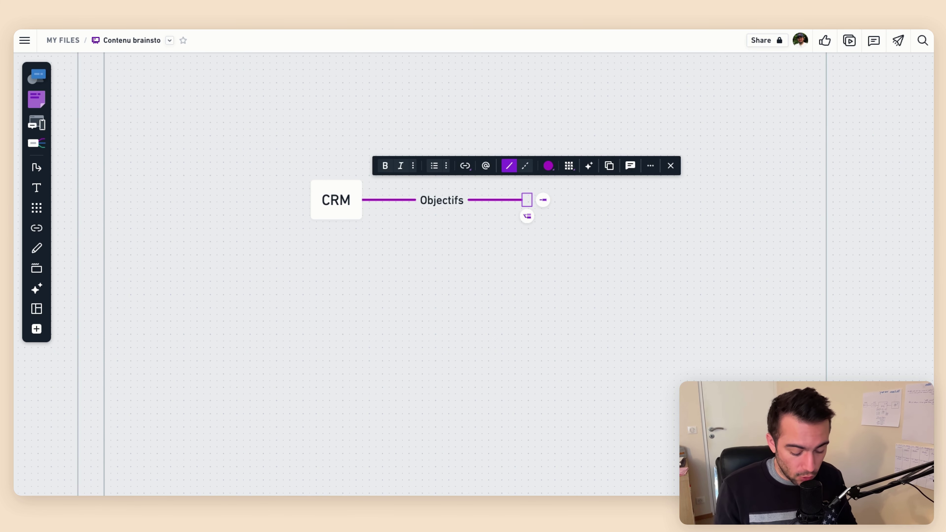
pyautogui.write('Centraliser la données')
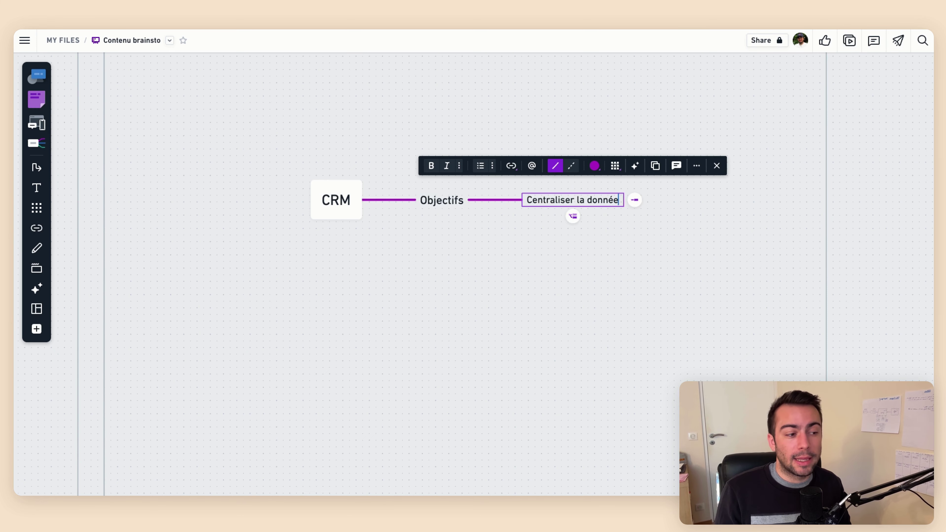
pyautogui.press('Return')
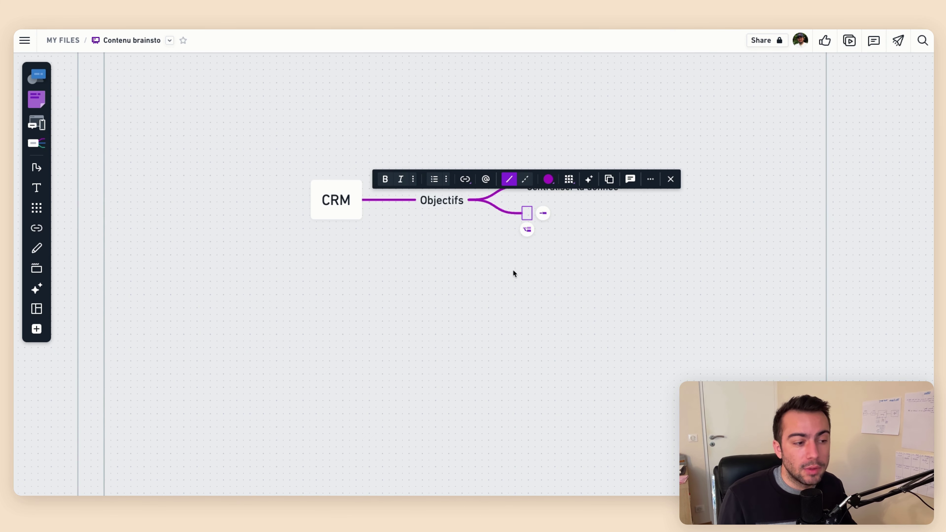
pyautogui.press('Escape')
# Add two children under Centraliser la donnée: Améliorer son offre and Marketing
pyautogui.moveTo(521, 257); pyautogui.dragTo(366, 228)
pyautogui.click(412, 176)
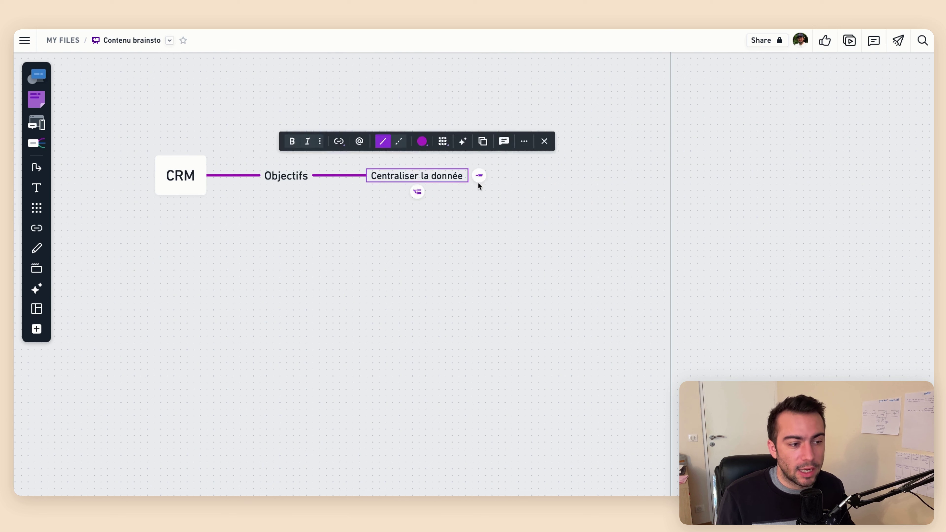
pyautogui.click(479, 176)
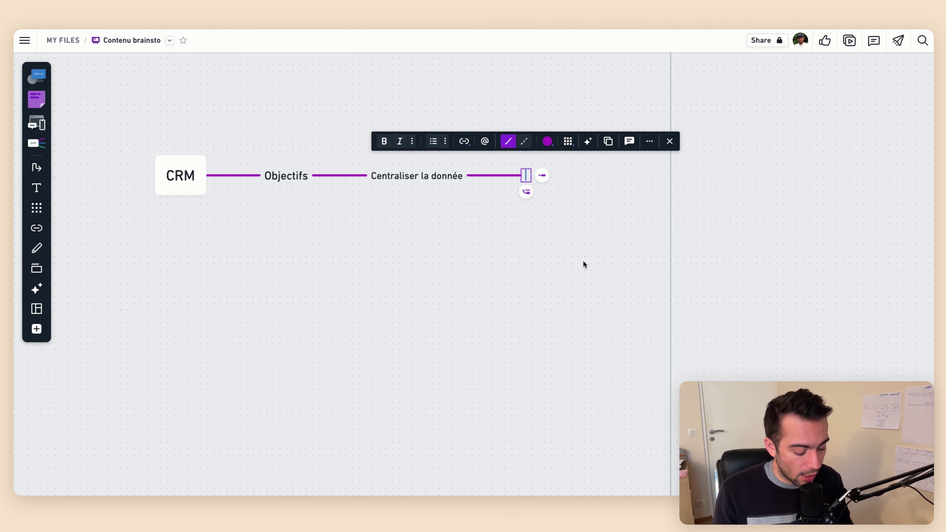
pyautogui.write('Améliore')
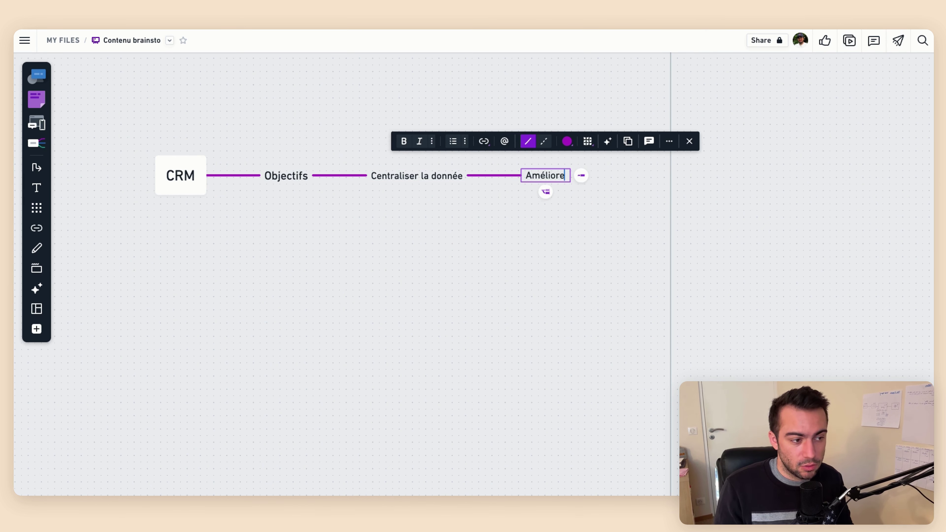
pyautogui.write('r son of')
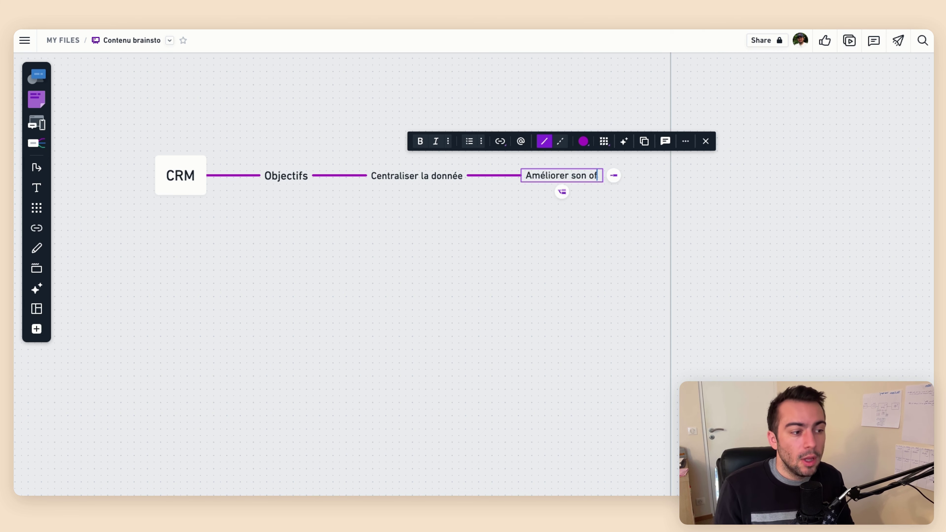
pyautogui.write('fre')
pyautogui.press('Return')
pyautogui.write('Ma')
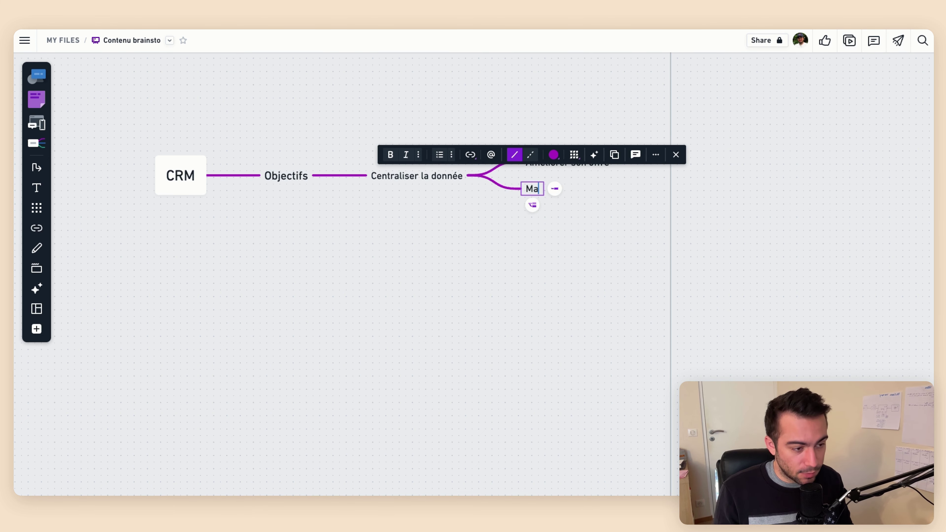
pyautogui.press('BackSpace')
pyautogui.write('a')
pyautogui.press('BackSpace')
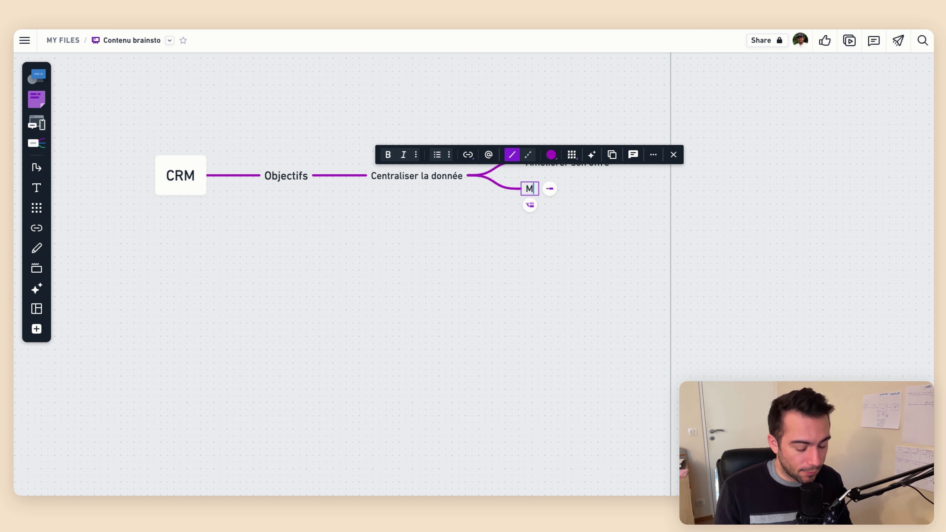
pyautogui.write('arketing')
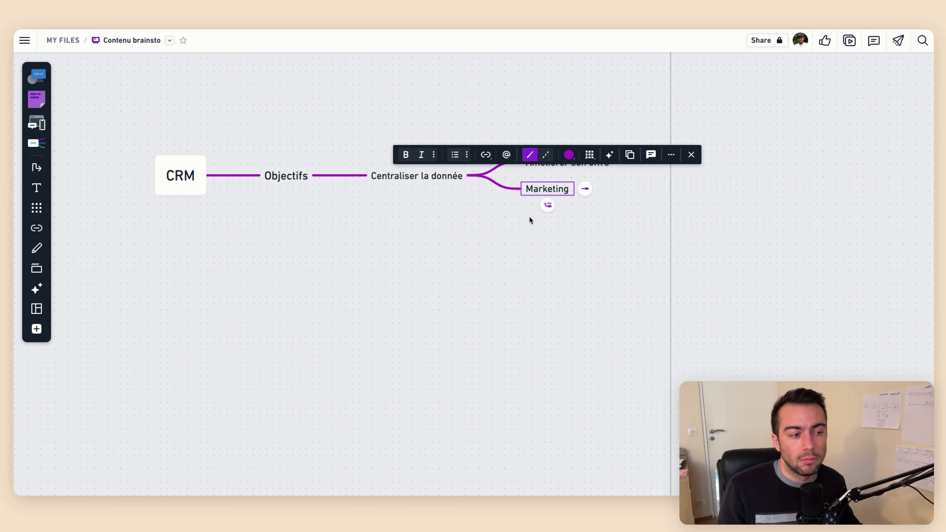
pyautogui.click(529, 218)
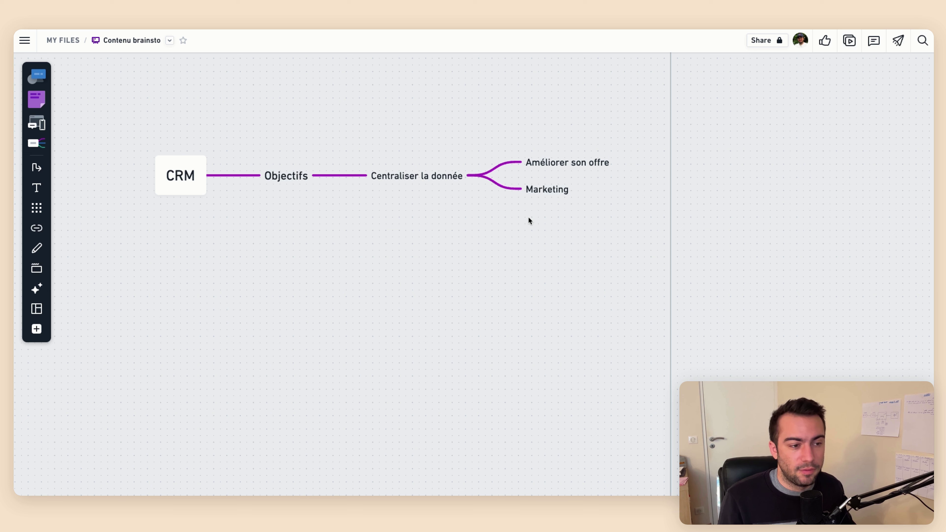
# Prefix the Centraliser la donnée node with 'SALES : '
pyautogui.click(431, 175)
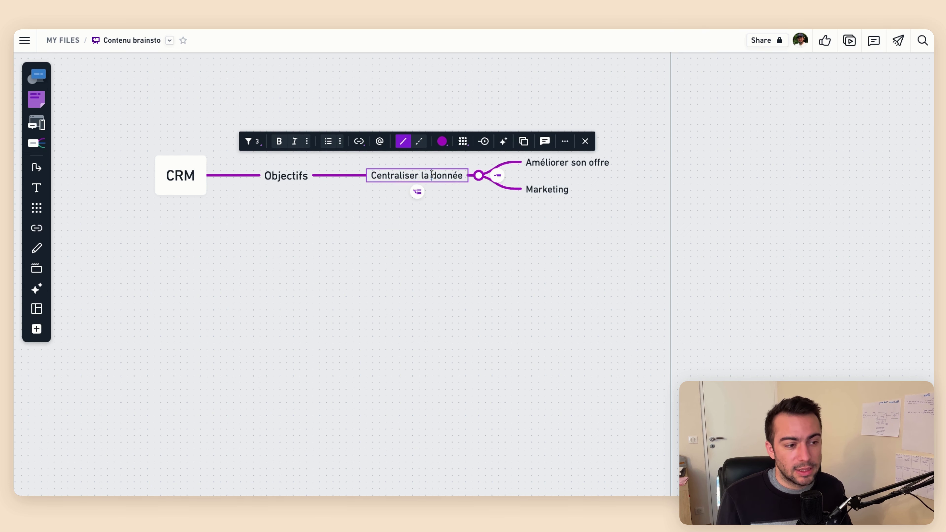
pyautogui.click(431, 175)
pyautogui.click(373, 170)
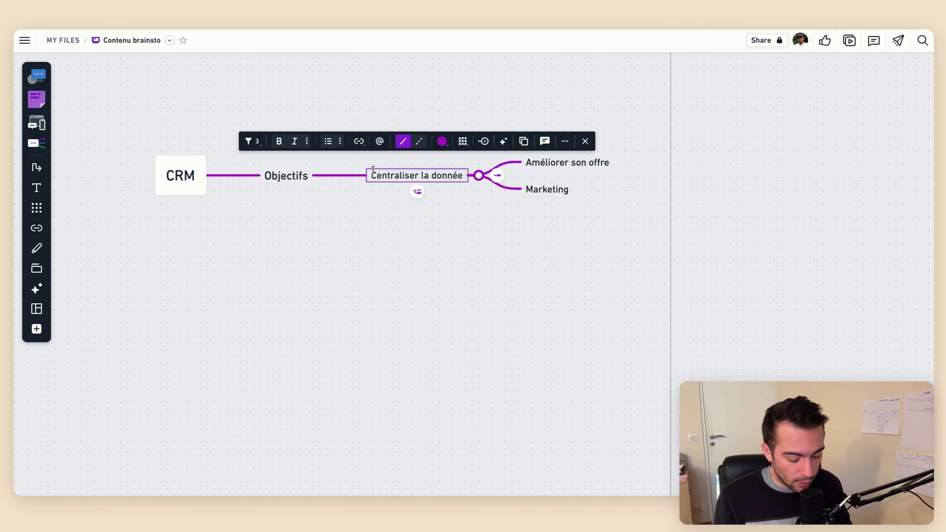
pyautogui.write('SAMES')
pyautogui.press('BackSpace')
pyautogui.press('BackSpace')
pyautogui.press('BackSpace')
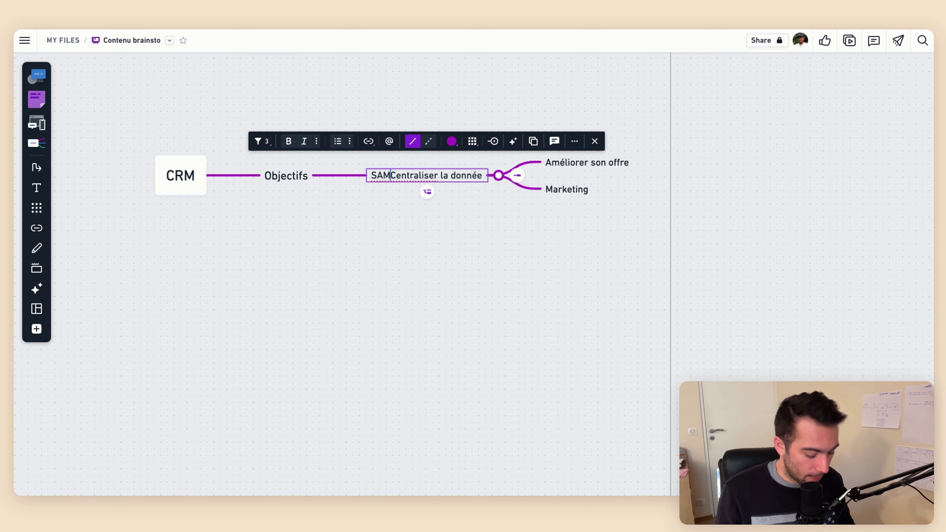
pyautogui.press('BackSpace')
pyautogui.write('LES :')
pyautogui.click(363, 239)
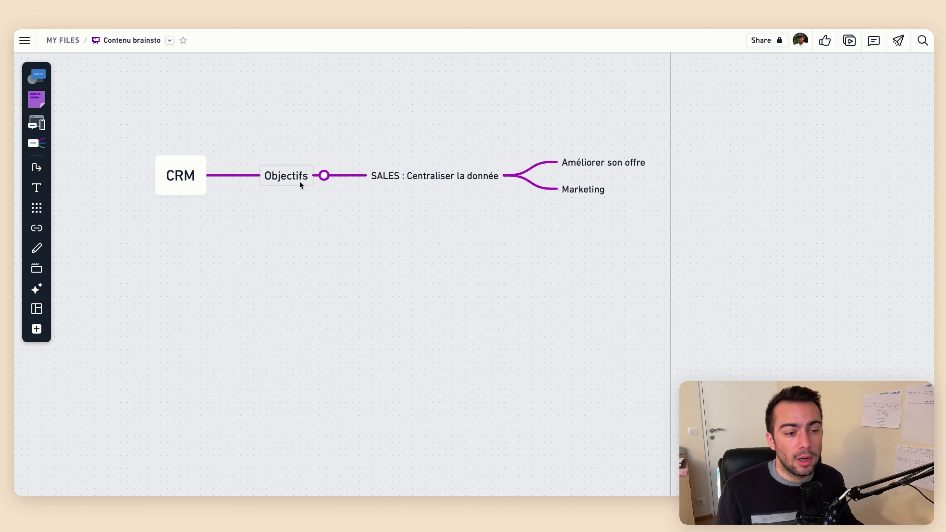
# Add a second Objectifs branch named 'PRODUCTION : Gérer les clients'
pyautogui.click(300, 180)
pyautogui.click(342, 178)
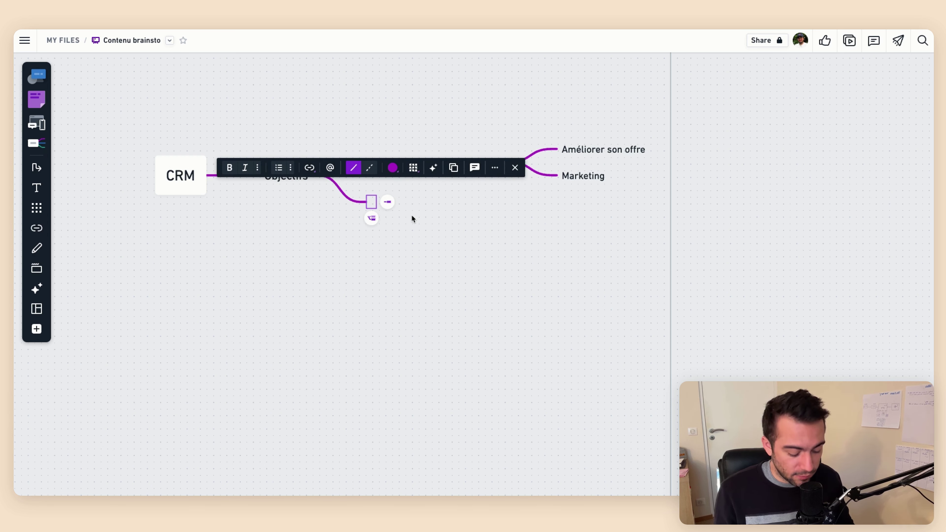
pyautogui.write('PRODUCTION')
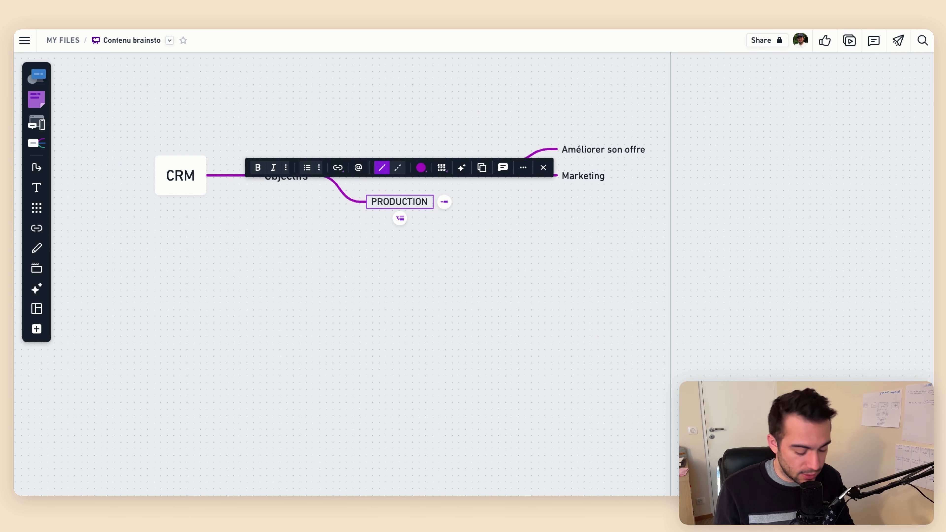
pyautogui.write(' :')
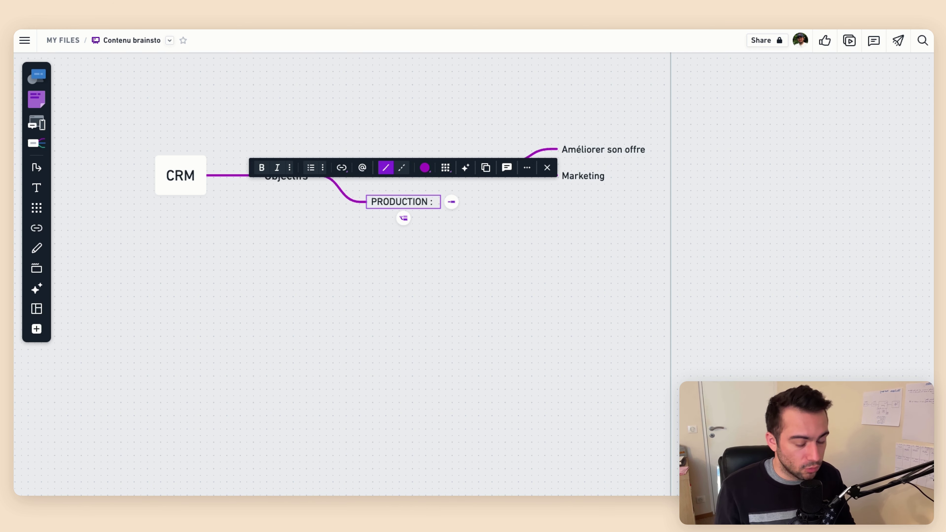
pyautogui.write(' Gérer le')
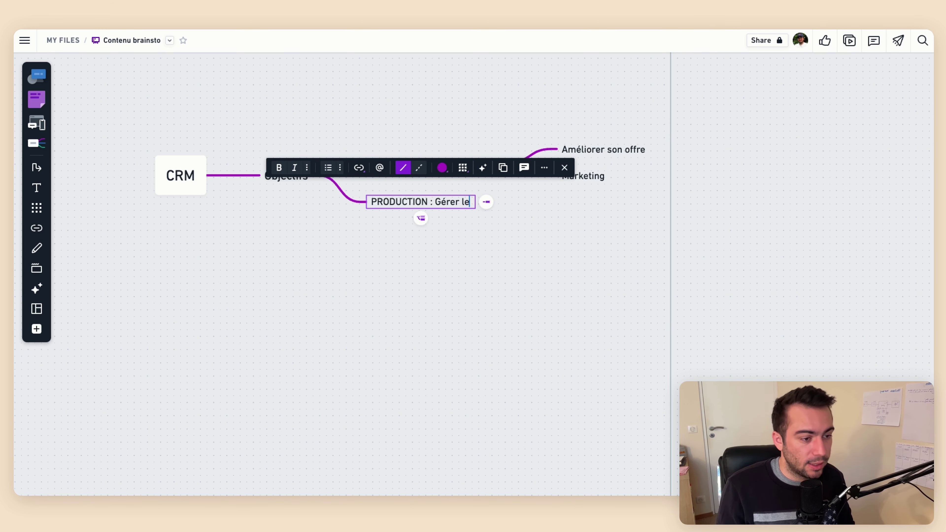
pyautogui.write('s clients')
pyautogui.click(414, 275)
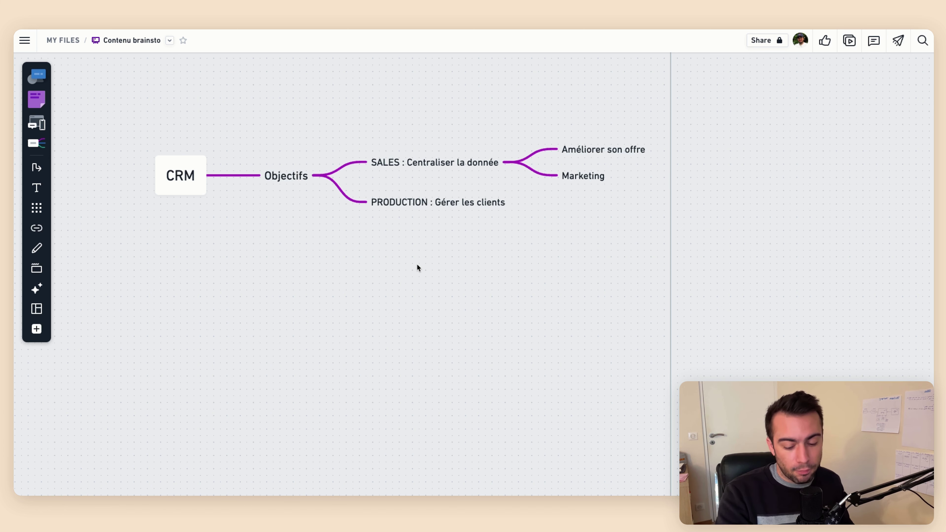
# Add an Airtable node after 'PRODUCTION : Gérer les clients'
pyautogui.click(452, 208)
pyautogui.click(520, 202)
pyautogui.write('Airtable')
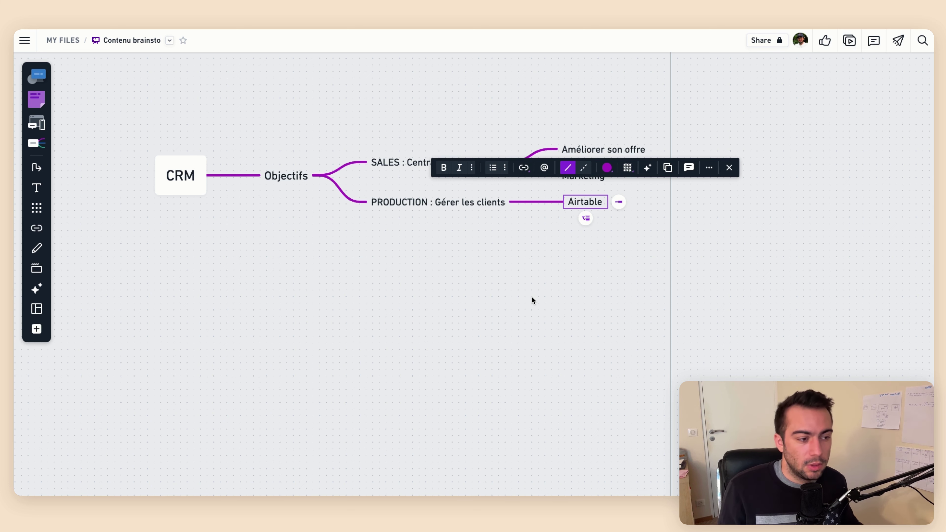
pyautogui.click(532, 300)
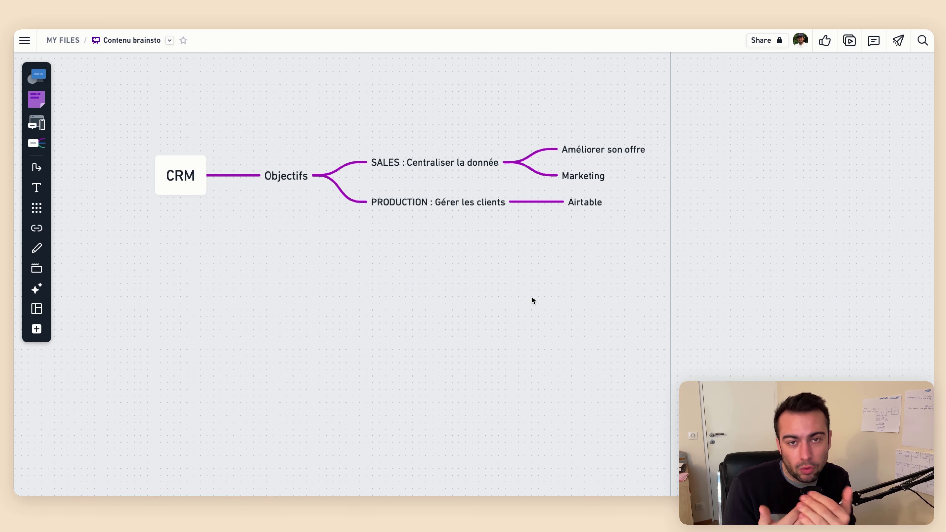
# Give Airtable two children, Tableau and Interfaces, moving the map left to make room
pyautogui.click(588, 203)
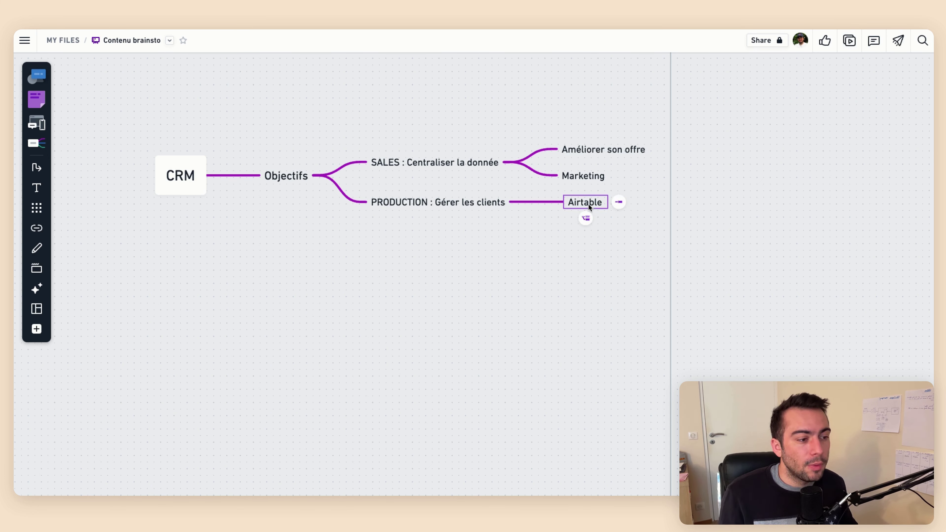
pyautogui.click(617, 202)
pyautogui.write('Tableau')
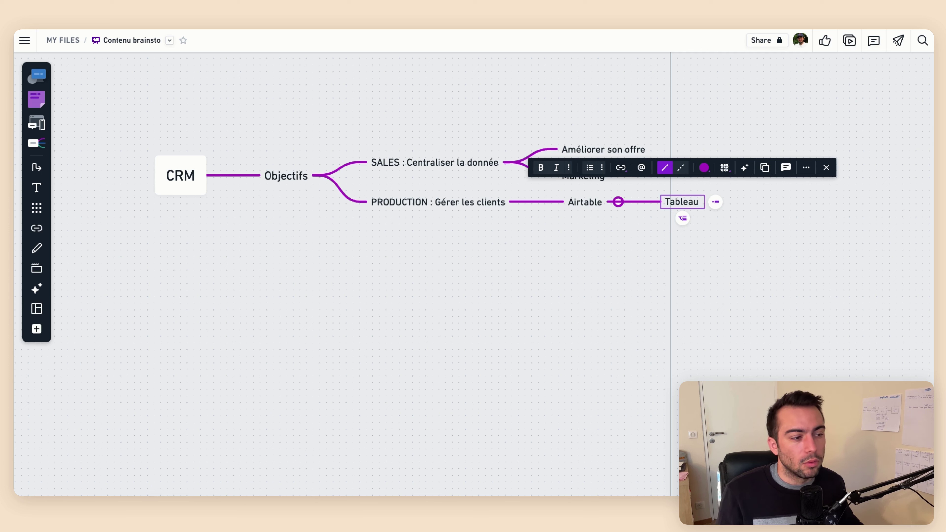
pyautogui.click(243, 182)
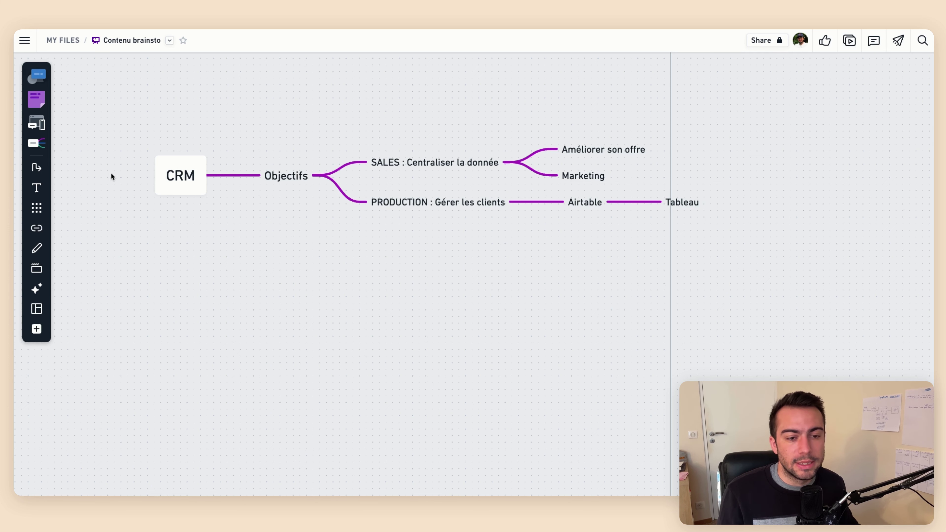
pyautogui.moveTo(161, 176); pyautogui.dragTo(71, 170)
pyautogui.click(593, 198)
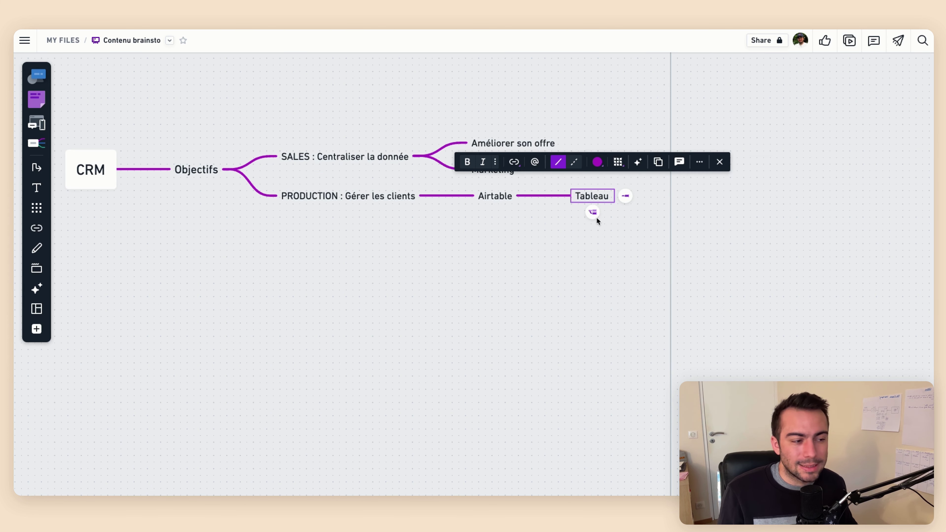
pyautogui.click(593, 212)
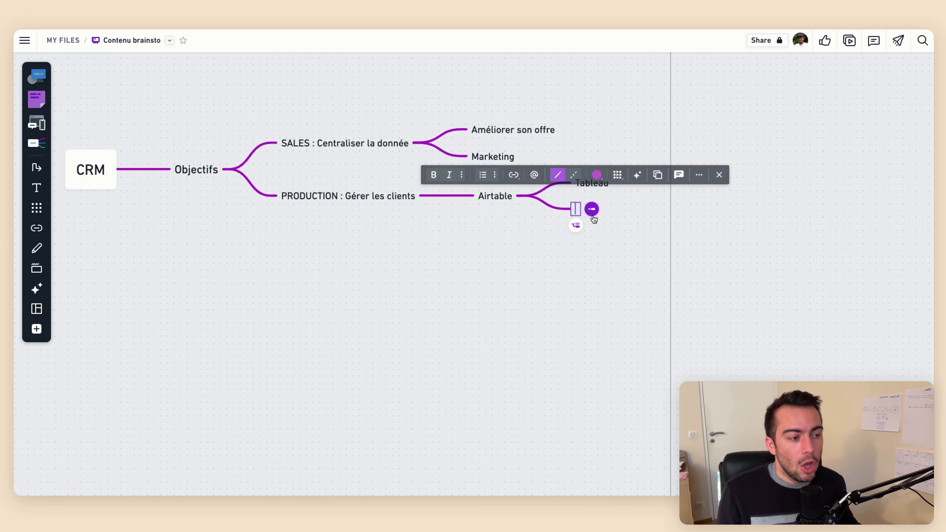
pyautogui.write('Interfaces')
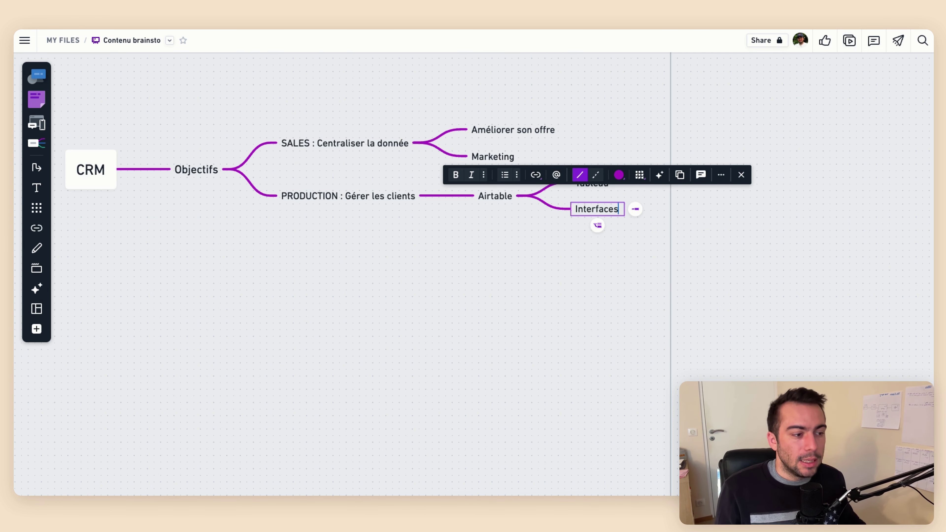
pyautogui.click(612, 281)
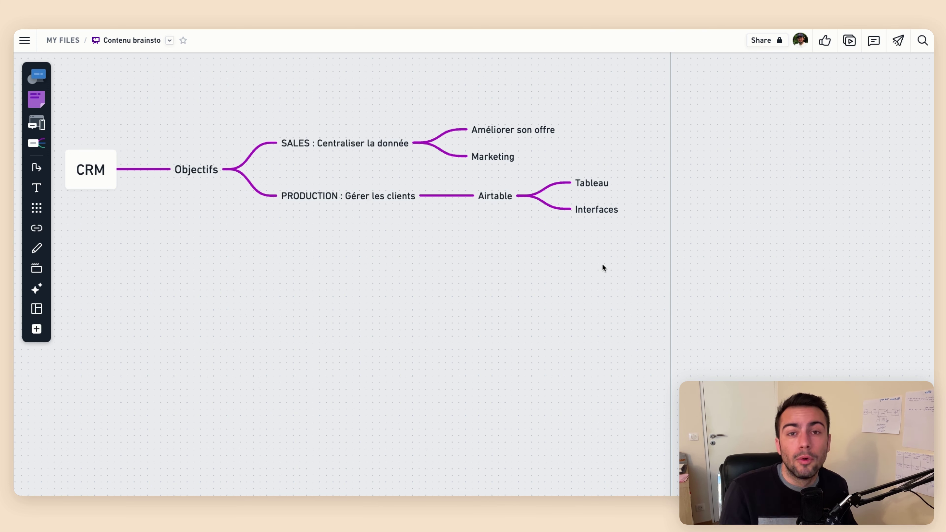
# Add a third Airtable child named Application web below Interfaces
pyautogui.click(595, 211)
pyautogui.press('Return')
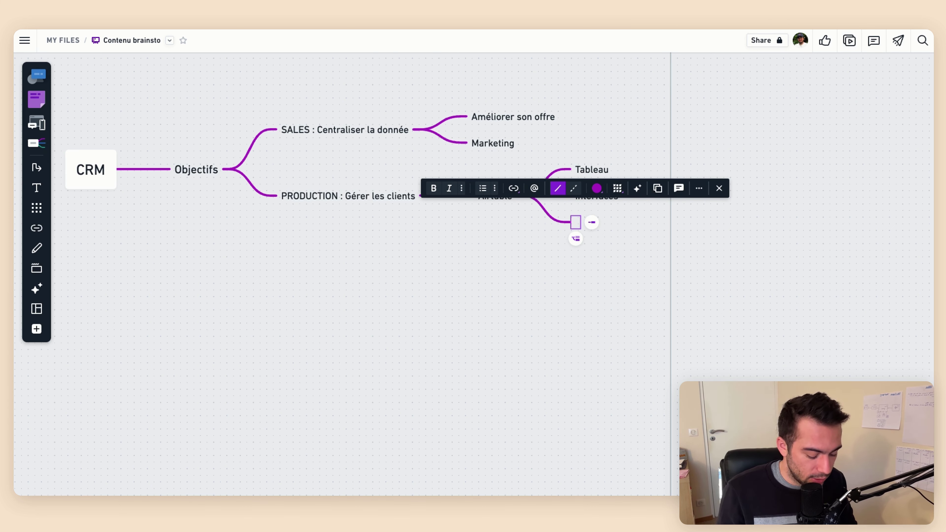
pyautogui.write('Apllica')
pyautogui.press('BackSpace')
pyautogui.press('BackSpace')
pyautogui.press('BackSpace')
pyautogui.press('BackSpace')
pyautogui.press('BackSpace')
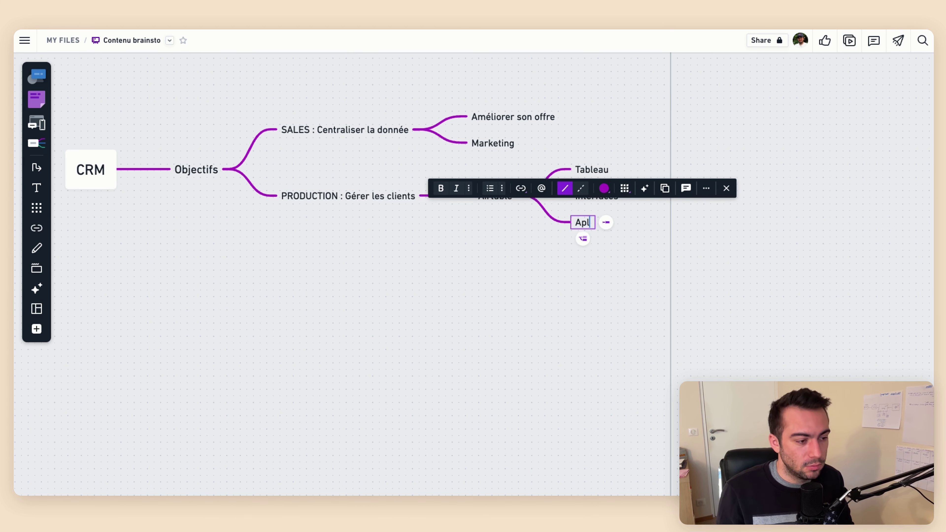
pyautogui.write('plication web')
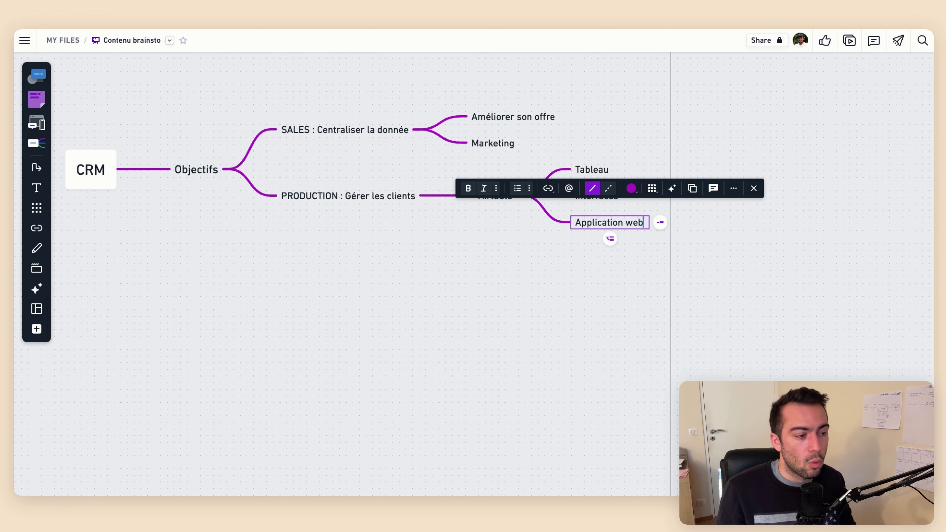
pyautogui.click(583, 285)
# Attach a SoftR node after Application web, then pan back to the map's start
pyautogui.moveTo(557, 246); pyautogui.dragTo(418, 248)
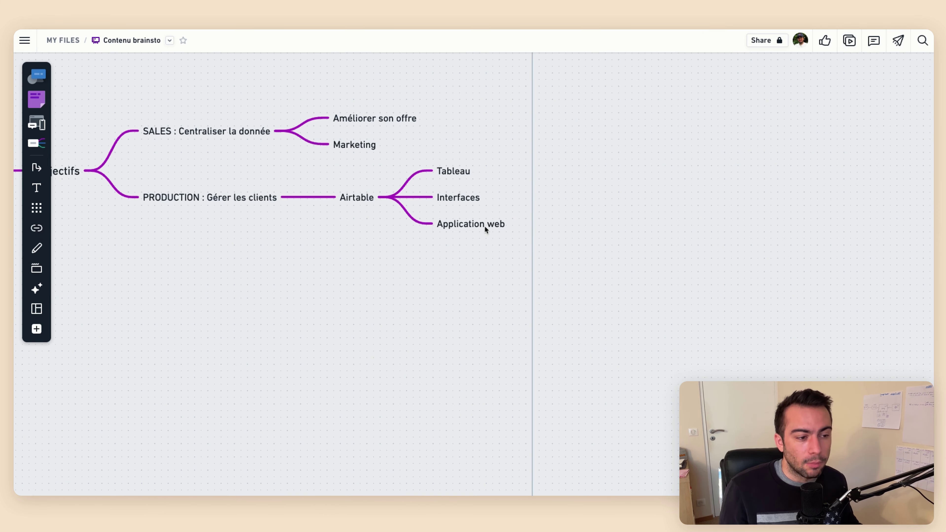
pyautogui.click(484, 226)
pyautogui.click(520, 221)
pyautogui.write('SoftR')
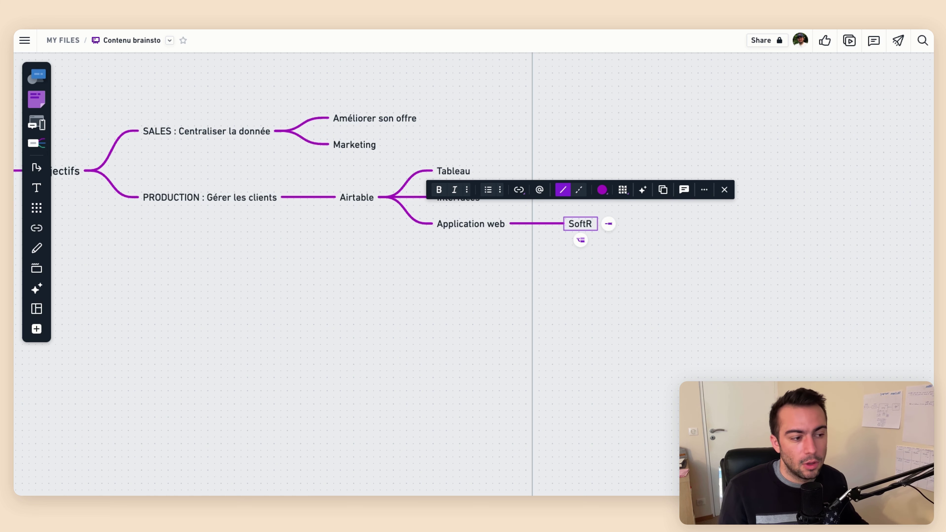
pyautogui.click(491, 255)
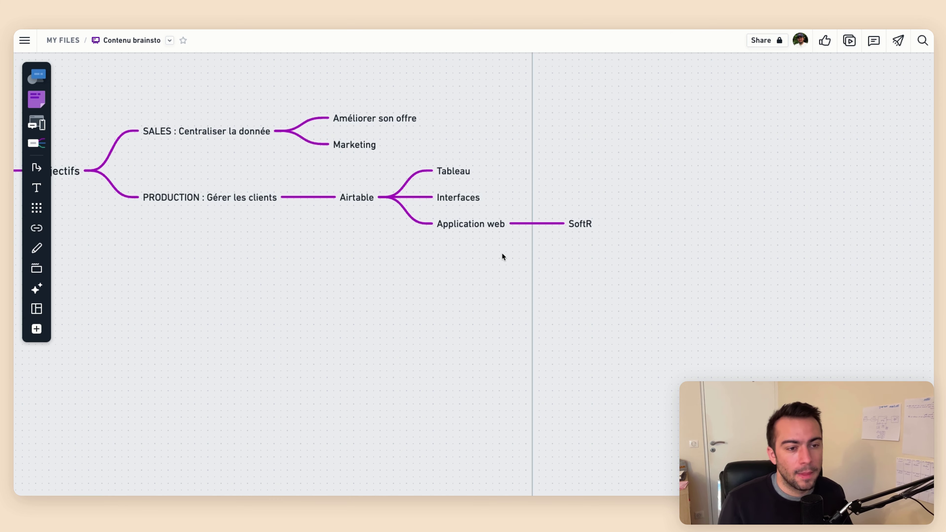
pyautogui.moveTo(276, 213); pyautogui.dragTo(336, 234)
pyautogui.hscroll(-5, 334, 236)
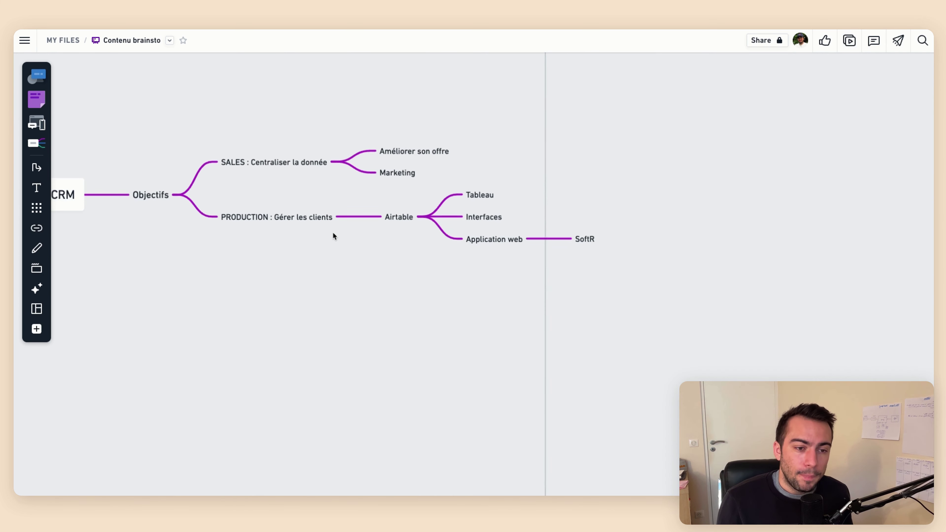
pyautogui.keyDown('ctrl'); pyautogui.scroll(-2, 380, 246); pyautogui.keyUp('ctrl')
pyautogui.hscroll(-1, 388, 251)
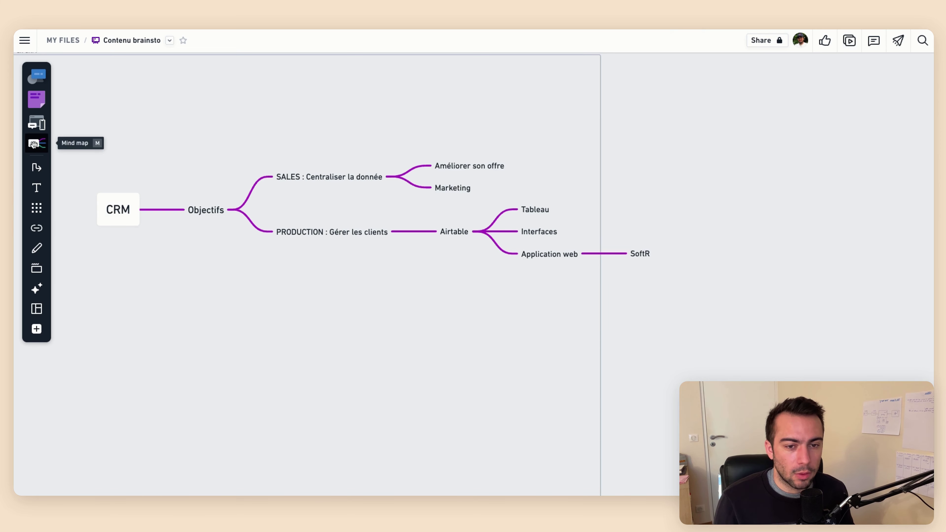
# Place a new CRM mind map root with a Contact branch holding Email and Numéro
pyautogui.click(37, 143)
pyautogui.click(119, 328)
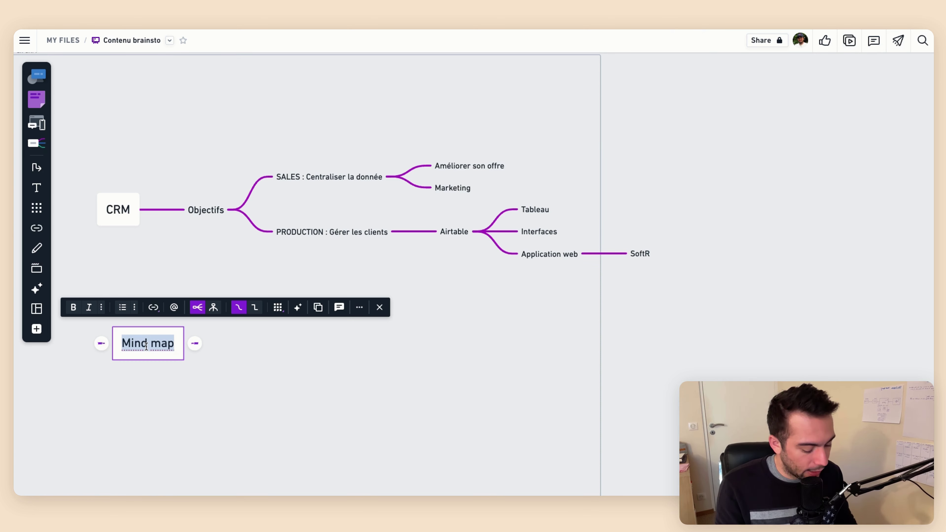
pyautogui.write('CRM')
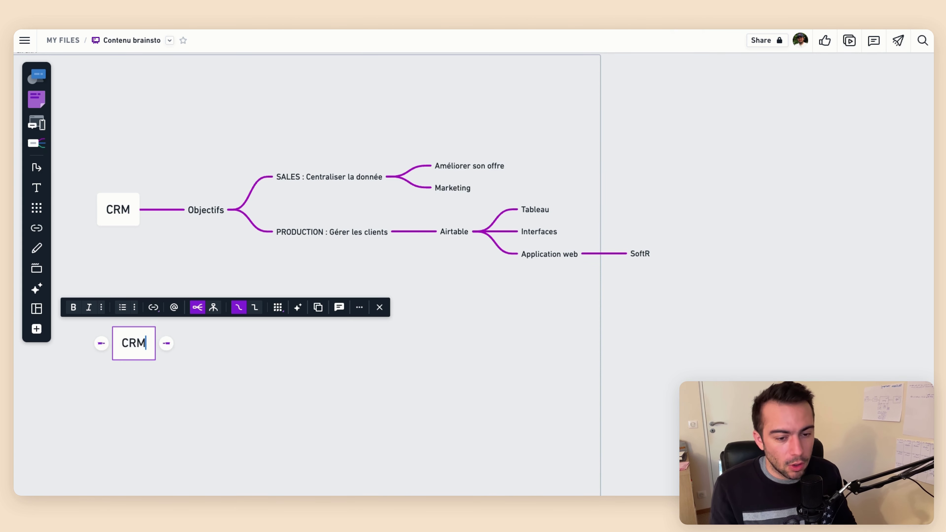
pyautogui.press('Tab')
pyautogui.write('Contact')
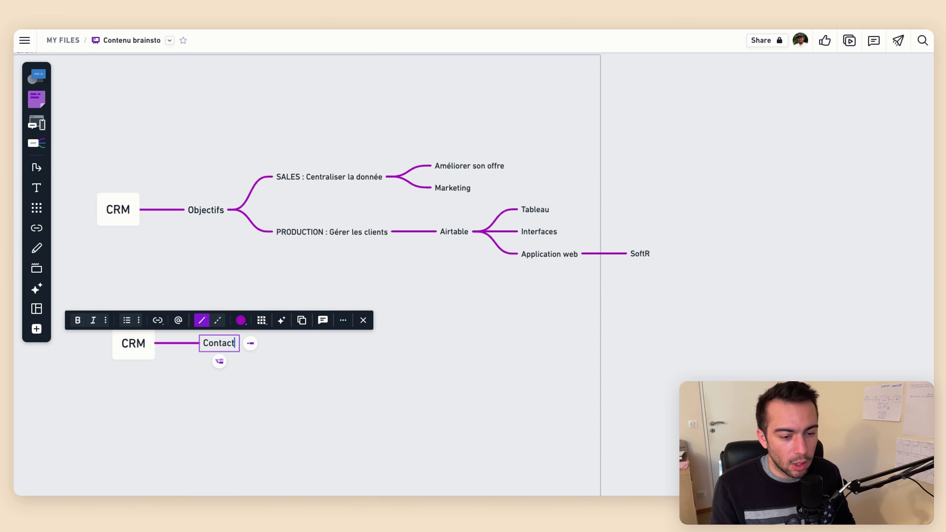
pyautogui.press('Tab')
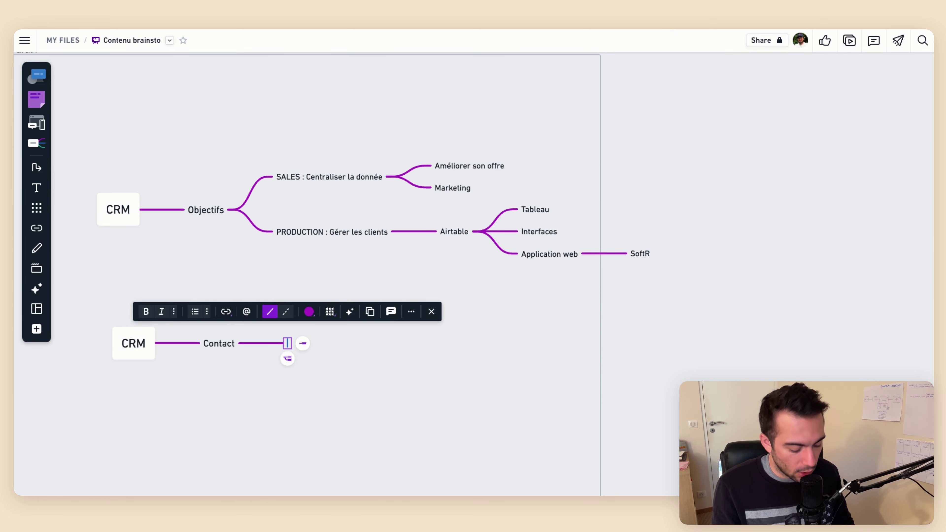
pyautogui.write('Email')
pyautogui.press('Return')
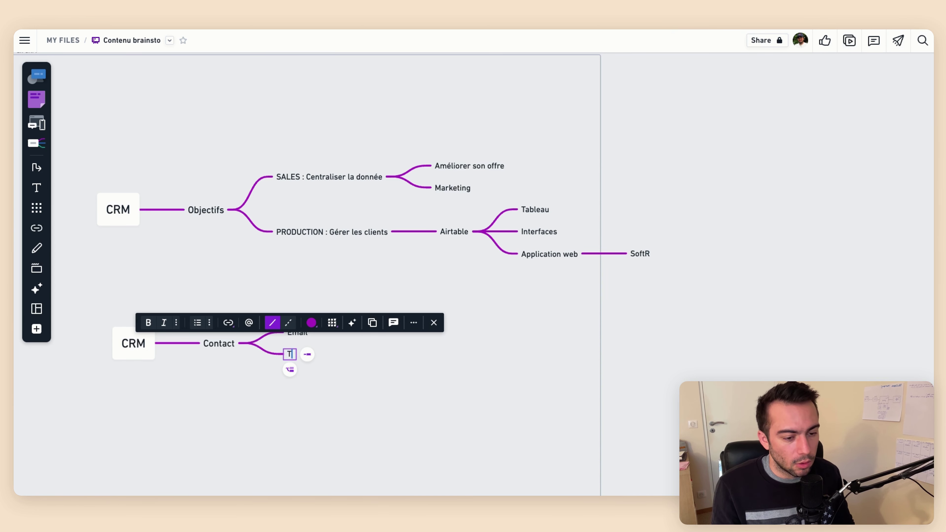
pyautogui.write('Numéro')
pyautogui.press('Escape')
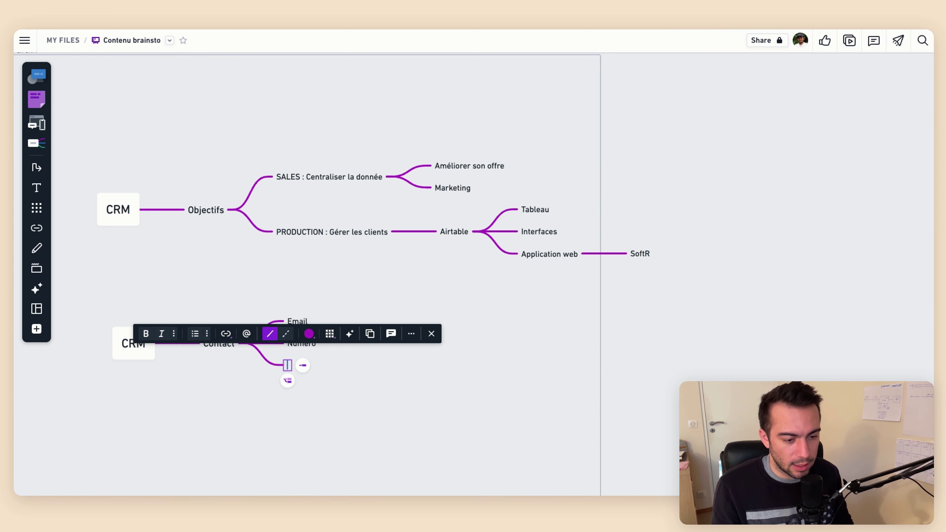
pyautogui.click(90, 347)
# Add a Projet branch to CRM with a child node Statut
pyautogui.click(119, 343)
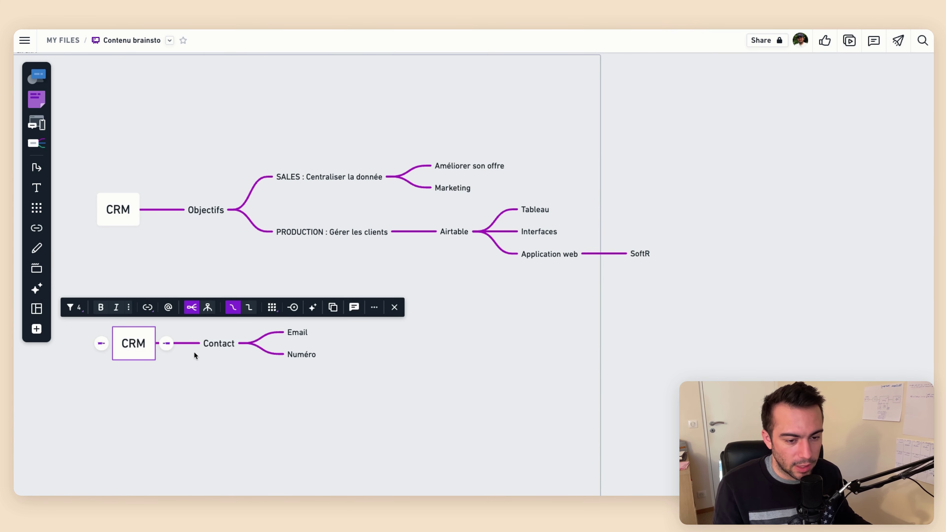
pyautogui.click(165, 343)
pyautogui.write('Projet')
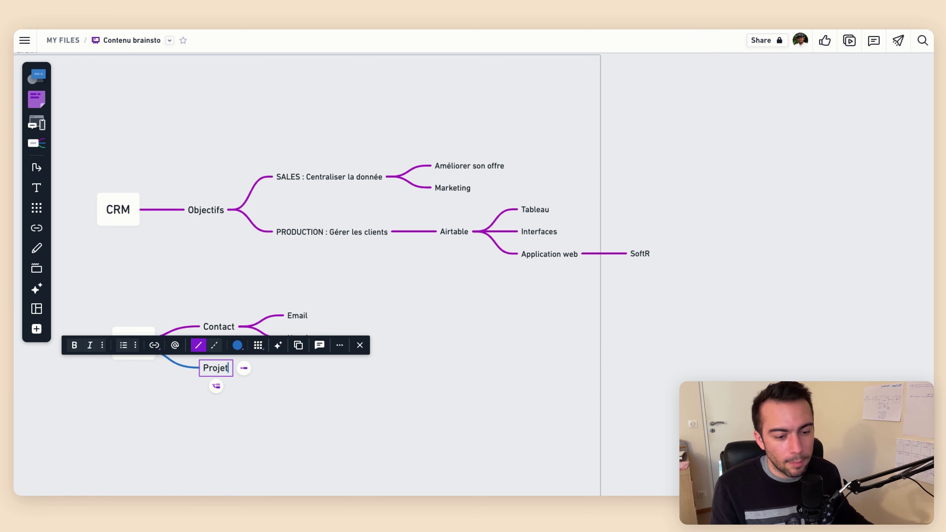
pyautogui.click(361, 451)
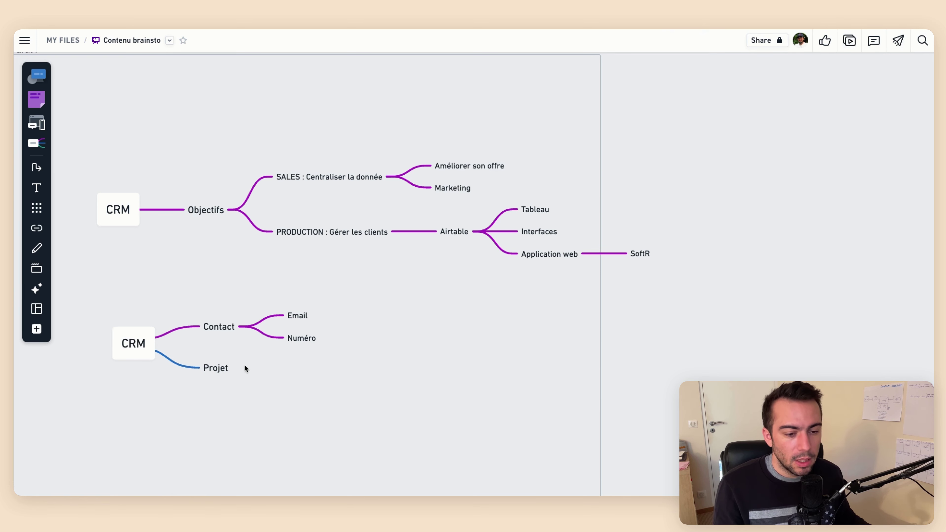
pyautogui.click(230, 369)
pyautogui.click(244, 368)
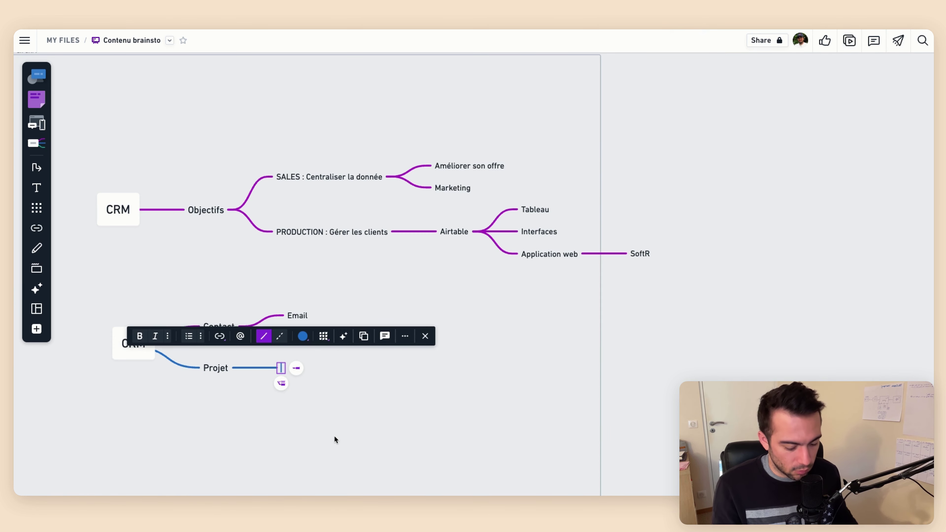
pyautogui.write('Ca')
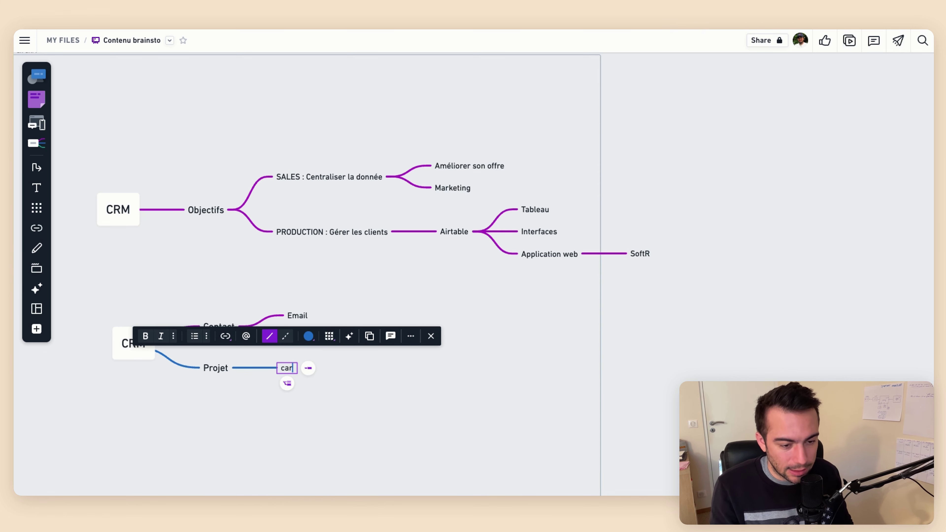
pyautogui.press('BackSpace')
pyautogui.press('BackSpace')
pyautogui.write('Car')
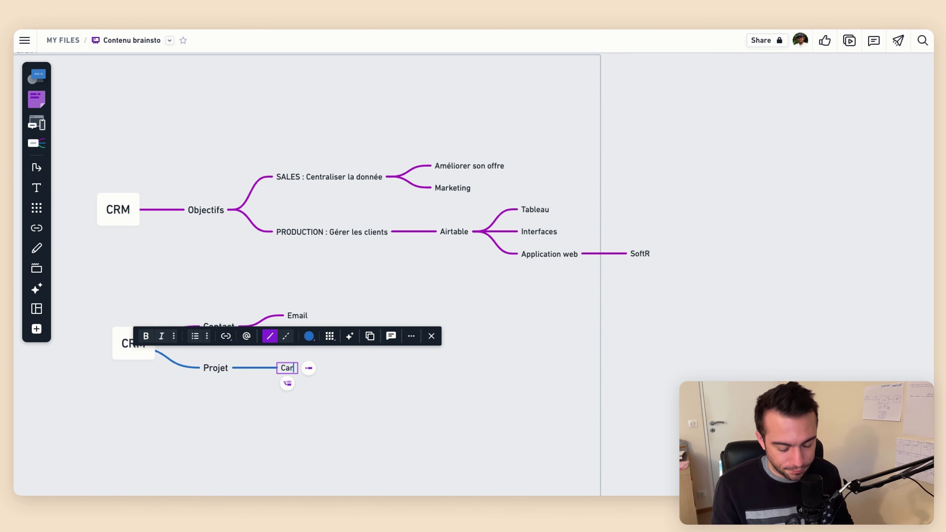
pyautogui.write('actéristiques')
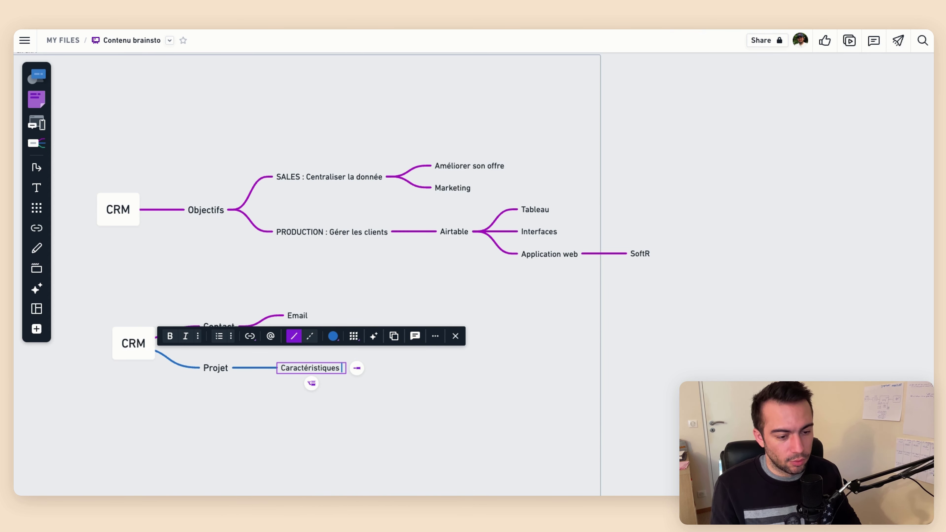
pyautogui.hotkey('ctrl', 'a')
pyautogui.write('STa')
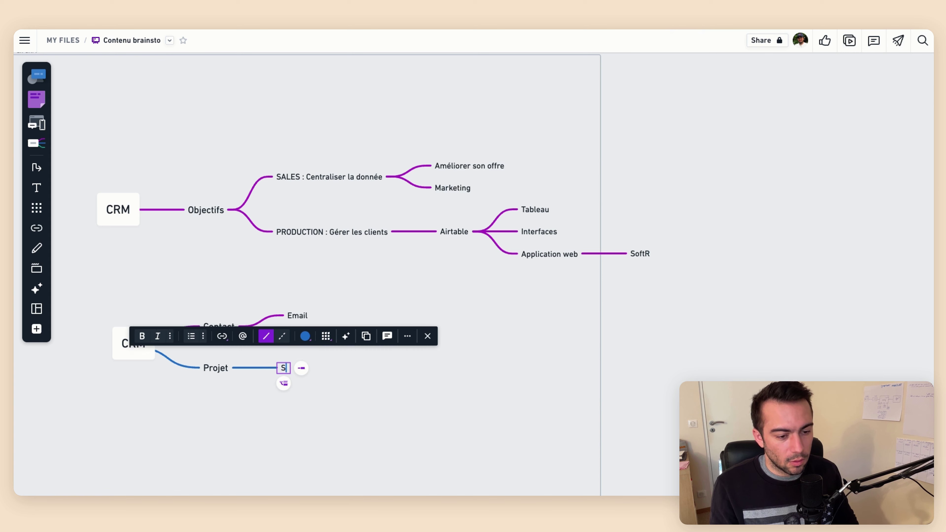
pyautogui.press('BackSpace')
pyautogui.press('BackSpace')
pyautogui.write('tatut')
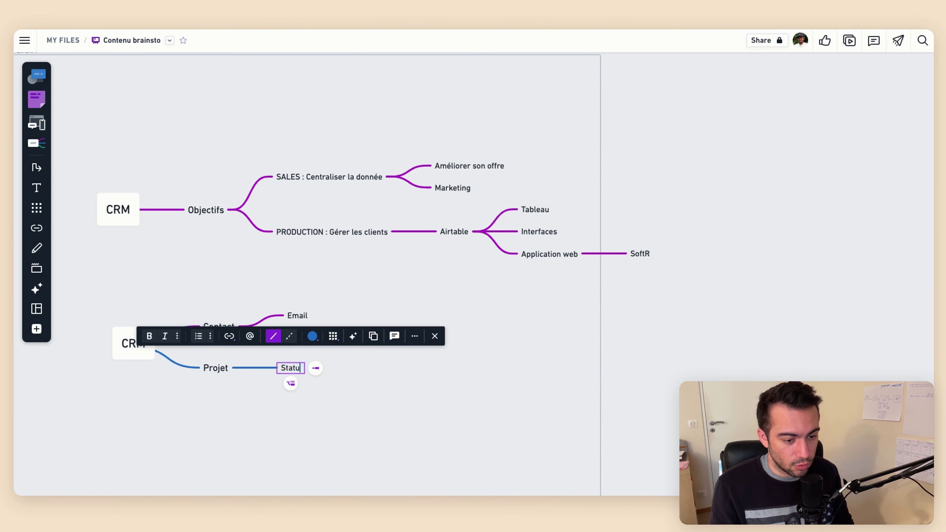
pyautogui.press('Return')
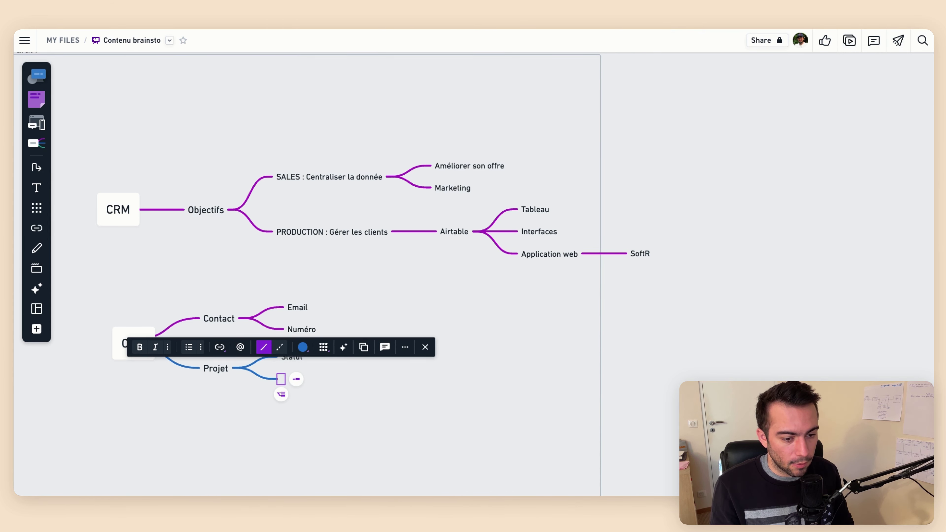
pyautogui.press('Escape')
# Add CRM branches Paiement and Base de données de connaissances, then nudge the map
pyautogui.click(156, 350)
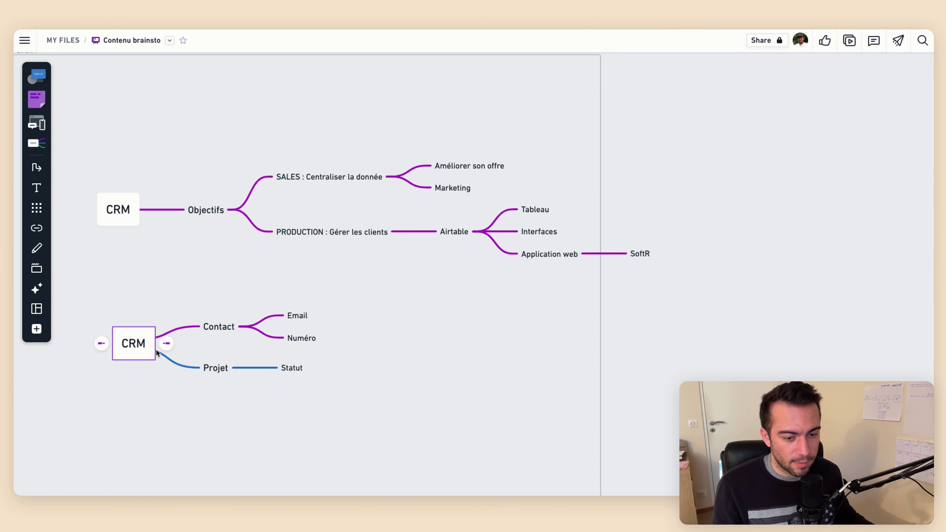
pyautogui.click(165, 342)
pyautogui.write('Paiement')
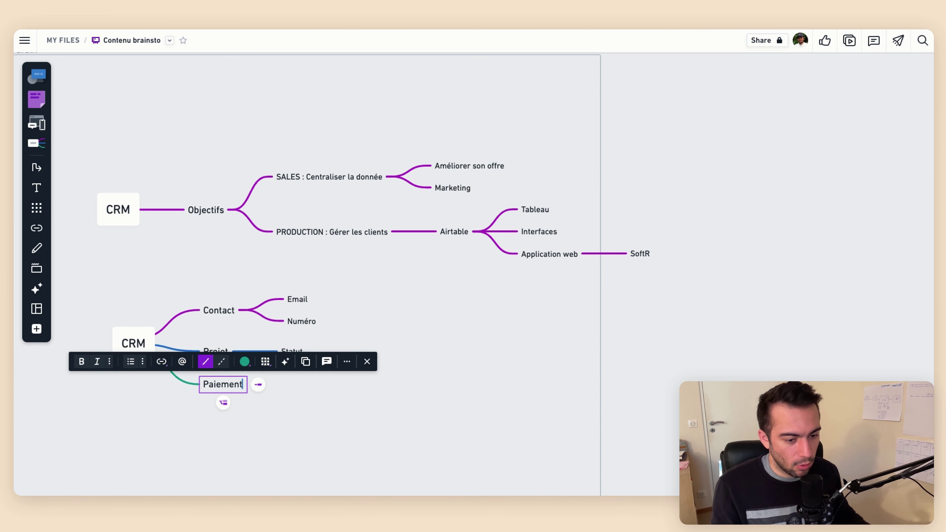
pyautogui.click(273, 447)
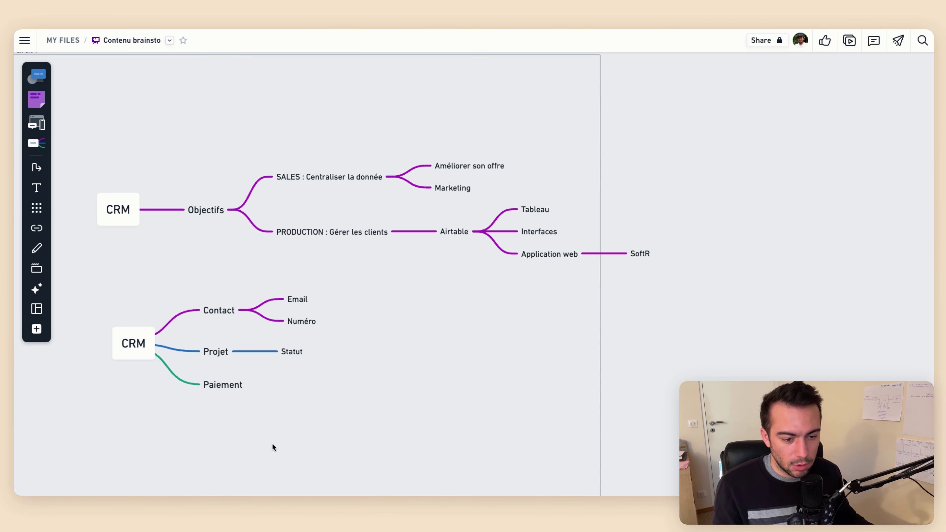
pyautogui.click(139, 341)
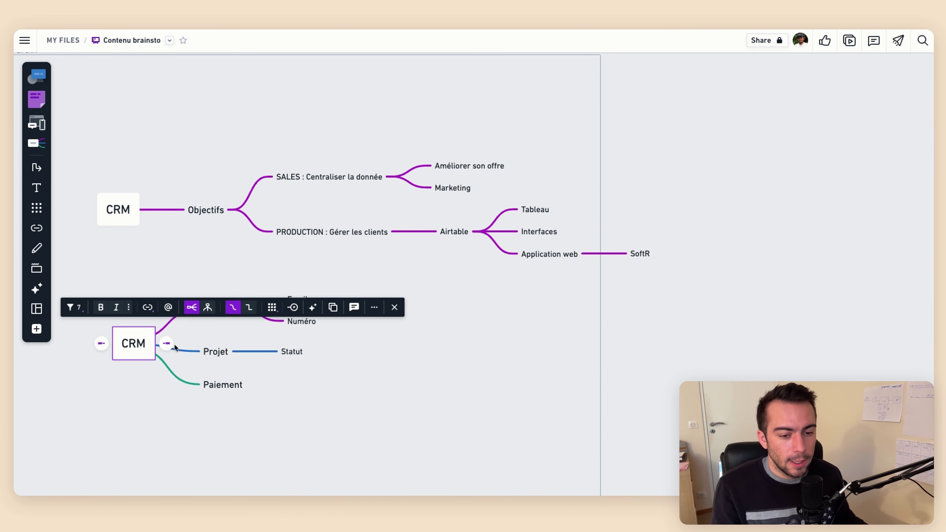
pyautogui.click(168, 344)
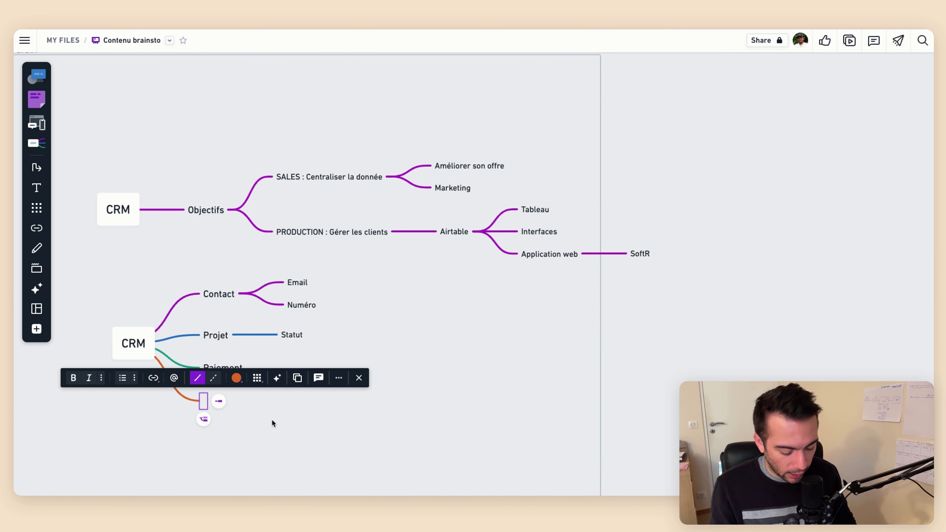
pyautogui.write('Base de donnée')
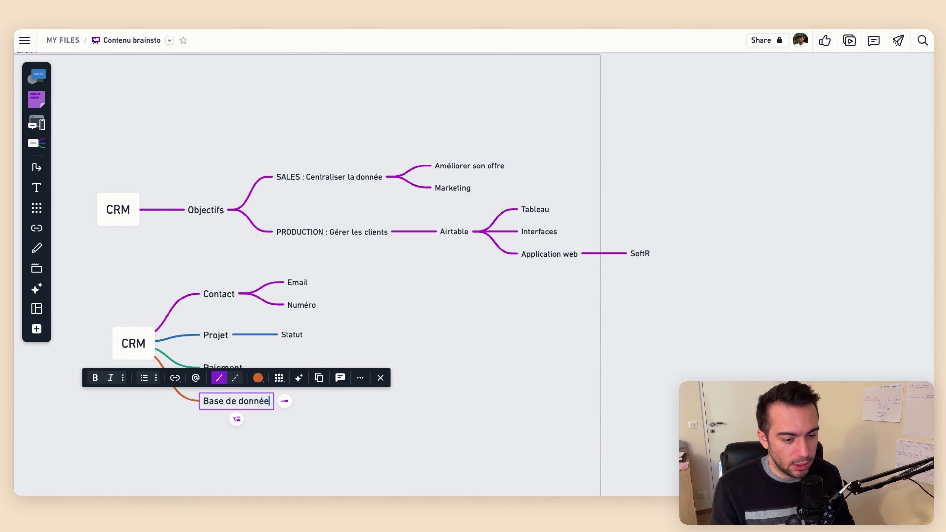
pyautogui.write('s de connaissances')
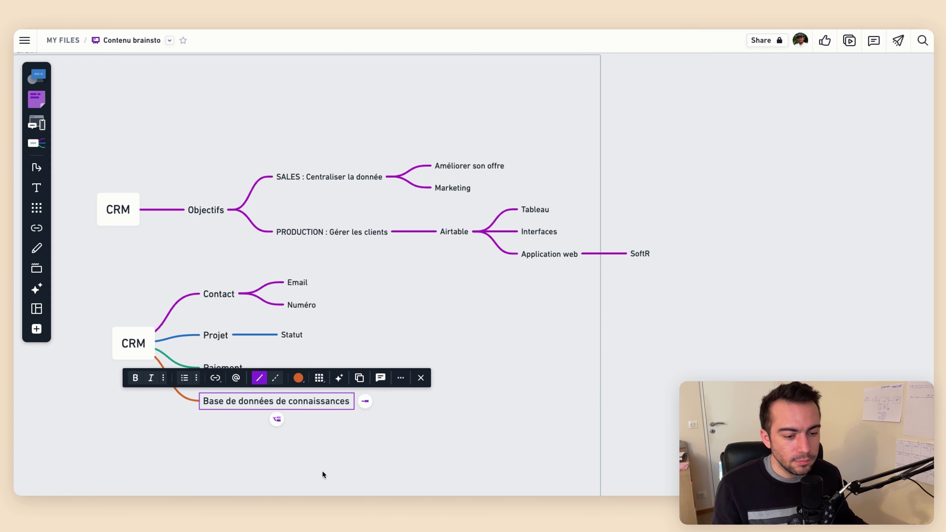
pyautogui.click(263, 441)
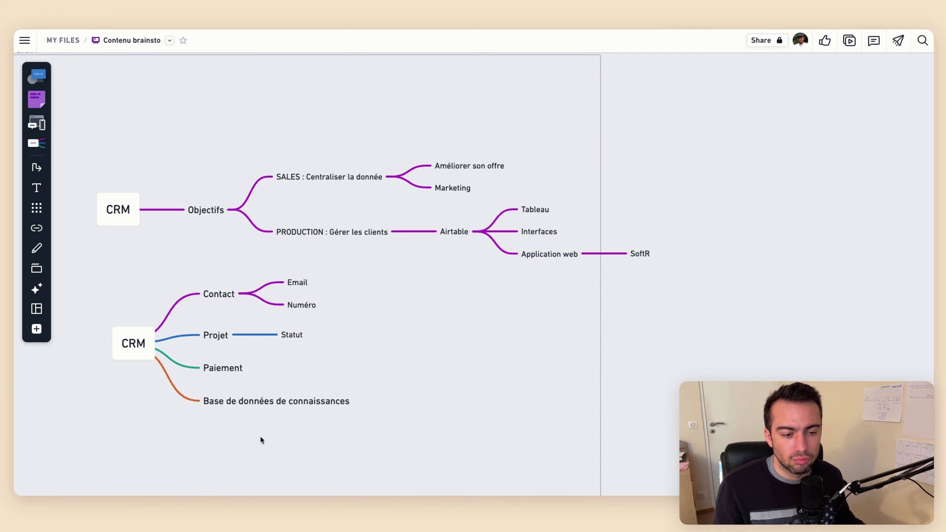
pyautogui.moveTo(133, 357); pyautogui.dragTo(142, 371)
pyautogui.click(177, 428)
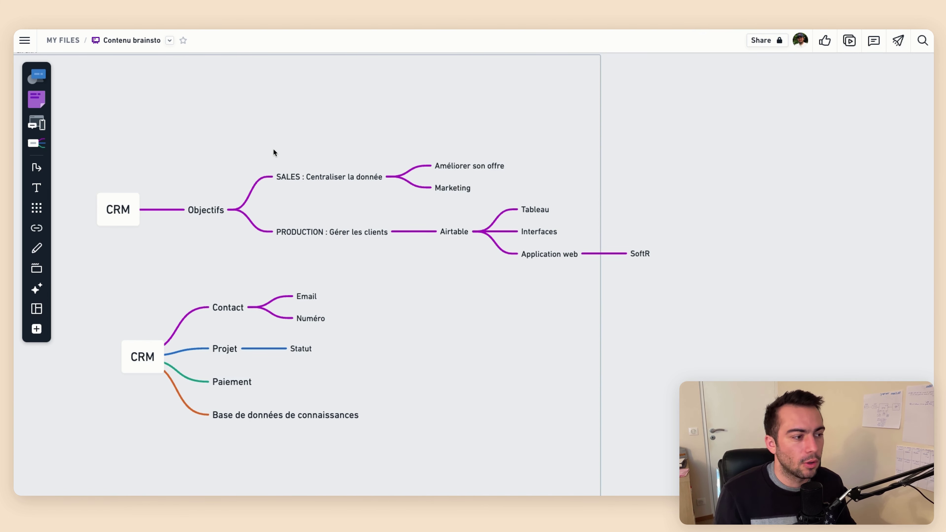
pyautogui.scroll(-3, 260, 186)
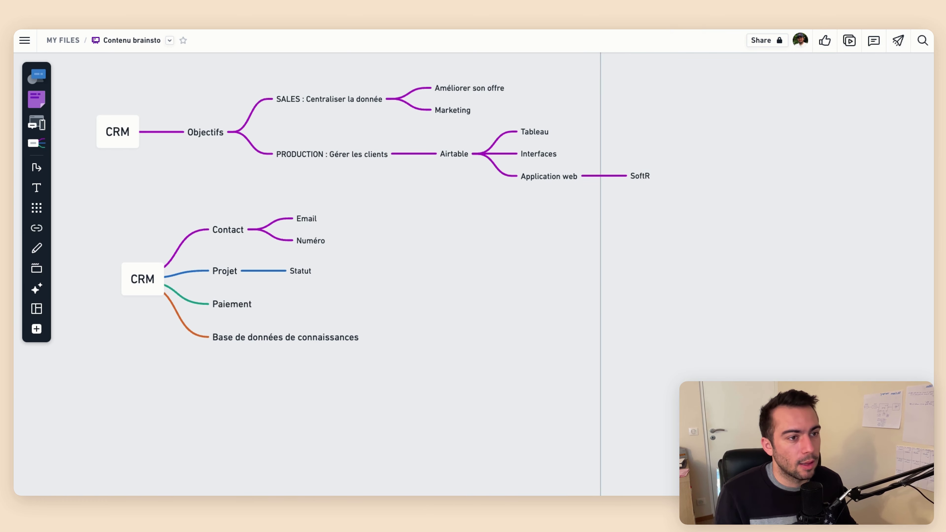
# On airtable.com in a new tab, add a workspace named 'Les Pilotes'
pyautogui.press('super+t')
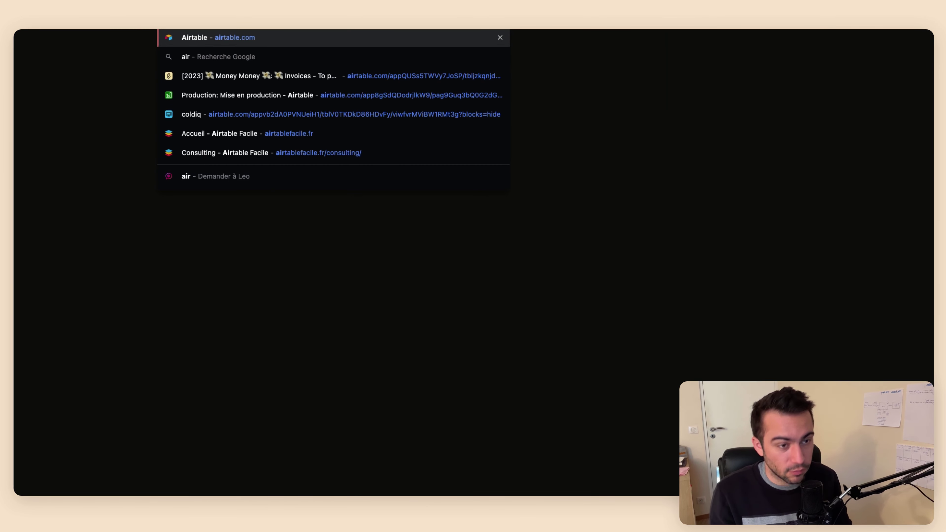
pyautogui.press('Return')
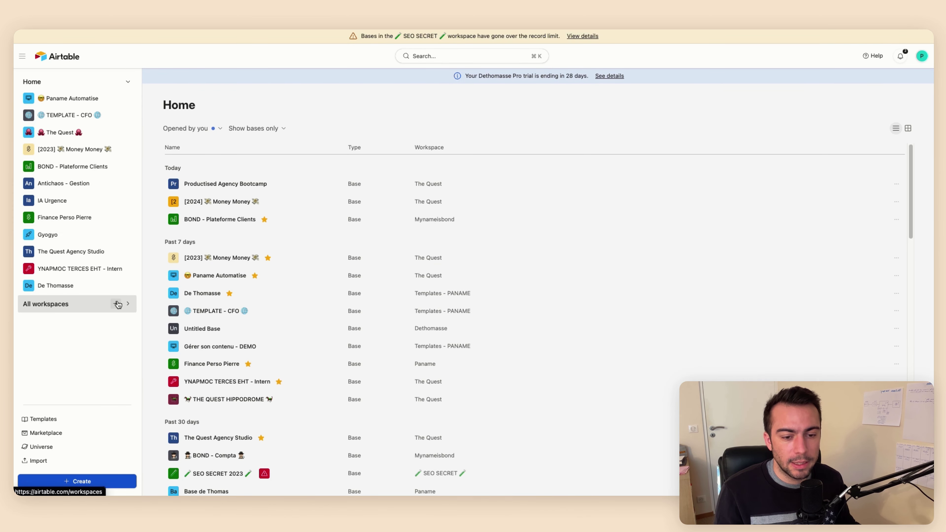
pyautogui.click(118, 304)
pyautogui.write('Le')
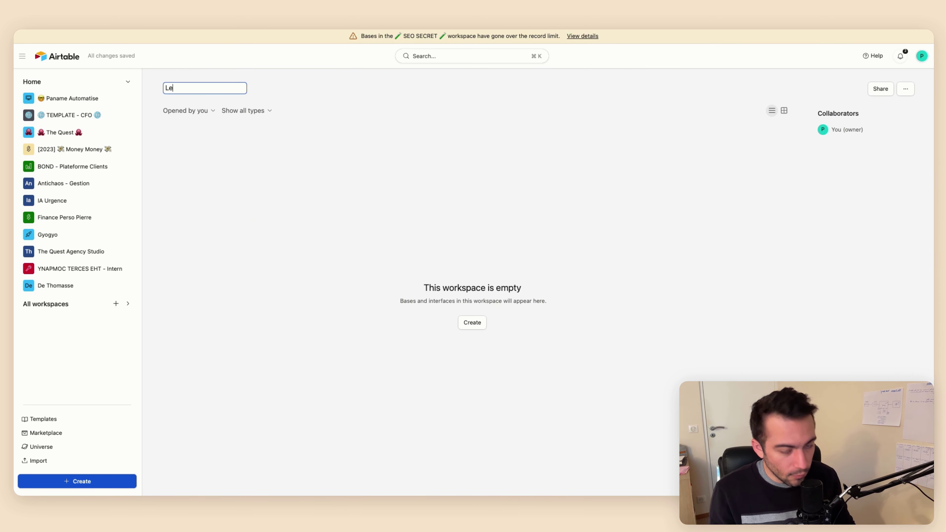
pyautogui.write('s Piulotes')
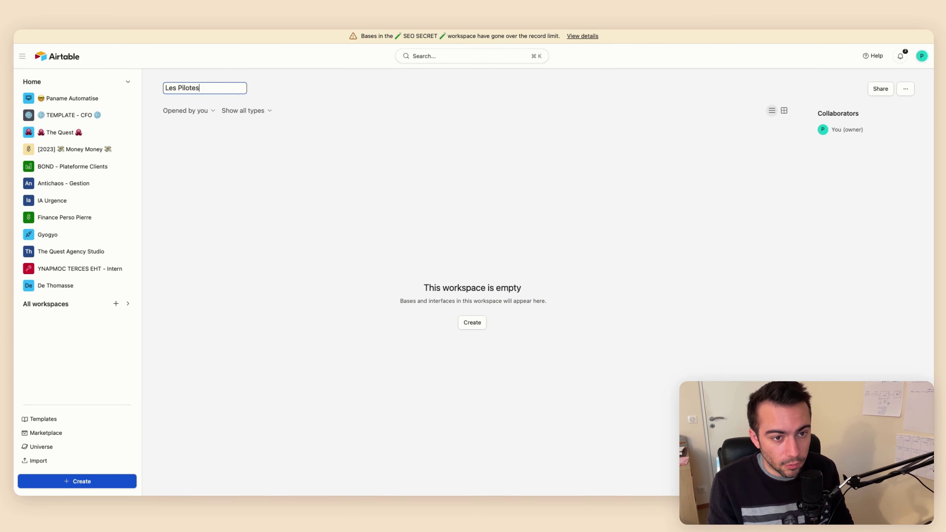
pyautogui.press('Return')
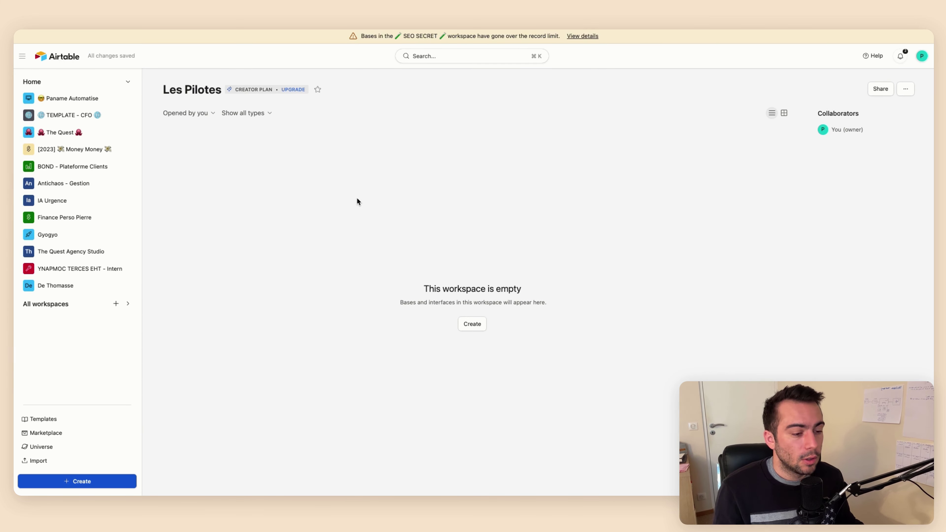
# Create a new base in the Les Pilotes workspace, starting from scratch
pyautogui.click(469, 324)
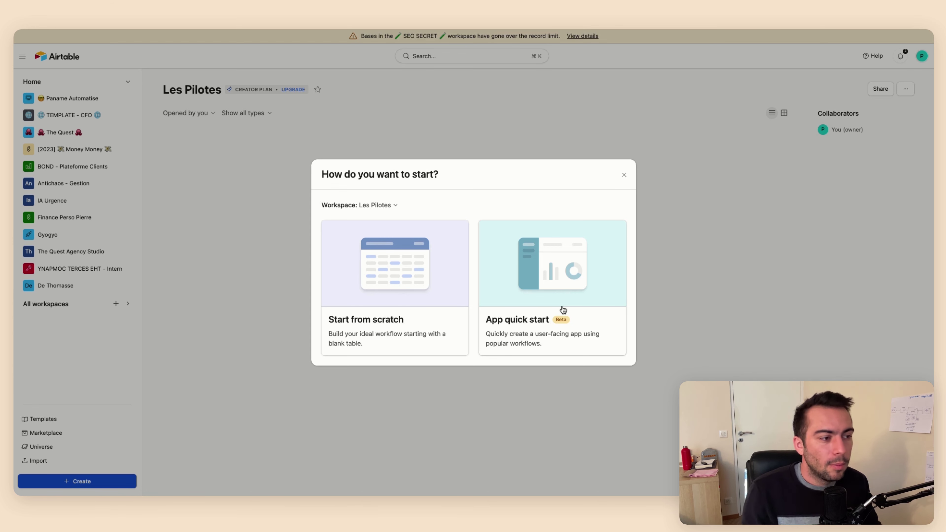
pyautogui.click(412, 290)
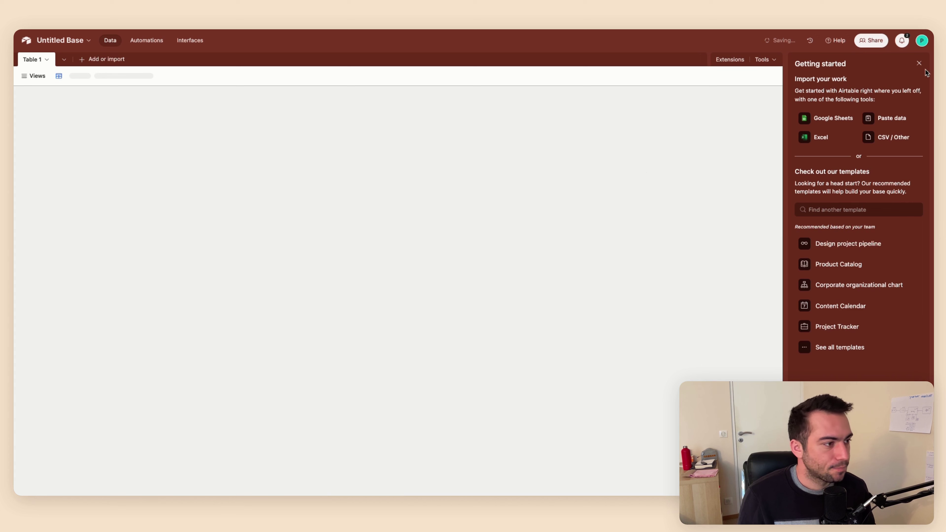
# Rename Untitled Base to '✈ Les Pilotes' and go back to the workspace home
pyautogui.click(921, 62)
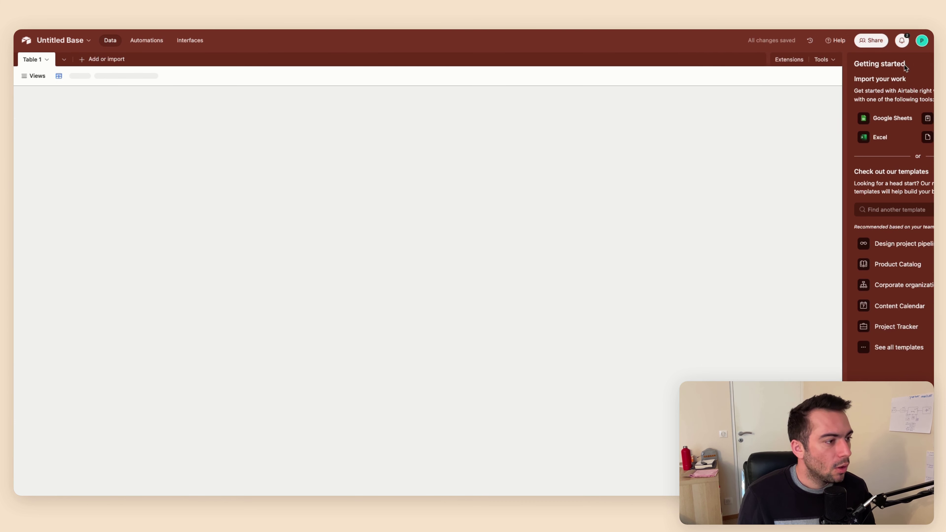
pyautogui.click(69, 43)
pyautogui.click(69, 42)
pyautogui.click(69, 42)
pyautogui.click(70, 43)
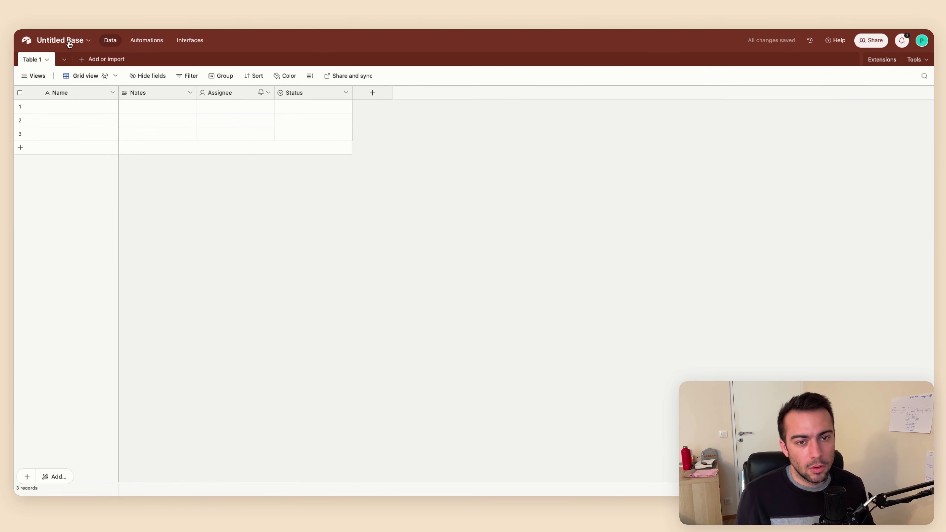
pyautogui.click(70, 42)
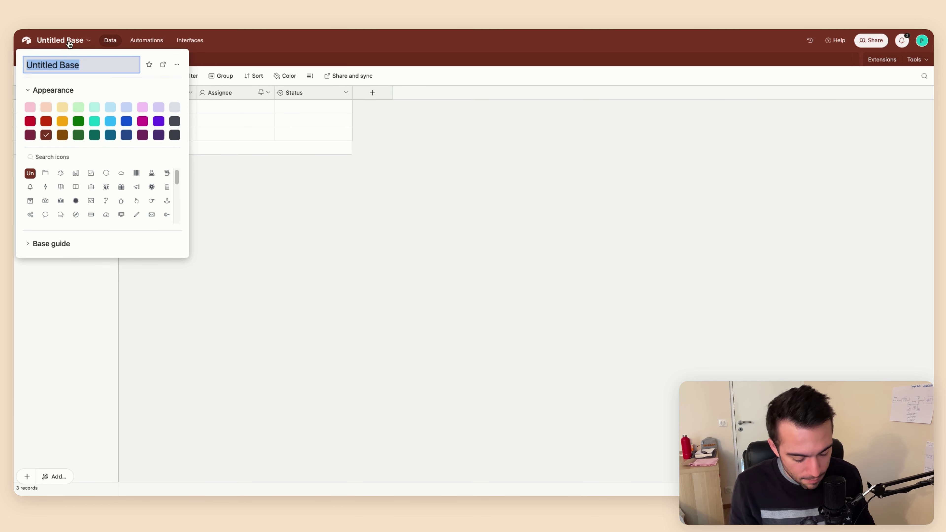
pyautogui.write('Les pil')
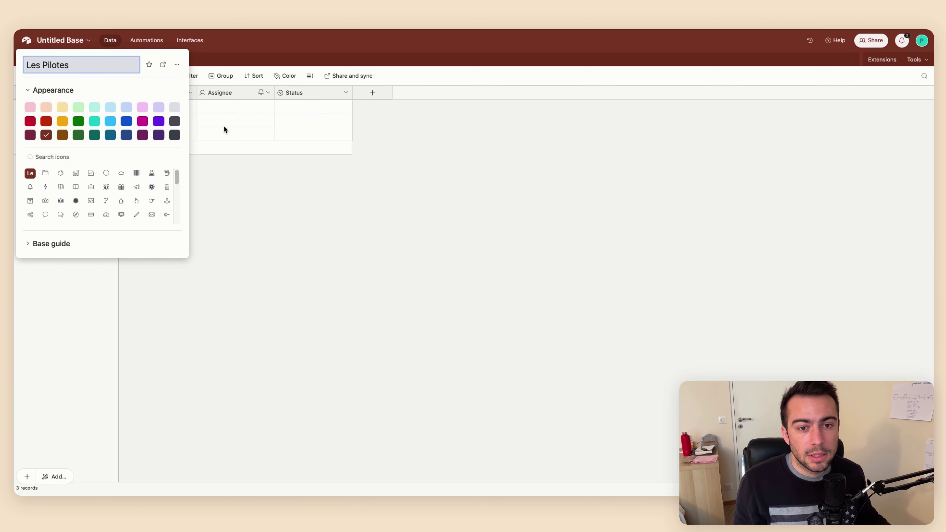
pyautogui.press('super+space')
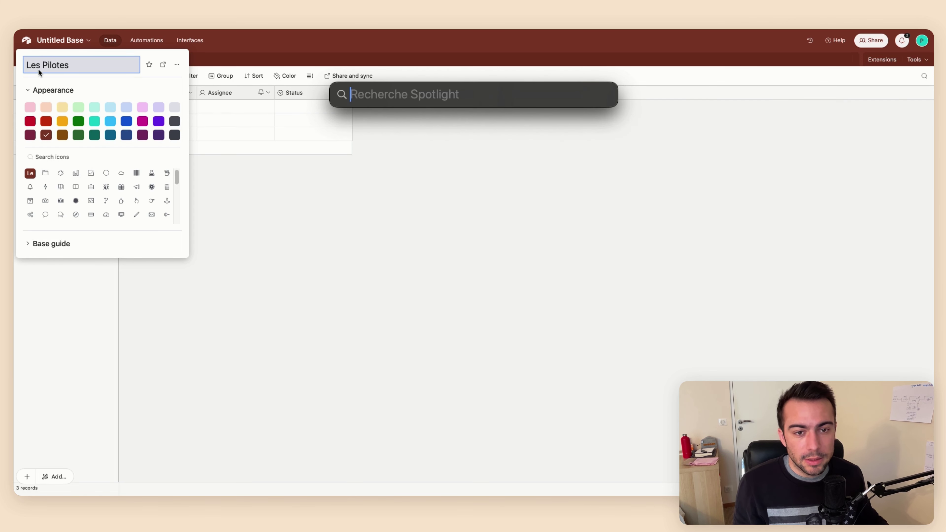
pyautogui.press('Escape')
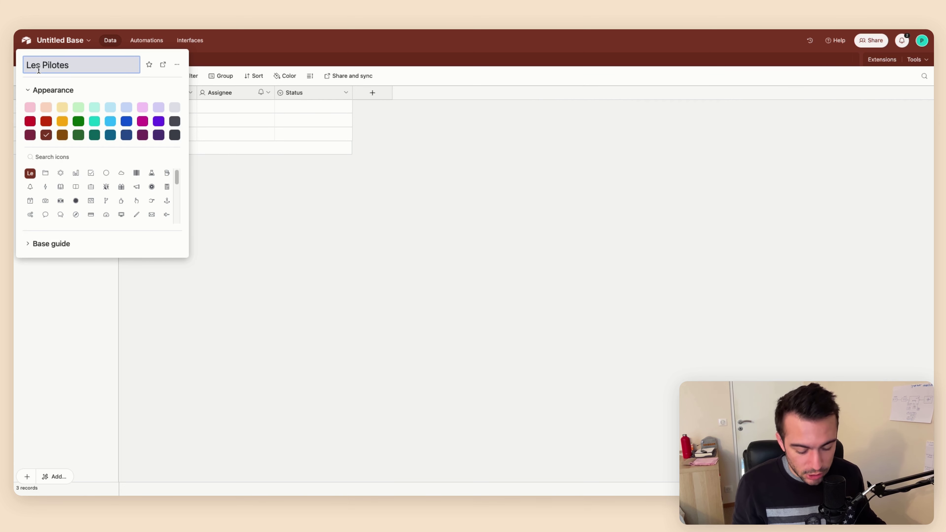
pyautogui.press('ctrl+super+space')
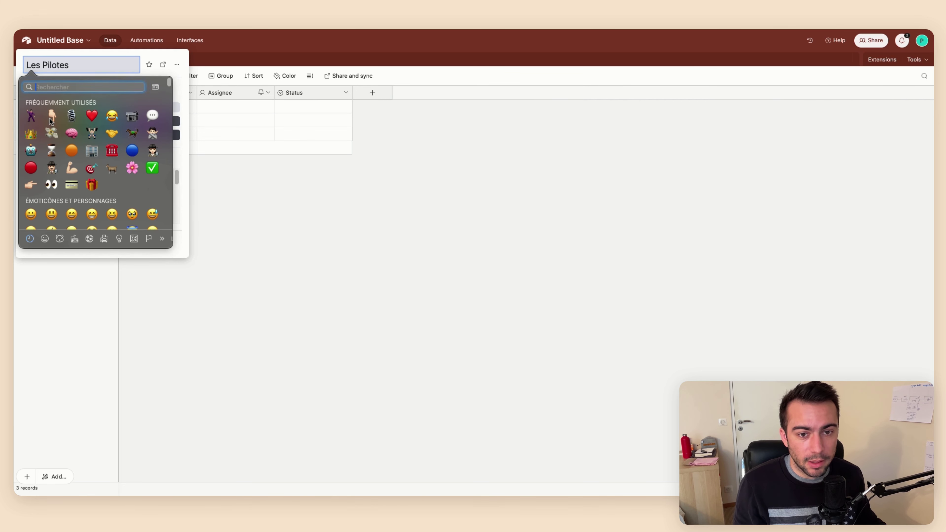
pyautogui.write('avion')
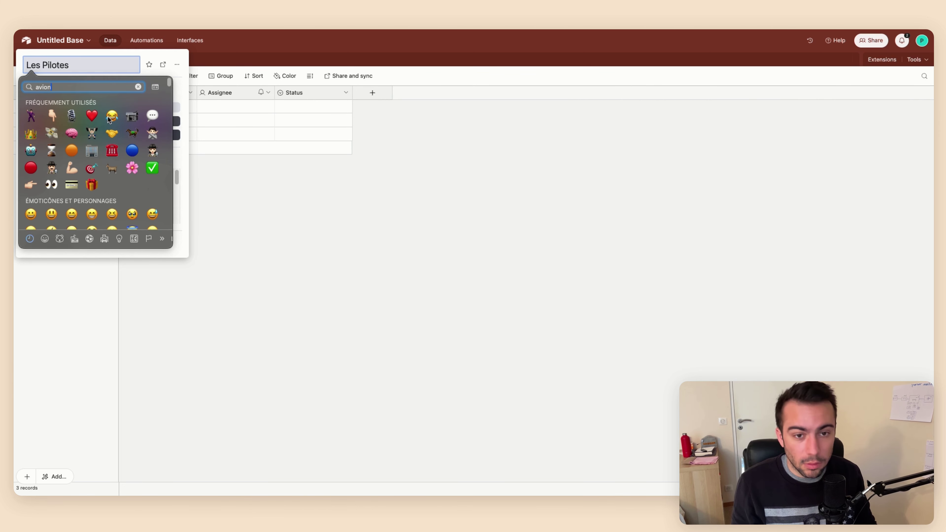
pyautogui.click(37, 107)
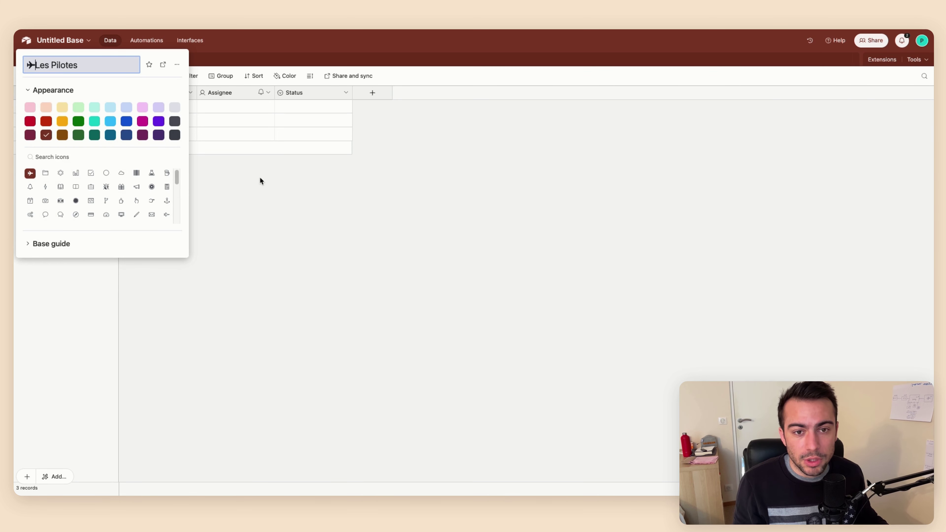
pyautogui.click(269, 193)
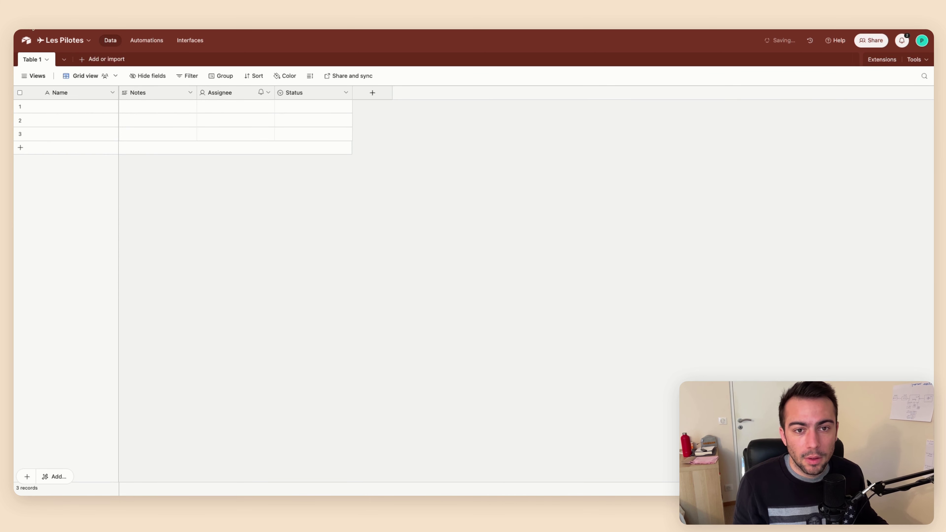
pyautogui.click(27, 40)
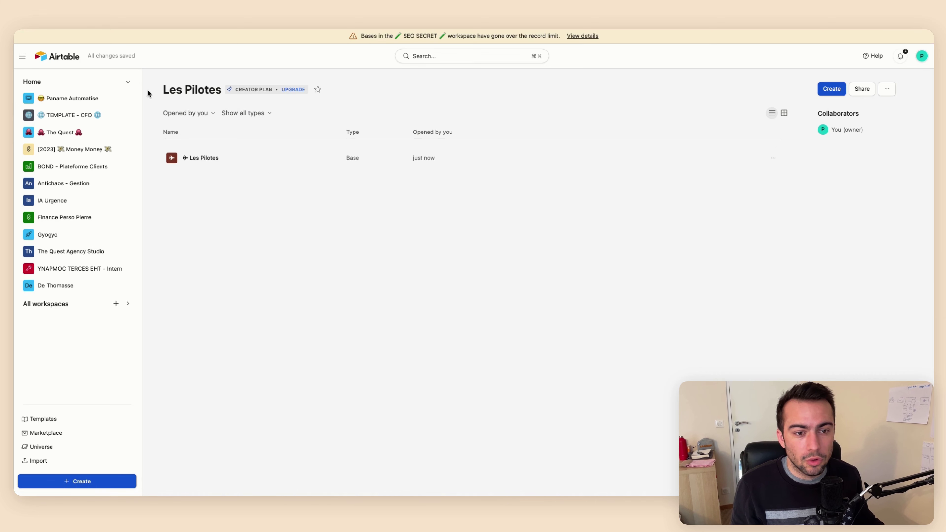
# Reopen the ✈ Les Pilotes base and set its appearance colour to light blue
pyautogui.click(176, 160)
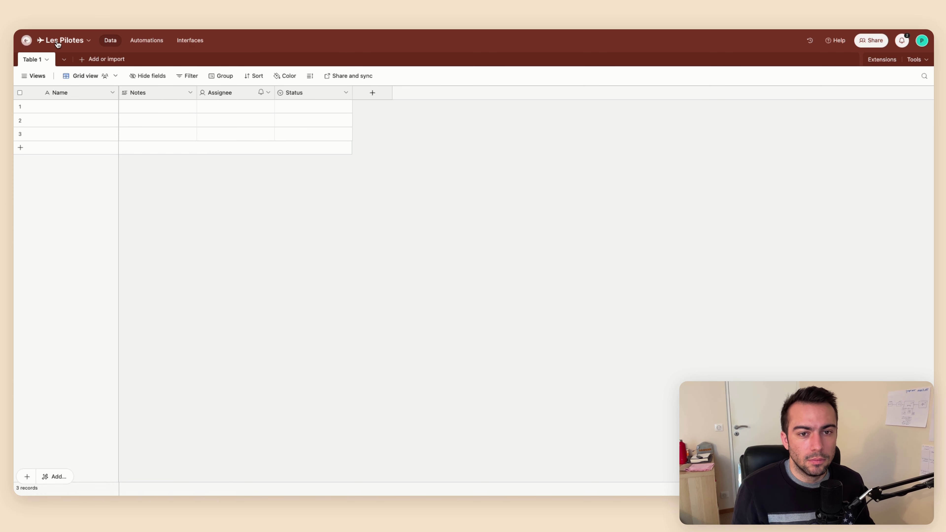
pyautogui.click(71, 42)
pyautogui.click(69, 92)
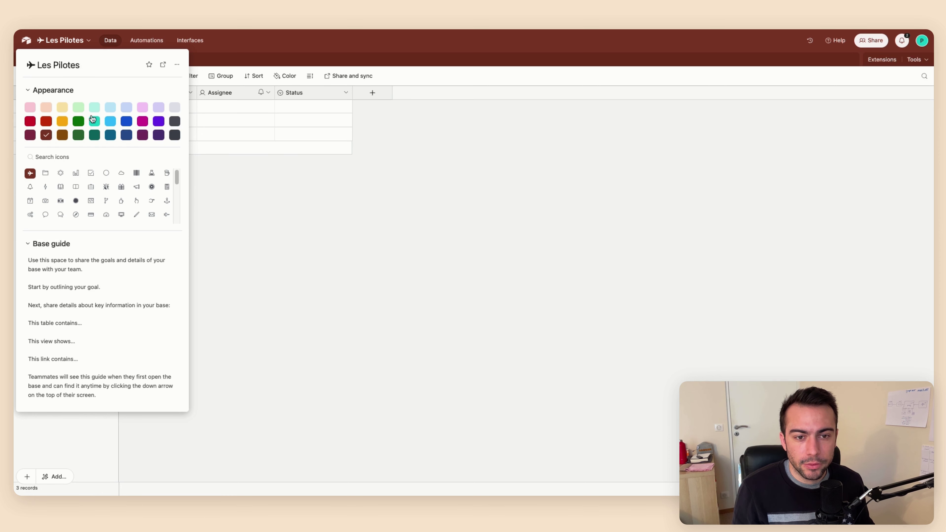
pyautogui.click(111, 123)
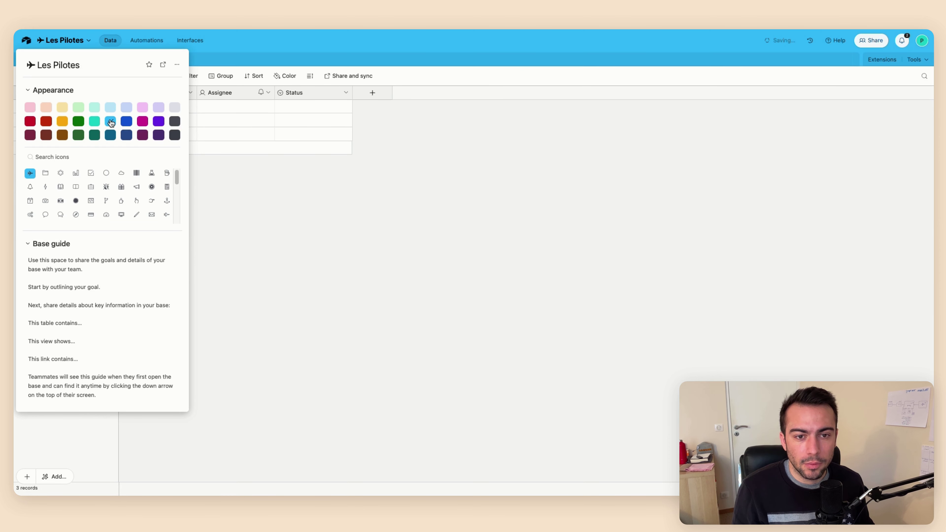
pyautogui.click(228, 188)
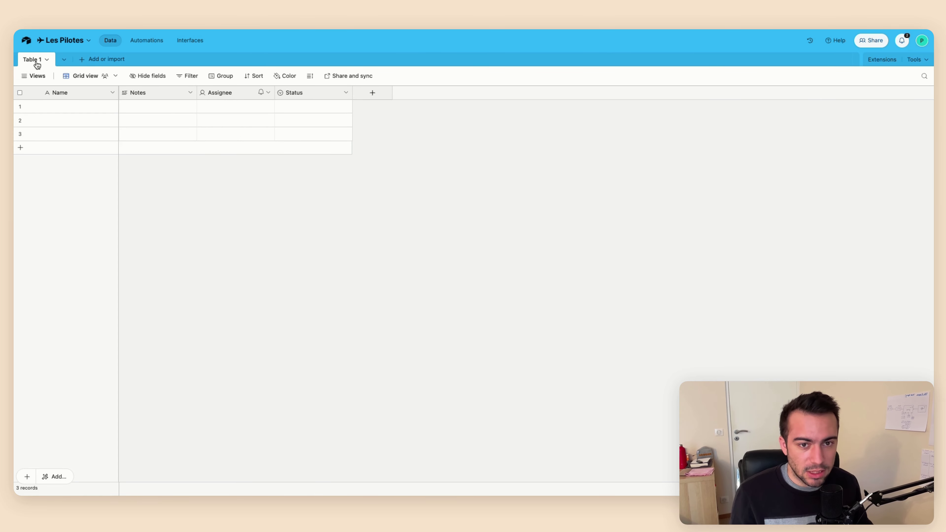
pyautogui.doubleClick(36, 62)
# Rename Table 1 to 'Contact' with a 🕺 dancer emoji before and after it
pyautogui.write('Contact')
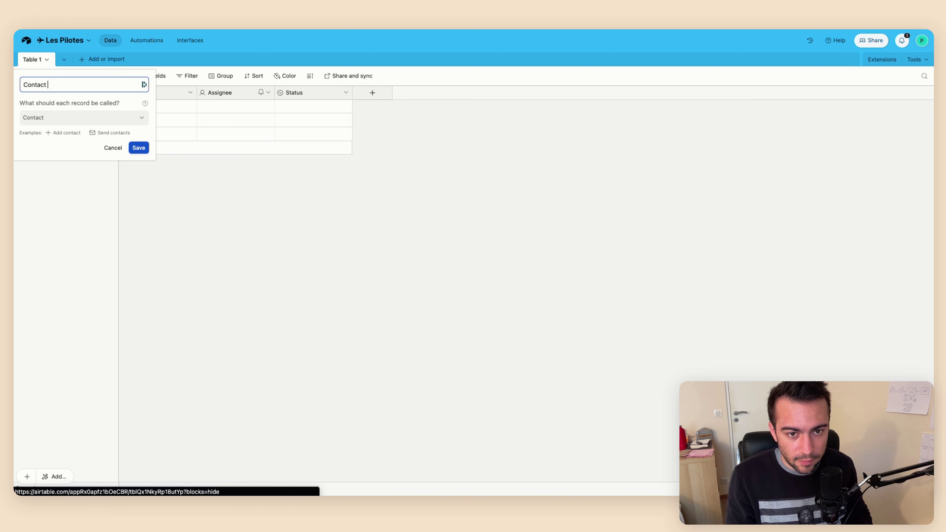
pyautogui.press('super+space')
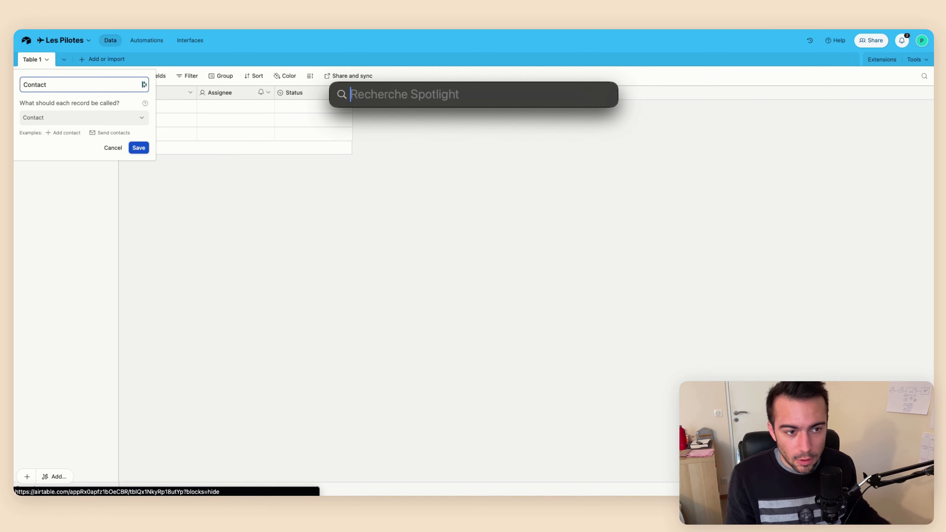
pyautogui.press('Escape')
pyautogui.press('ctrl+super+space')
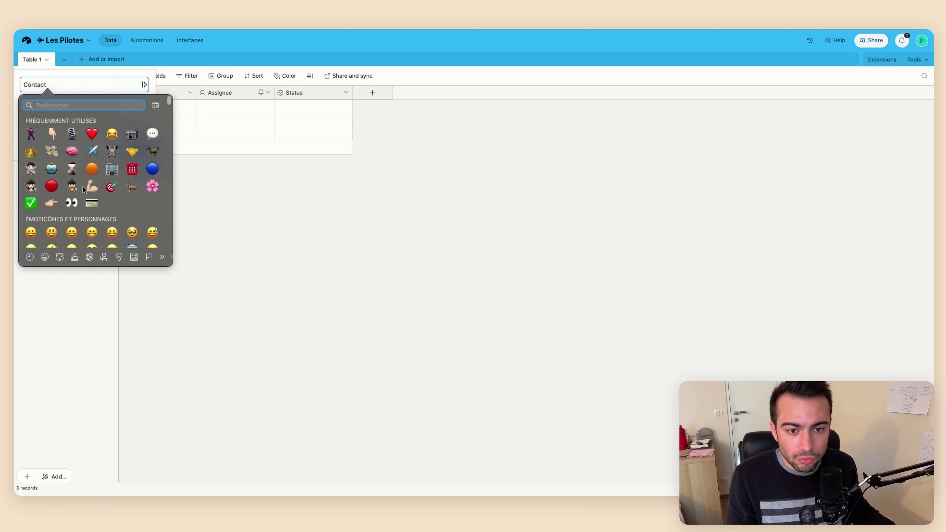
pyautogui.click(31, 134)
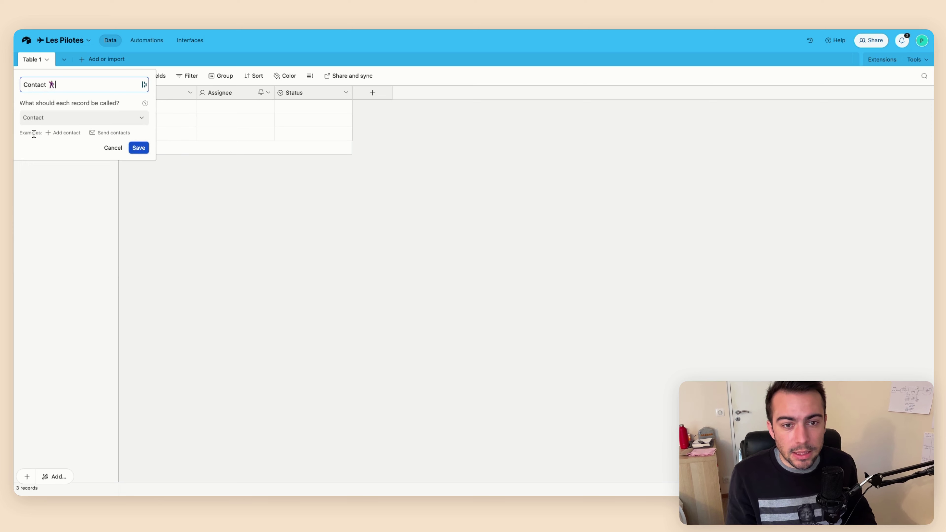
pyautogui.hotkey('shift', 'Left')
pyautogui.press('super+c')
pyautogui.press('super+Left')
pyautogui.press('super+v')
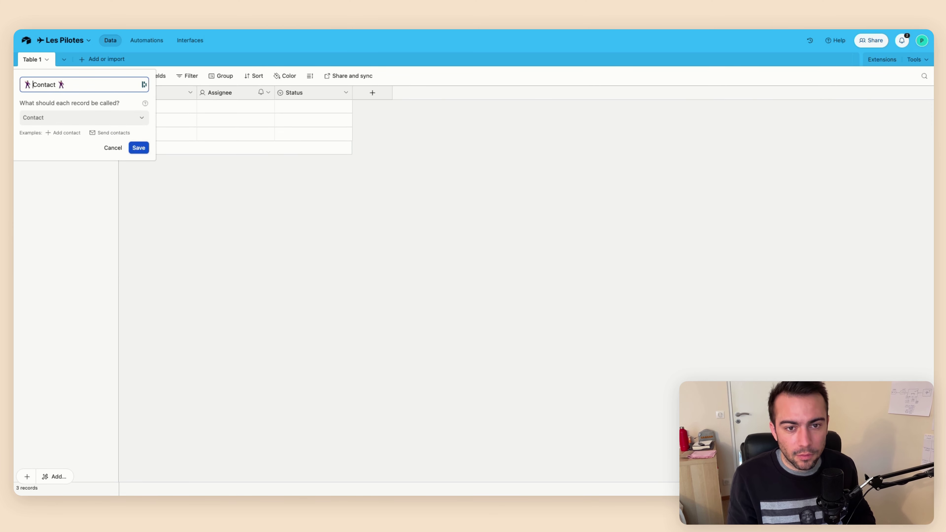
pyautogui.click(138, 147)
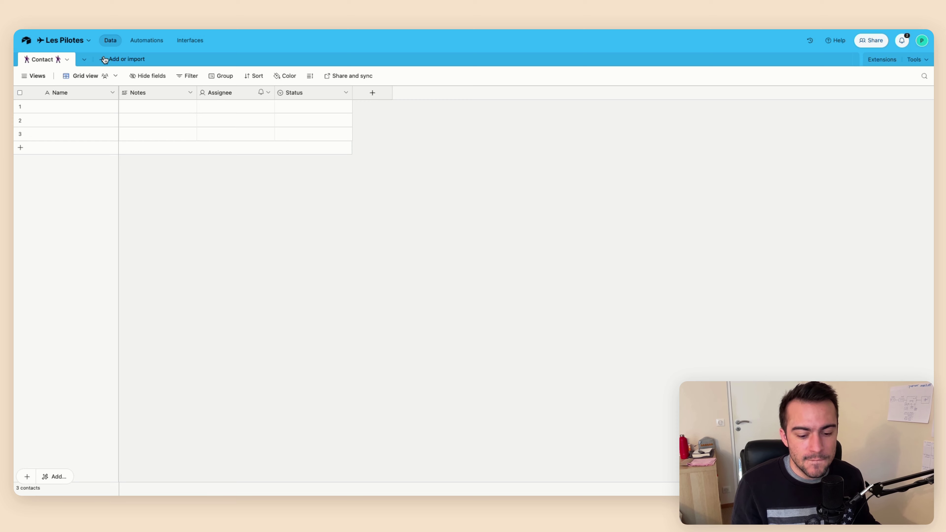
# Create a blank table named 'Project' with a crown emoji before and after the name
pyautogui.hotkey('ctrl', 'Tab')
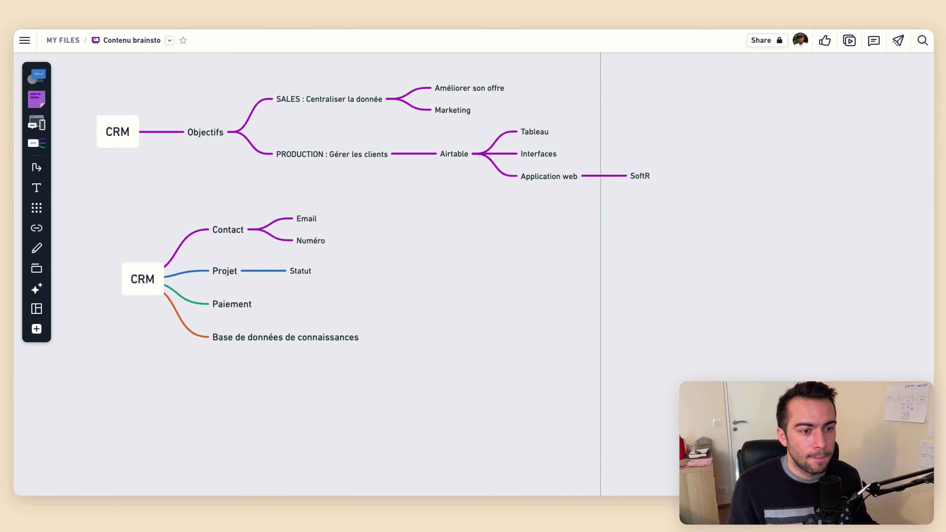
pyautogui.hotkey('ctrl', 'Tab')
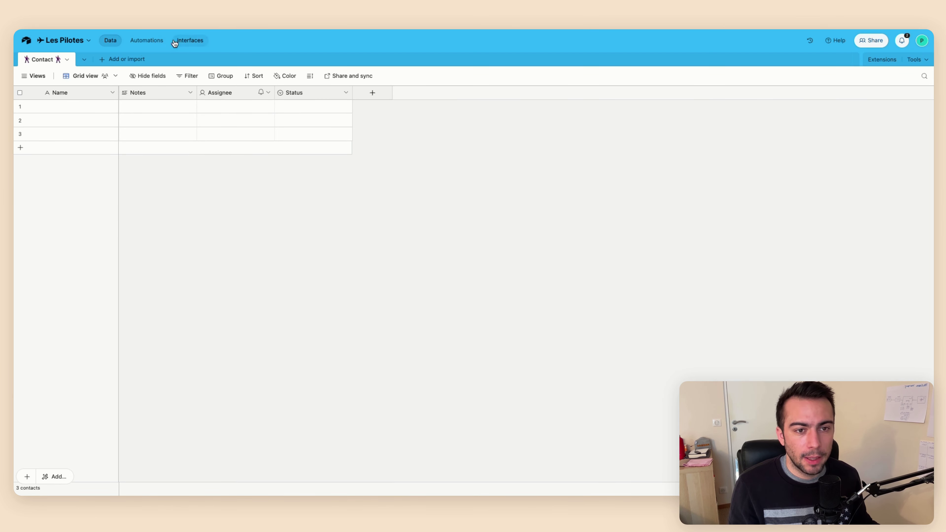
pyautogui.click(106, 62)
pyautogui.click(128, 83)
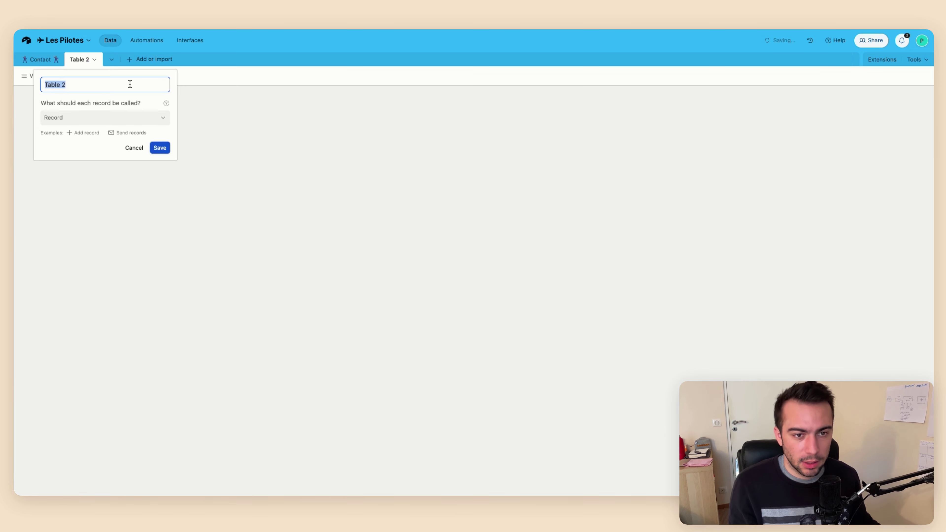
pyautogui.write('Project')
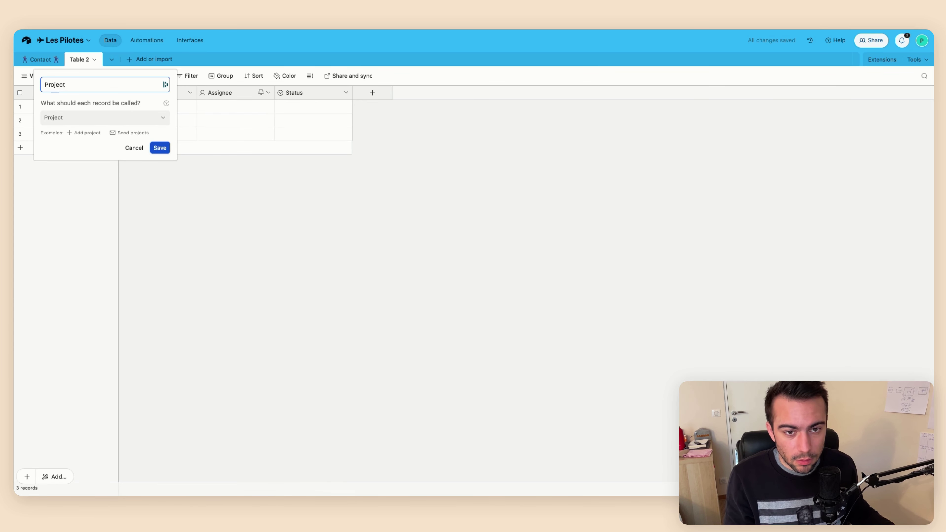
pyautogui.press('ctrl+super+space')
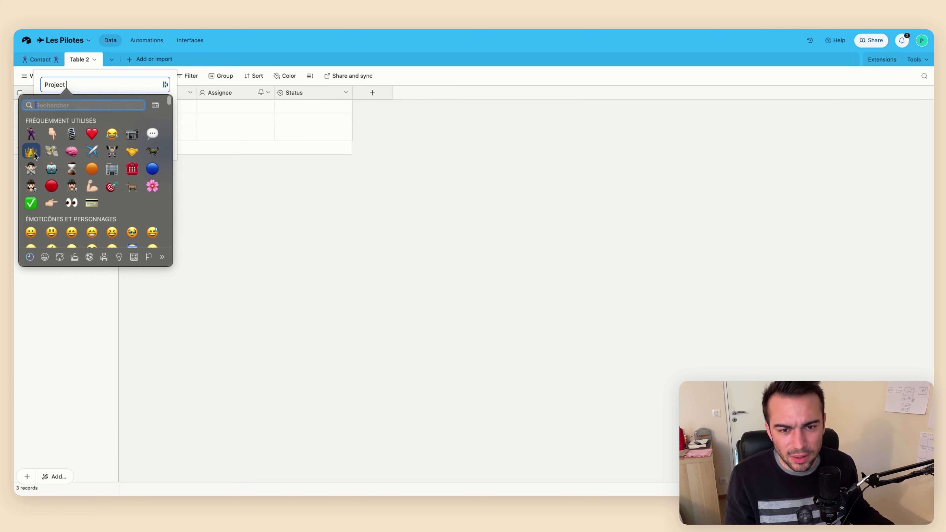
pyautogui.press('Escape')
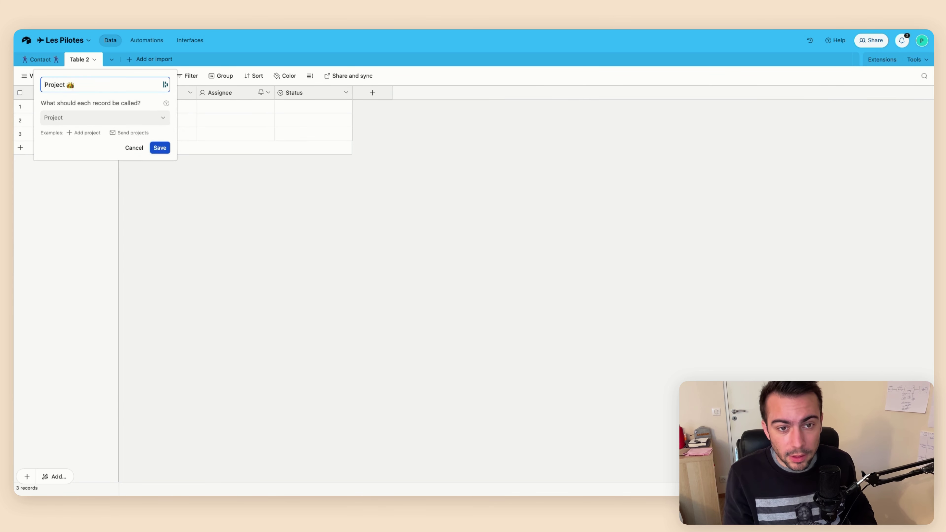
pyautogui.press('super+Left')
pyautogui.press('super+v')
pyautogui.click(160, 148)
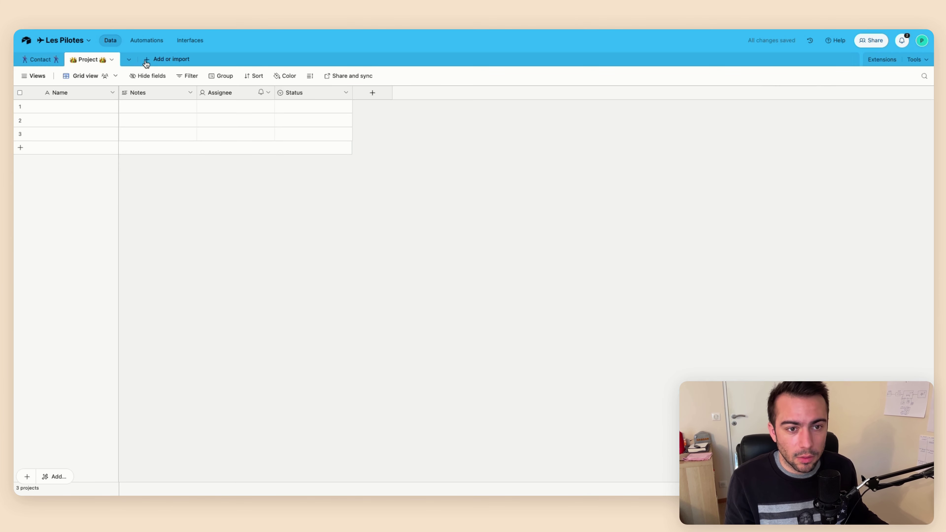
# Create a blank table named 'Paiement' with a money emoji on each side
pyautogui.click(149, 60)
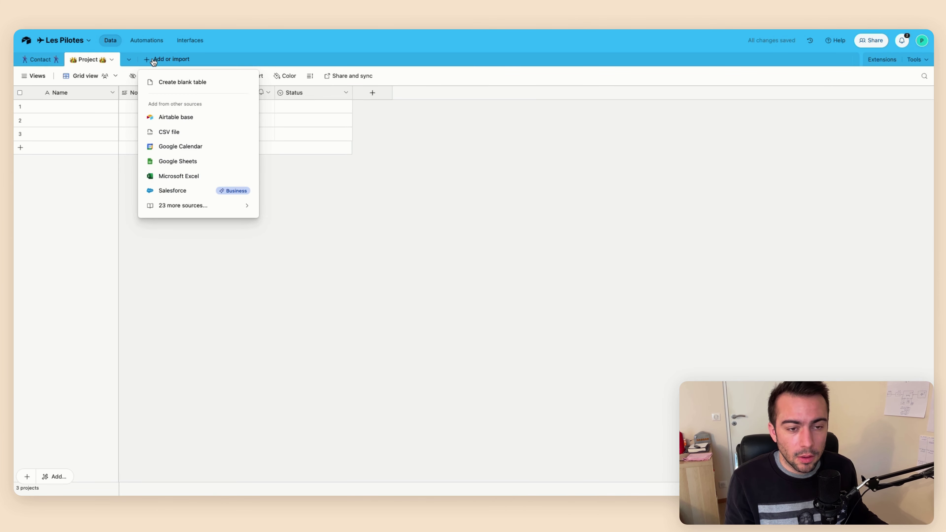
pyautogui.click(161, 82)
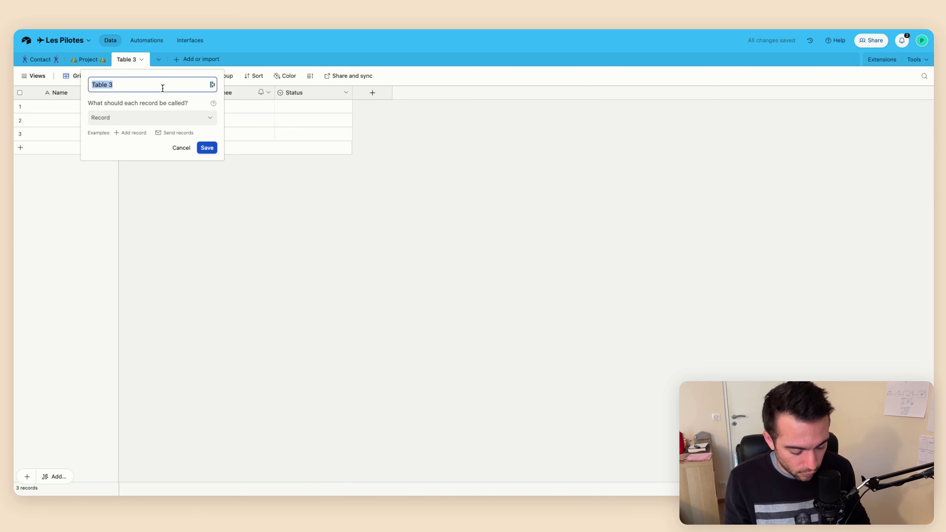
pyautogui.write('Paiement')
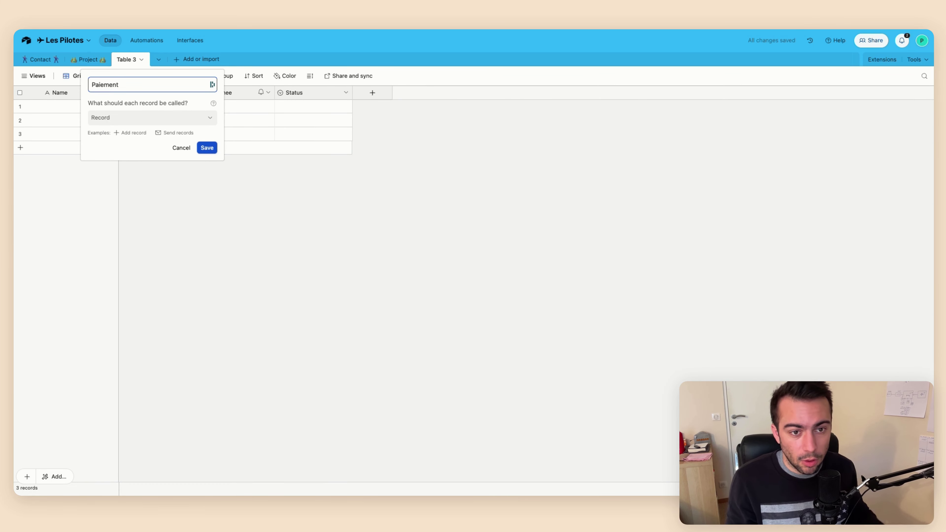
pyautogui.press('super+space')
pyautogui.press('Escape')
pyautogui.press('ctrl+super+space')
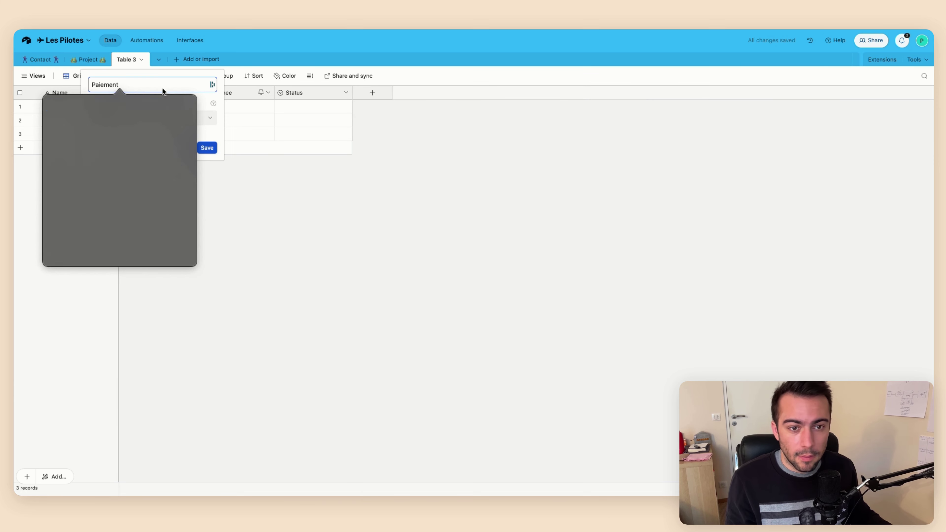
pyautogui.click(78, 151)
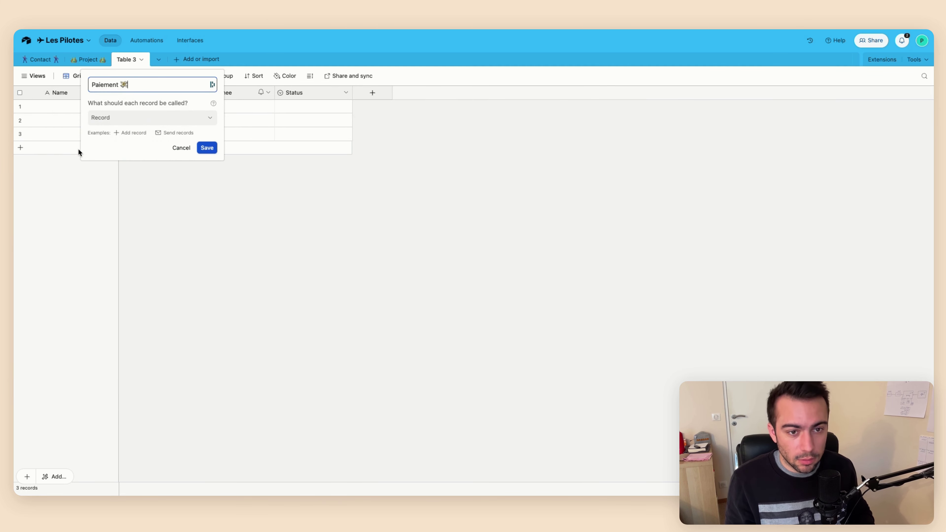
pyautogui.press('super+Left')
pyautogui.press('super+v')
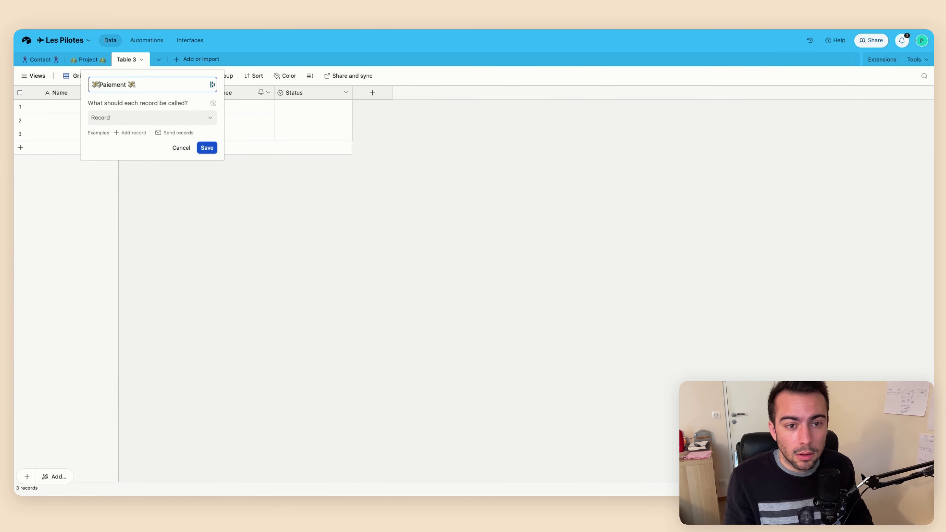
pyautogui.press('Return')
# Create a blank table named 'Ressources' with a brain emoji on each side
pyautogui.click(218, 60)
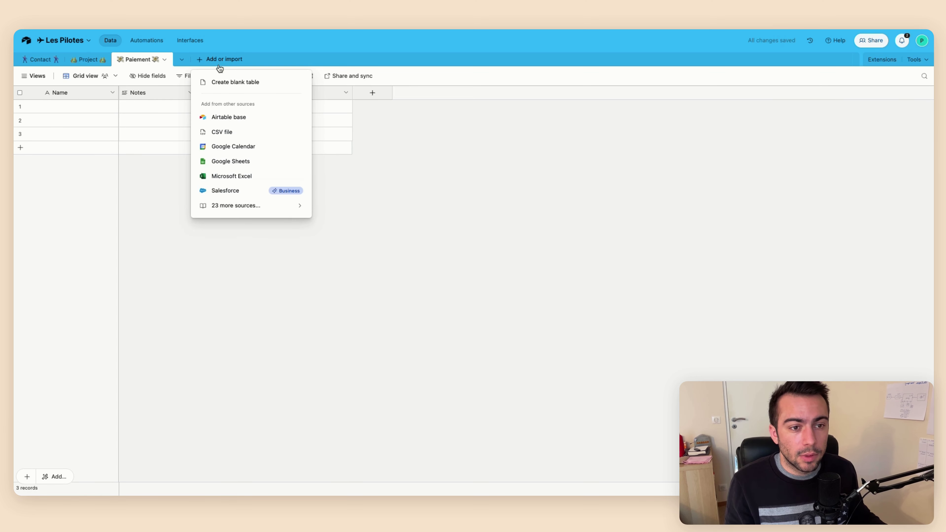
pyautogui.click(228, 83)
pyautogui.press('super+space')
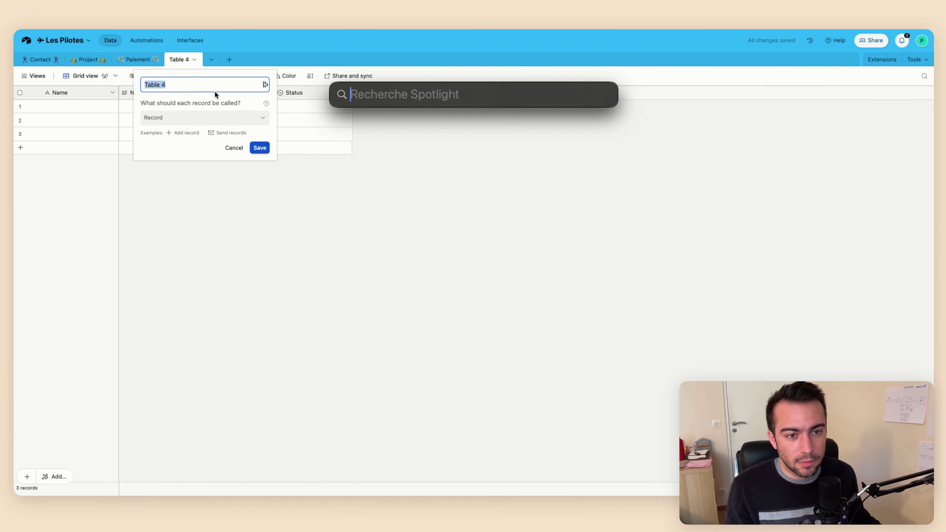
pyautogui.press('Escape')
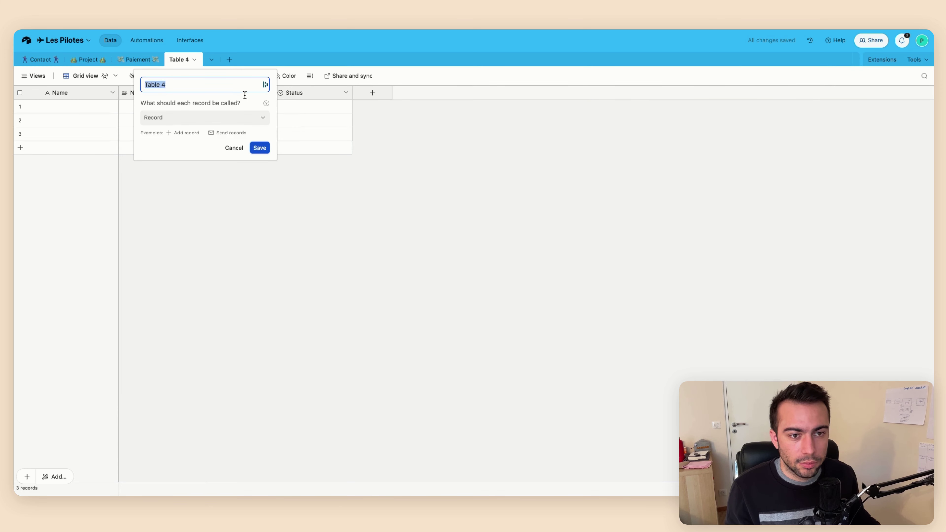
pyautogui.press('ctrl+super+space')
pyautogui.click(200, 123)
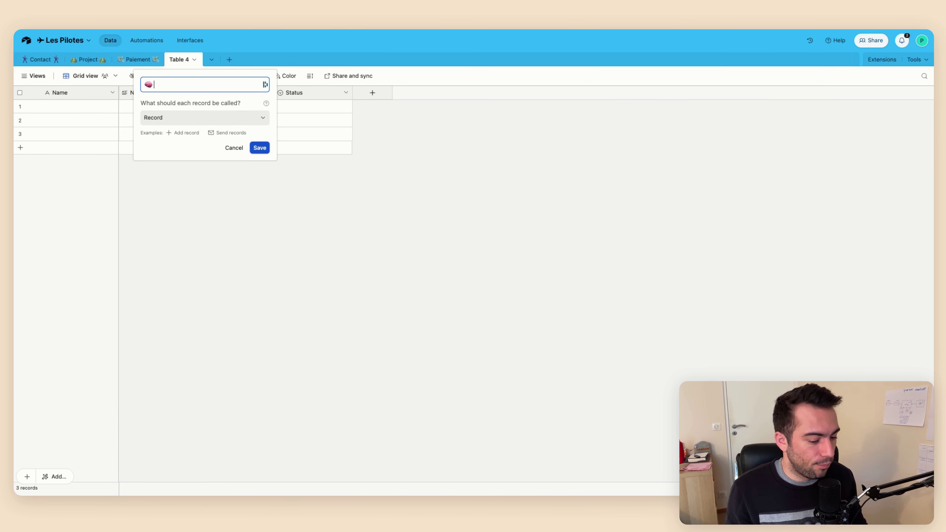
pyautogui.write('Ressources')
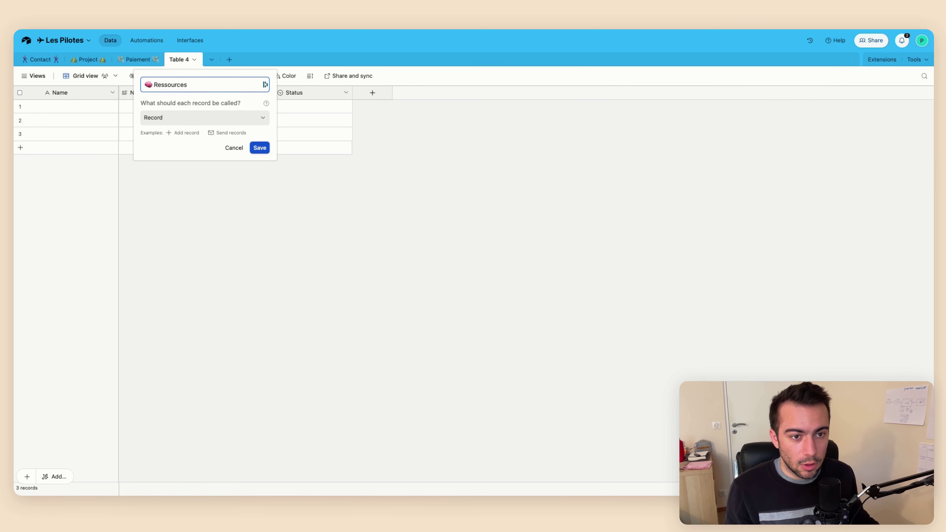
pyautogui.press('ctrl+super+space')
pyautogui.click(225, 134)
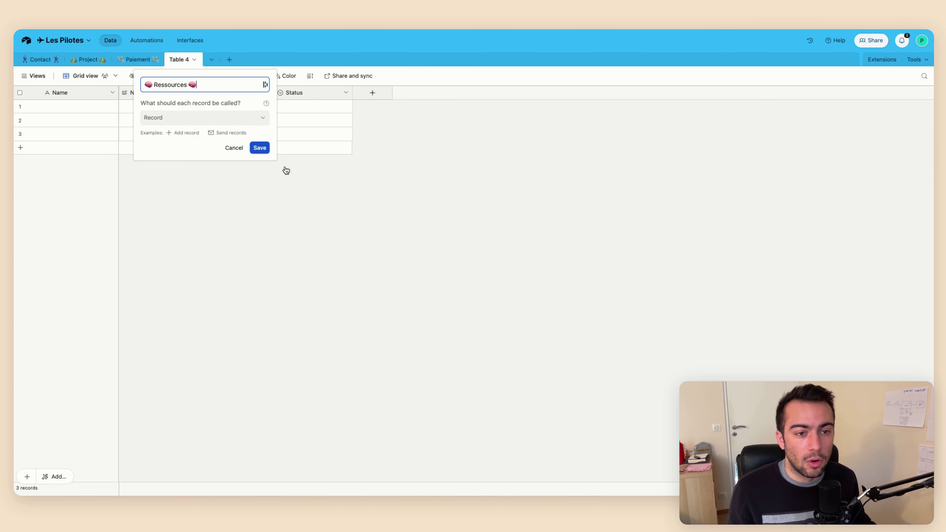
pyautogui.click(259, 147)
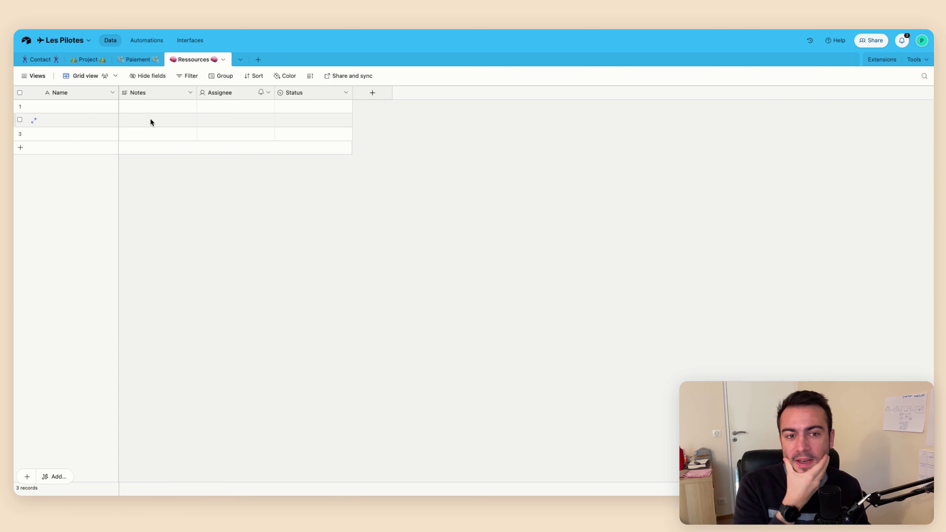
# In the Contact table, delete the Notes field
pyautogui.click(40, 59)
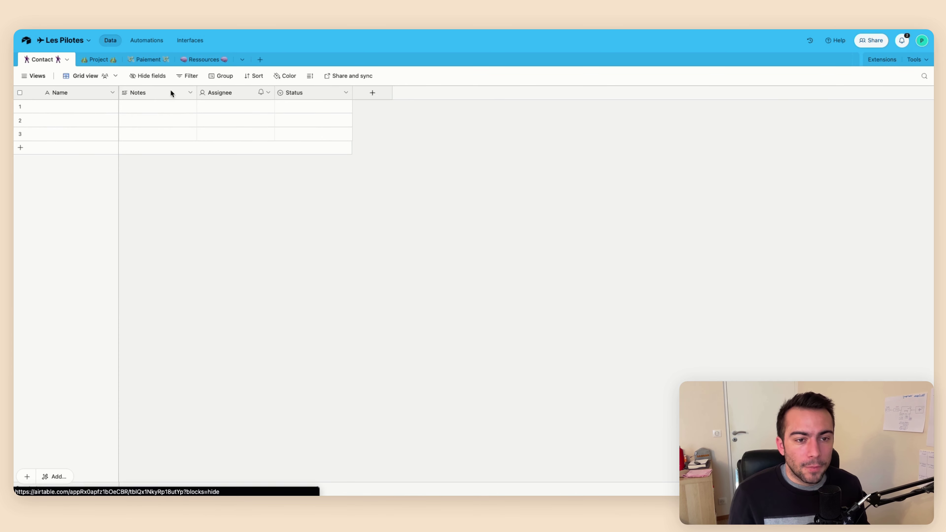
pyautogui.rightClick(161, 97)
pyautogui.click(164, 330)
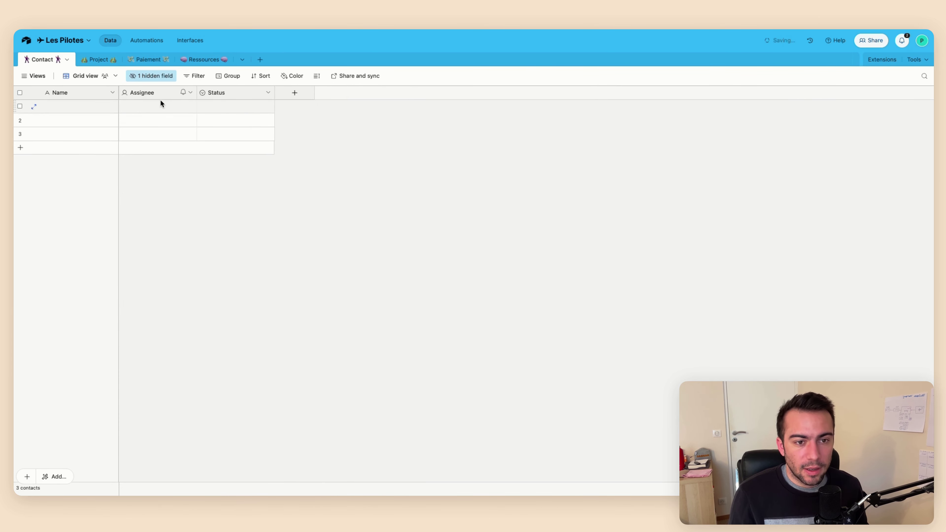
pyautogui.click(152, 77)
pyautogui.click(162, 112)
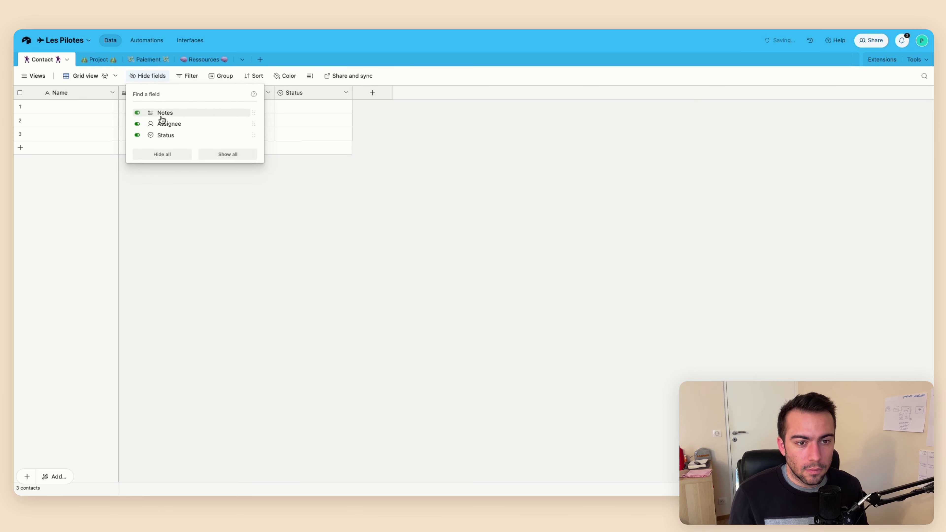
pyautogui.click(152, 122)
pyautogui.rightClick(155, 94)
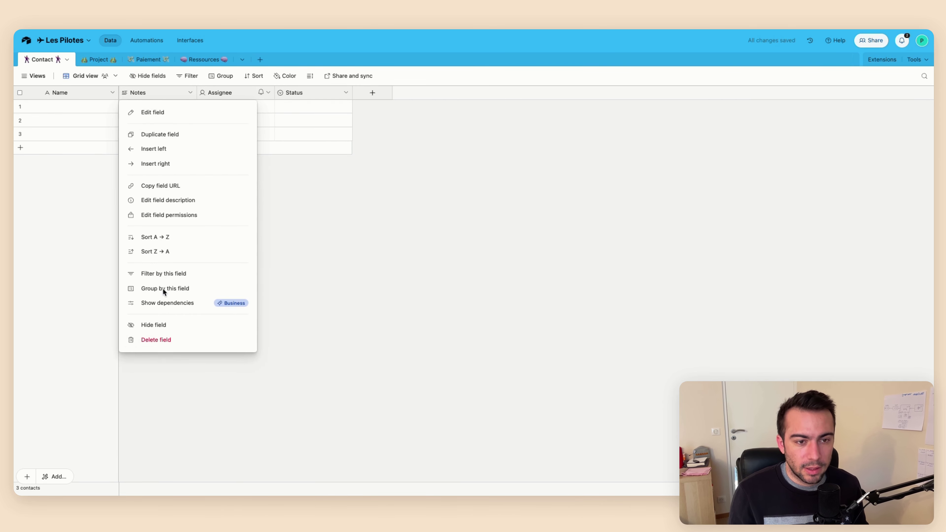
pyautogui.click(155, 340)
# Delete the Assignee field from the Contact table
pyautogui.rightClick(154, 93)
pyautogui.click(154, 330)
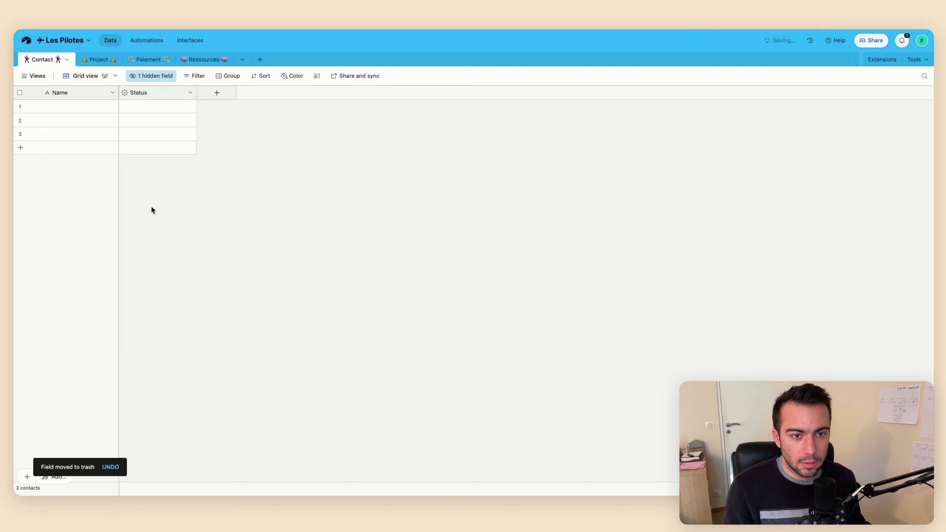
pyautogui.click(147, 79)
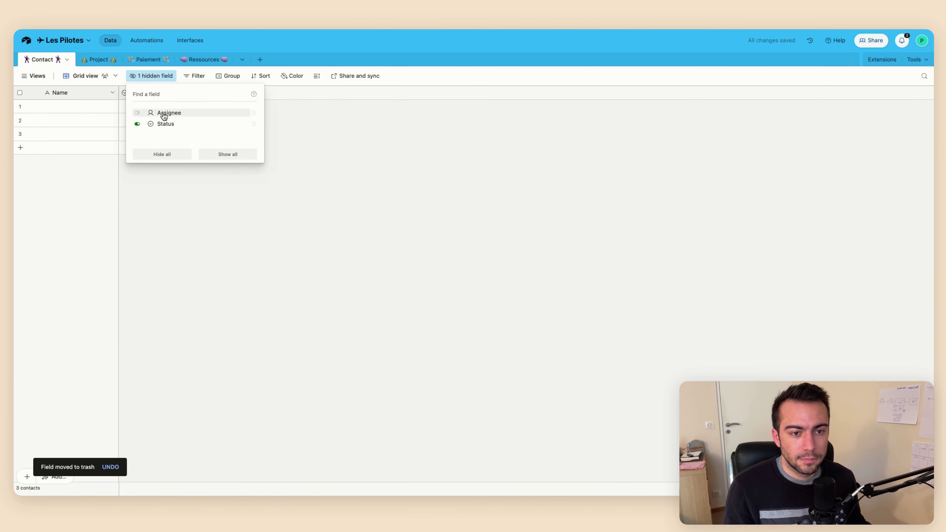
pyautogui.click(164, 111)
pyautogui.rightClick(145, 91)
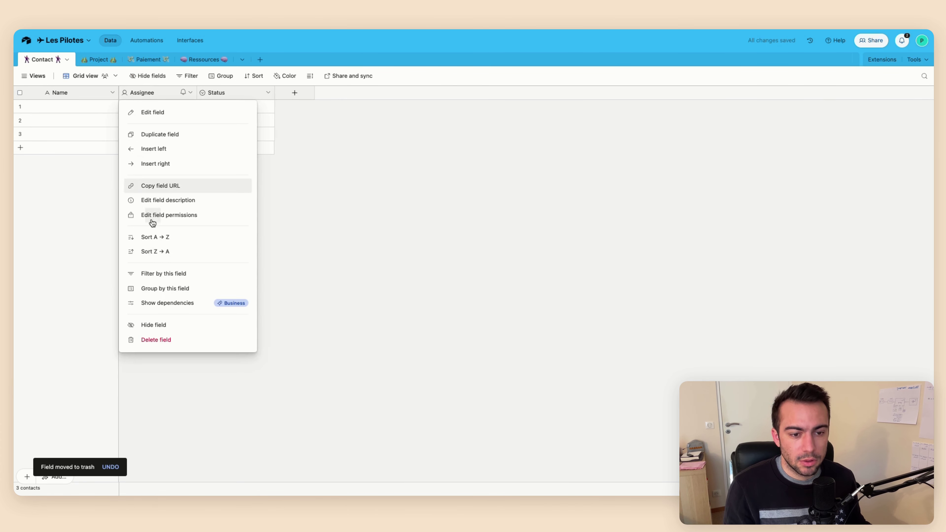
pyautogui.click(154, 338)
# Delete the Status field and the three empty contact records
pyautogui.rightClick(150, 93)
pyautogui.click(155, 338)
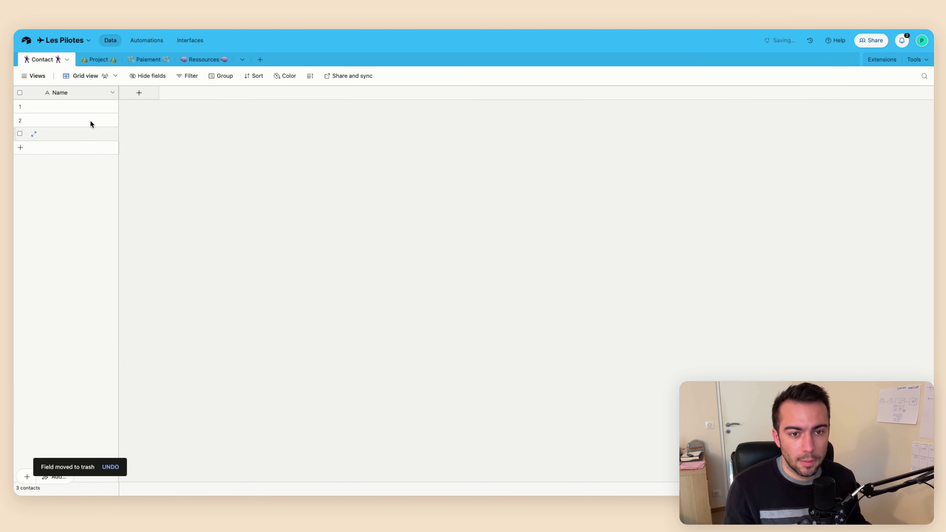
pyautogui.moveTo(80, 106); pyautogui.dragTo(81, 151)
pyautogui.press('Delete')
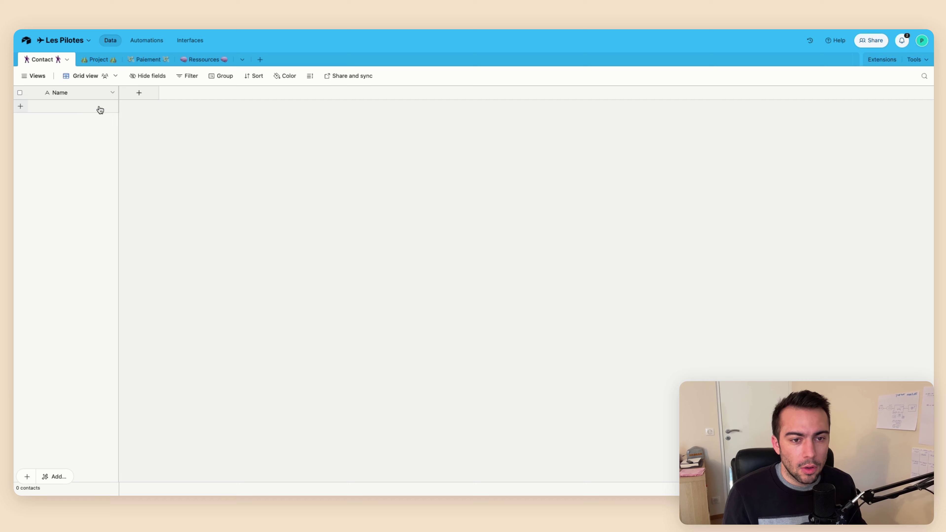
# Add single line text fields 'Nom' and 'Prénom' to the Contact table
pyautogui.click(138, 93)
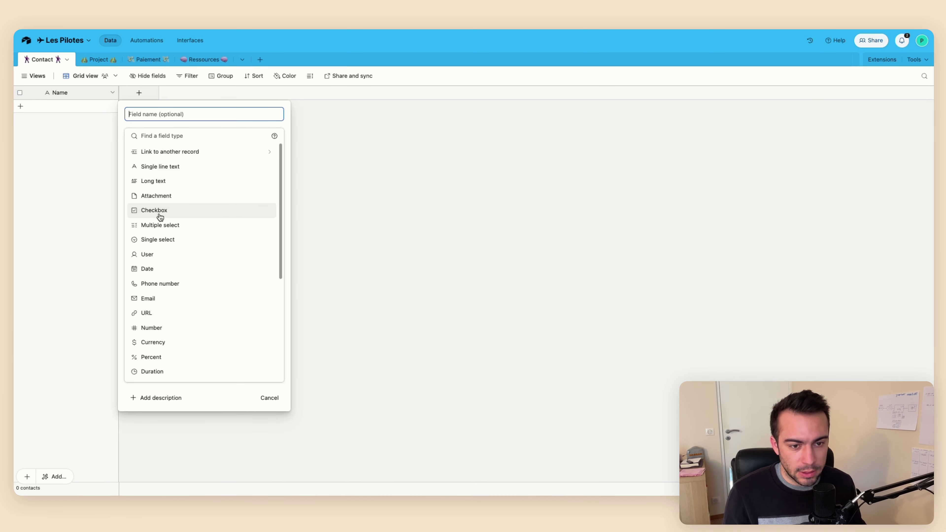
pyautogui.click(167, 167)
pyautogui.click(173, 110)
pyautogui.write('Nom')
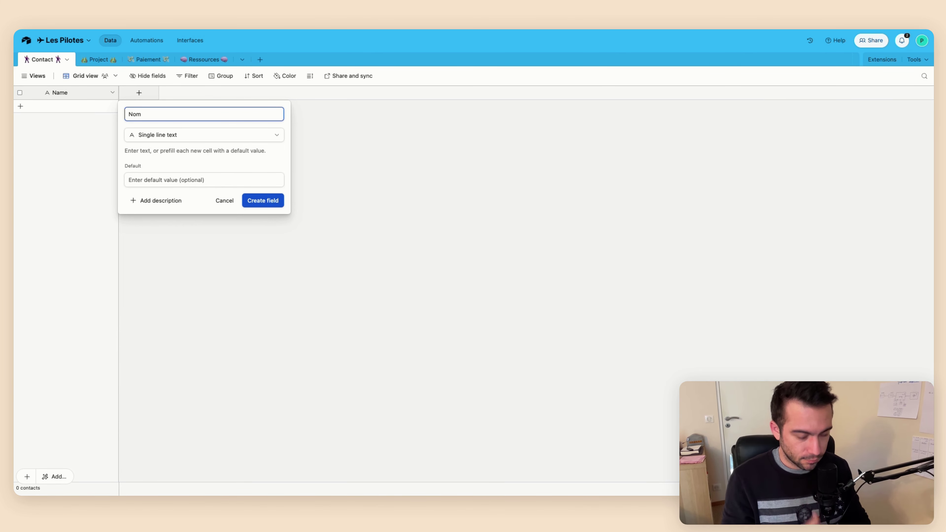
pyautogui.click(272, 203)
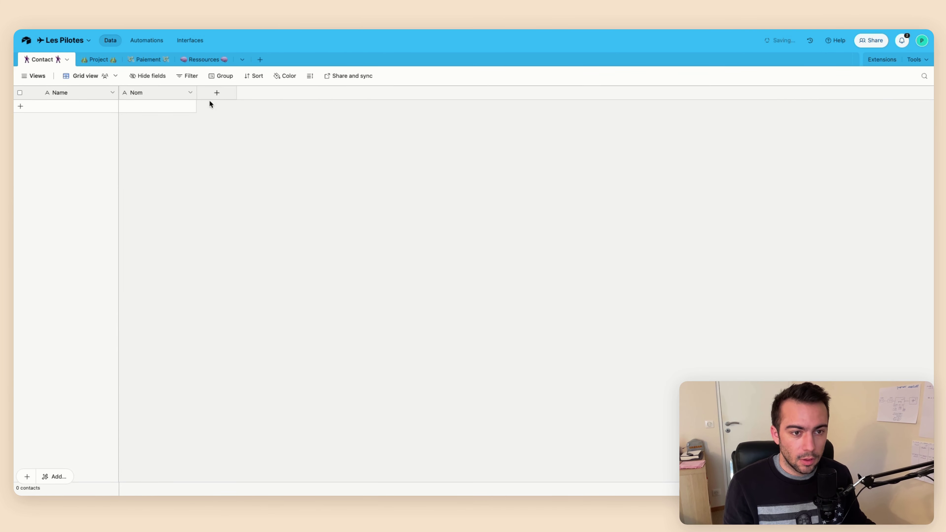
pyautogui.click(217, 97)
pyautogui.write('Pré')
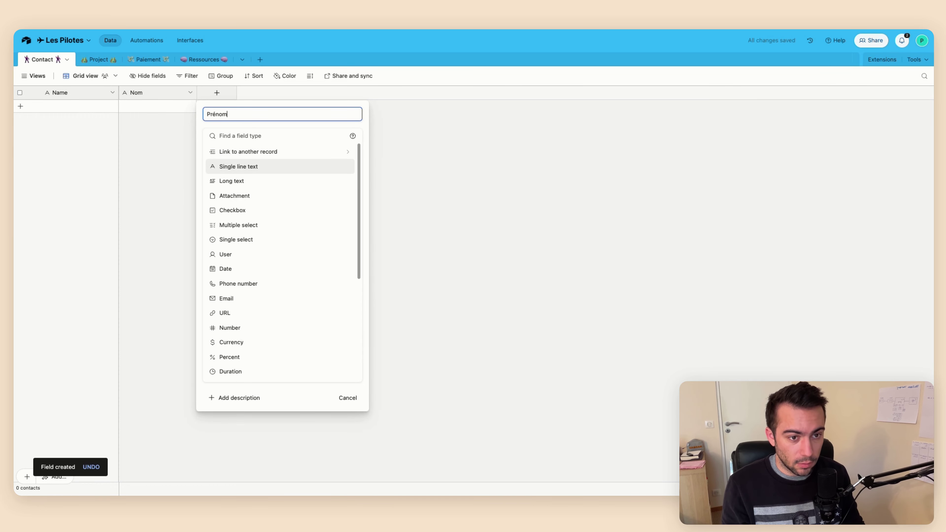
pyautogui.write('nom')
pyautogui.press('Return')
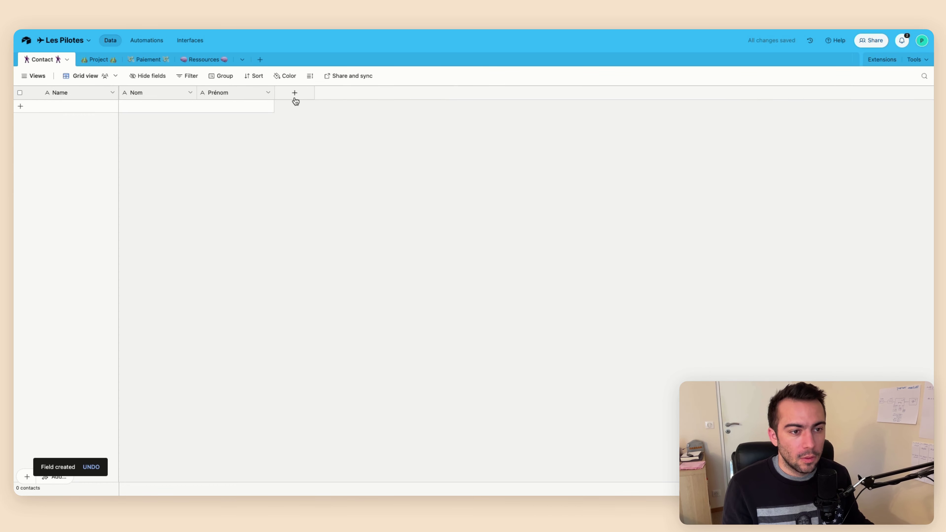
# Add an Email field named 'Email' and a Phone number field named 'Phone'
pyautogui.click(295, 98)
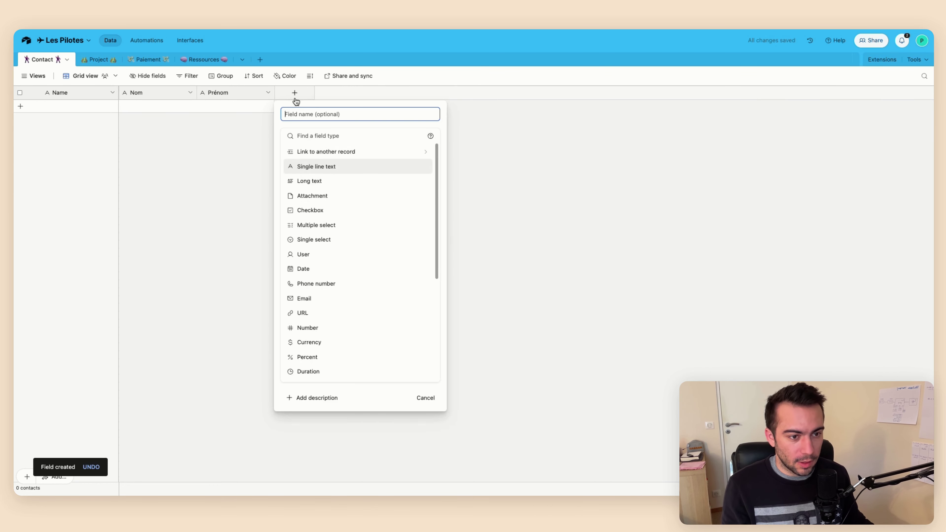
pyautogui.click(317, 299)
pyautogui.click(340, 115)
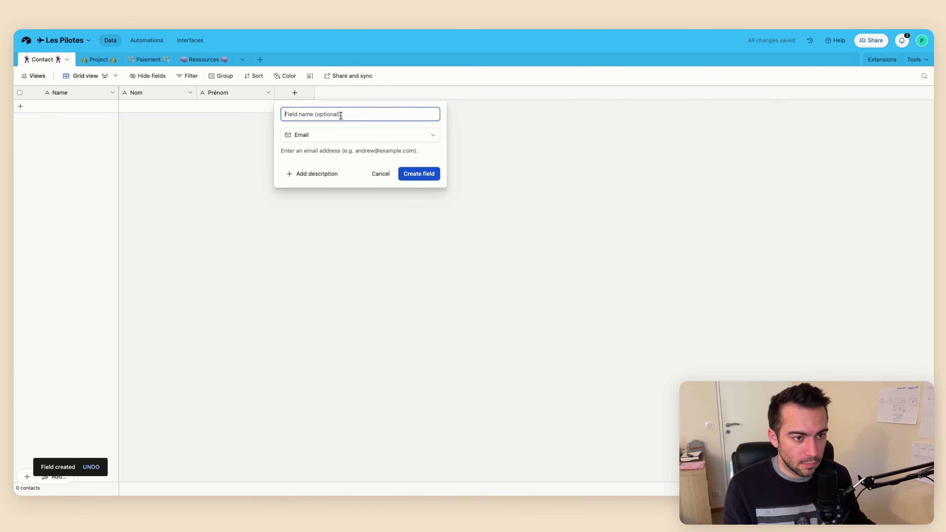
pyautogui.write('Email')
pyautogui.press('Return')
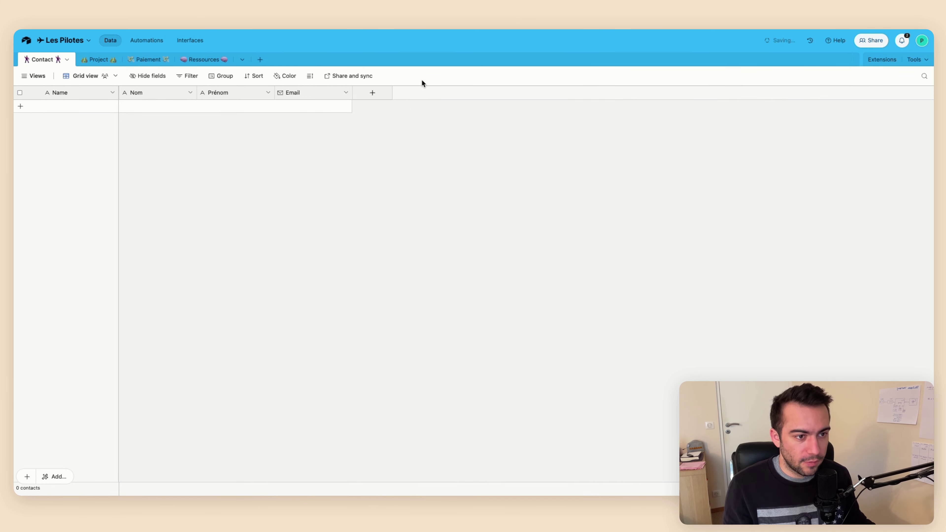
pyautogui.click(372, 92)
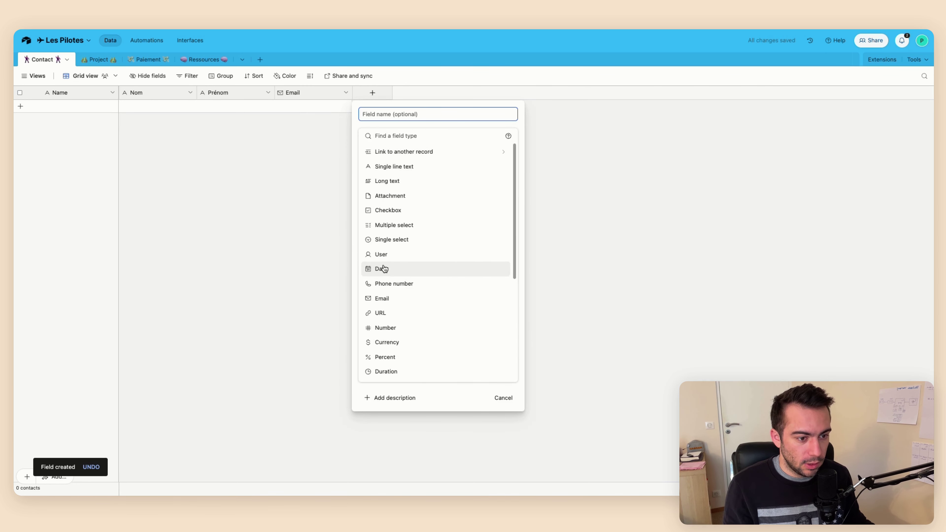
pyautogui.click(387, 283)
pyautogui.click(407, 112)
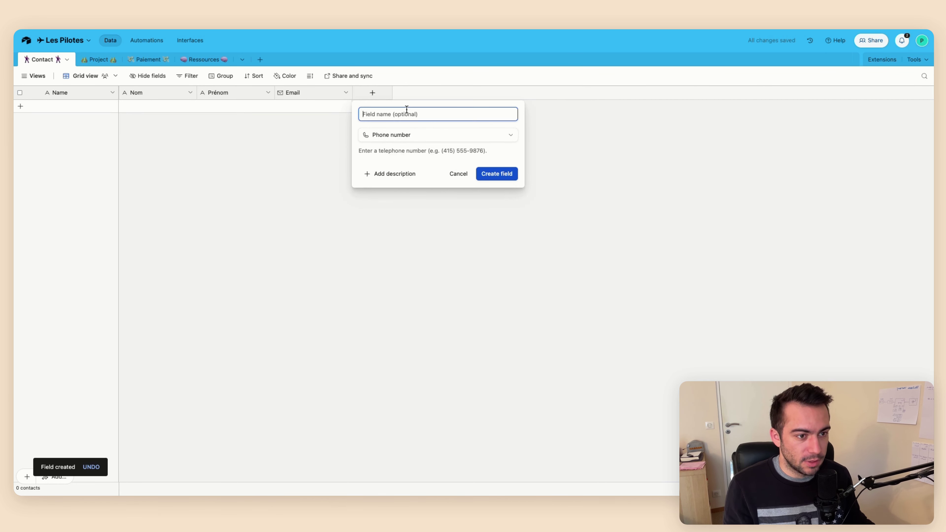
pyautogui.write('Phone')
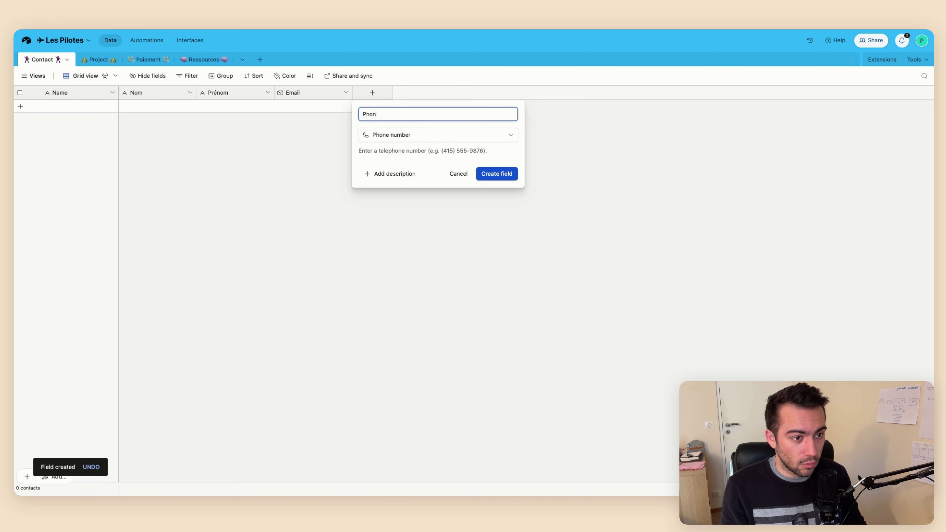
pyautogui.press('Return')
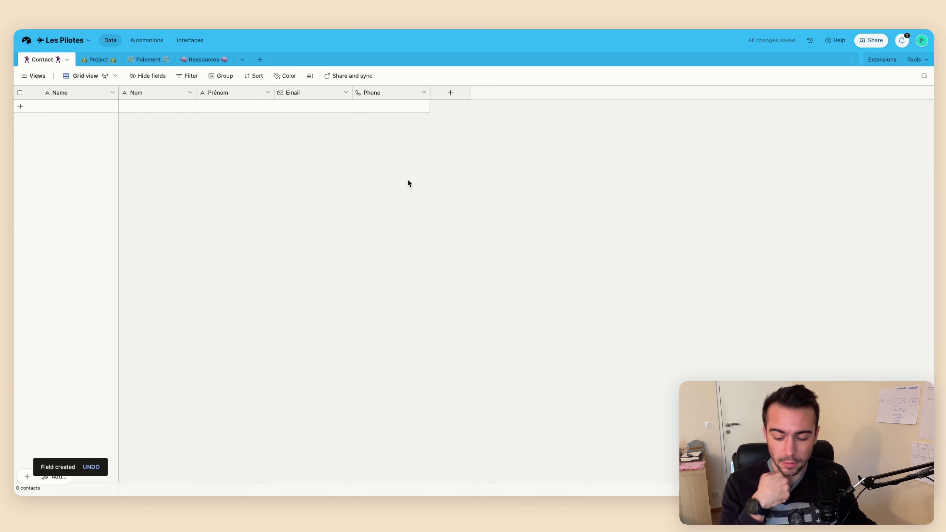
pyautogui.click(439, 95)
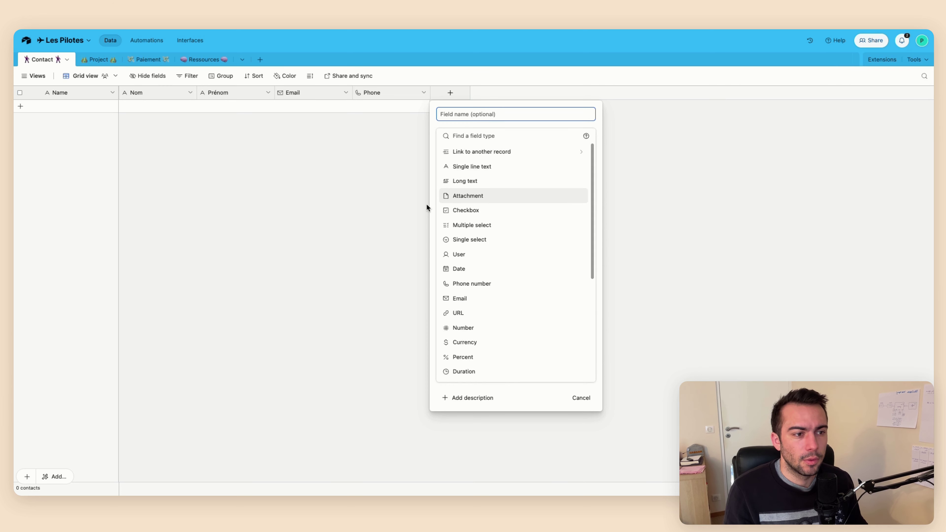
# Create the single-select field 'Statut Closing' with the choices 'Non closé' and 'Closé'
pyautogui.click(479, 239)
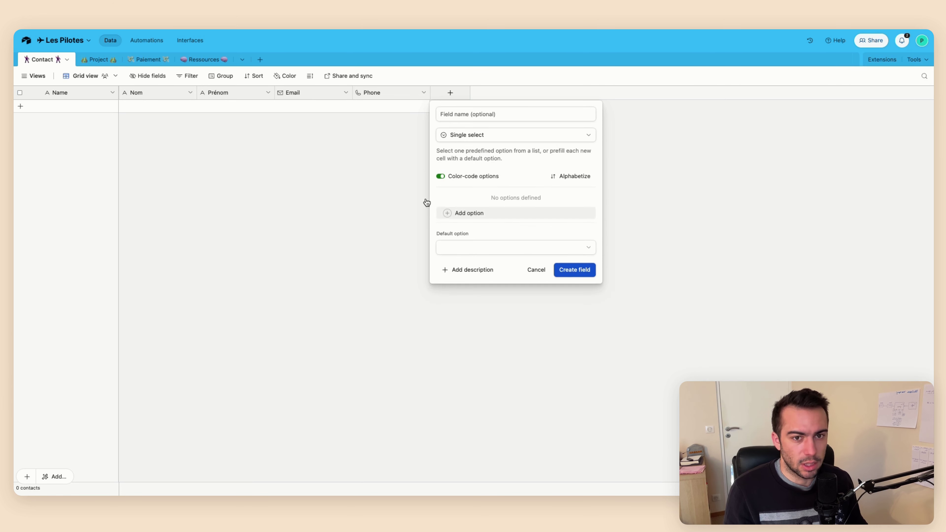
pyautogui.click(491, 114)
pyautogui.write('Statut Closing')
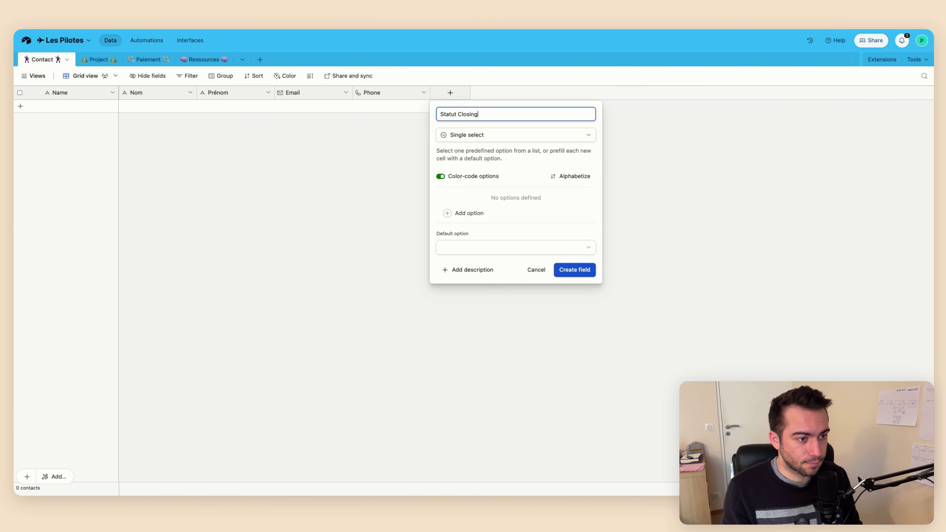
pyautogui.press('Return')
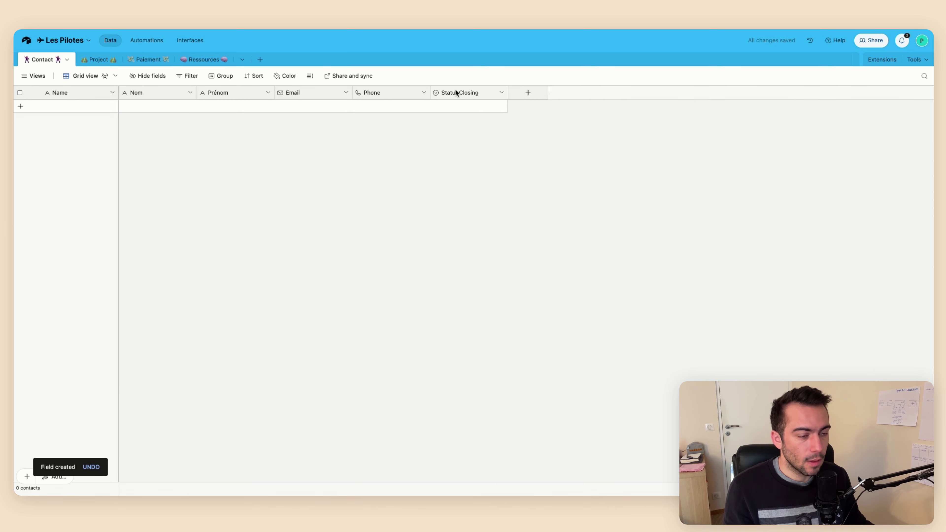
pyautogui.doubleClick(457, 93)
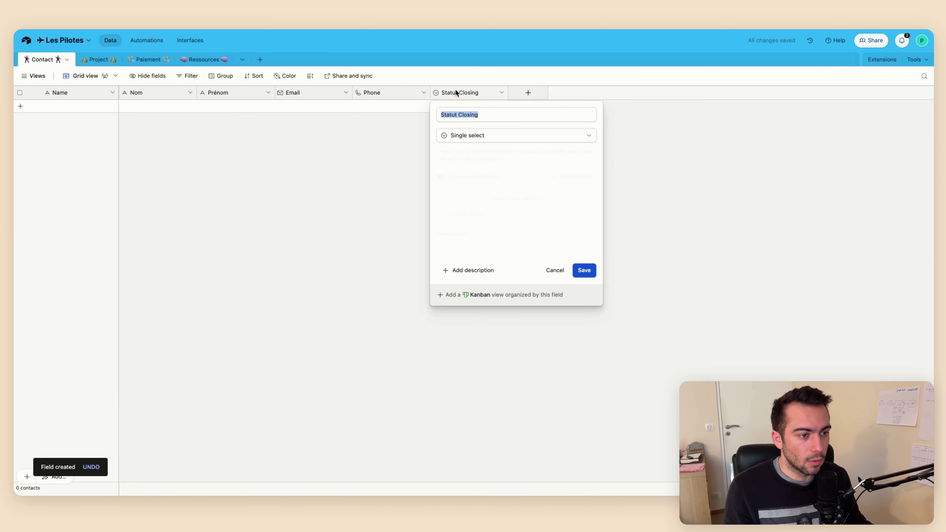
pyautogui.click(468, 213)
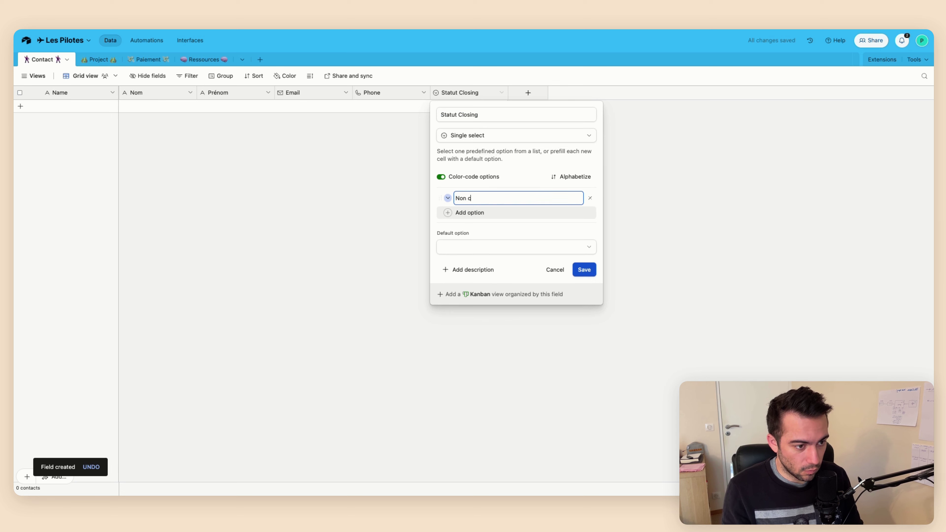
pyautogui.press('Return')
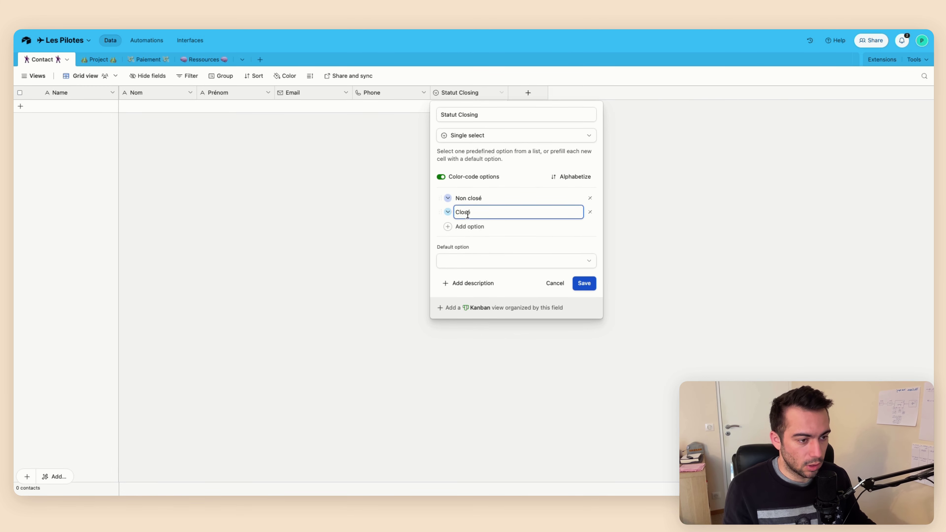
pyautogui.press('super+Return')
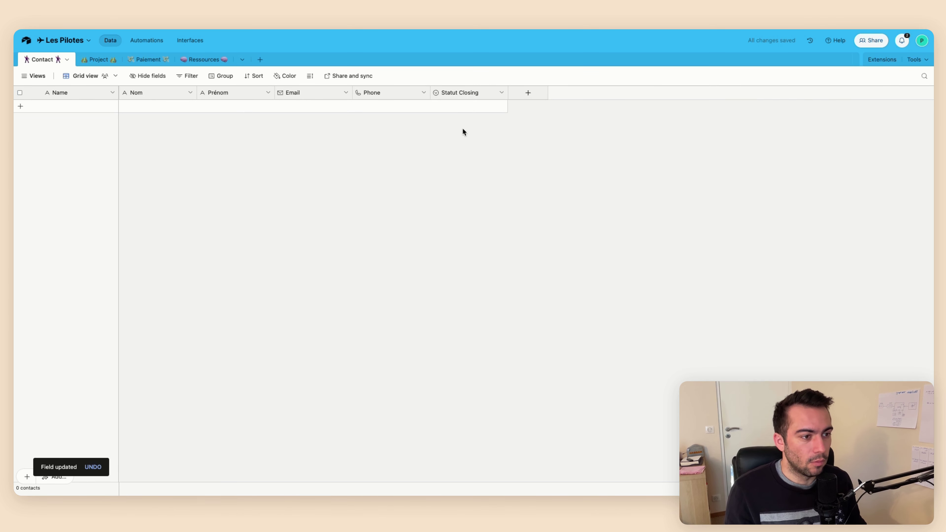
# Move Statut Closing next to Name and add a contact record with status 'Non closé'
pyautogui.moveTo(453, 93); pyautogui.dragTo(132, 93)
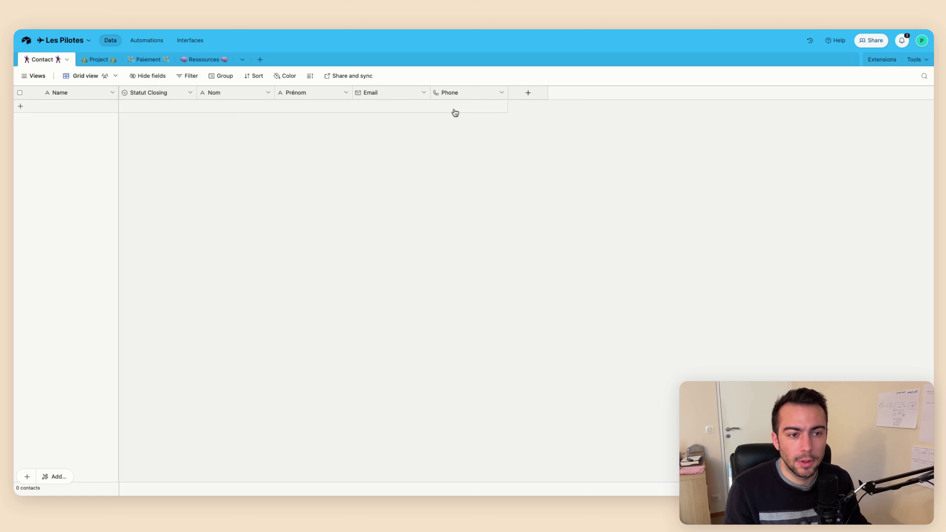
pyautogui.click(106, 109)
pyautogui.click(172, 109)
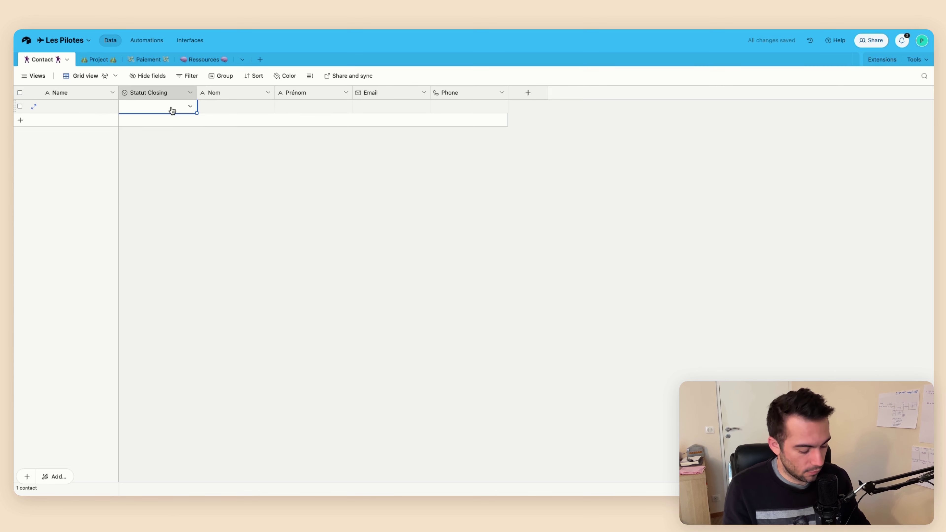
pyautogui.click(171, 108)
pyautogui.click(159, 150)
# Fill in the contact's last name, first name, e-mail address and phone number
pyautogui.click(223, 107)
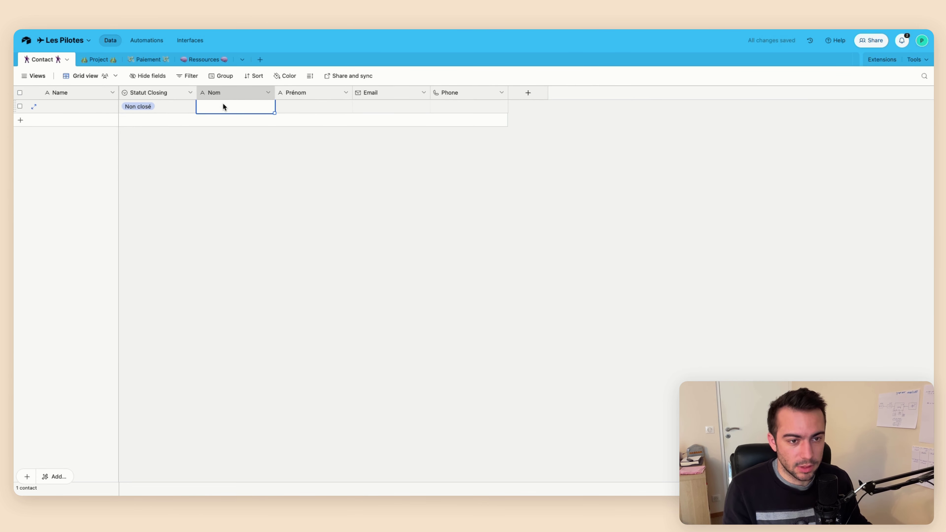
pyautogui.press('Tab')
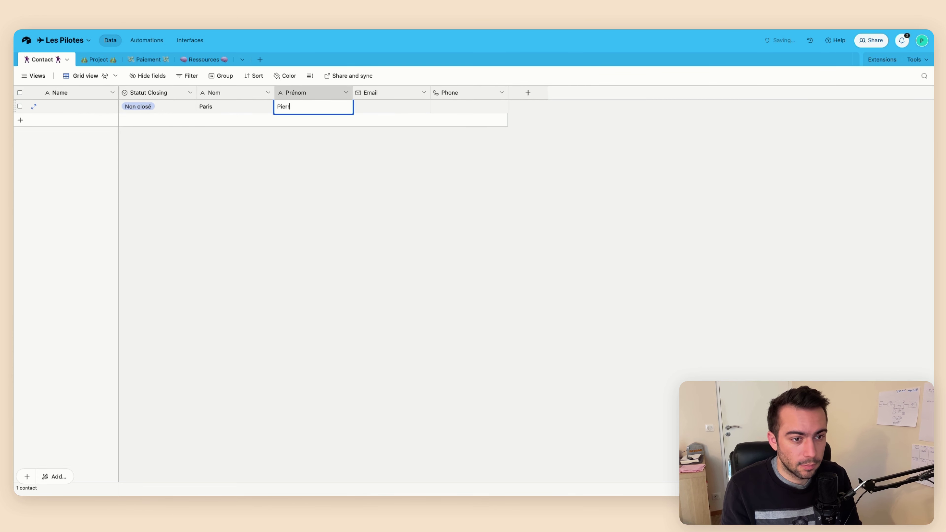
pyautogui.press('Tab')
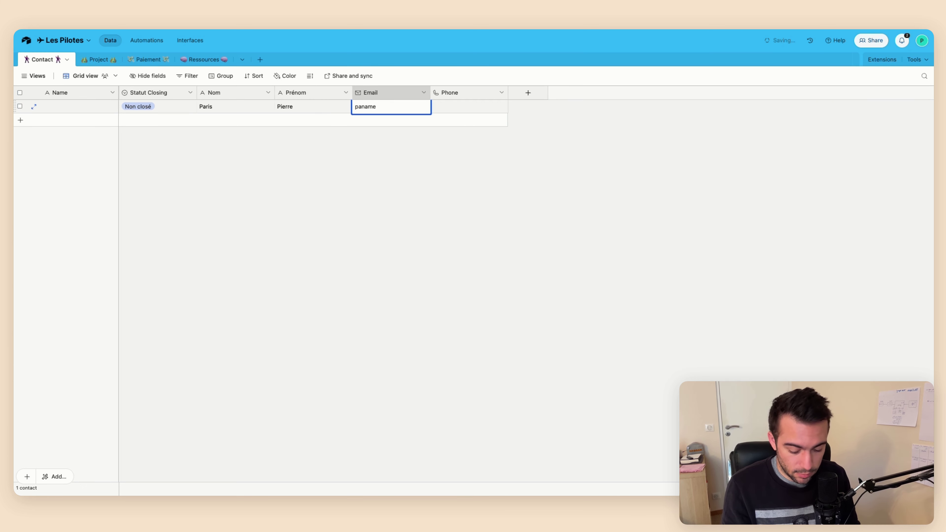
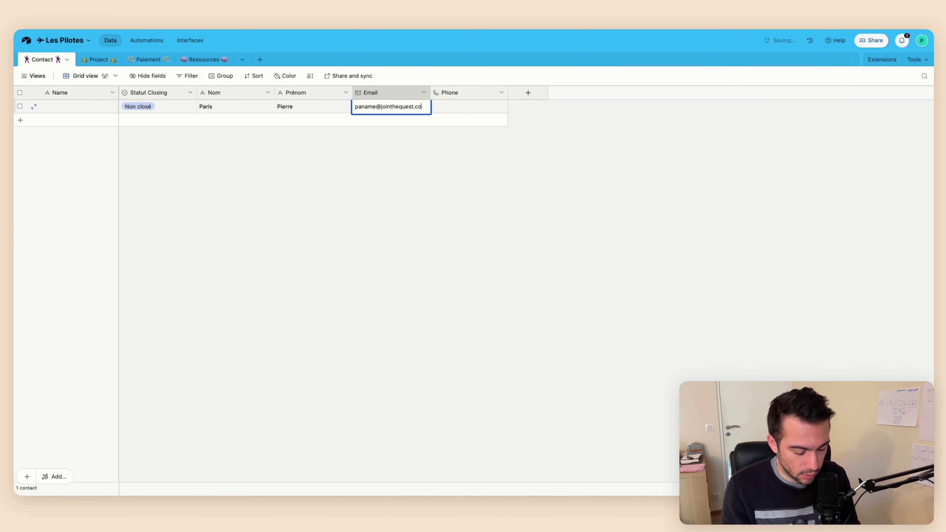
pyautogui.press('Tab')
pyautogui.write('07')
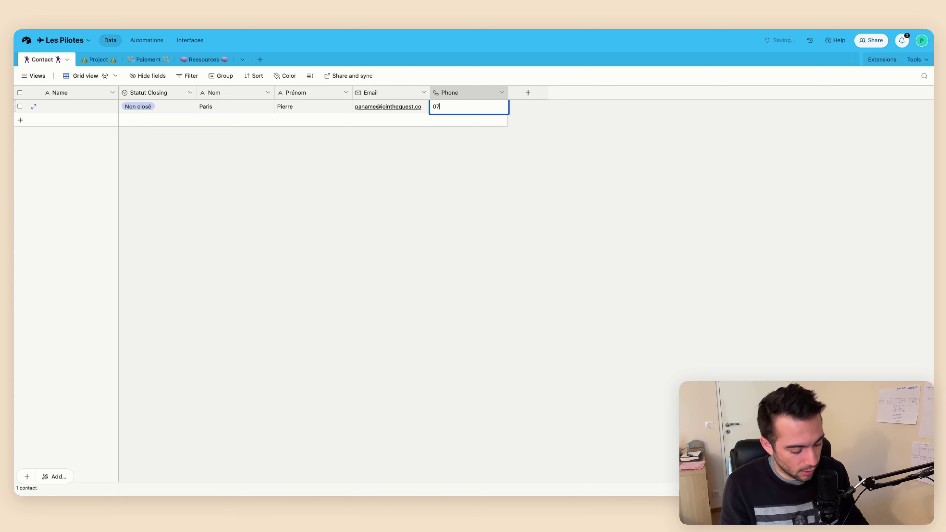
pyautogui.write('55 555 555 5 5')
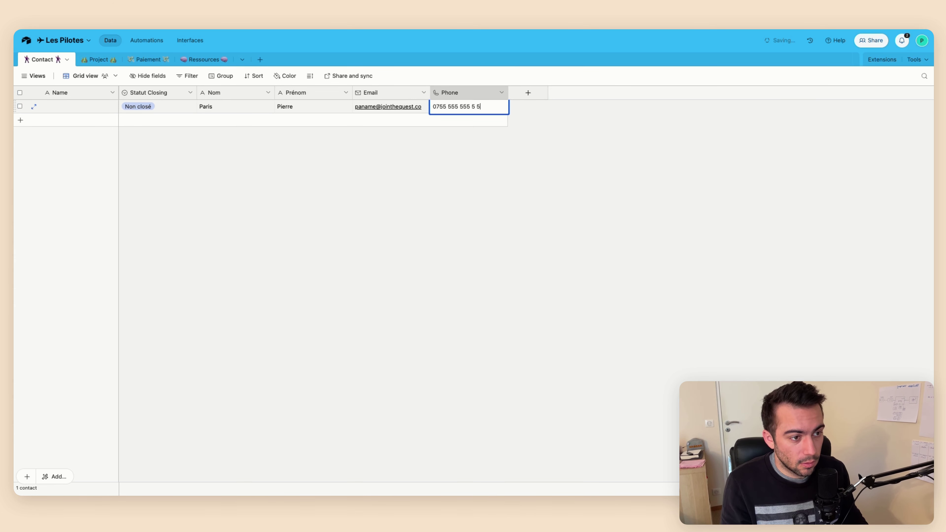
pyautogui.click(240, 179)
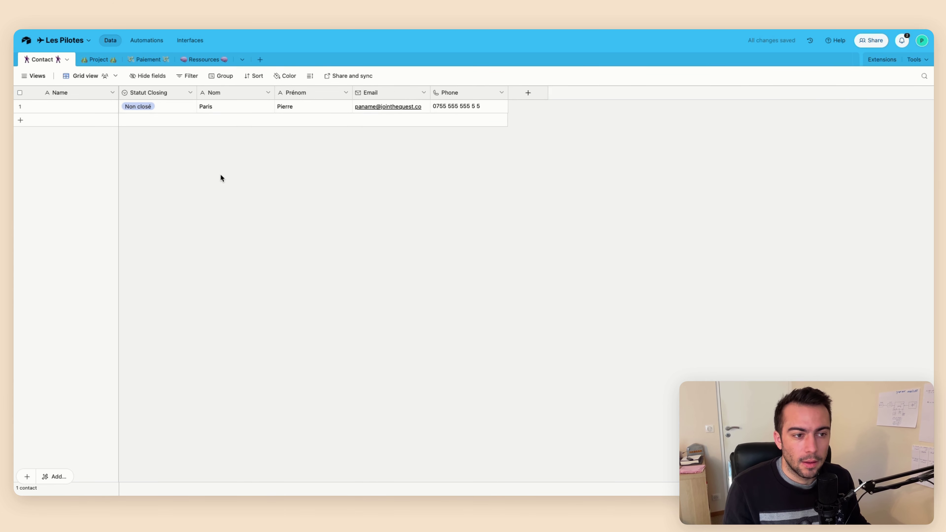
pyautogui.click(113, 96)
pyautogui.click(101, 110)
pyautogui.press('Escape')
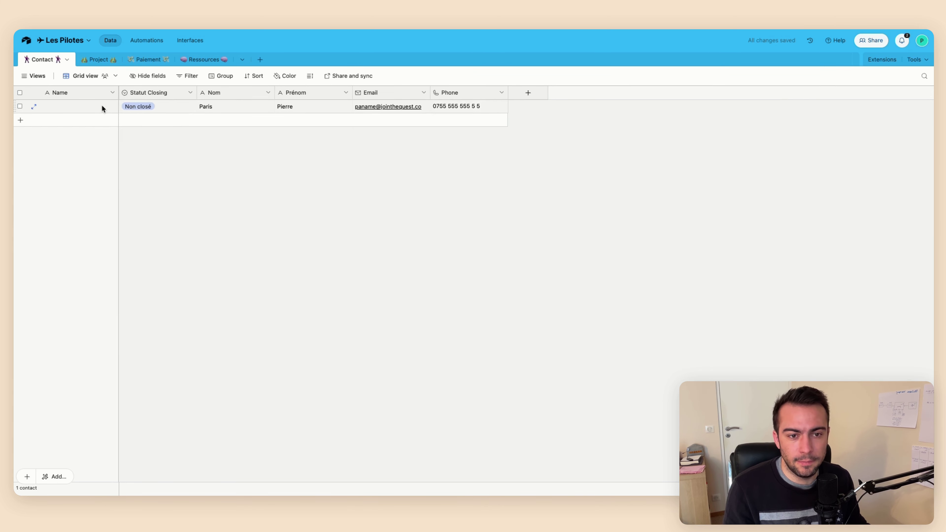
# Change the primary Name field to a Formula and enter {Prénom} & " " & {Nom}
pyautogui.click(112, 93)
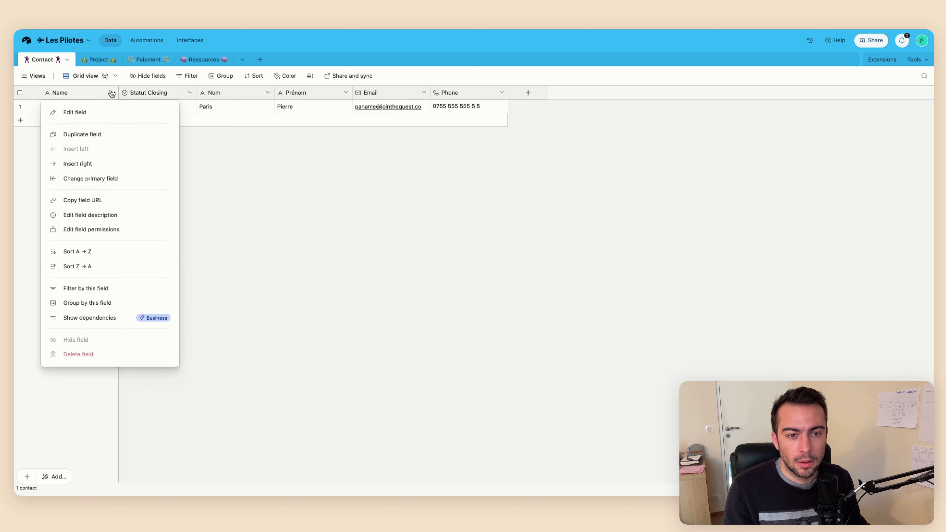
pyautogui.click(99, 112)
pyautogui.click(128, 162)
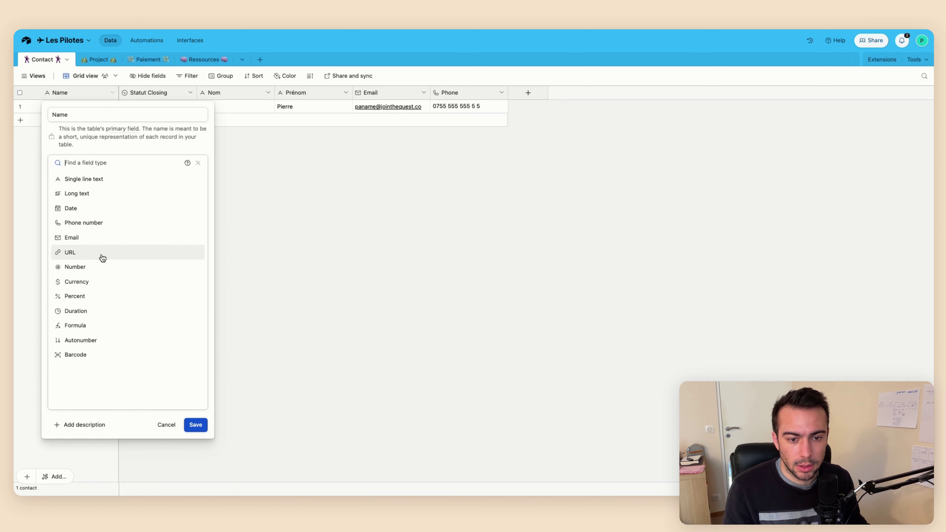
pyautogui.click(95, 326)
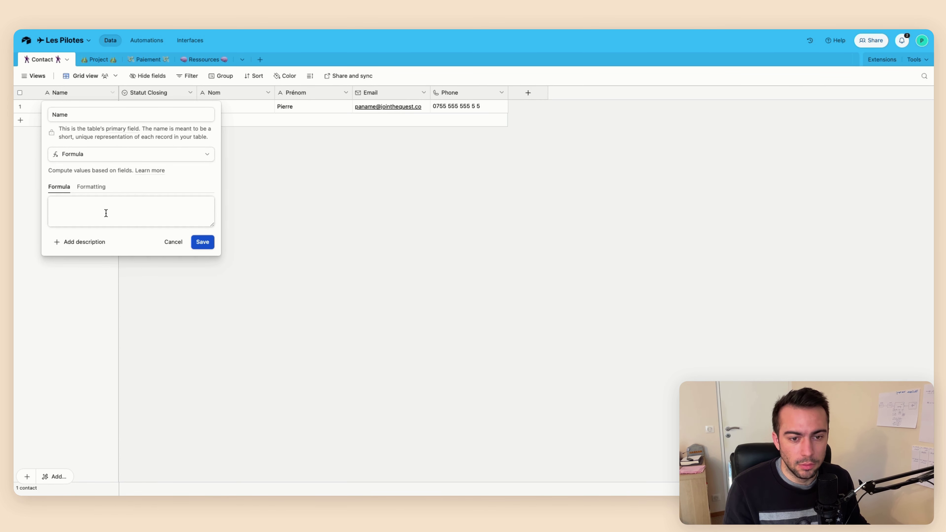
pyautogui.click(105, 213)
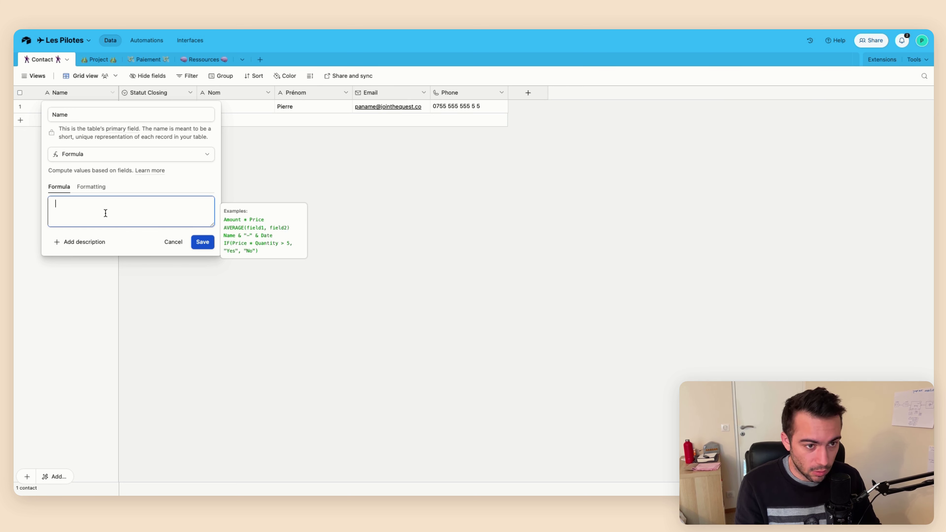
pyautogui.write('pr')
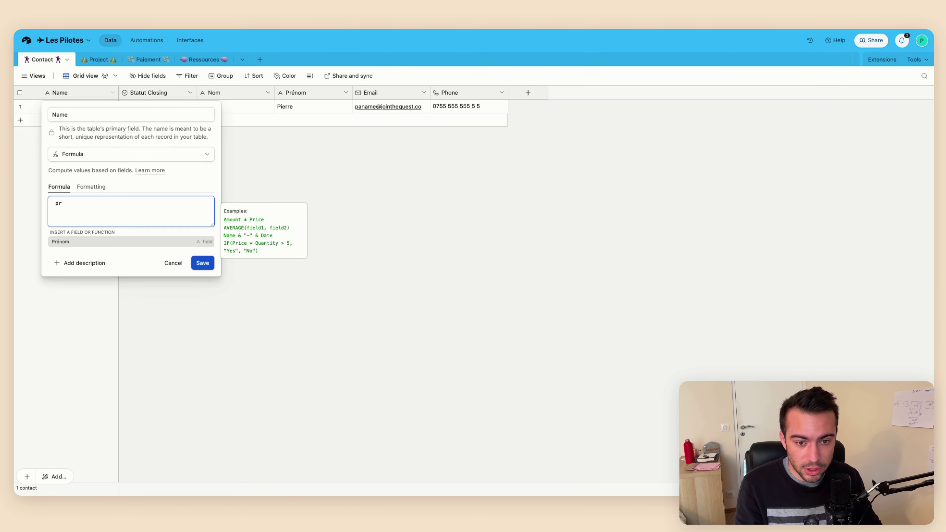
pyautogui.press('Tab')
pyautogui.write('& ')
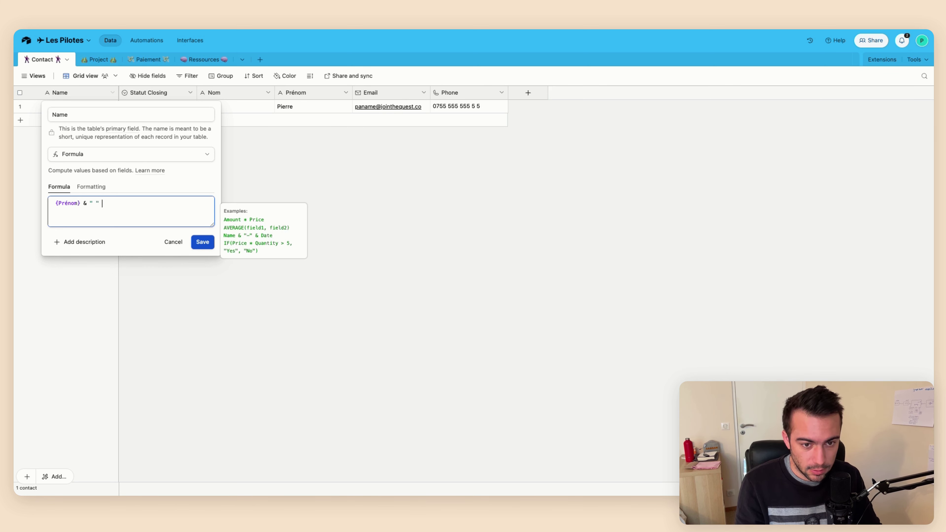
pyautogui.write('" " &')
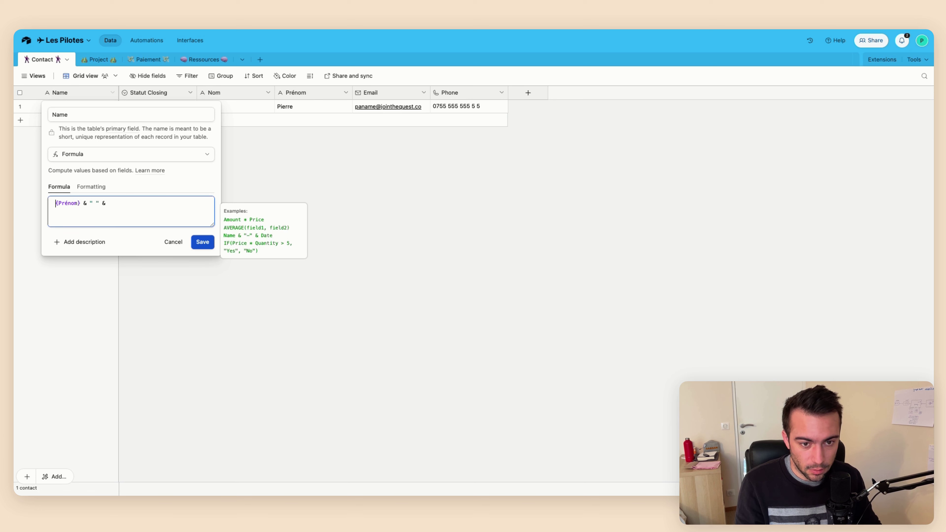
pyautogui.write(' nom')
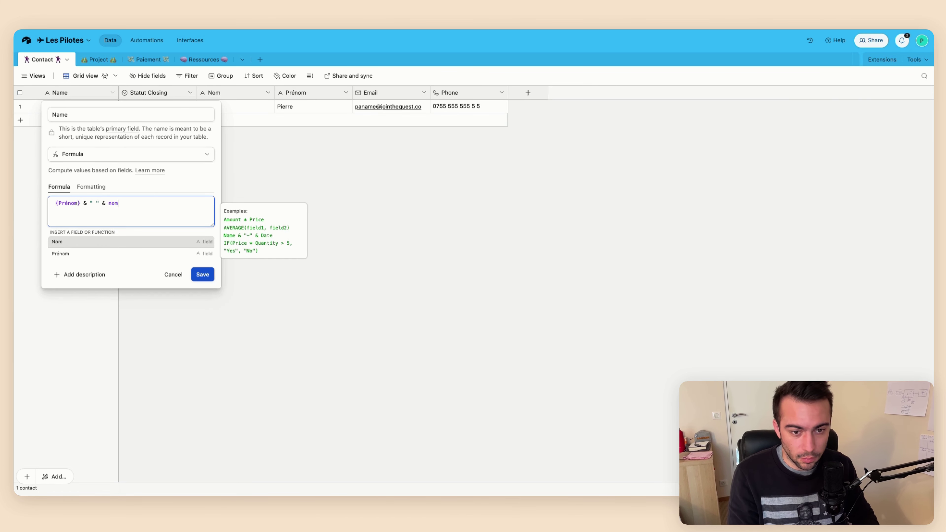
pyautogui.press('Tab')
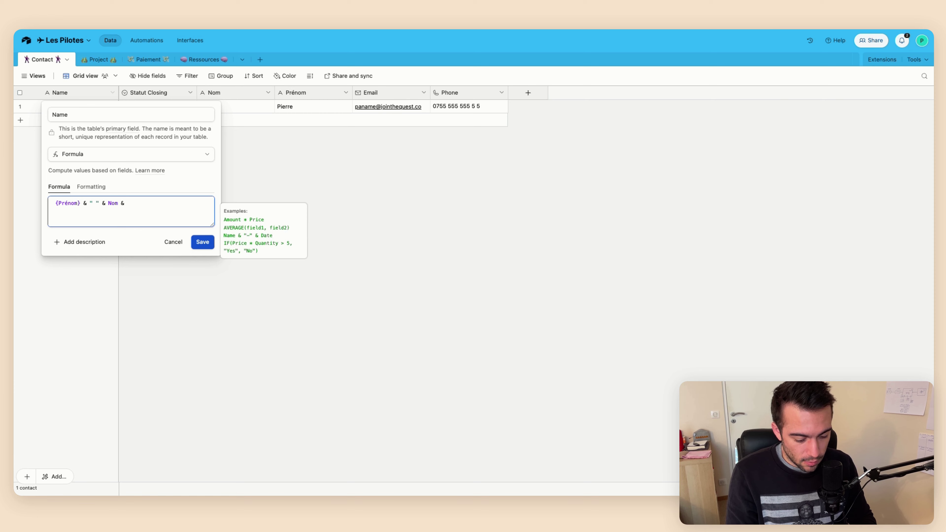
# Append a SWITCH on {Statut Closing} to the Name formula
pyautogui.press('super+shift+v')
pyautogui.write('st')
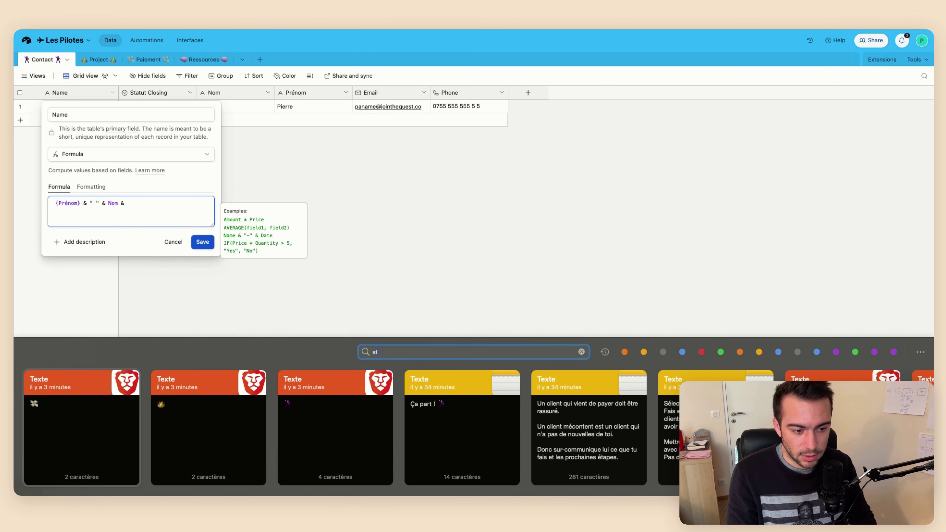
pyautogui.write('atut')
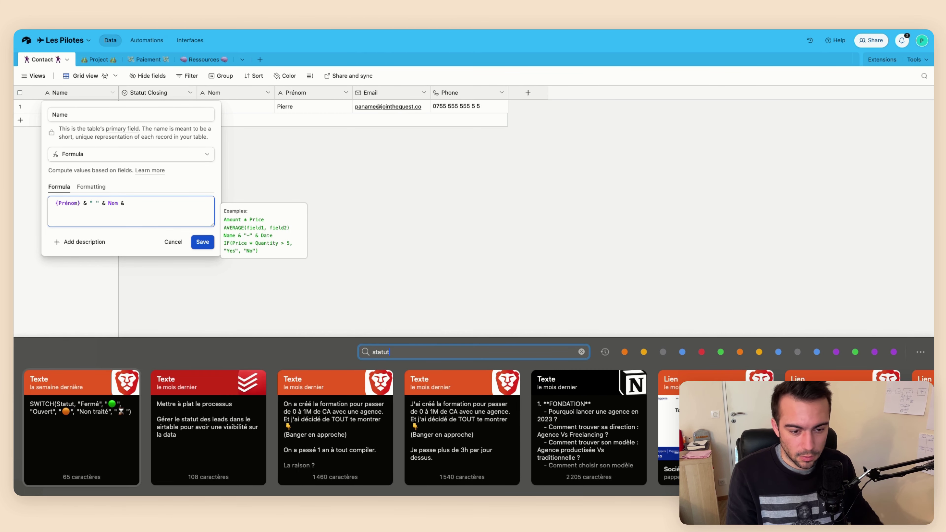
pyautogui.press('Escape')
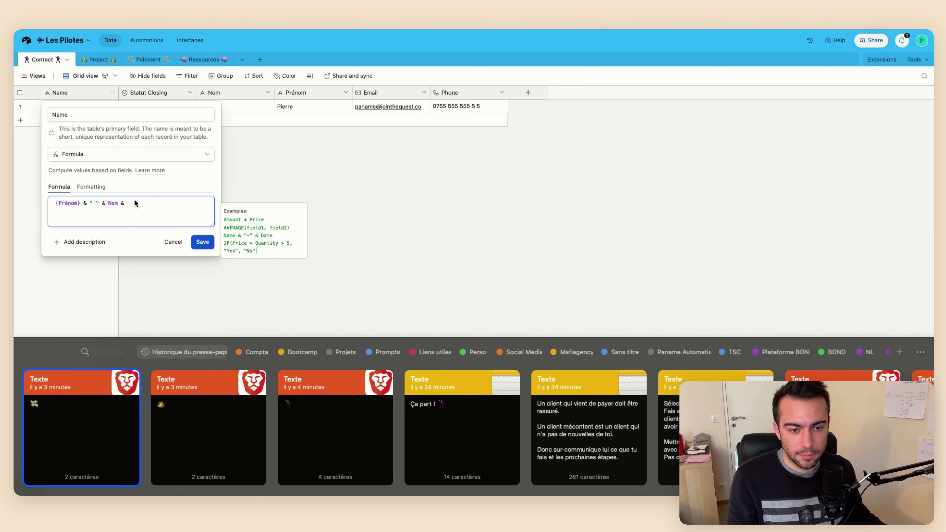
pyautogui.press('Escape')
pyautogui.write('Swit')
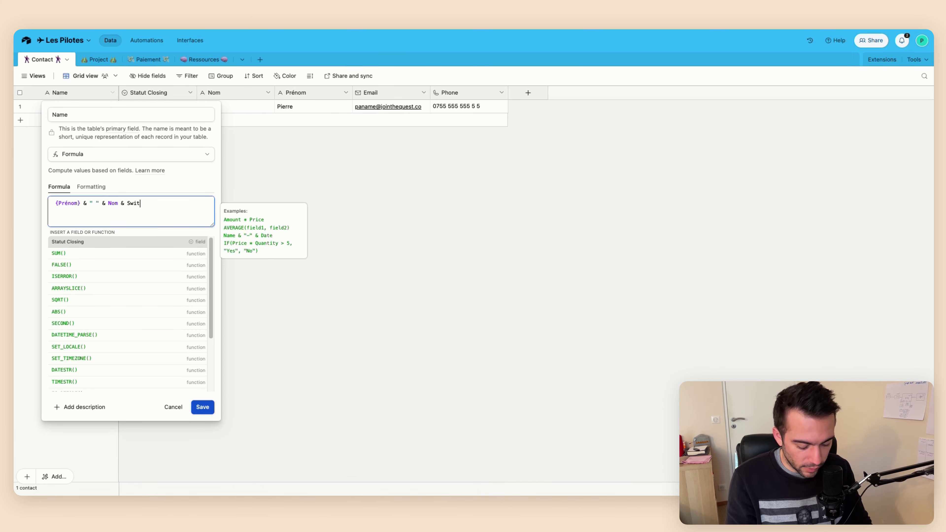
pyautogui.write('ch')
pyautogui.press('Tab')
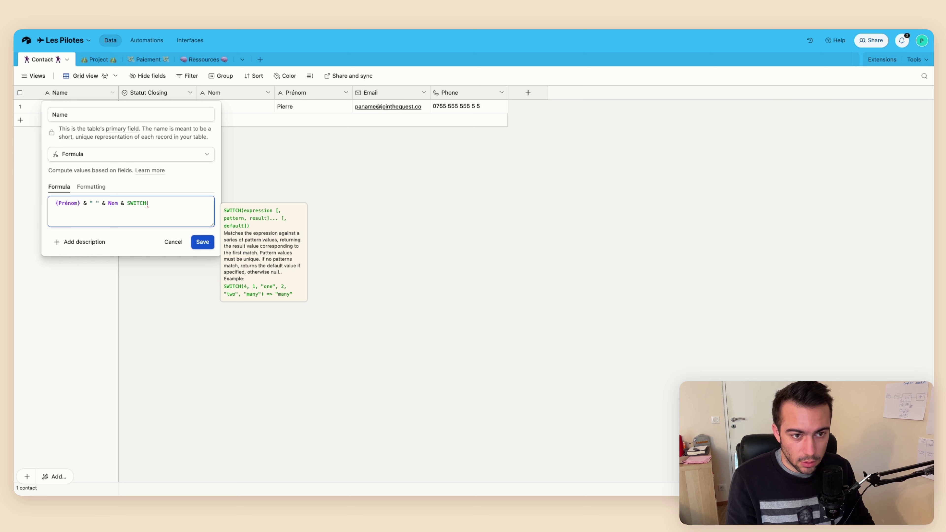
pyautogui.write('sta')
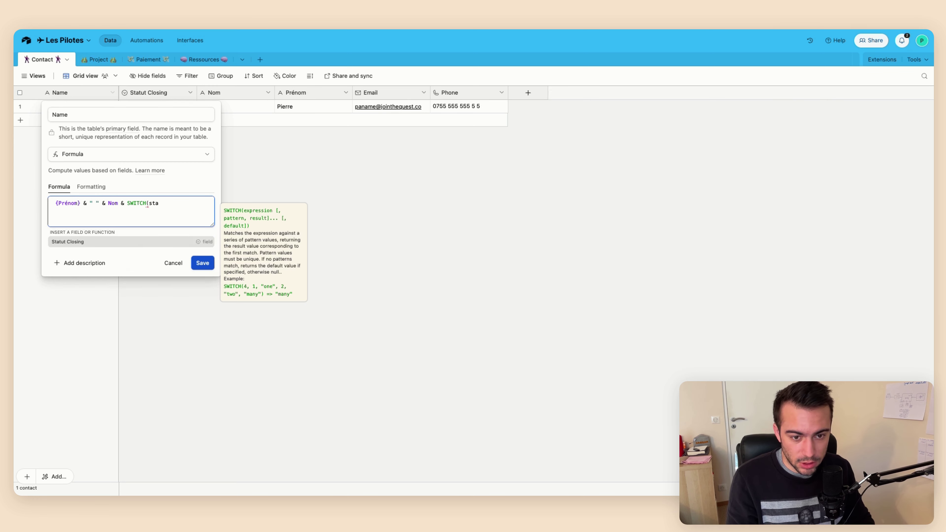
pyautogui.press('Tab')
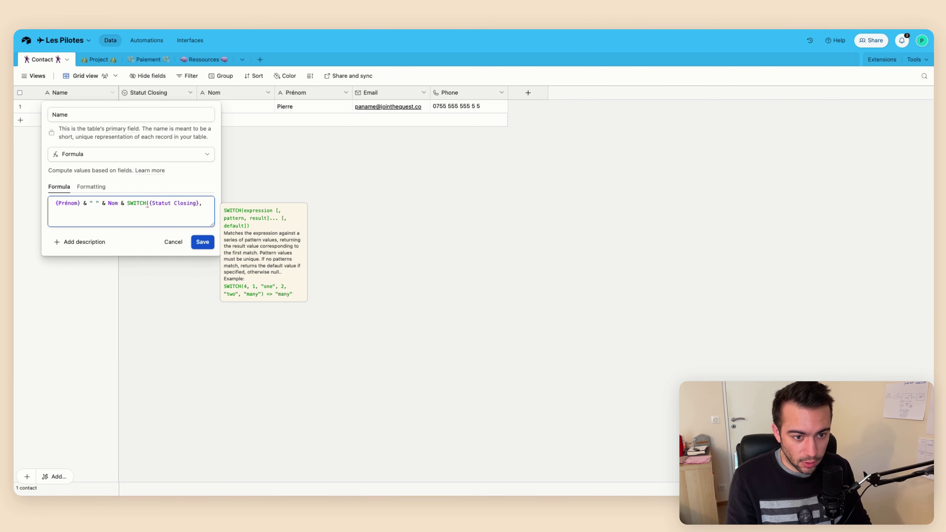
pyautogui.write(', "')
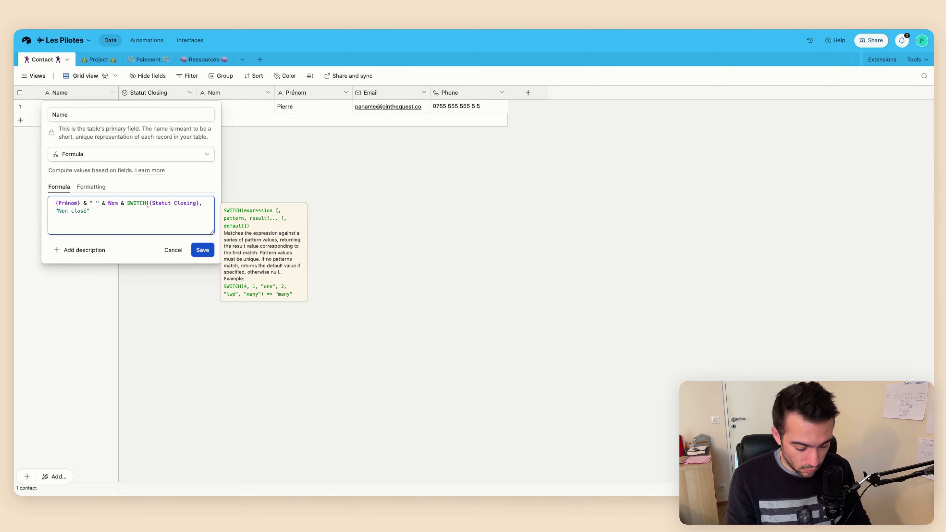
# Map 'Non closé' to ⌛ and 'Closé' to 🤝 in the SWITCH expression
pyautogui.press('super+space')
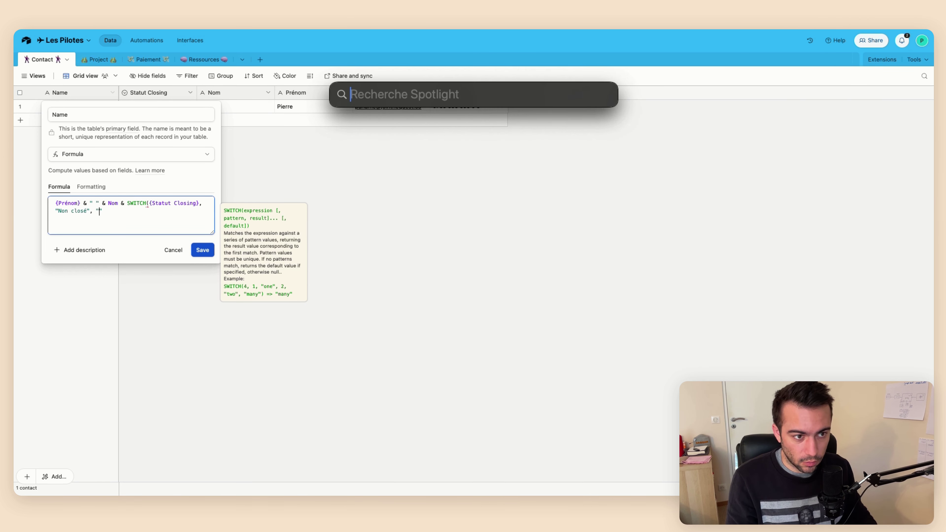
pyautogui.press('Escape')
pyautogui.press('ctrl+super+space')
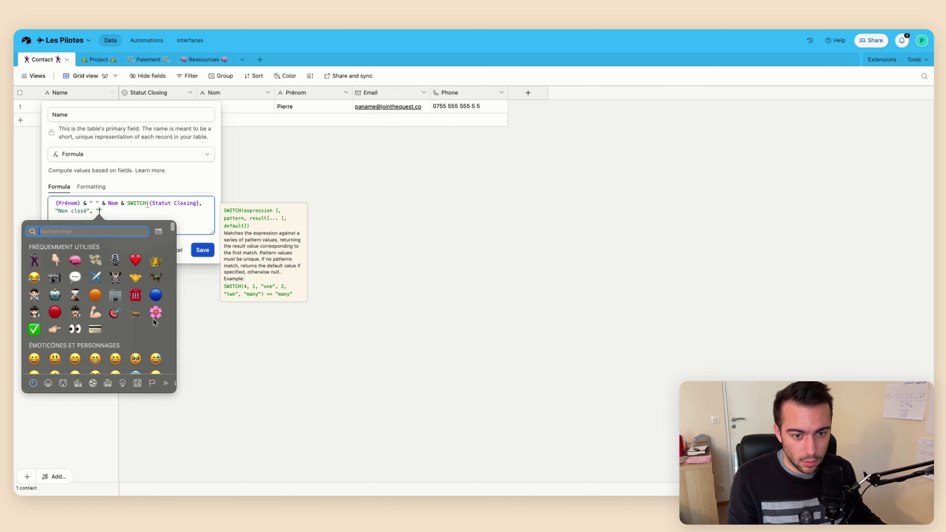
pyautogui.click(75, 295)
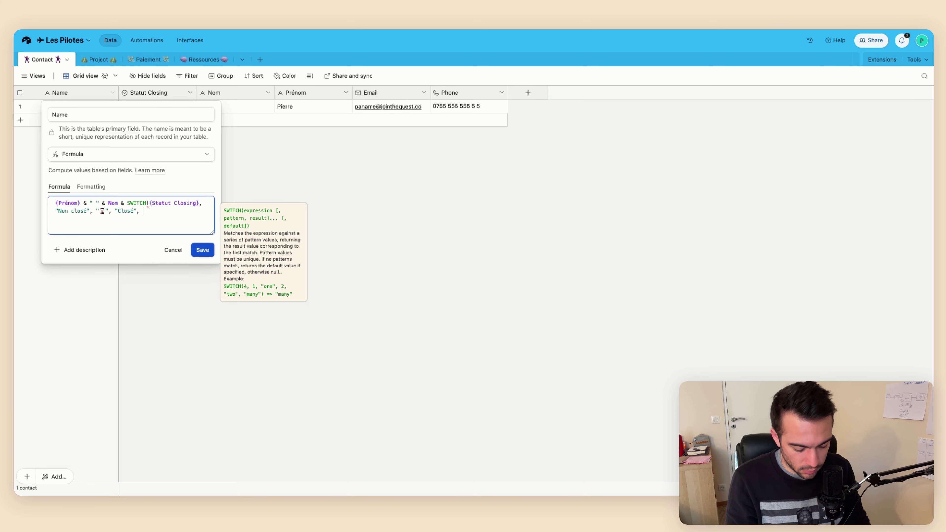
pyautogui.press('ctrl+super+space')
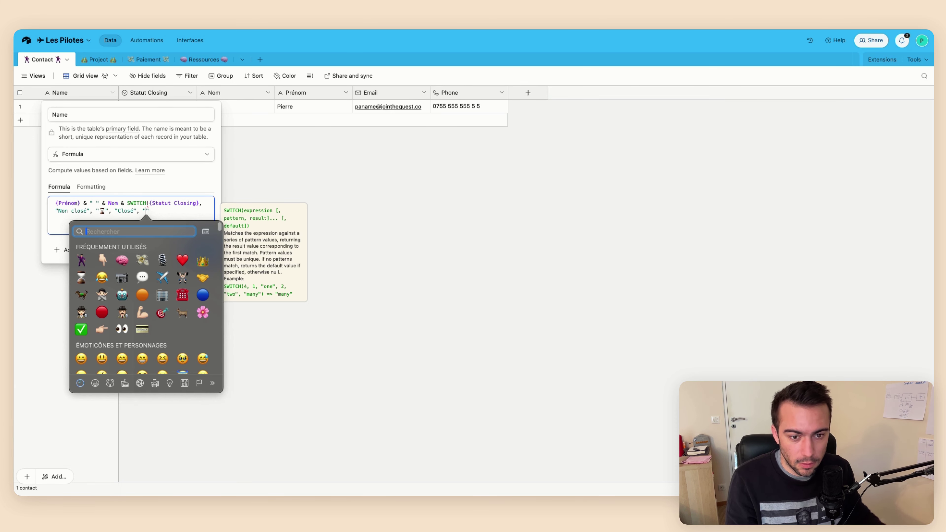
pyautogui.click(81, 329)
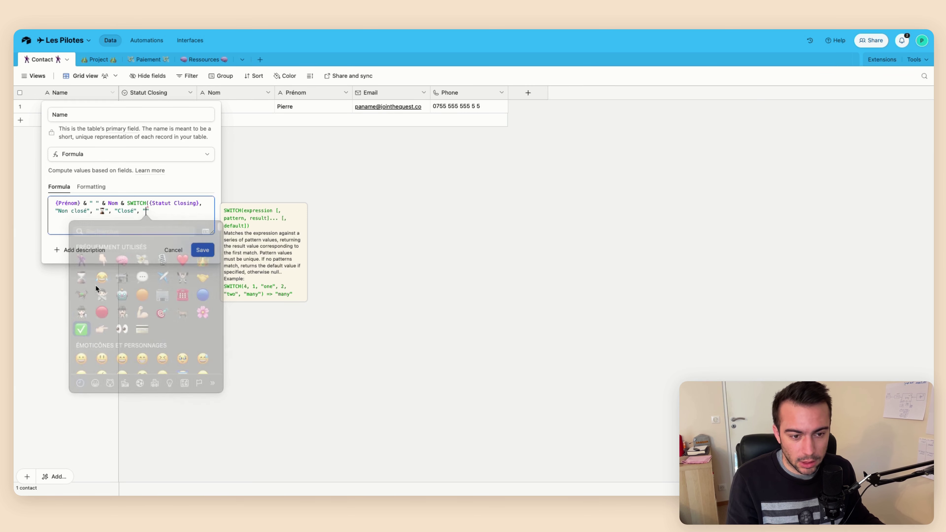
pyautogui.press('BackSpace')
pyautogui.press('ctrl+super+space')
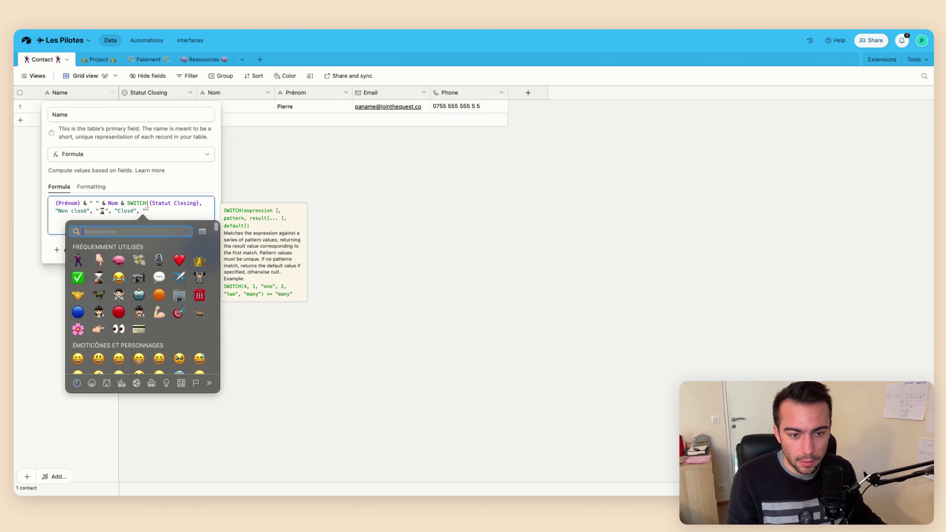
pyautogui.click(77, 295)
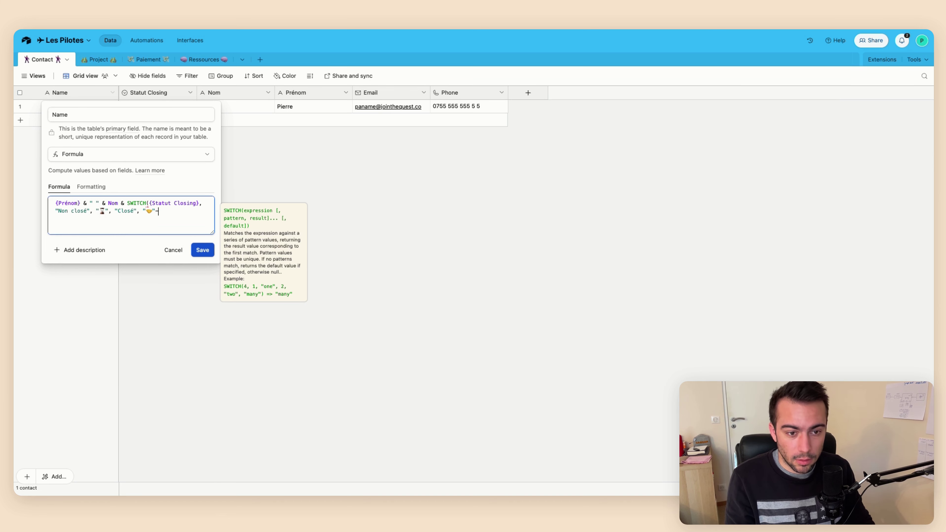
# Copy the SWITCH expression before the name with a space separator, then save the formula
pyautogui.moveTo(159, 211); pyautogui.dragTo(124, 204)
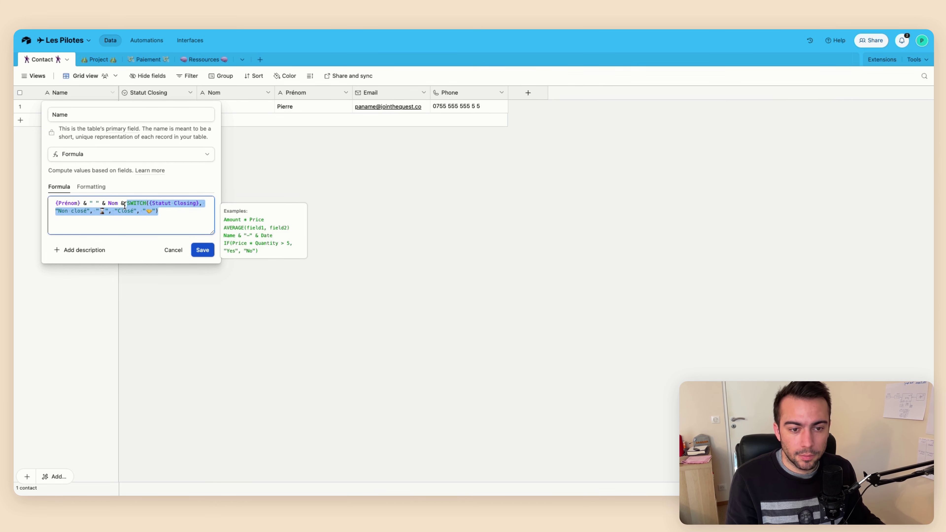
pyautogui.click(54, 205)
pyautogui.write('SWITCH({Statut Closing}, "Non closé", "⌛", "Closé", "🤝")')
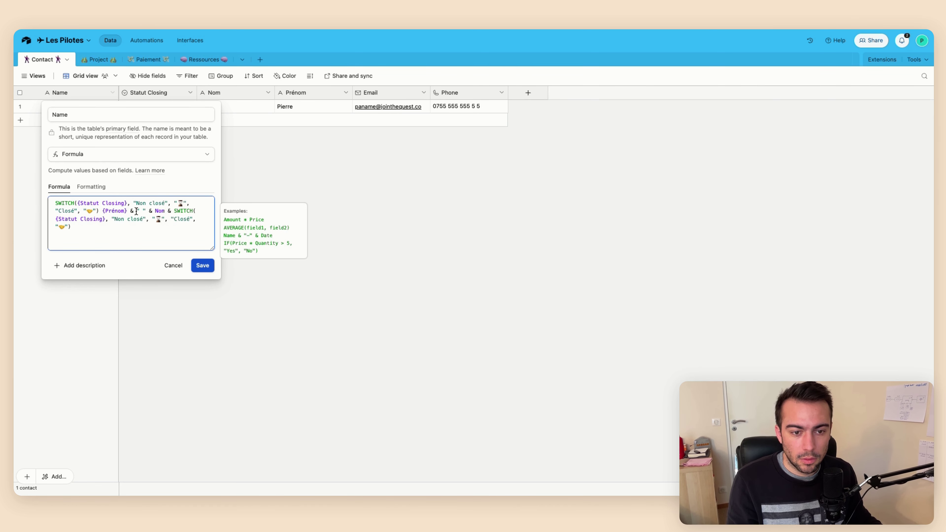
pyautogui.moveTo(130, 210); pyautogui.dragTo(150, 211)
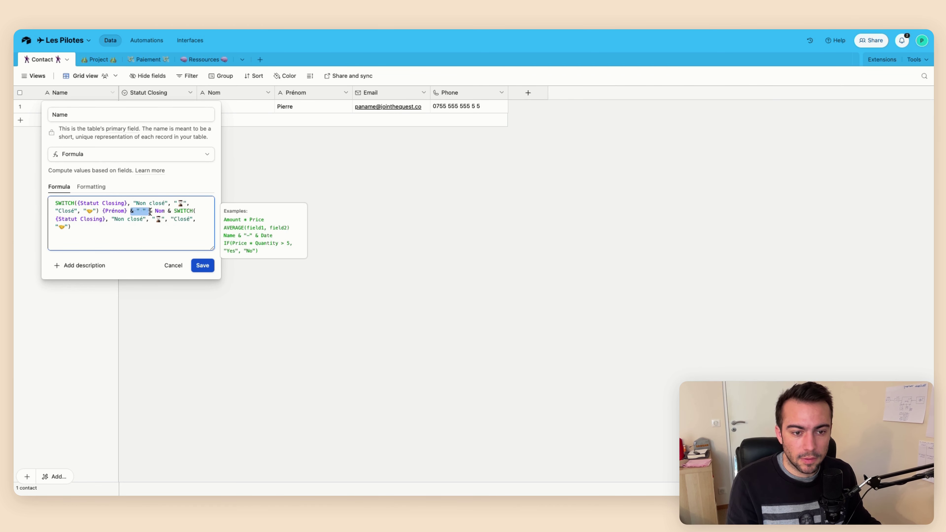
pyautogui.press('super+c')
pyautogui.click(103, 211)
pyautogui.press('super+v')
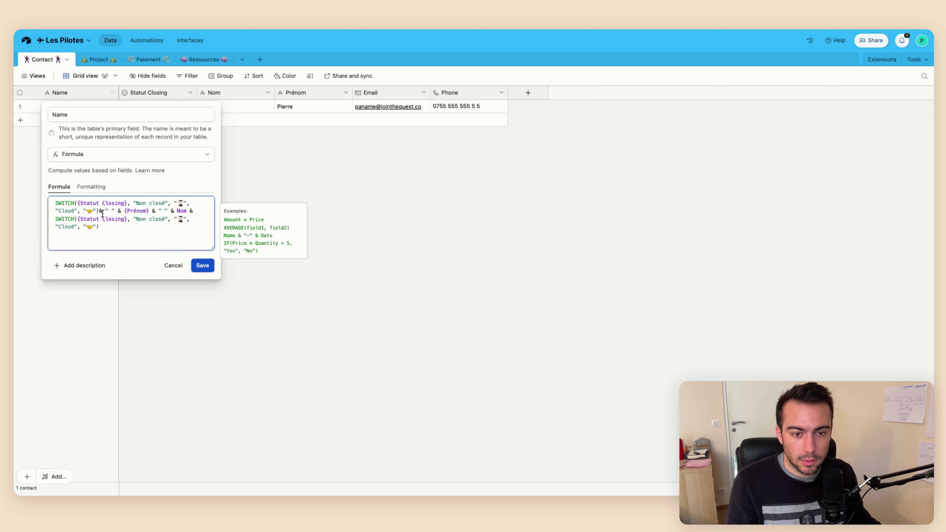
pyautogui.click(100, 211)
pyautogui.click(202, 265)
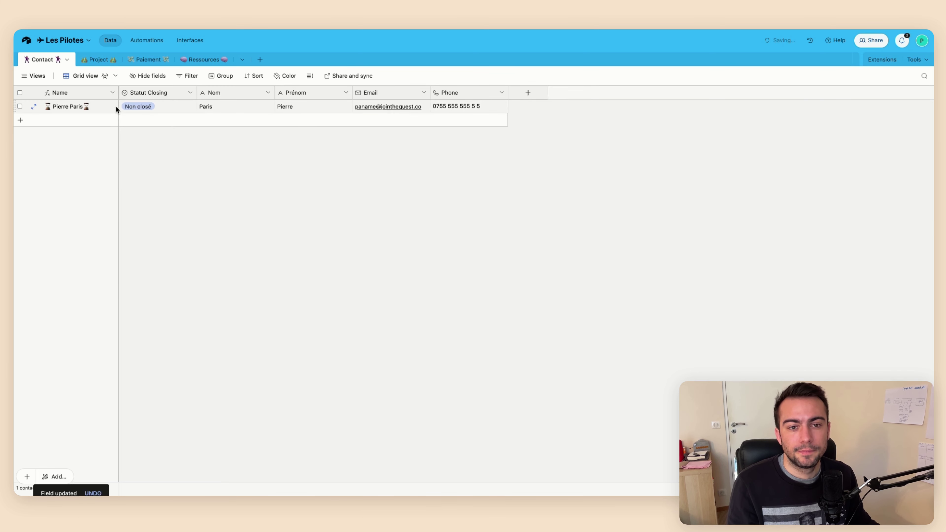
# Set the contact's Statut Closing to 'Closé'
pyautogui.doubleClick(171, 106)
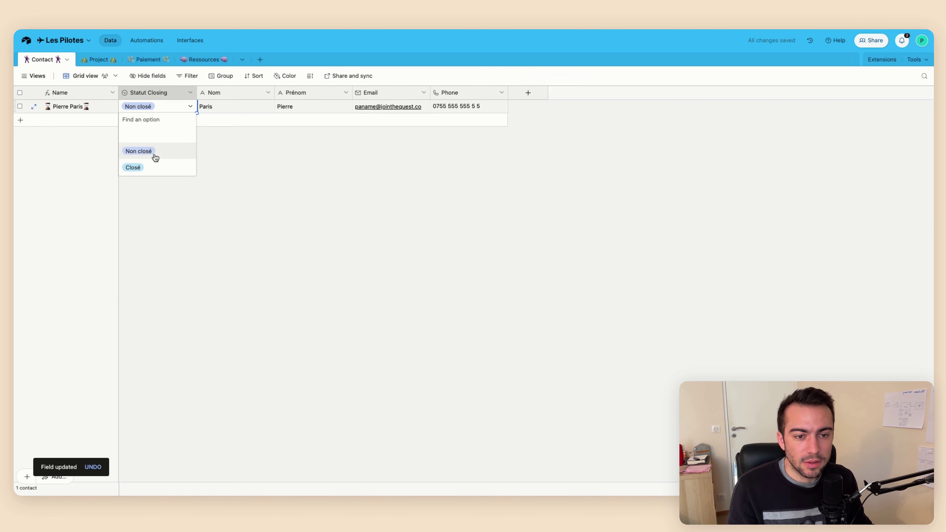
pyautogui.click(150, 164)
pyautogui.click(171, 108)
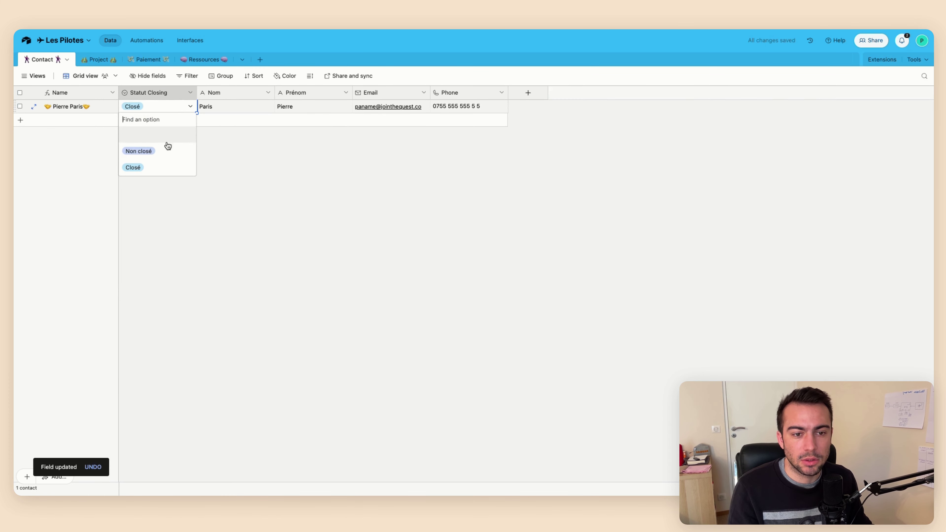
# Add a " " separator after {Nom} in the Name formula and save it
pyautogui.click(112, 93)
pyautogui.click(97, 110)
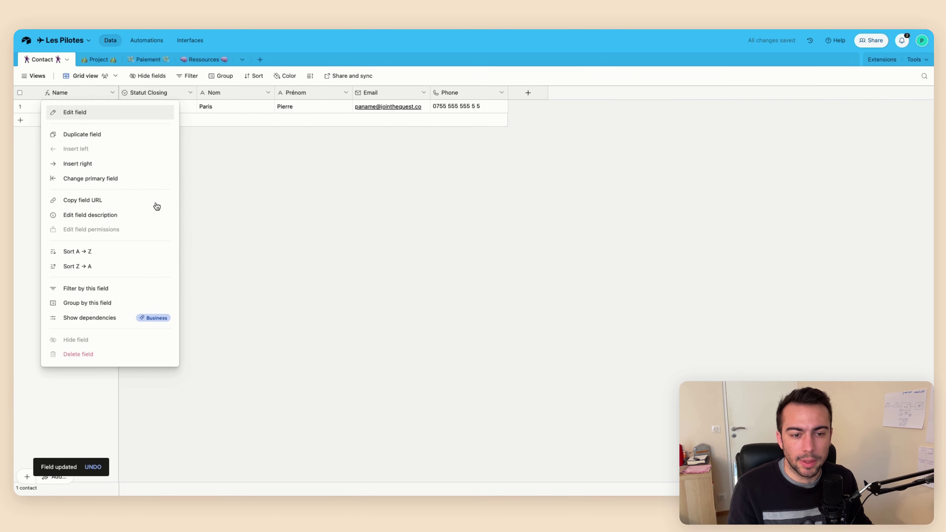
pyautogui.moveTo(123, 211); pyautogui.dragTo(105, 209)
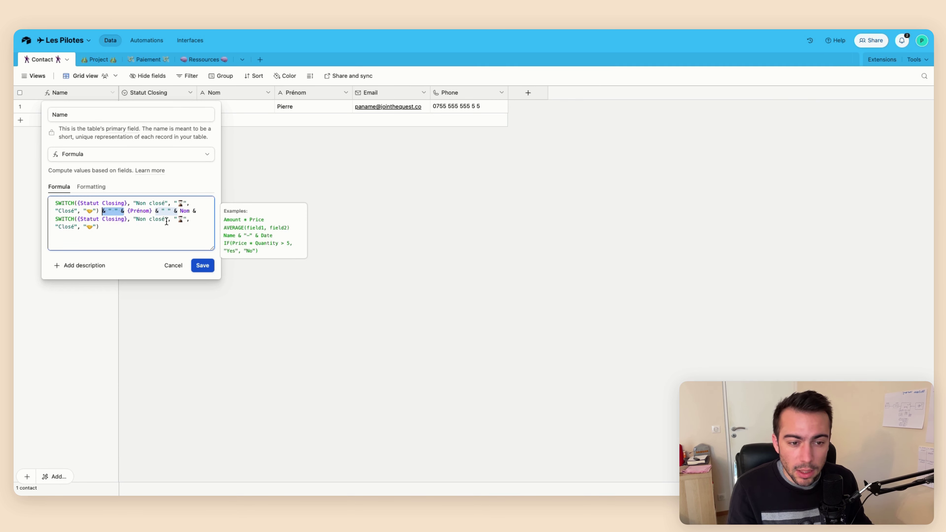
pyautogui.click(194, 212)
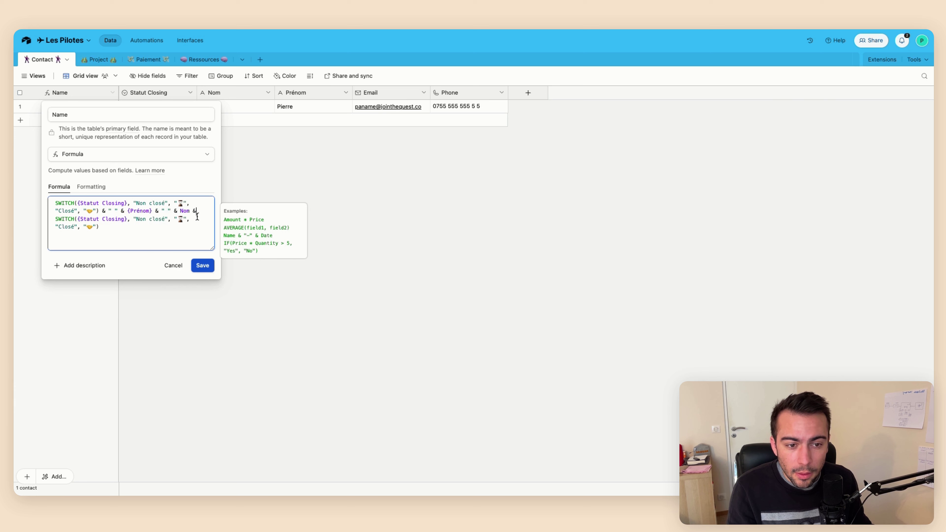
pyautogui.hotkey('ctrl', 'v')
pyautogui.press('BackSpace')
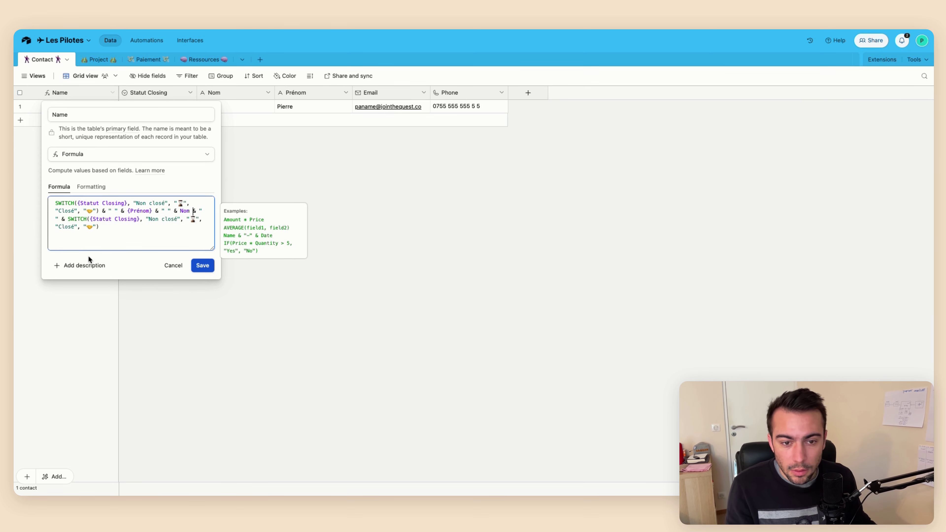
pyautogui.click(202, 266)
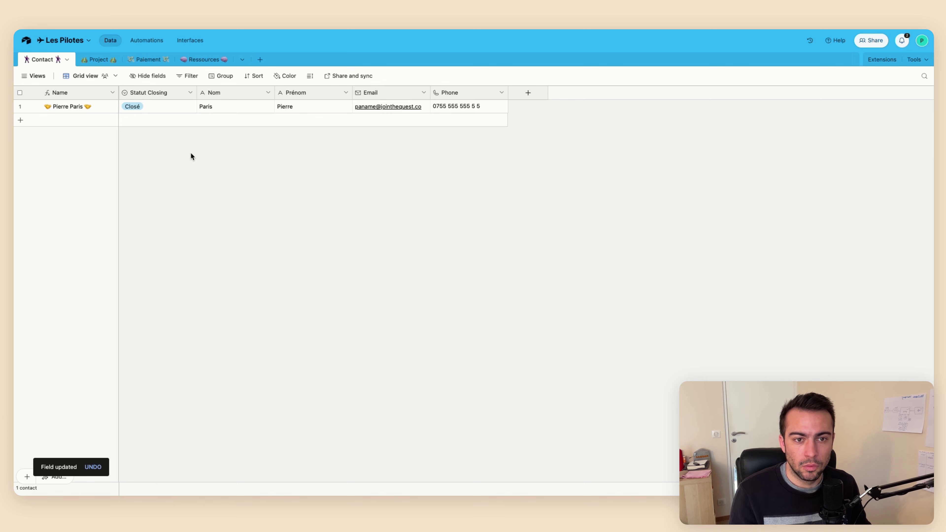
# In the Project table, delete the default Notes, Assignee and Status fields
pyautogui.click(105, 66)
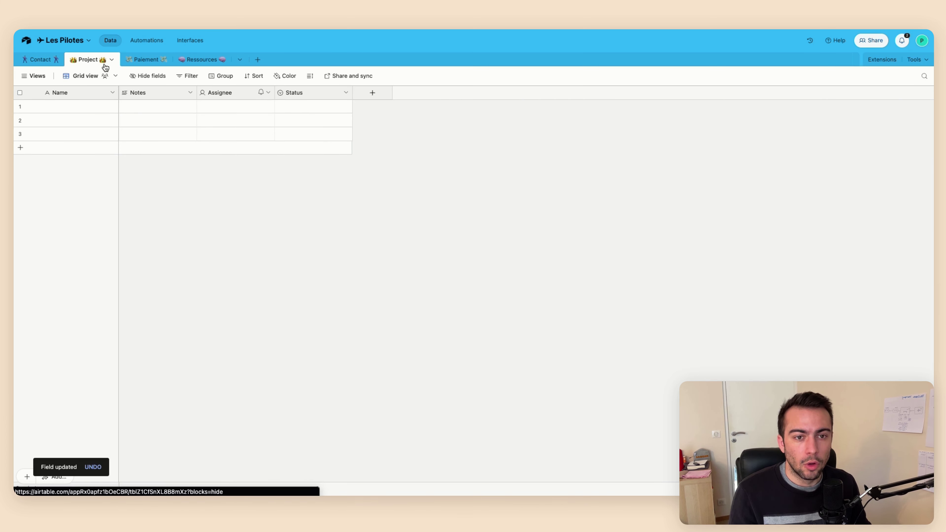
pyautogui.rightClick(164, 95)
pyautogui.click(162, 346)
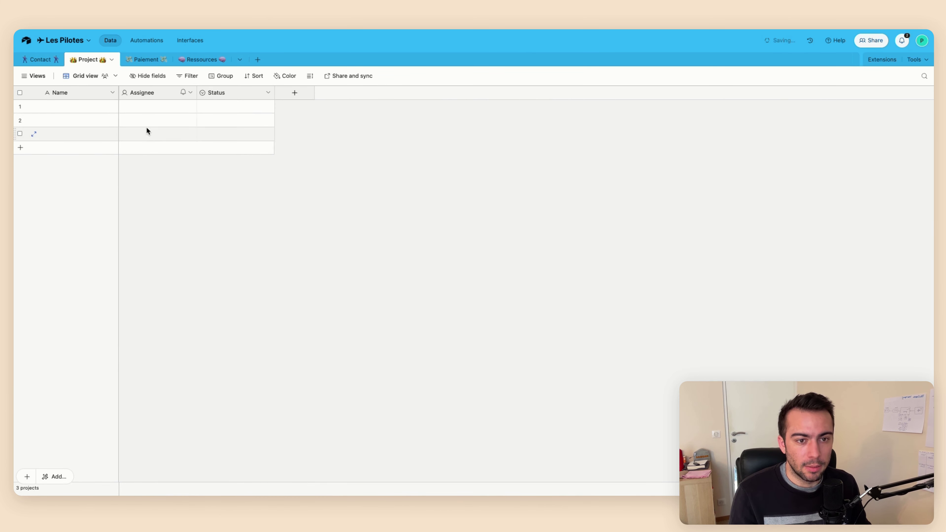
pyautogui.rightClick(150, 98)
pyautogui.click(152, 340)
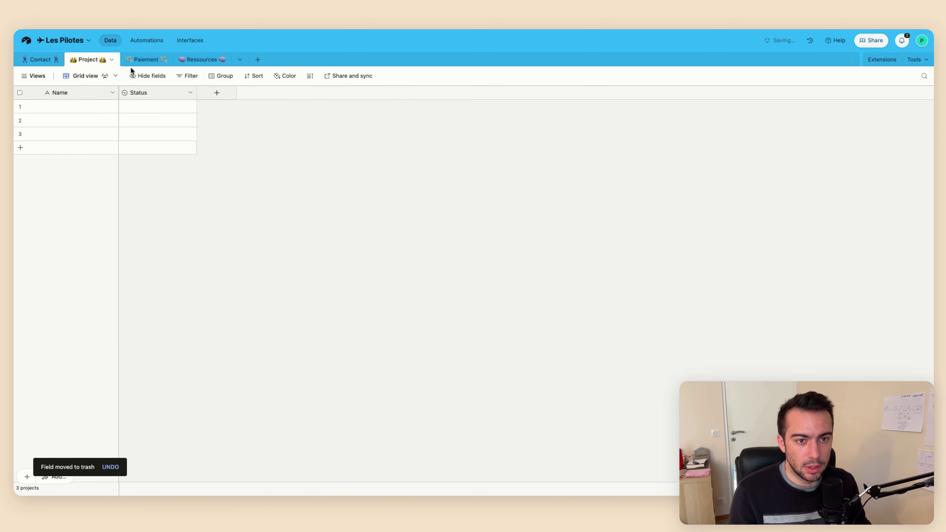
pyautogui.rightClick(142, 94)
pyautogui.press('Return')
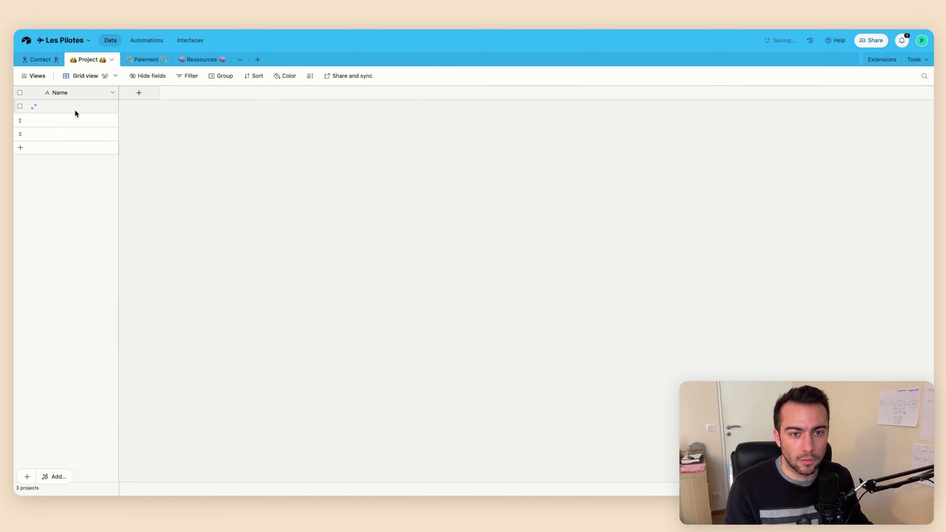
# Add a single select field named Statut
pyautogui.click(146, 96)
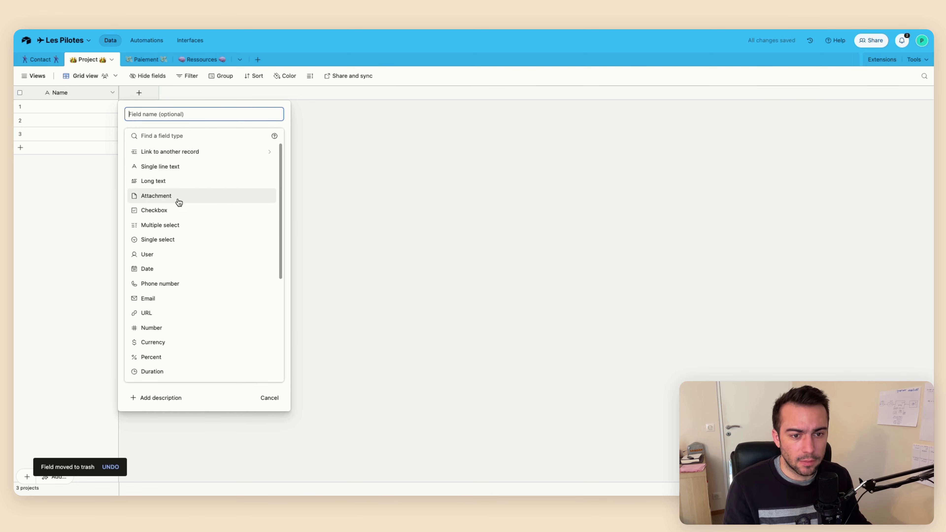
pyautogui.click(176, 238)
pyautogui.write('Stau')
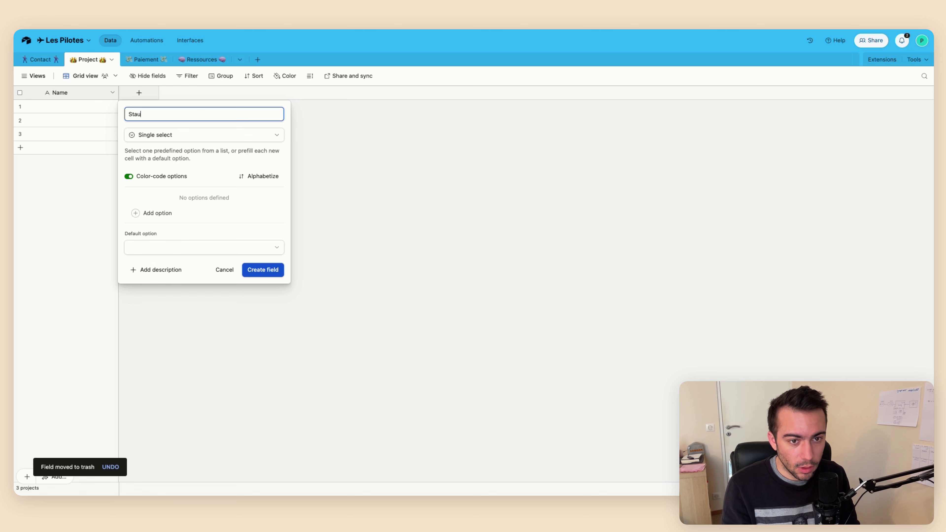
pyautogui.press('BackSpace')
pyautogui.write('tut')
pyautogui.press('Return')
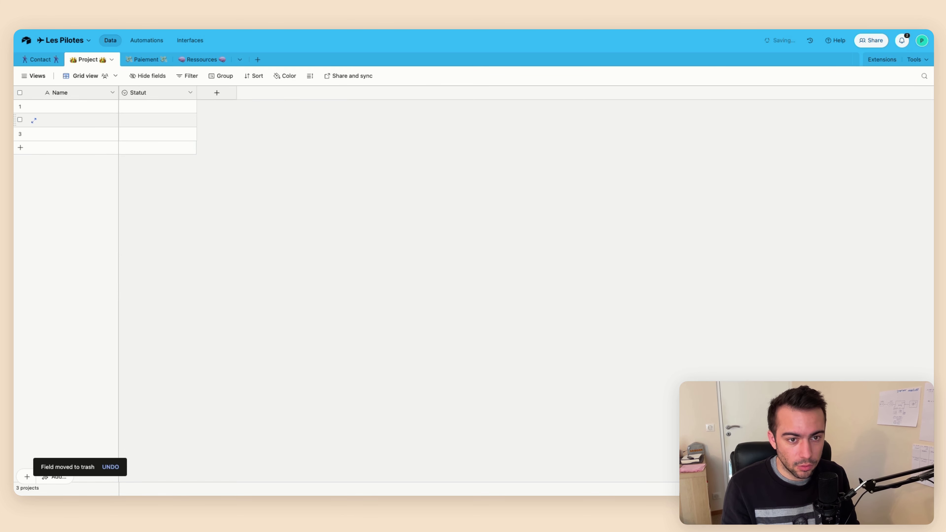
# From row 1's Statut cell, create the options Non démarré, En cours and Terminé
pyautogui.click(179, 106)
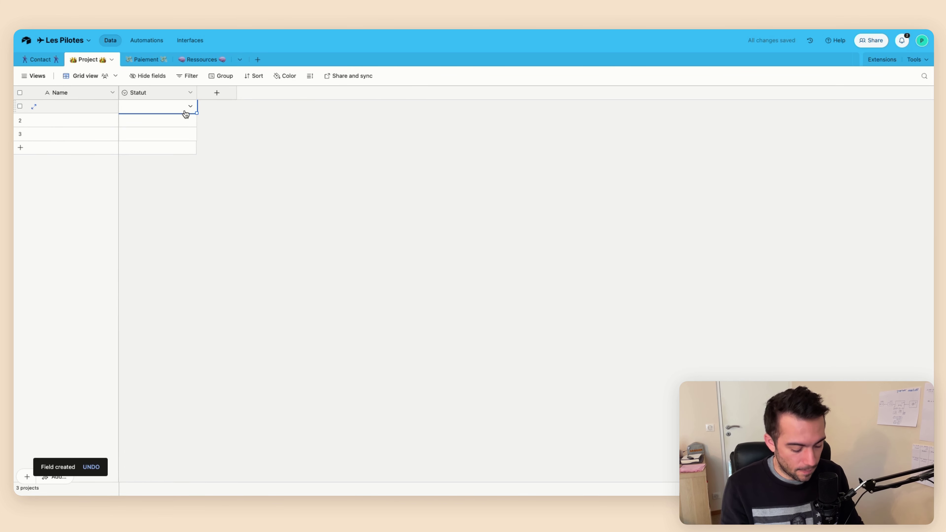
pyautogui.write('Non démarré&')
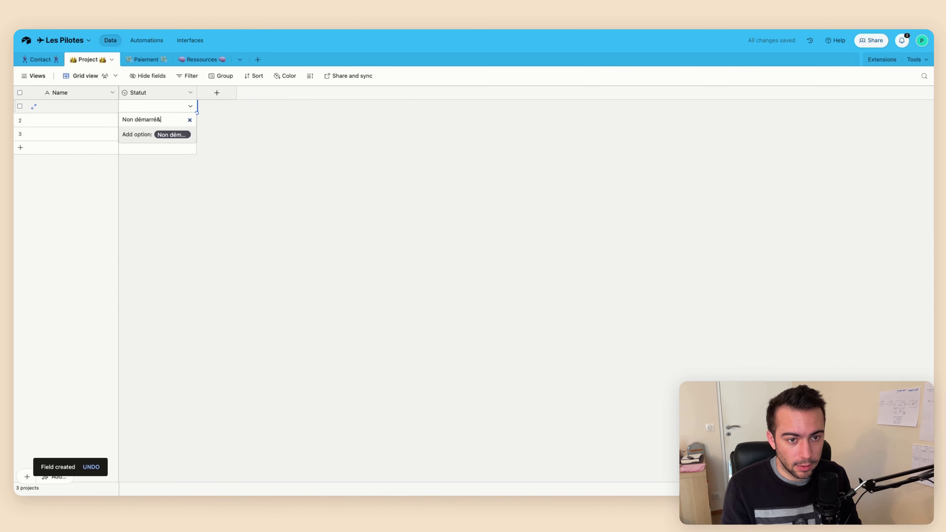
pyautogui.press('Return')
pyautogui.write('En cours')
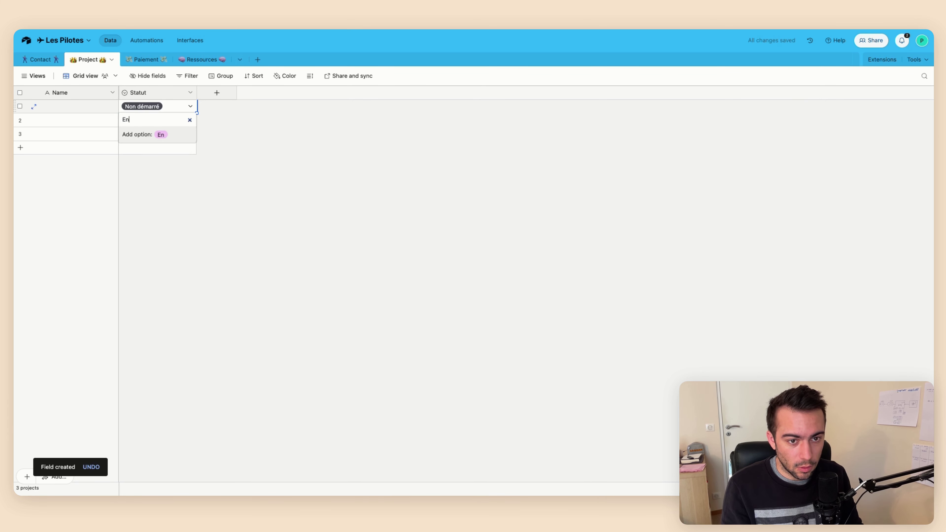
pyautogui.press('Return')
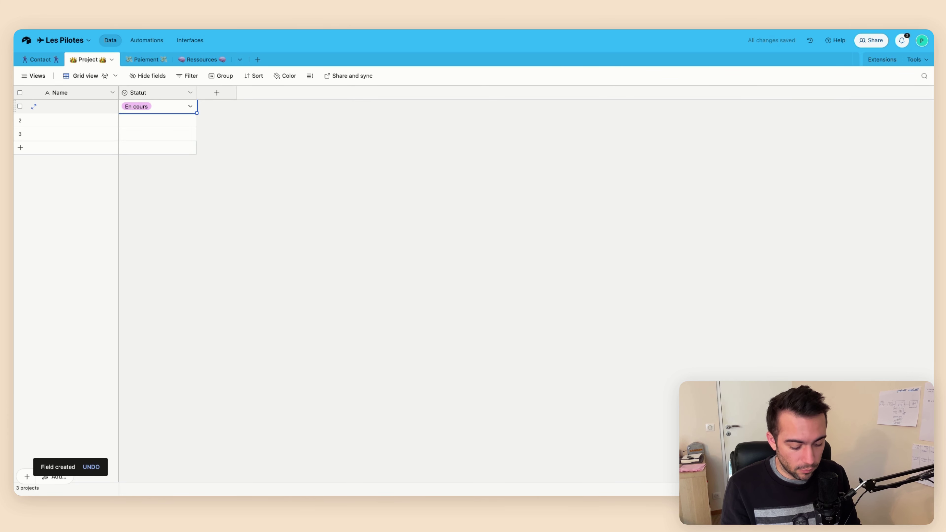
pyautogui.write('Terminé')
pyautogui.press('Return')
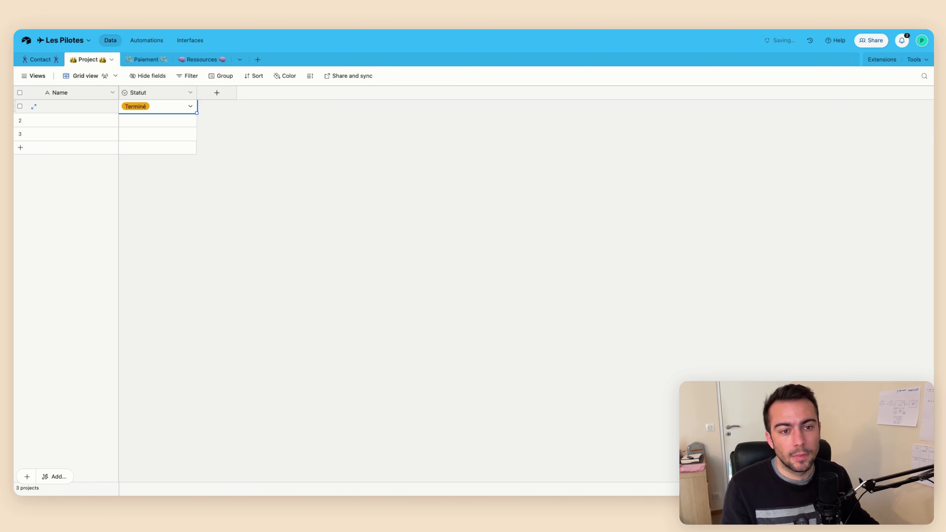
pyautogui.click(253, 130)
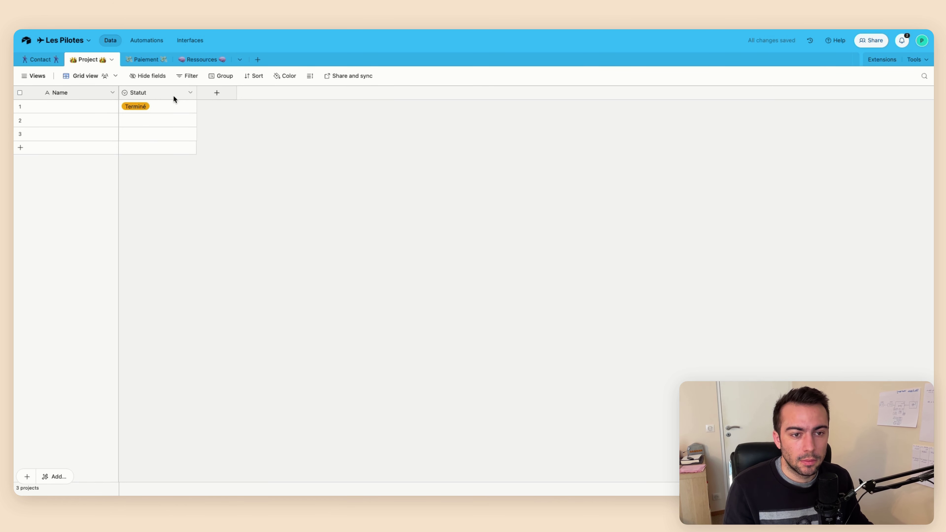
# Set row 1's Statut to Non démarré and row 2's to En cours, moving on to row 3
pyautogui.click(157, 108)
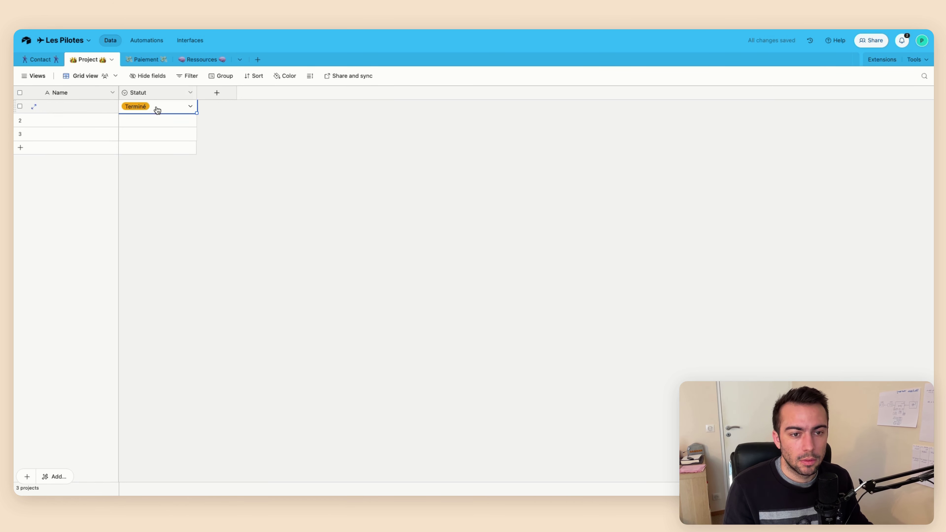
pyautogui.click(156, 106)
pyautogui.press('Down')
pyautogui.press('Down')
pyautogui.press('Return')
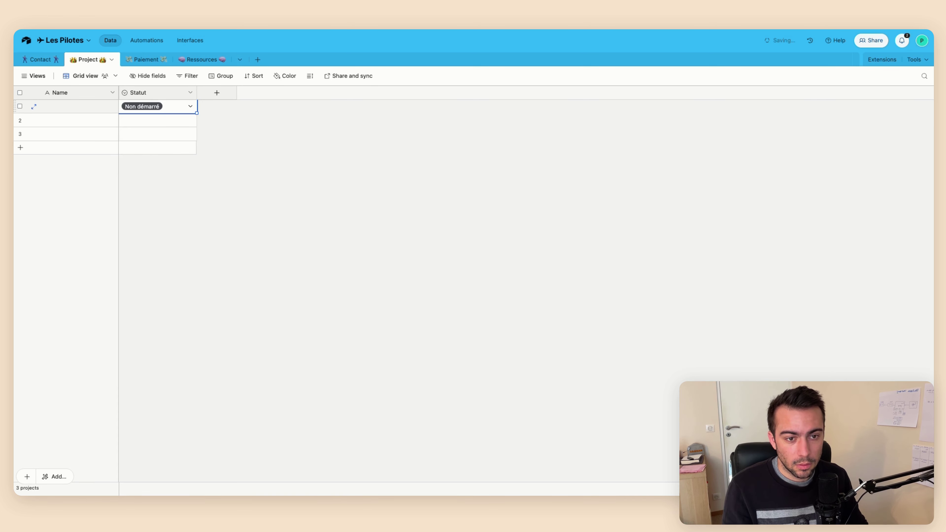
pyautogui.press('Down')
pyautogui.press('Return')
pyautogui.press('Down')
pyautogui.press('Return')
pyautogui.press('Down')
pyautogui.press('Return')
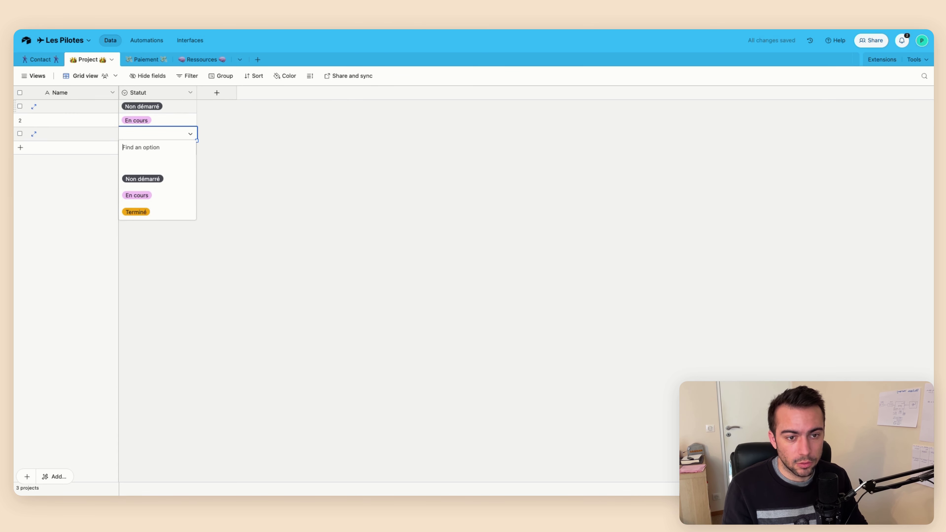
pyautogui.press('Down')
pyautogui.press('Down')
pyautogui.press('Down')
pyautogui.press('Return')
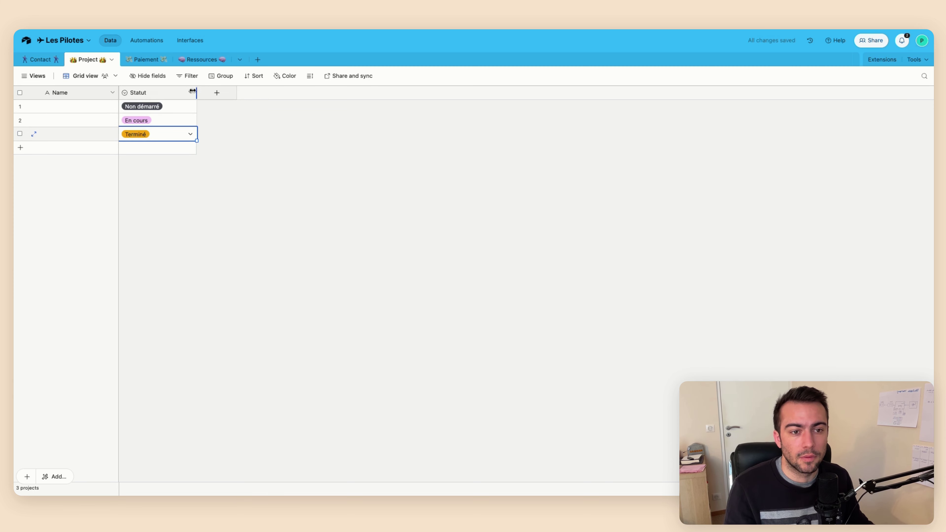
pyautogui.click(190, 92)
pyautogui.click(164, 112)
pyautogui.click(137, 198)
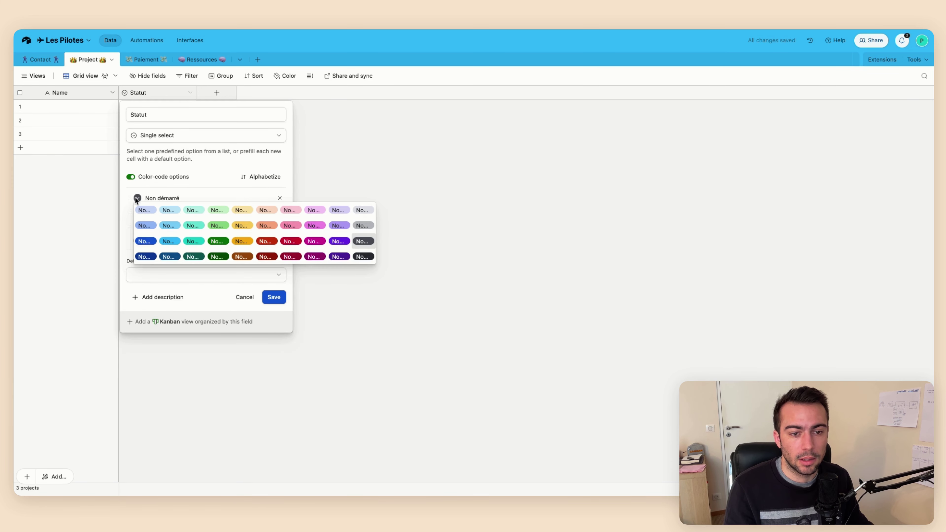
pyautogui.click(406, 342)
pyautogui.click(273, 297)
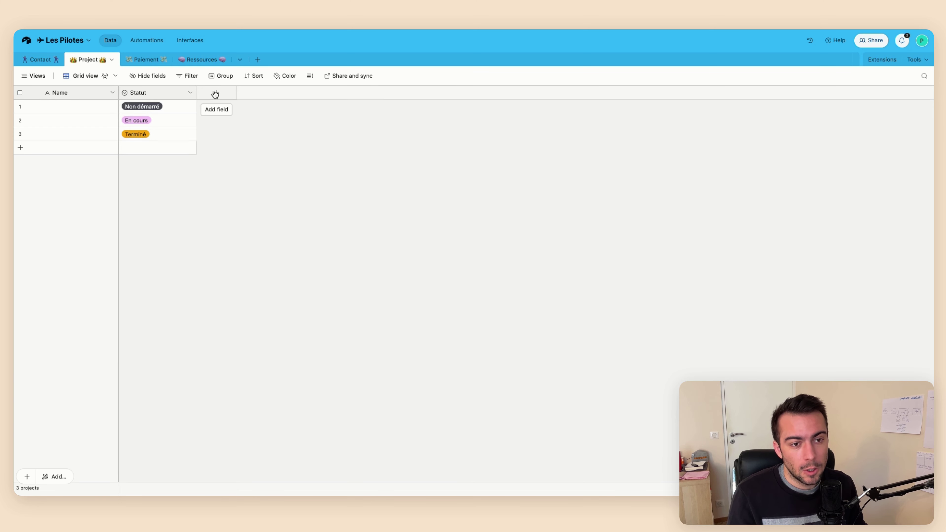
# Add a URL field named Reporting
pyautogui.click(216, 95)
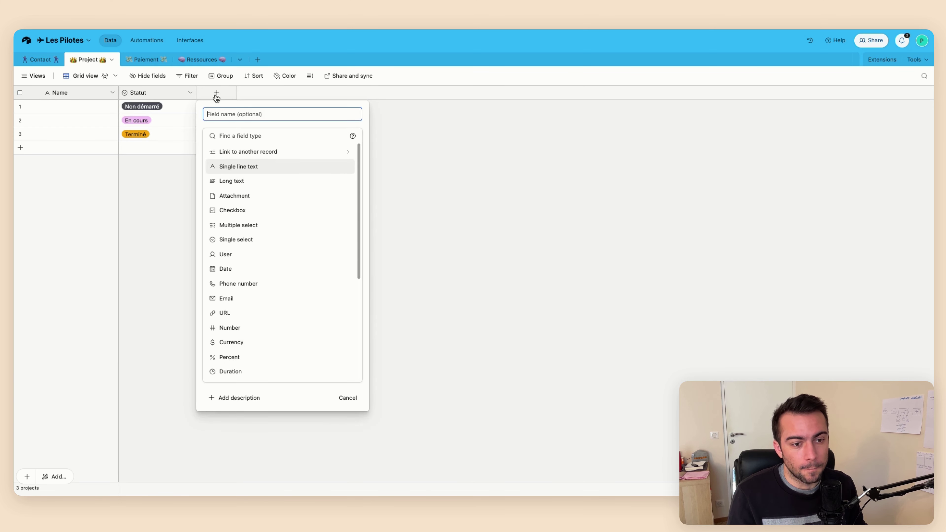
pyautogui.click(243, 313)
pyautogui.write('Re')
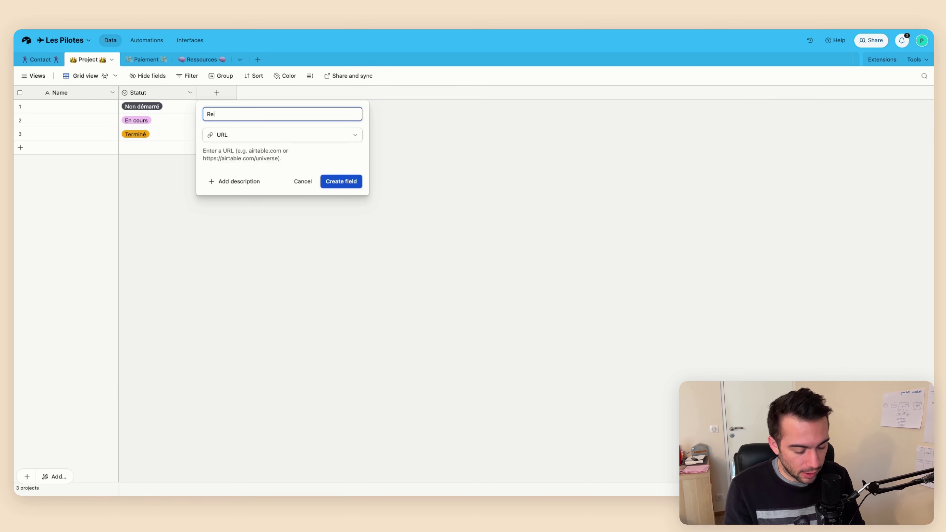
pyautogui.write('porting')
pyautogui.press('Return')
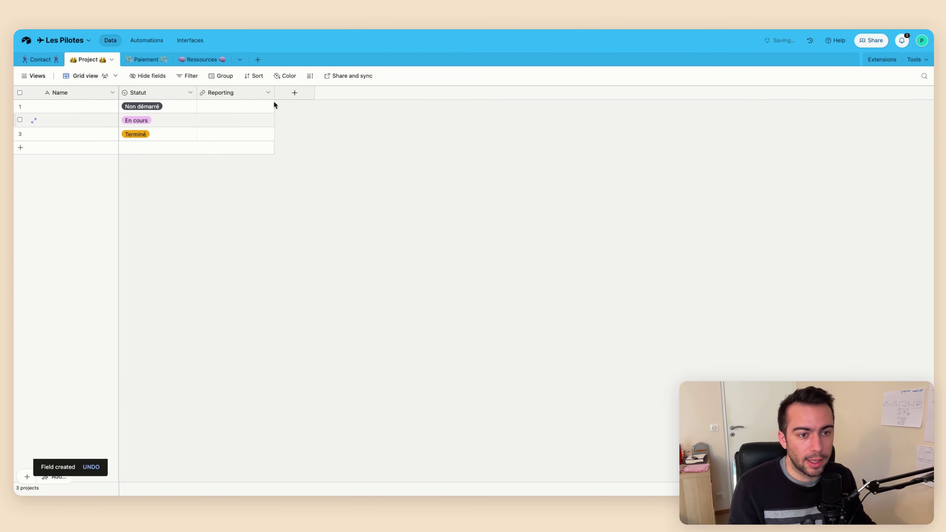
# Add a date field named Date de démarrage
pyautogui.click(297, 95)
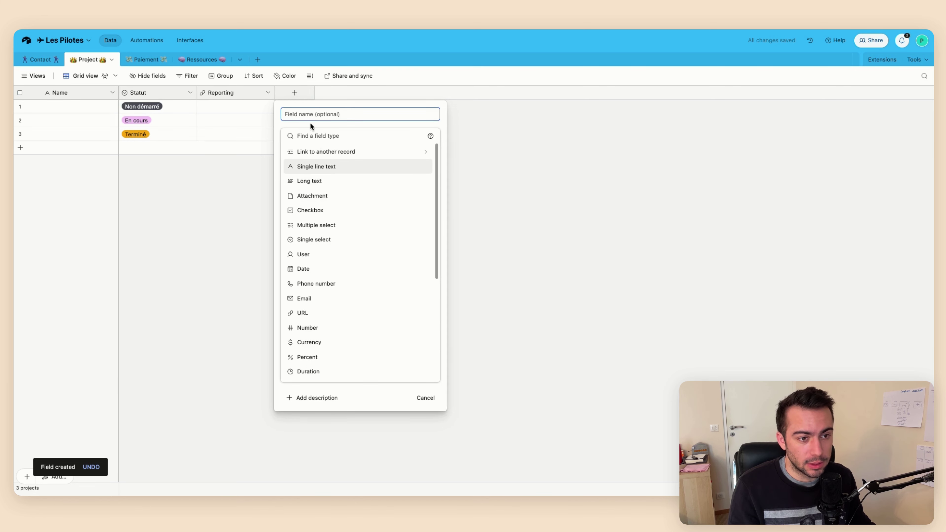
pyautogui.write('Da')
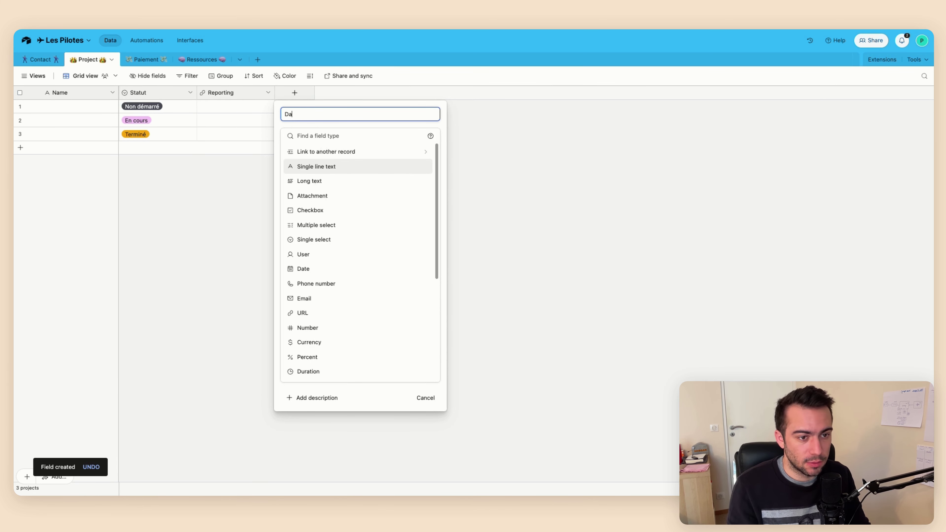
pyautogui.write('te de démarrage')
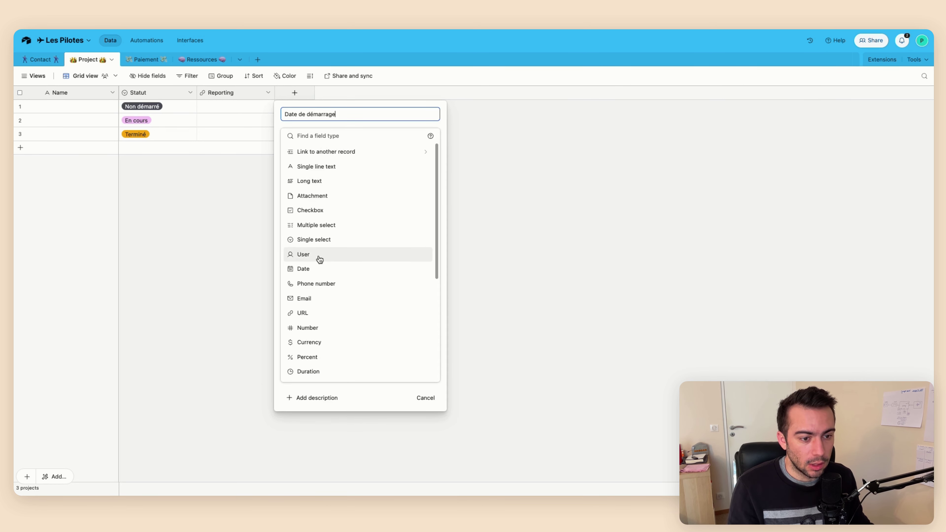
pyautogui.click(317, 269)
pyautogui.click(425, 243)
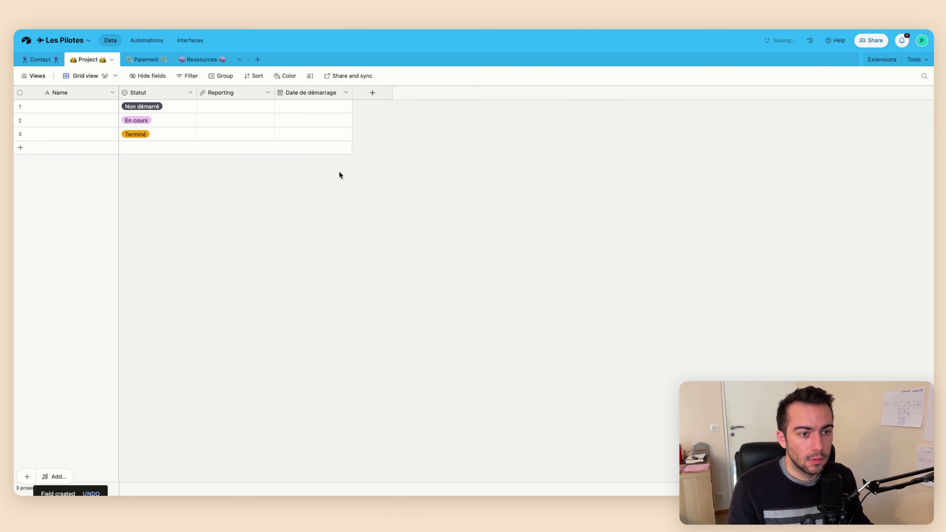
pyautogui.click(324, 96)
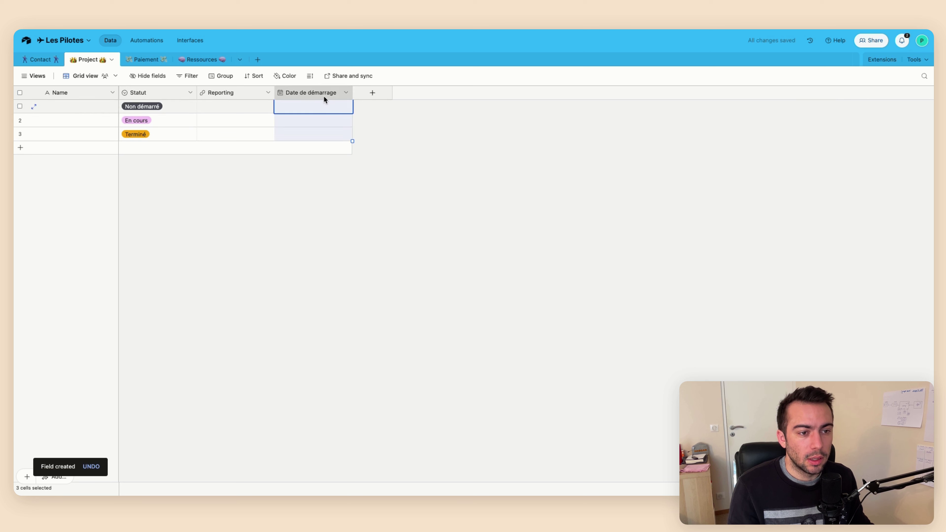
pyautogui.click(401, 198)
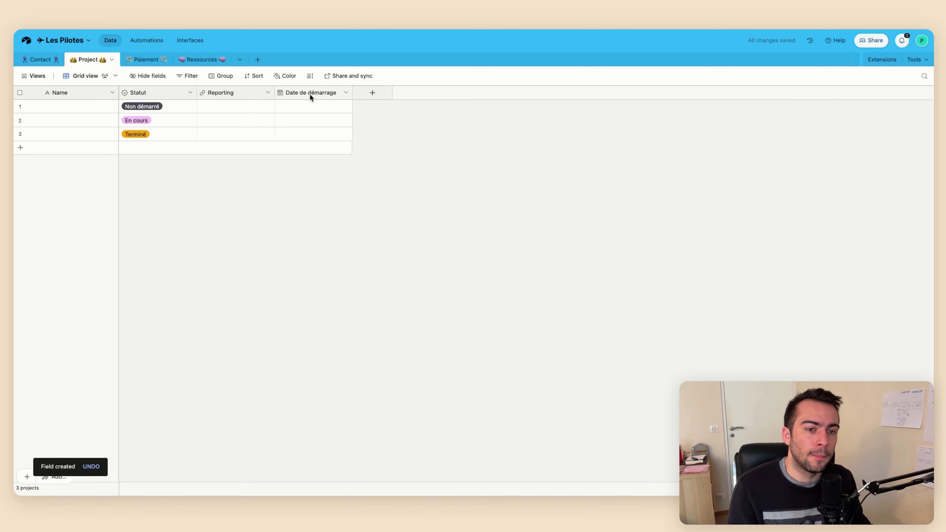
# Add a link-to-record field pointing to the Contact table, then view Contact
pyautogui.click(372, 92)
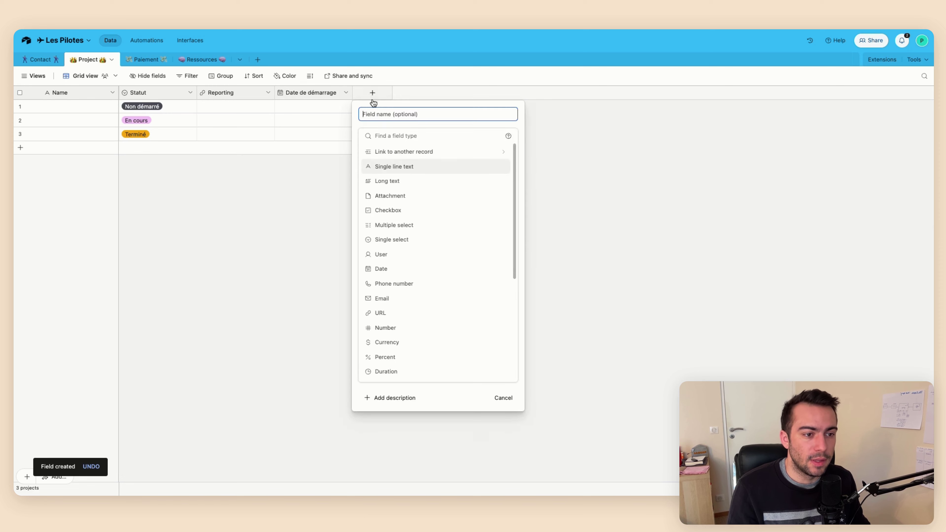
pyautogui.click(387, 152)
pyautogui.click(385, 152)
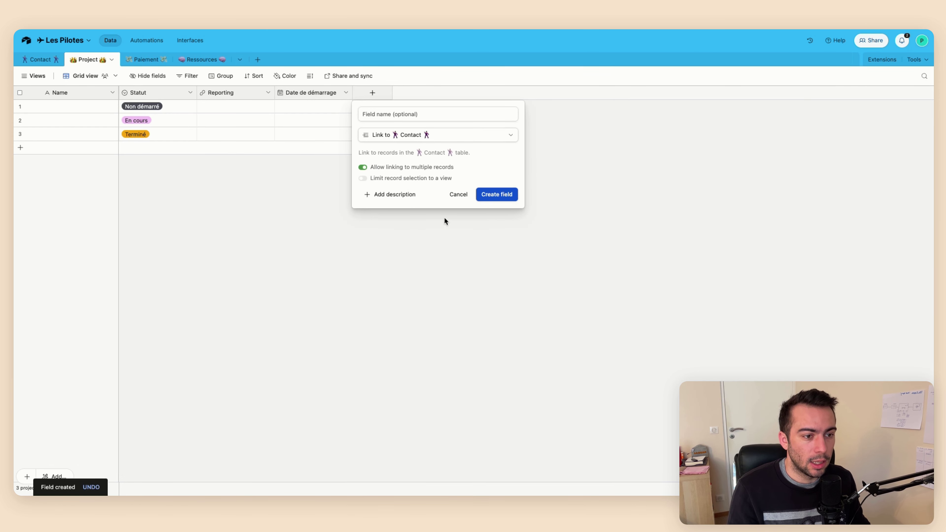
pyautogui.click(493, 194)
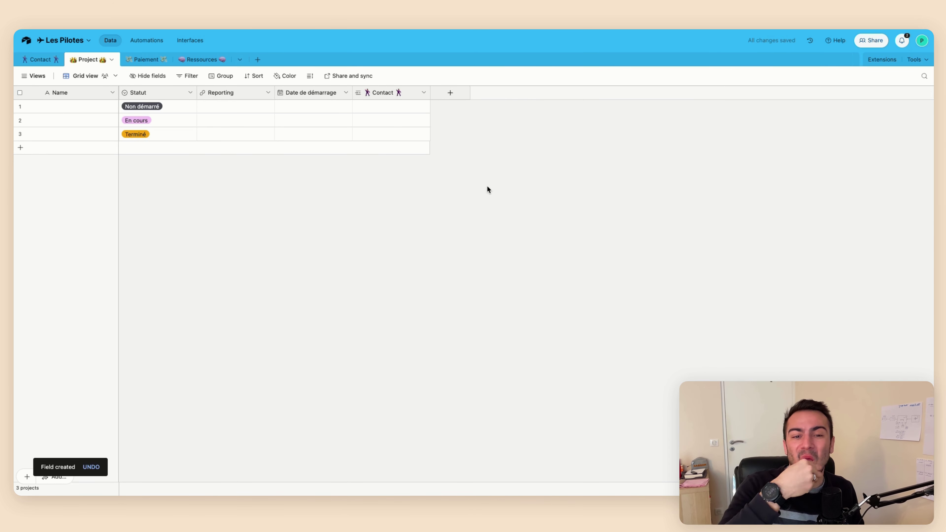
pyautogui.click(376, 107)
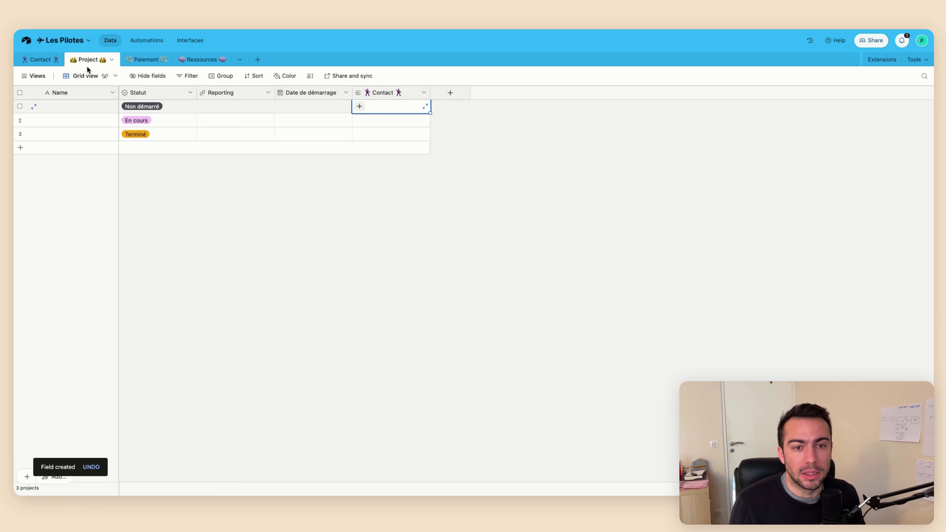
pyautogui.click(40, 60)
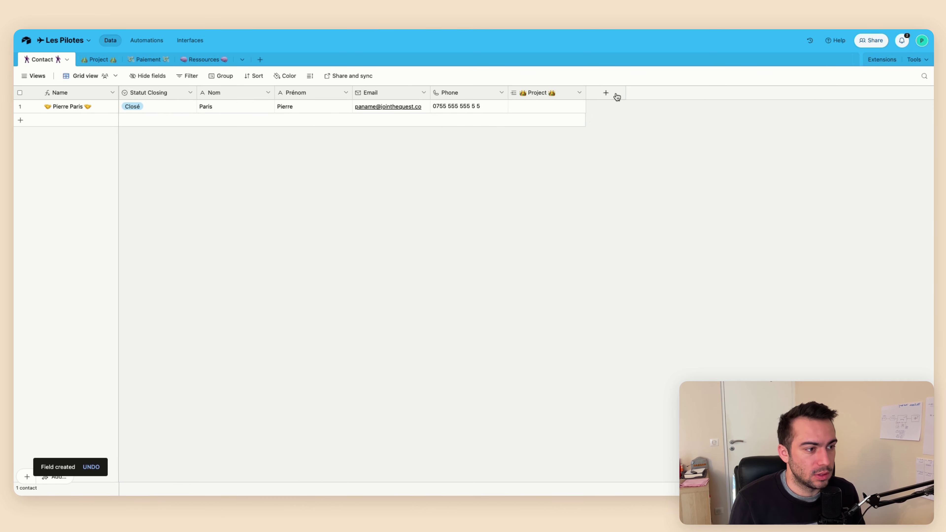
# Add a single line text field Entreprise to Contact, placed right after Prénom
pyautogui.click(616, 96)
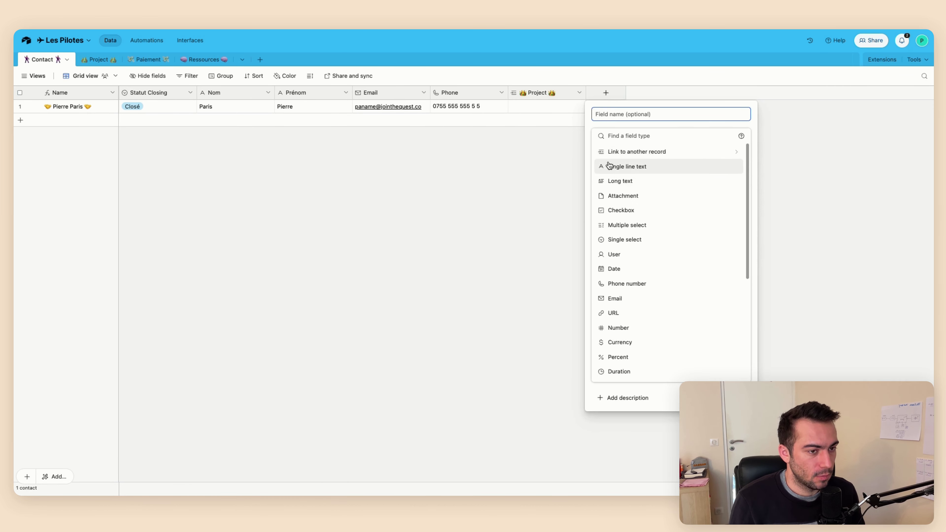
pyautogui.click(459, 175)
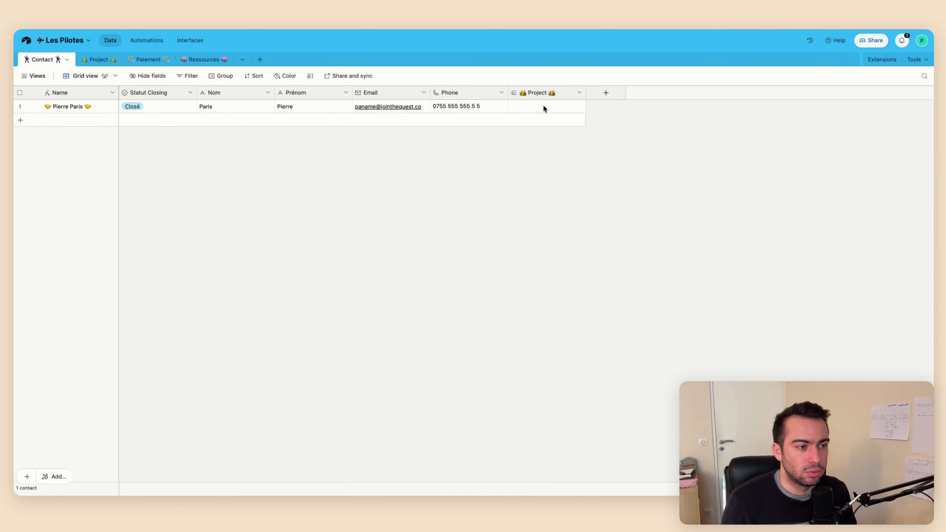
pyautogui.click(607, 96)
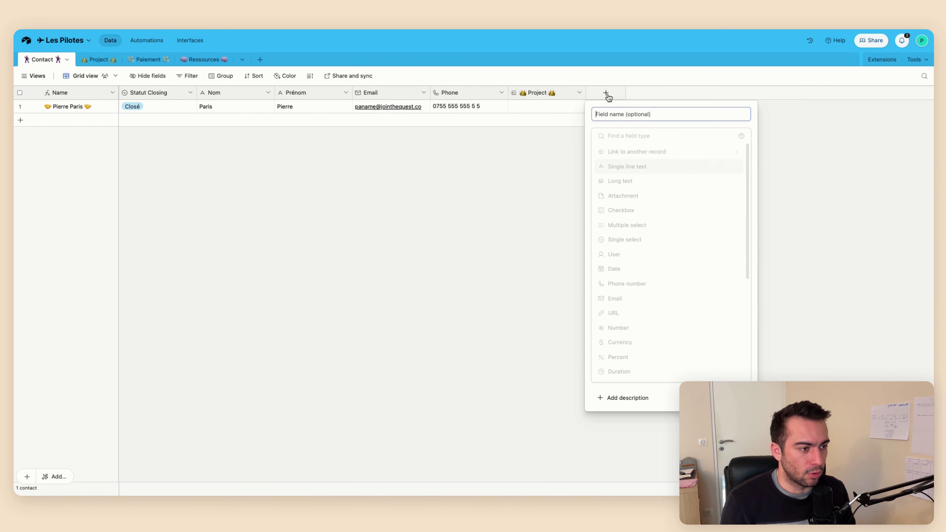
pyautogui.click(627, 166)
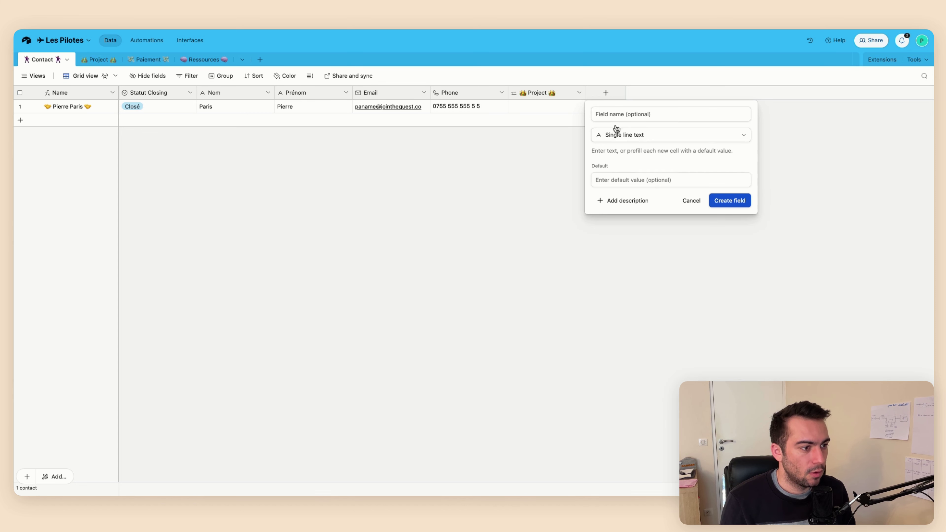
pyautogui.click(611, 114)
pyautogui.write('Entr')
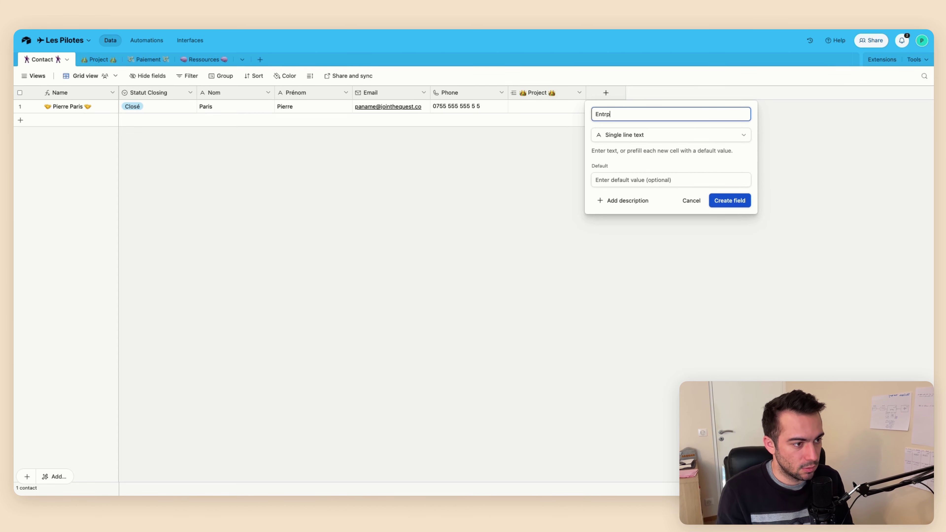
pyautogui.write('epris')
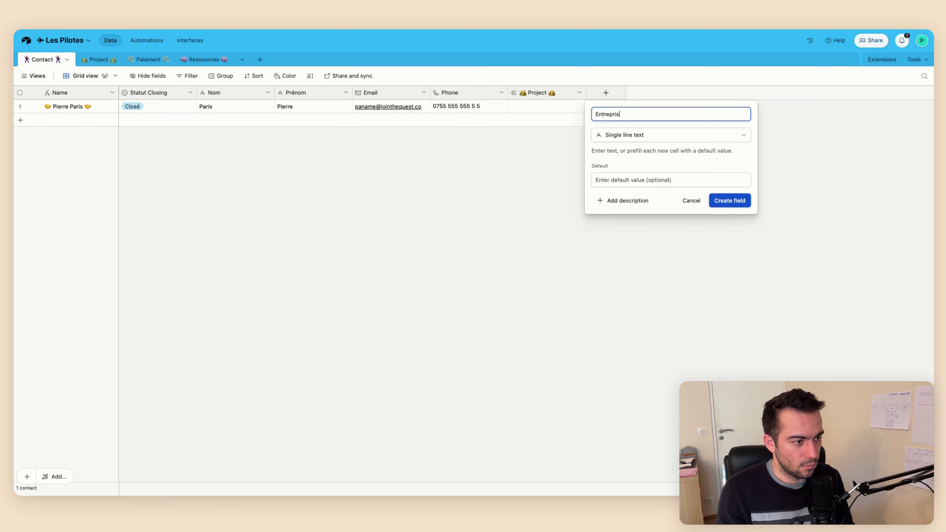
pyautogui.write('e')
pyautogui.press('Return')
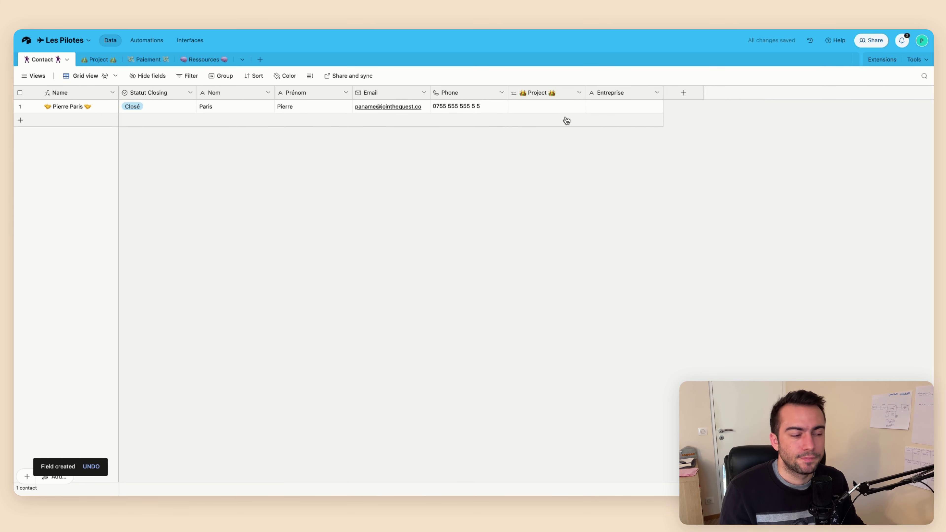
pyautogui.moveTo(602, 92); pyautogui.dragTo(386, 123)
# Enter 'The Quest' as the contact's Entreprise, then return to Project
pyautogui.click(388, 112)
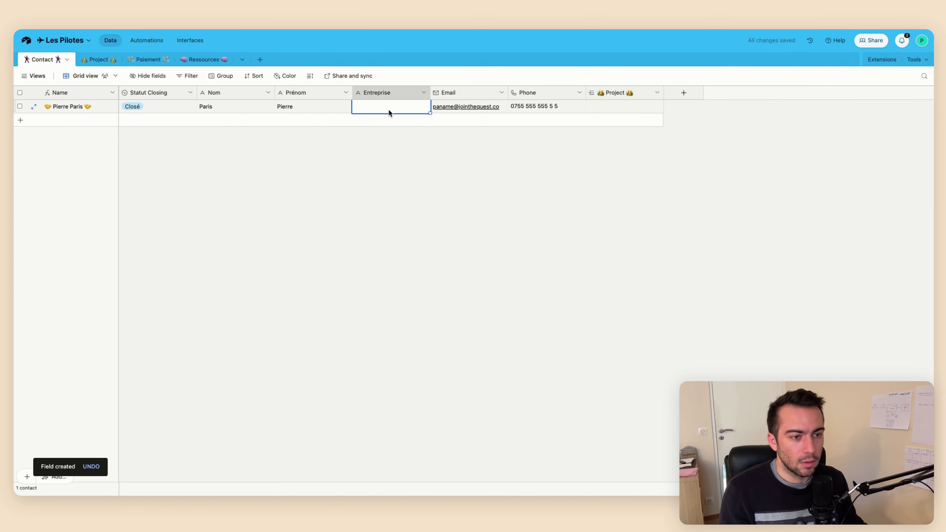
pyautogui.write('The Qyest')
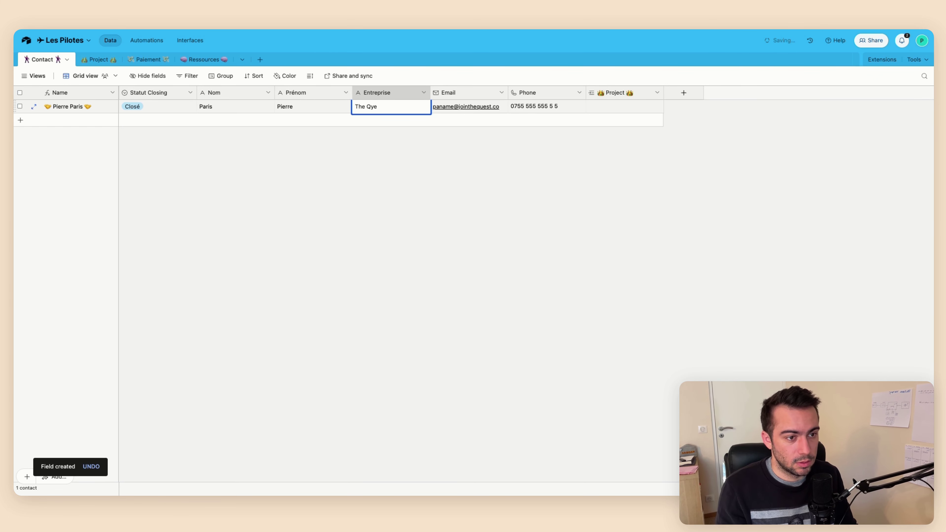
pyautogui.press('BackSpace')
pyautogui.write('uest')
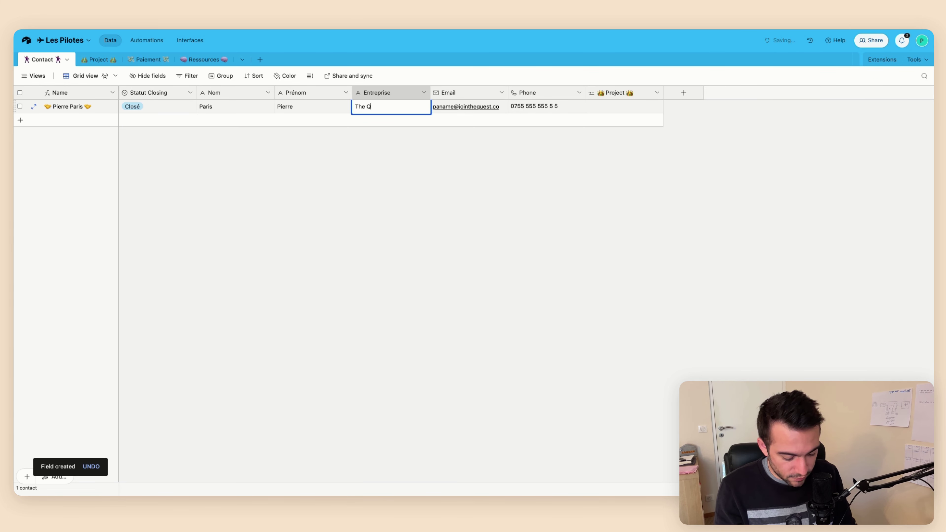
pyautogui.press('Return')
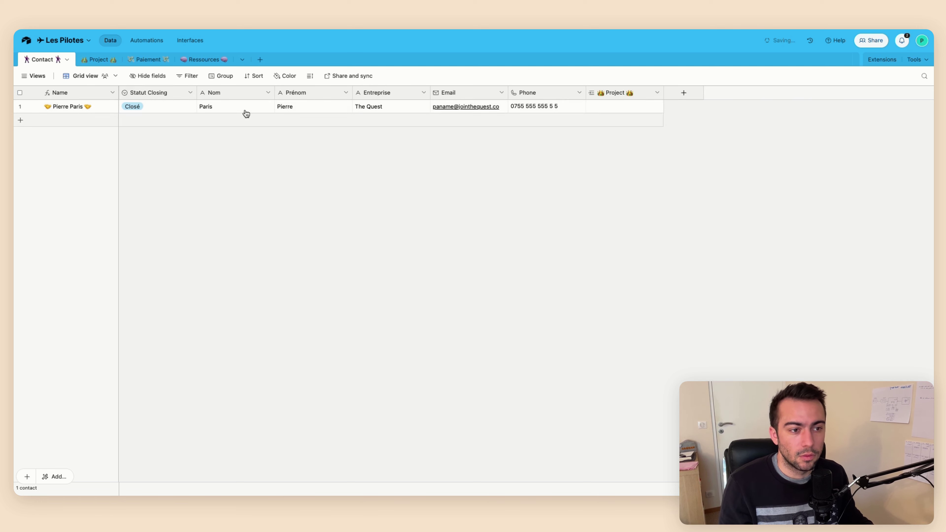
pyautogui.click(95, 59)
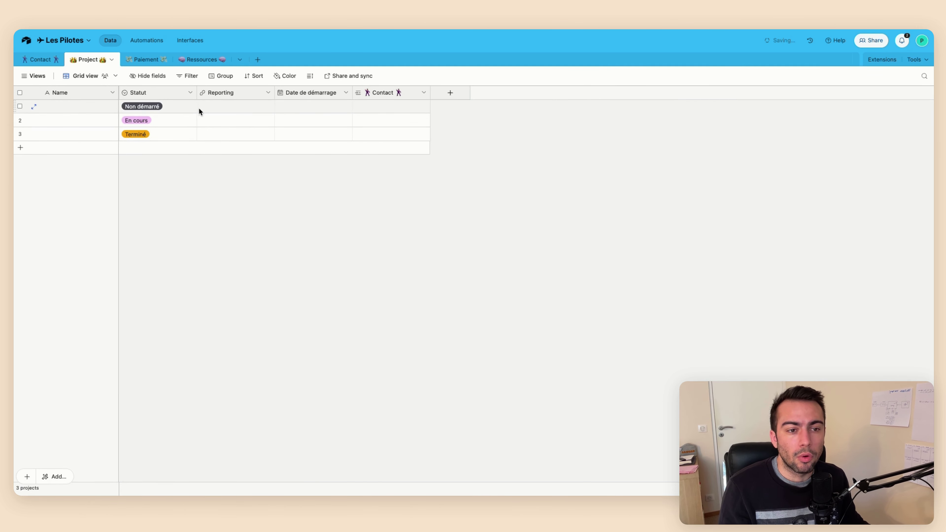
# Link the first project to the existing contact
pyautogui.click(382, 105)
pyautogui.click(356, 108)
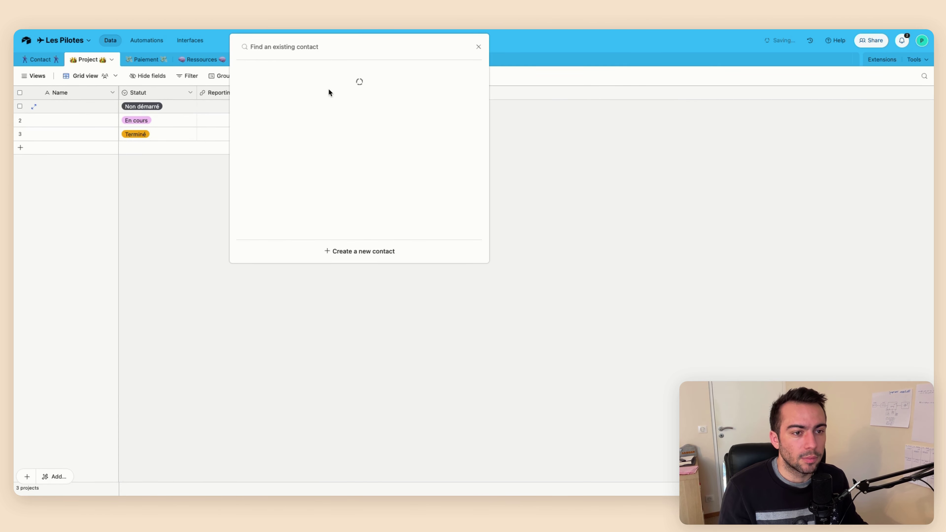
pyautogui.click(311, 91)
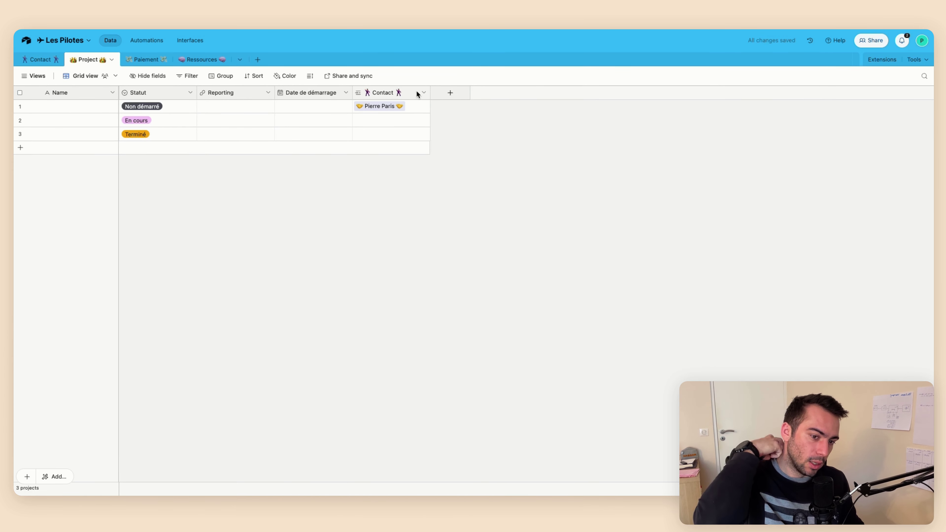
# Add an Entreprise lookup from the Contact field and hide it in the grid view
pyautogui.rightClick(407, 91)
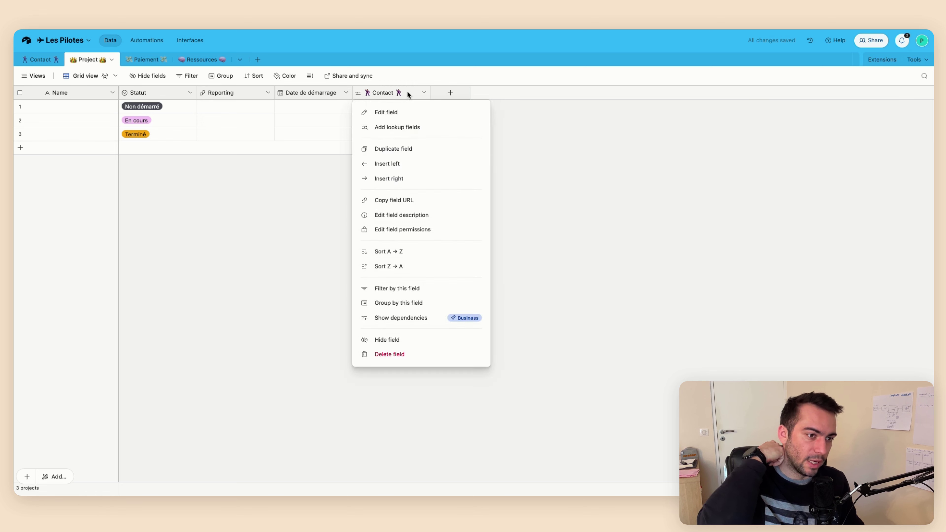
pyautogui.click(399, 129)
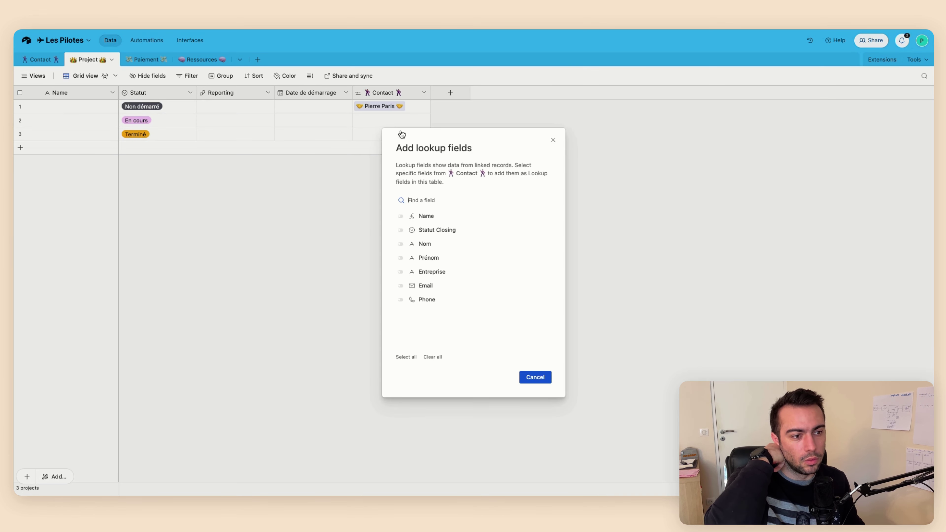
pyautogui.click(426, 272)
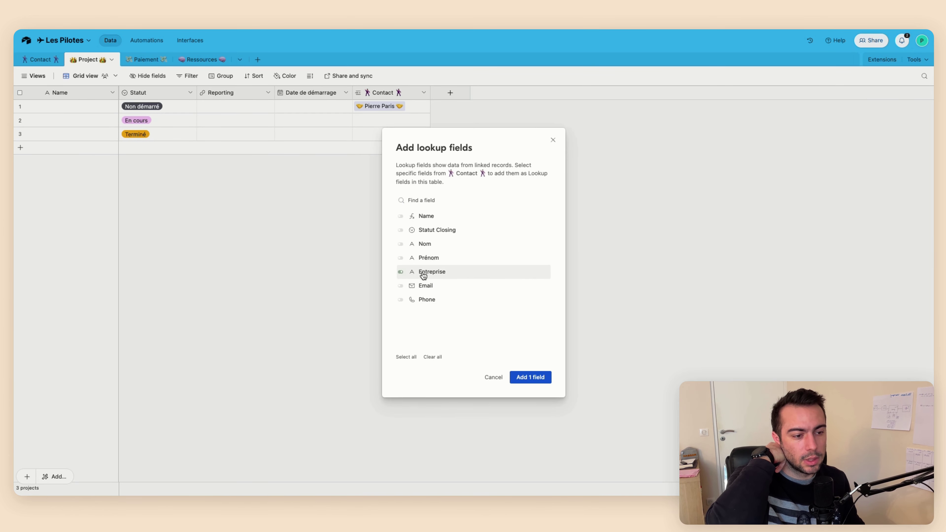
pyautogui.click(531, 372)
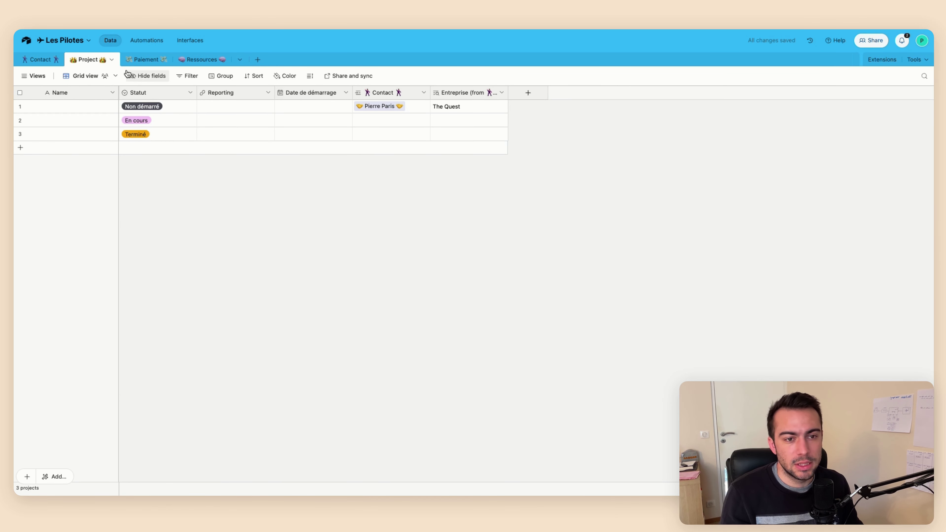
pyautogui.click(143, 78)
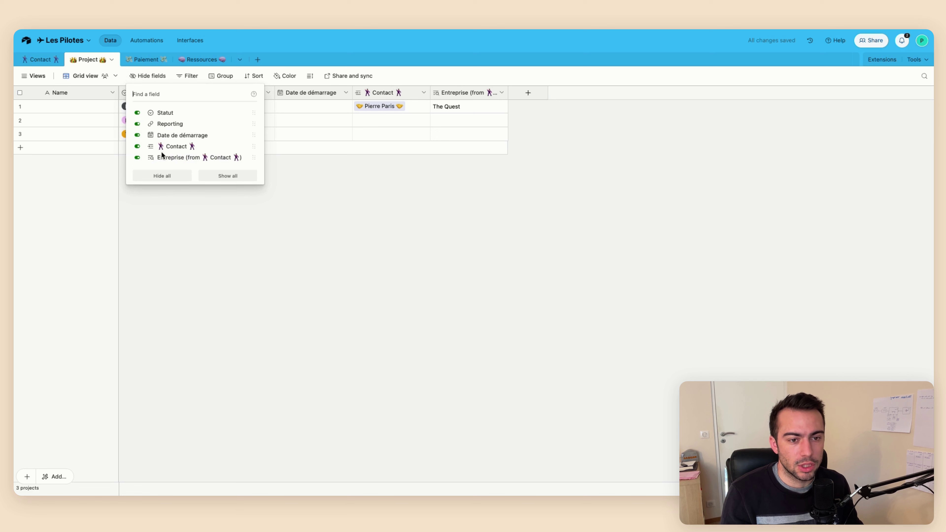
pyautogui.click(163, 157)
pyautogui.click(262, 175)
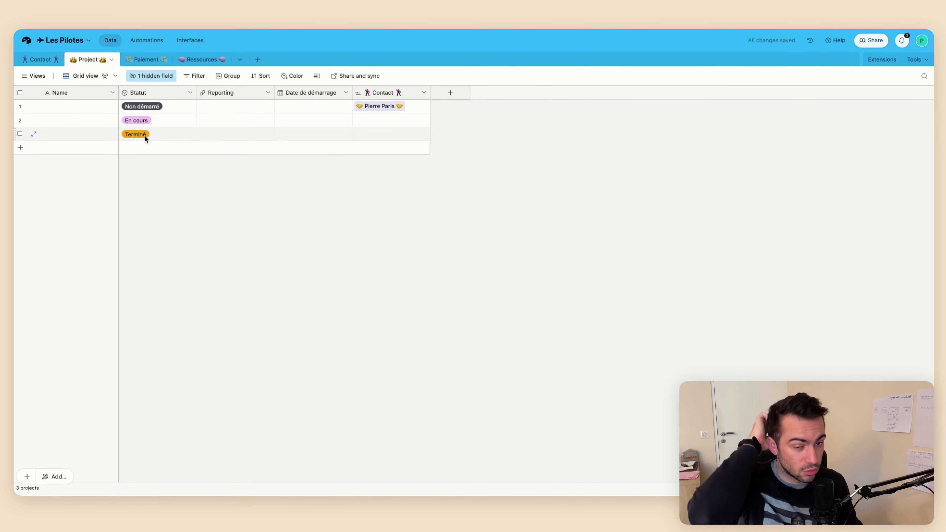
# Change the Project Name field's type to Formula
pyautogui.doubleClick(88, 93)
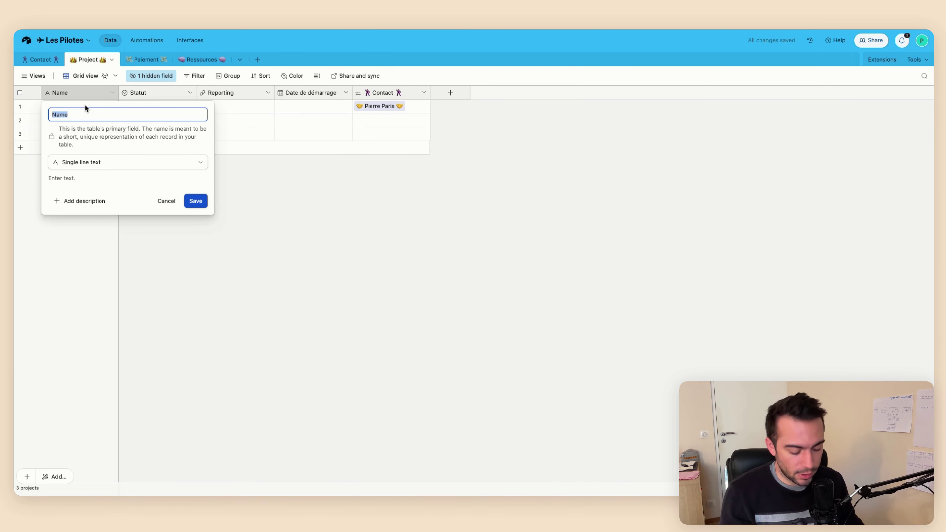
pyautogui.write('N')
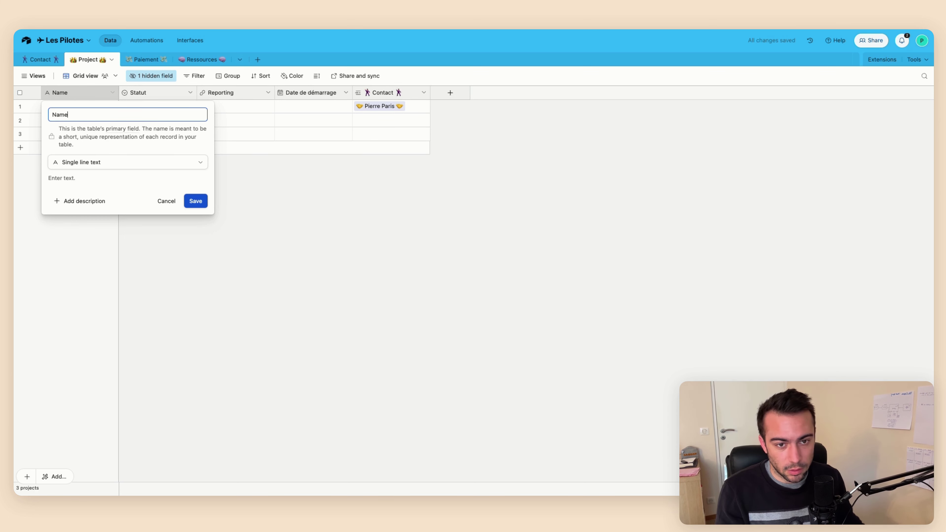
pyautogui.click(96, 162)
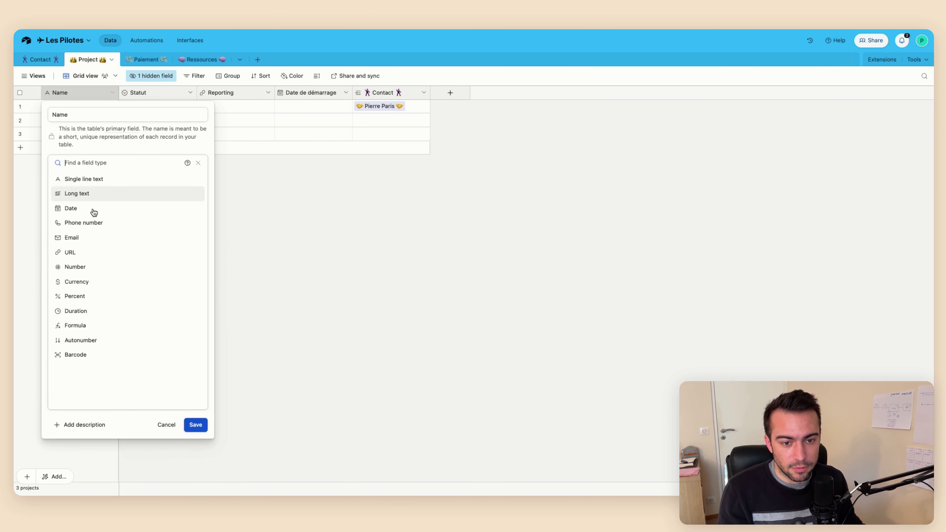
pyautogui.click(89, 325)
# Enter the formula {Entreprise (from Contact)} & " - " & Statut and save it
pyautogui.click(85, 202)
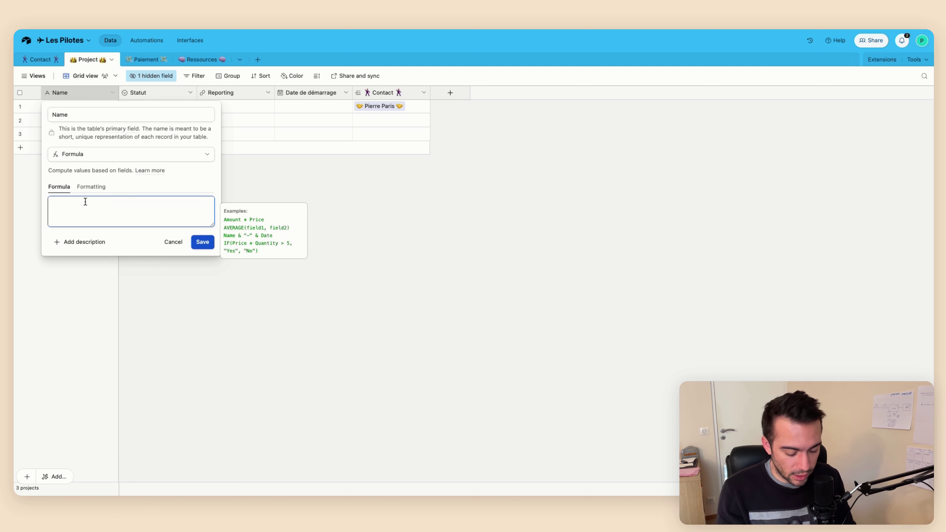
pyautogui.write('entre')
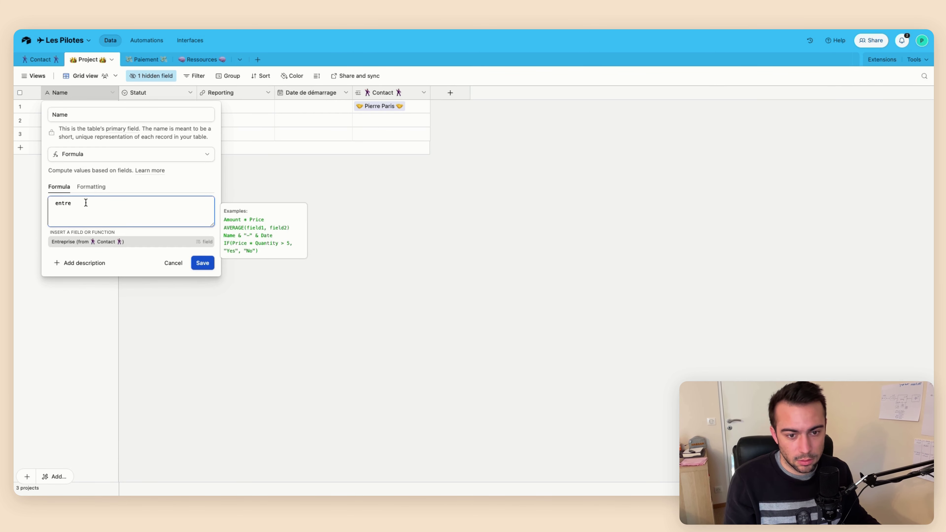
pyautogui.click(81, 241)
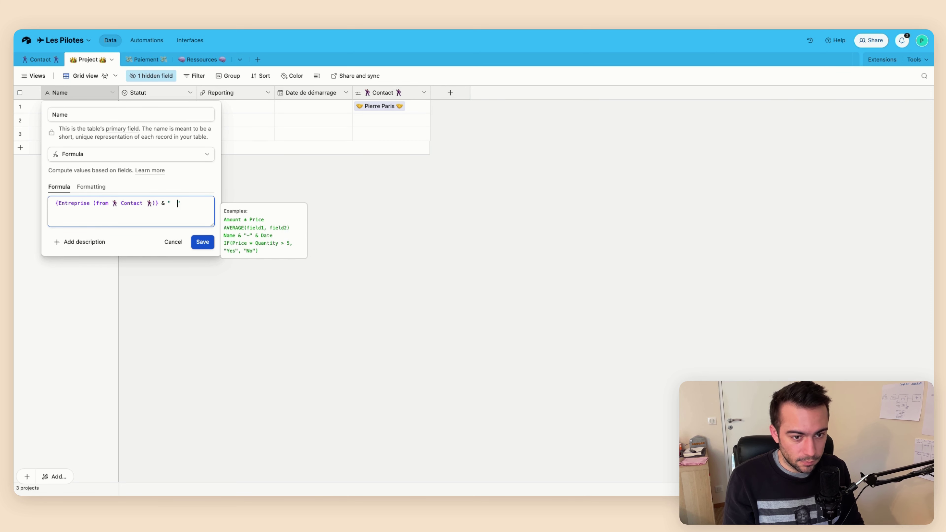
pyautogui.write('& " " &')
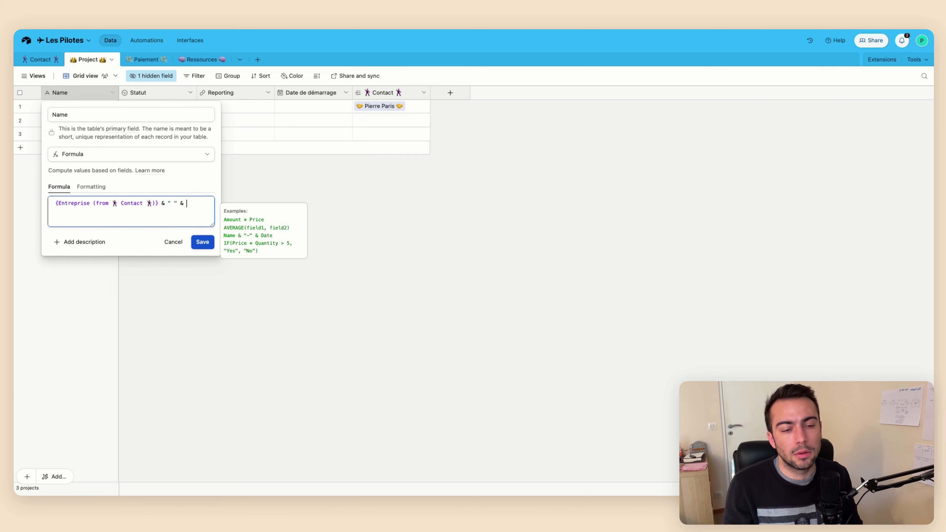
pyautogui.click(177, 203)
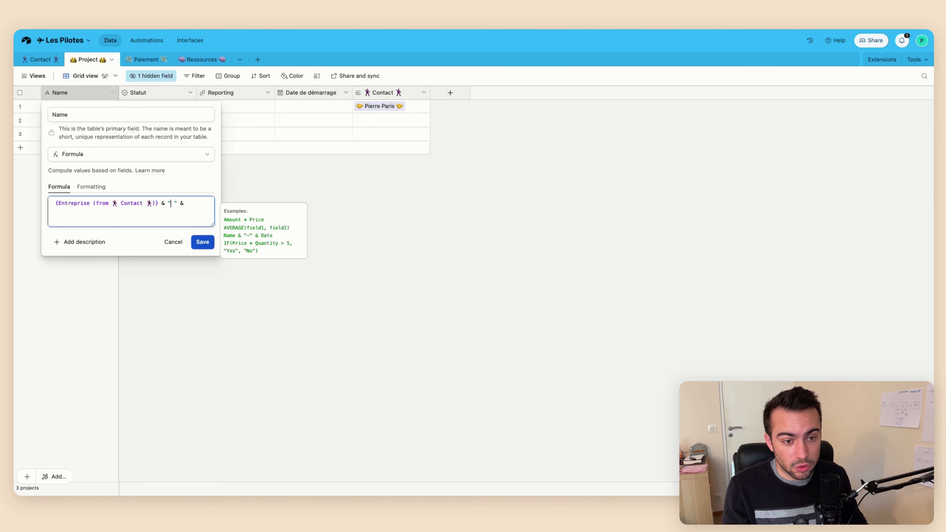
pyautogui.write('- ')
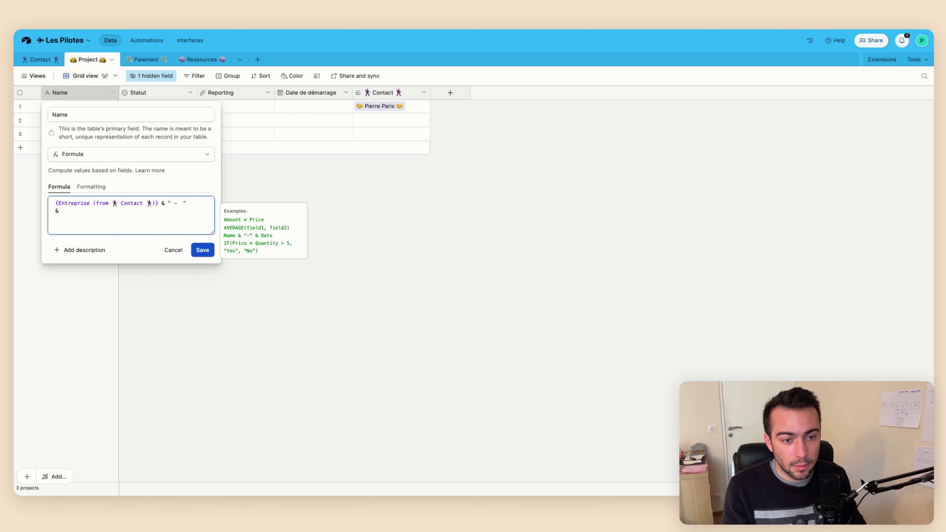
pyautogui.write('st')
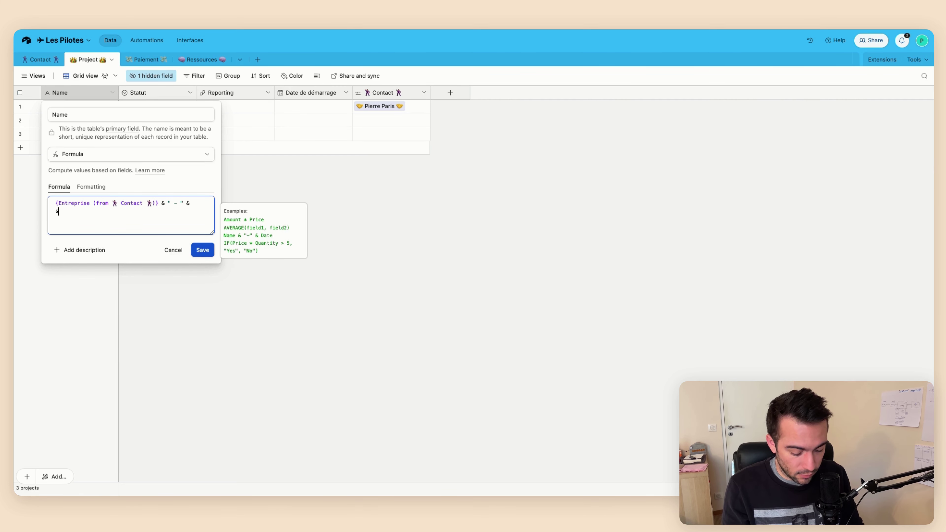
pyautogui.write('a')
pyautogui.press('Return')
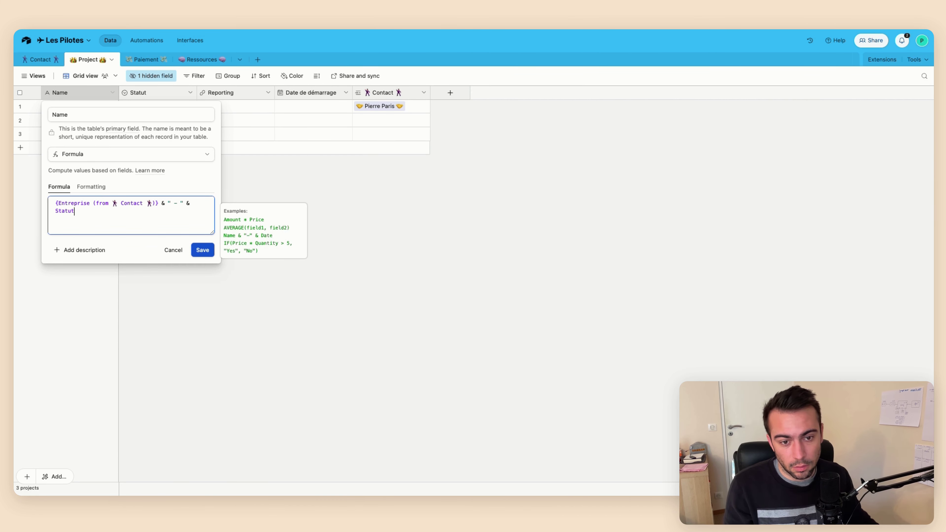
pyautogui.click(374, 241)
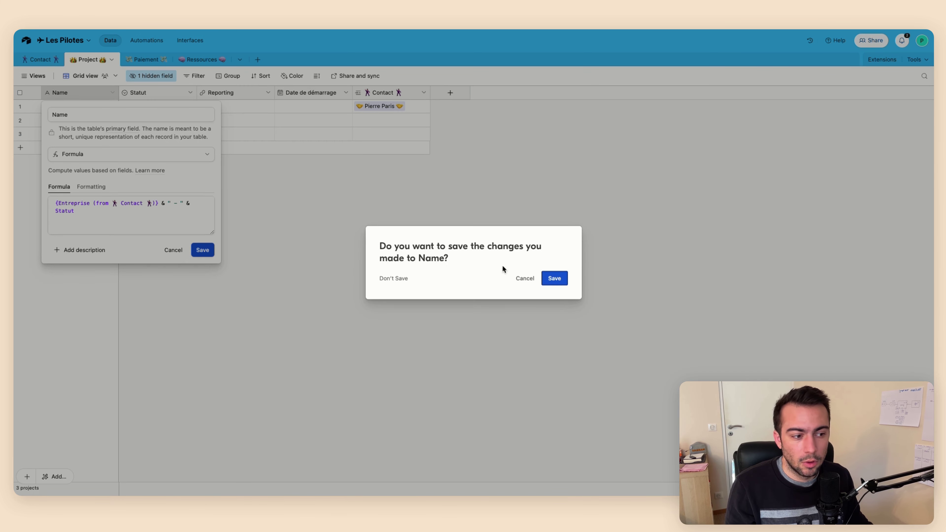
pyautogui.click(524, 278)
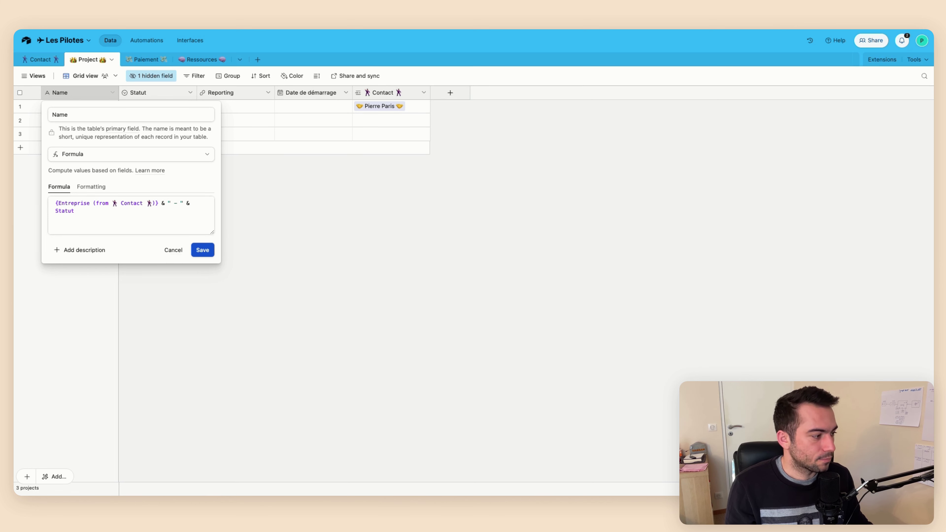
pyautogui.click(192, 248)
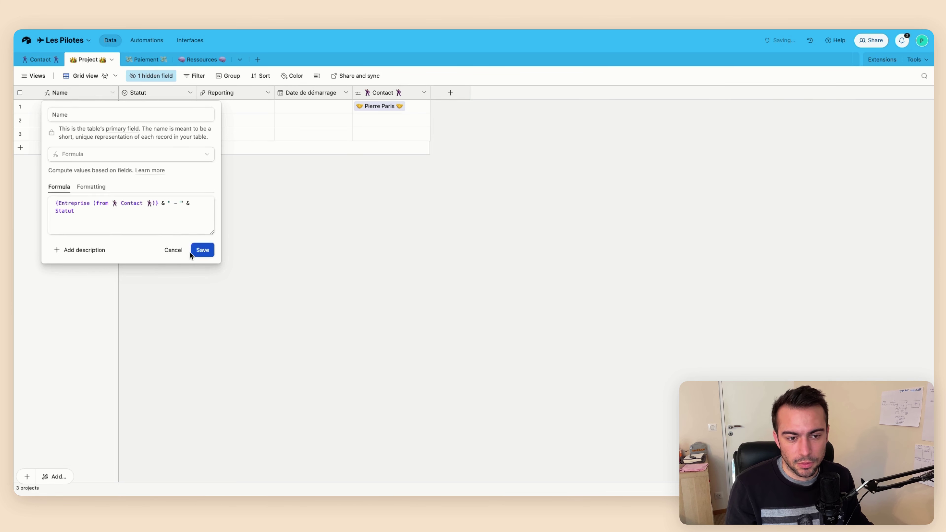
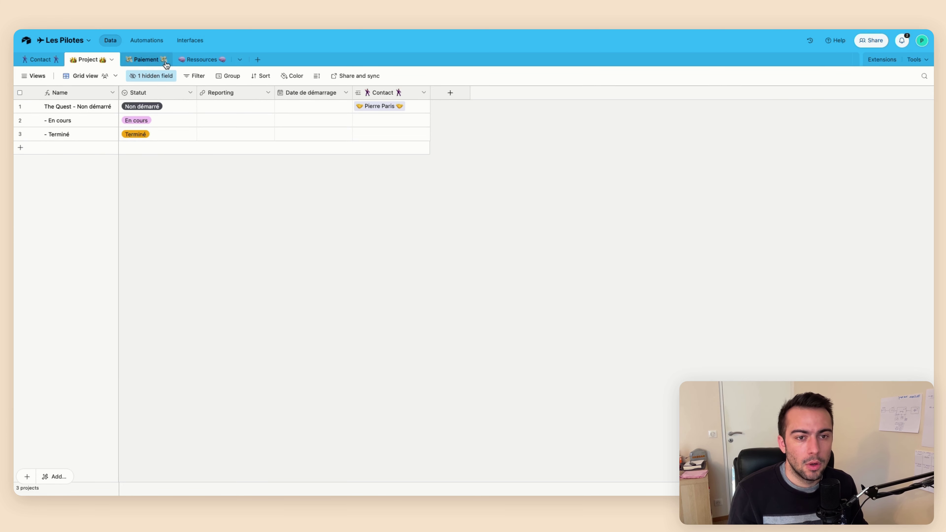
# Add a multi-record Paiement field to the Project table that links to the Paiement table
pyautogui.click(148, 59)
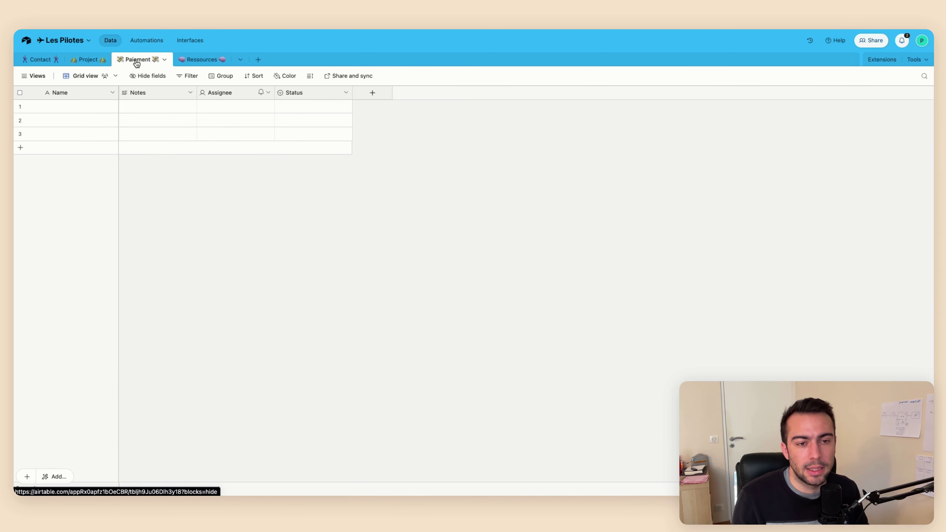
pyautogui.click(85, 62)
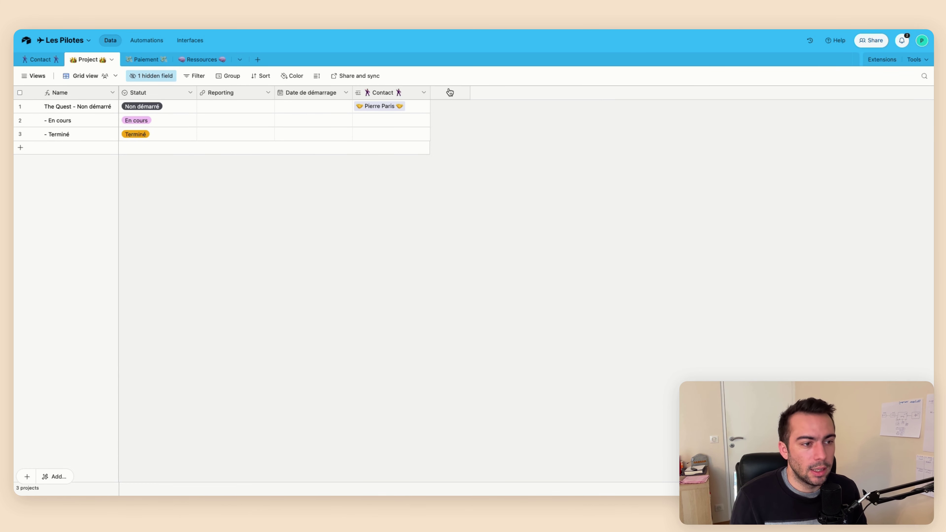
pyautogui.click(451, 93)
pyautogui.click(465, 153)
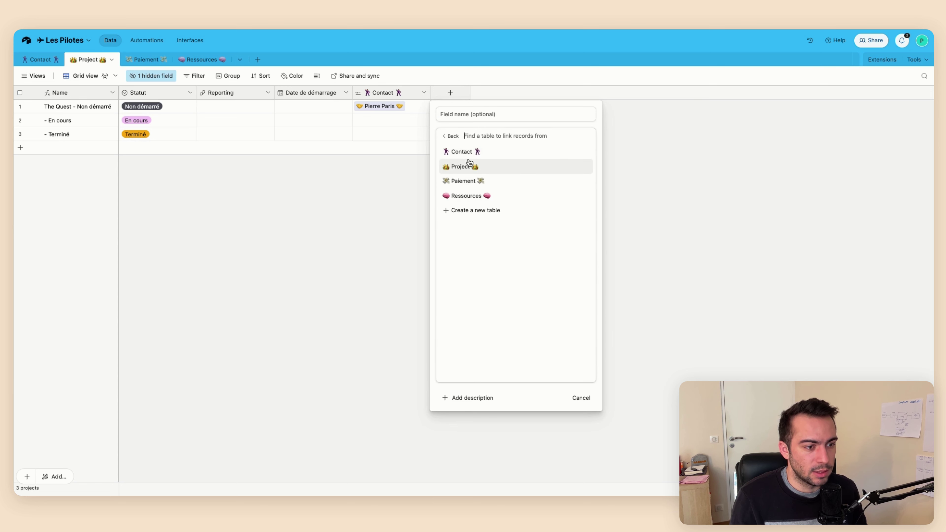
pyautogui.click(470, 180)
pyautogui.click(509, 170)
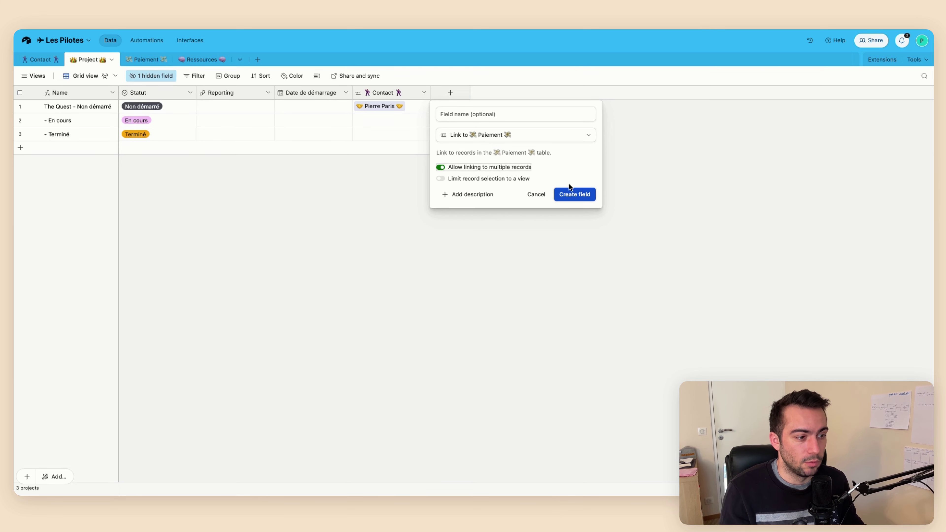
pyautogui.click(570, 193)
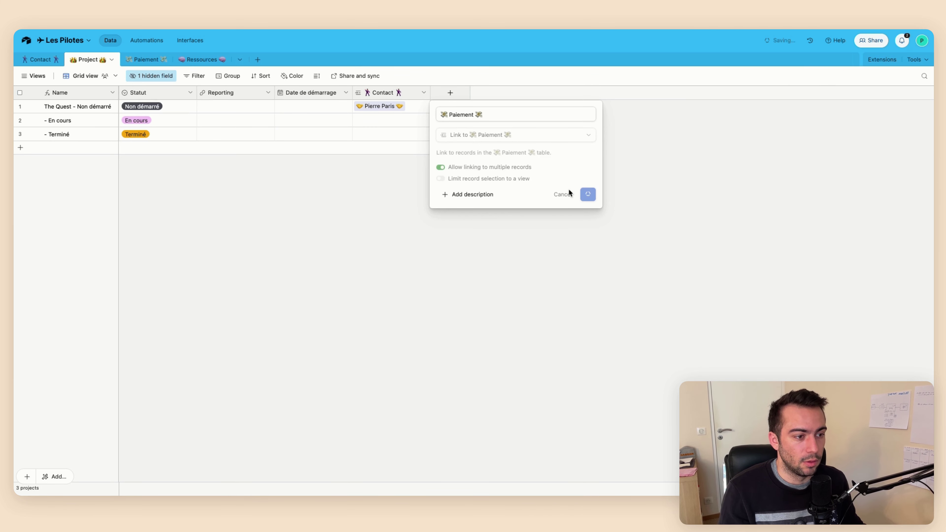
pyautogui.click(149, 59)
# Delete the Notes, Assignee and Status fields from the Paiement table
pyautogui.rightClick(157, 93)
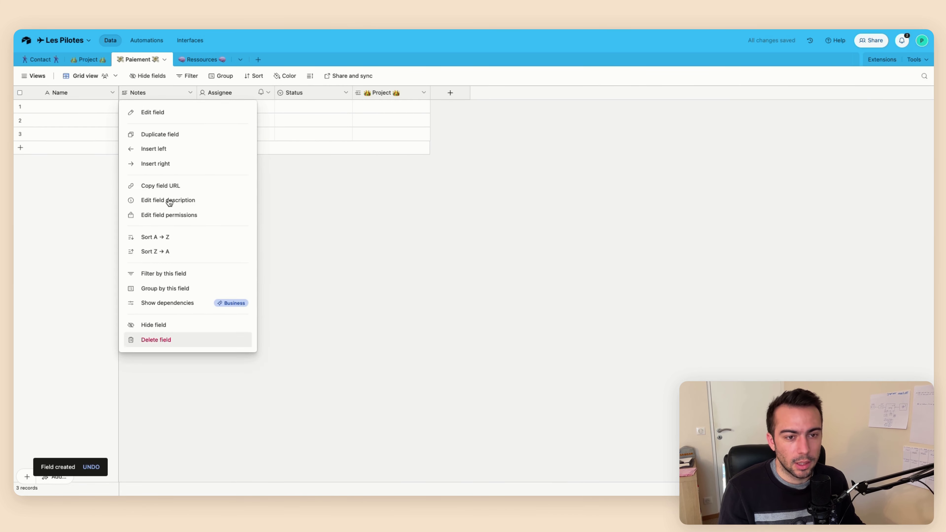
pyautogui.click(156, 339)
pyautogui.rightClick(150, 97)
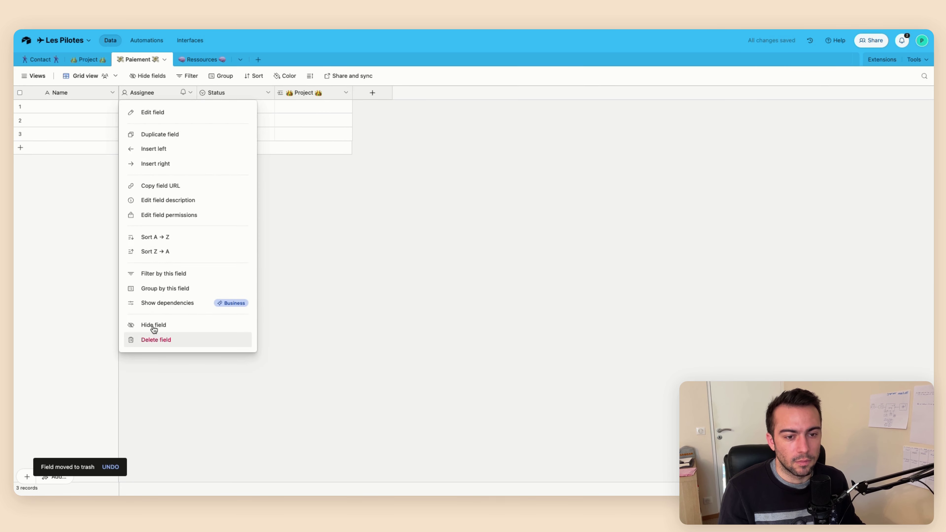
pyautogui.click(155, 340)
pyautogui.rightClick(150, 91)
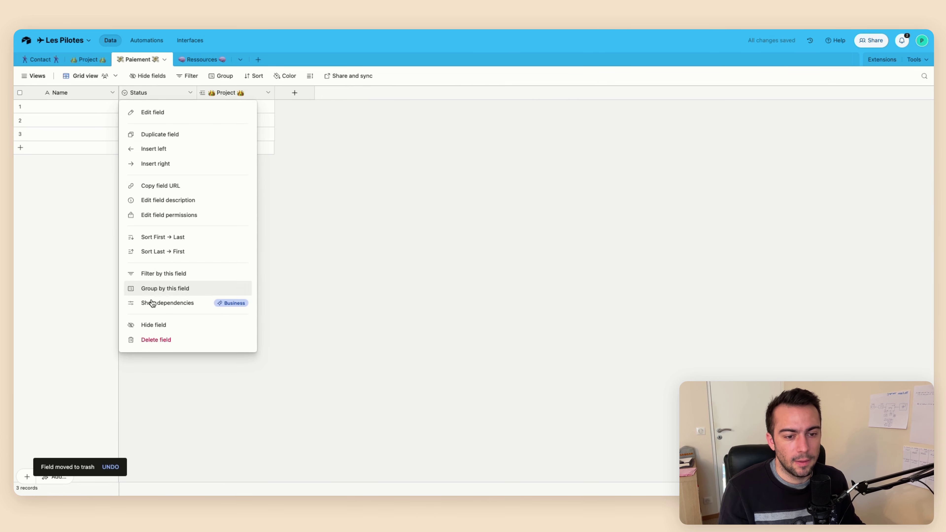
pyautogui.click(156, 339)
# Add a date field named Date to the Paiement table
pyautogui.click(217, 93)
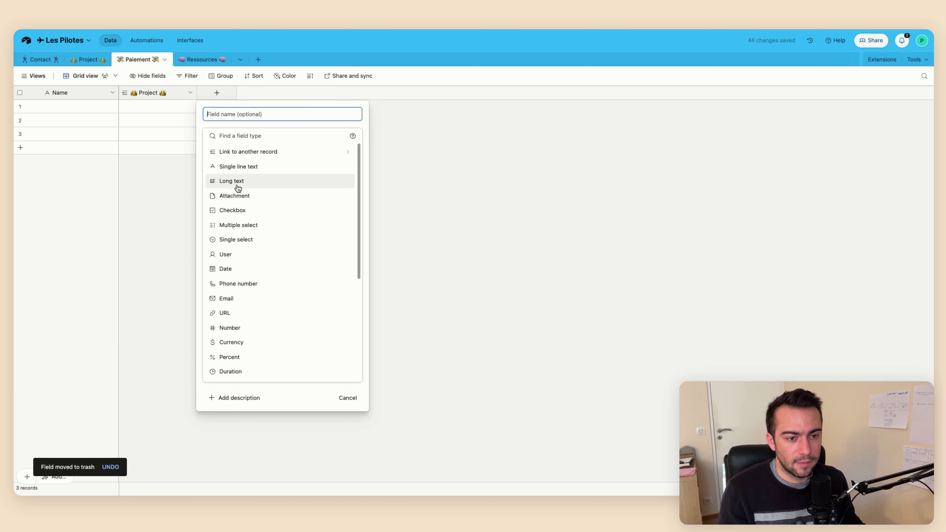
pyautogui.click(234, 269)
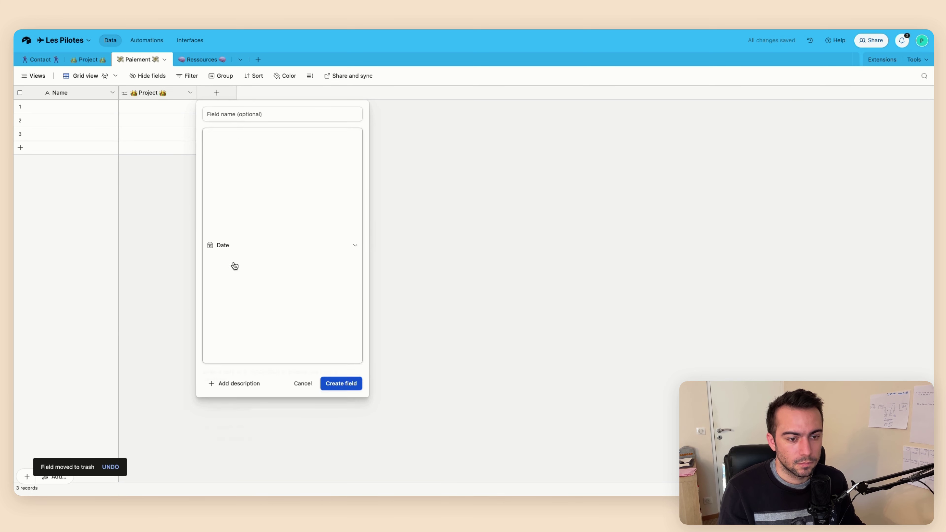
pyautogui.click(243, 116)
pyautogui.write('Dat')
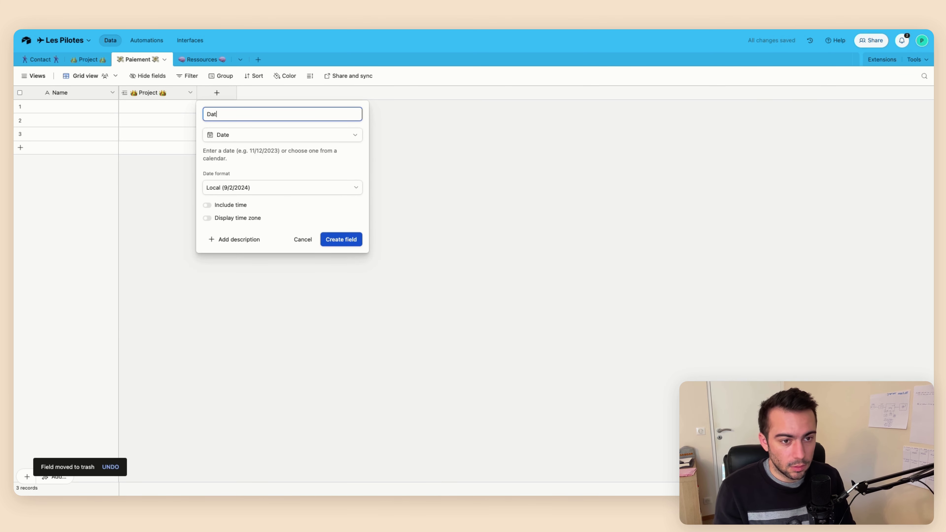
pyautogui.write('e')
pyautogui.press('Return')
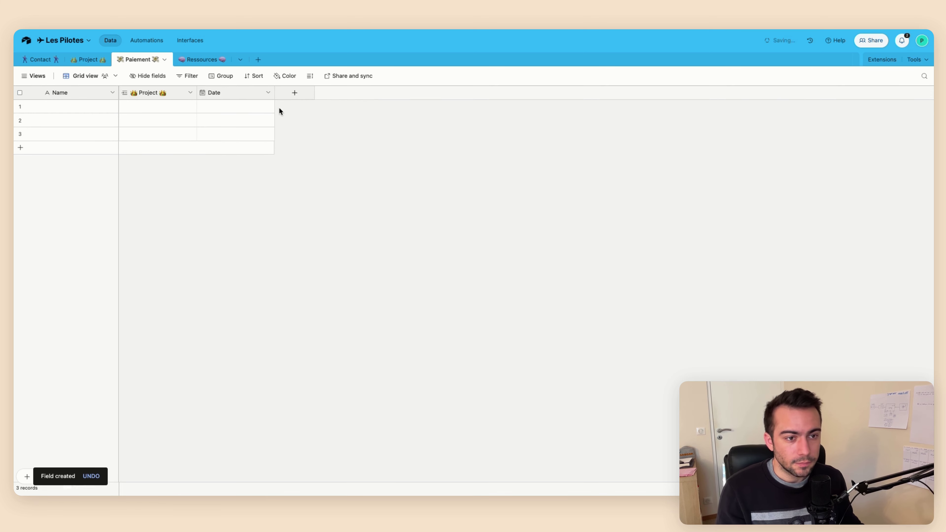
pyautogui.click(300, 92)
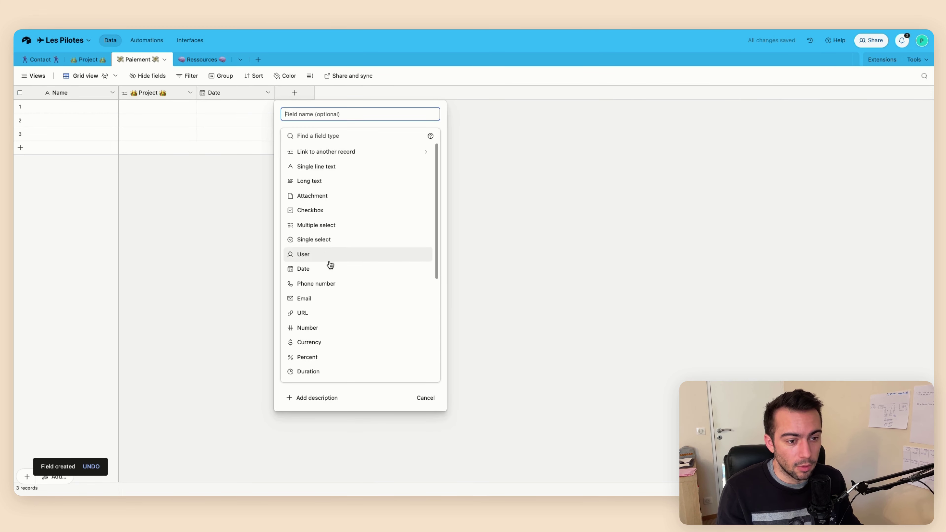
# Start a currency field named Montant using the two-decimal format preset
pyautogui.click(326, 341)
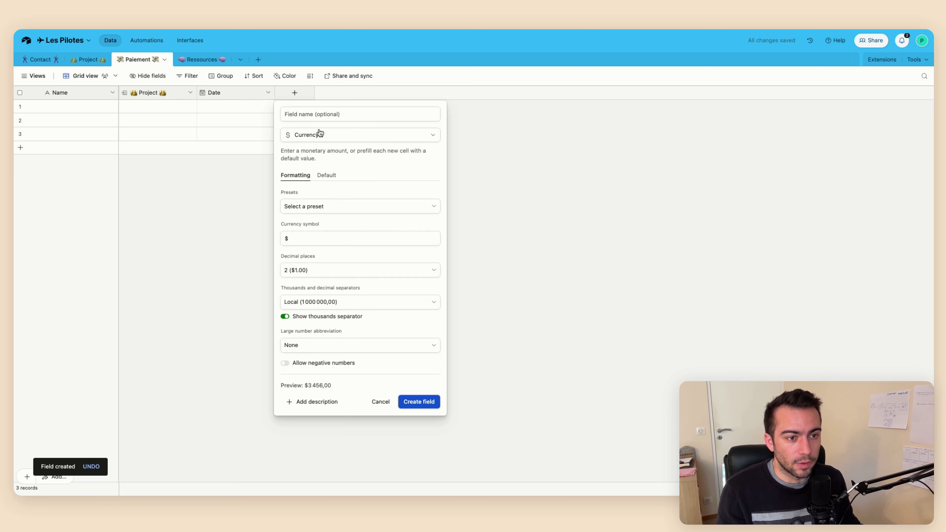
pyautogui.click(318, 118)
pyautogui.write('Montant')
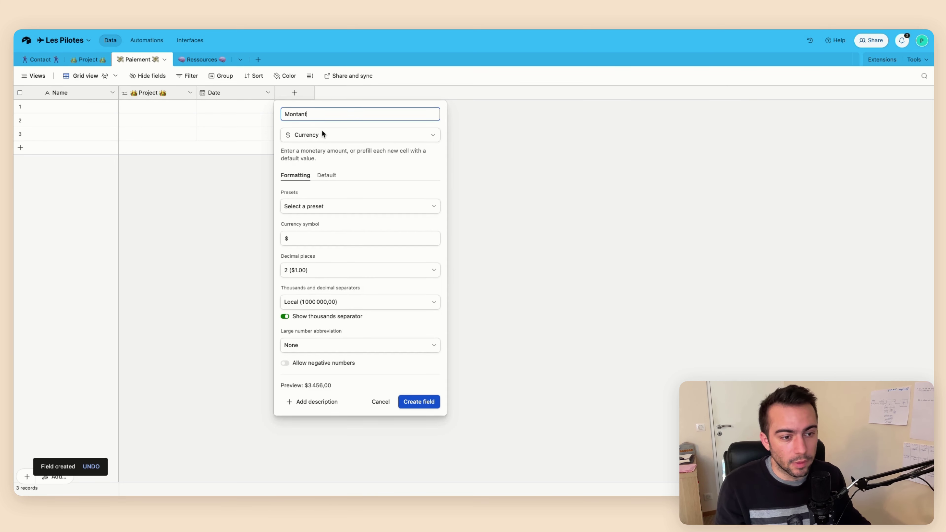
pyautogui.click(340, 211)
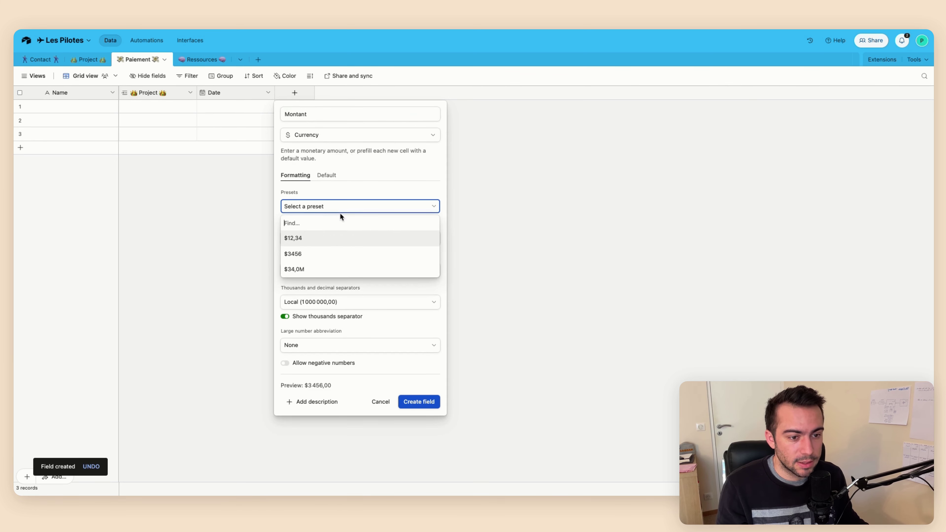
pyautogui.click(316, 253)
pyautogui.click(327, 205)
pyautogui.click(323, 242)
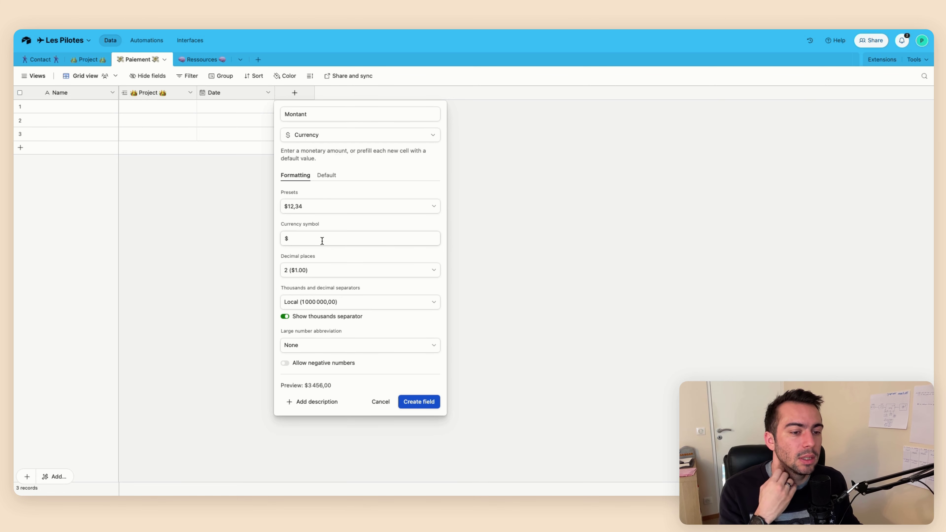
pyautogui.click(323, 211)
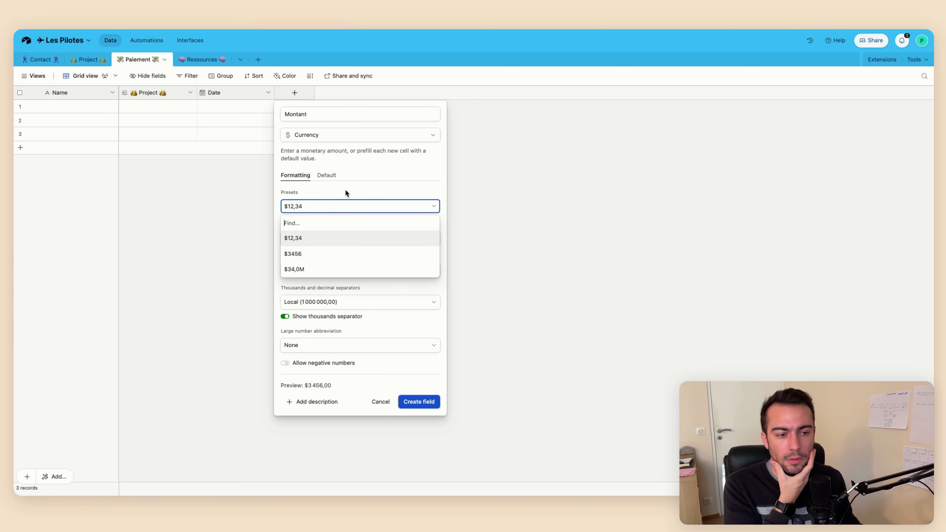
pyautogui.click(445, 208)
# Replace the currency symbol with €, keep 2 decimal places, and create Montant
pyautogui.click(327, 240)
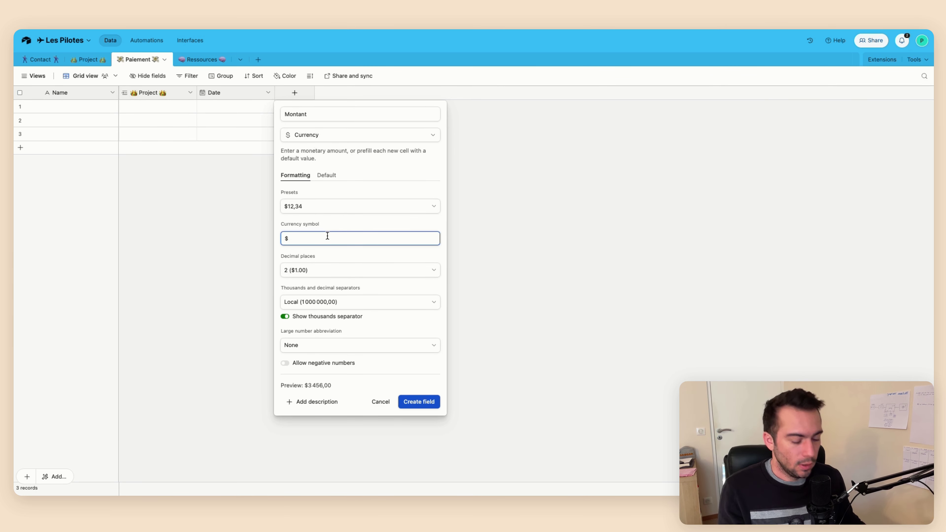
pyautogui.press('BackSpace')
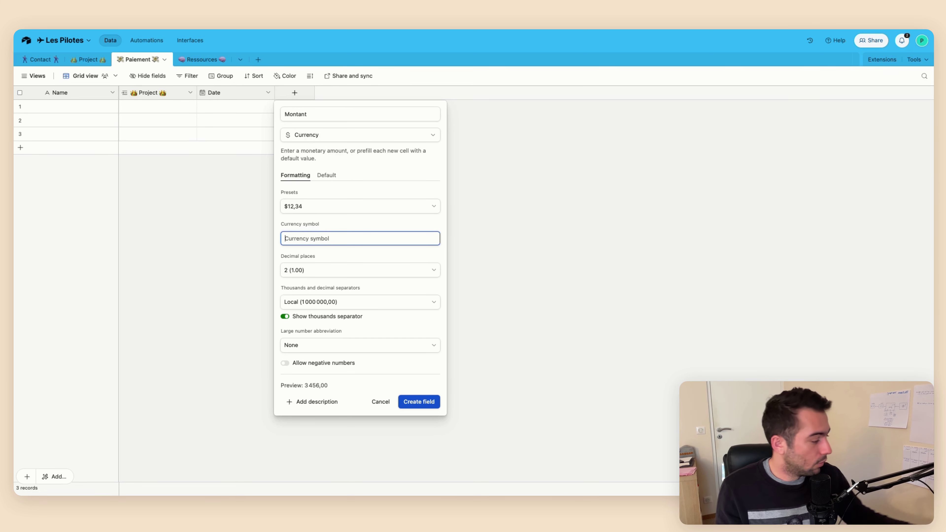
pyautogui.write('€')
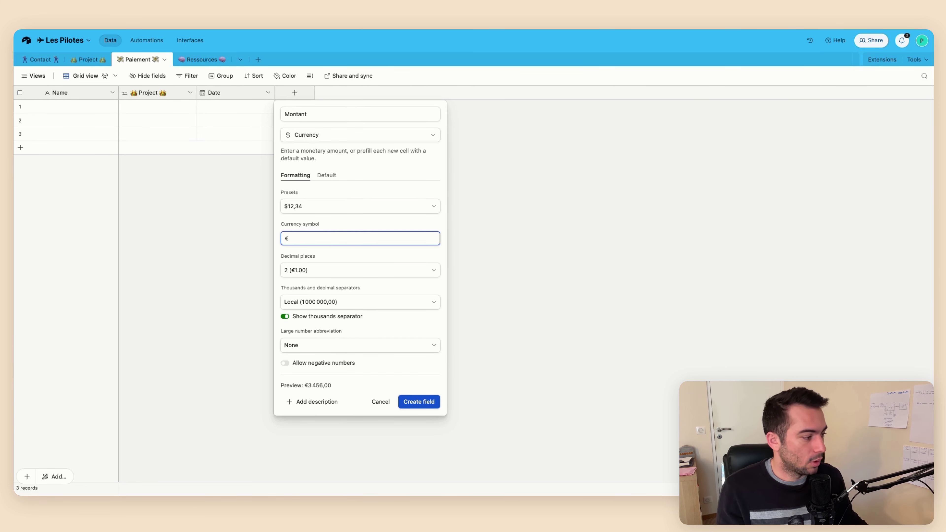
pyautogui.click(322, 264)
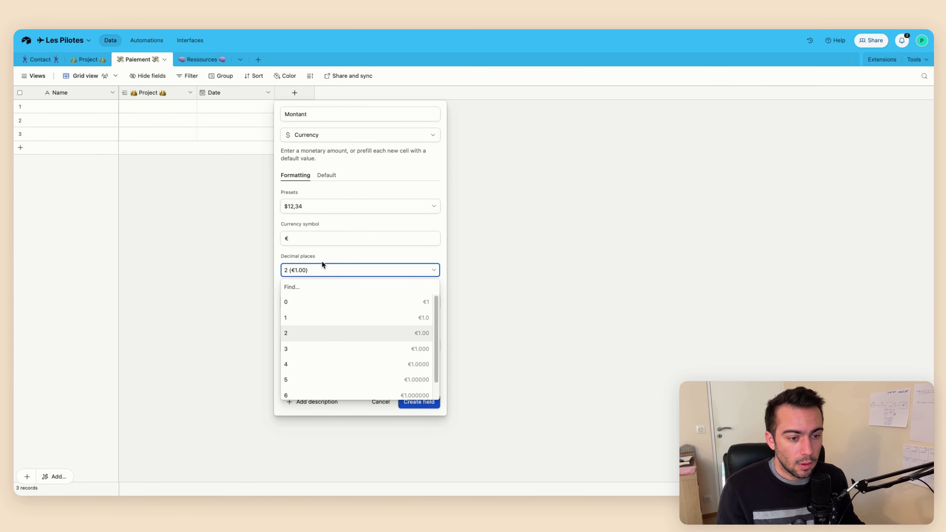
pyautogui.click(339, 247)
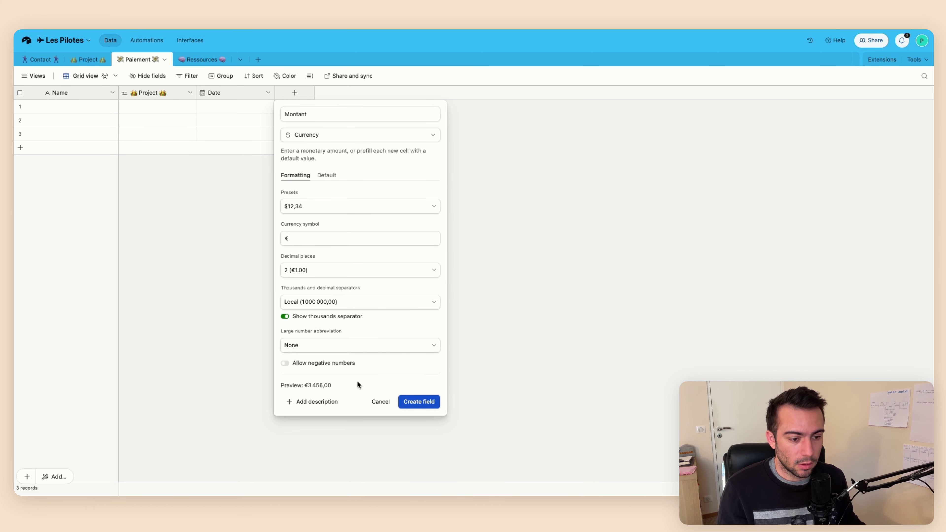
pyautogui.click(419, 402)
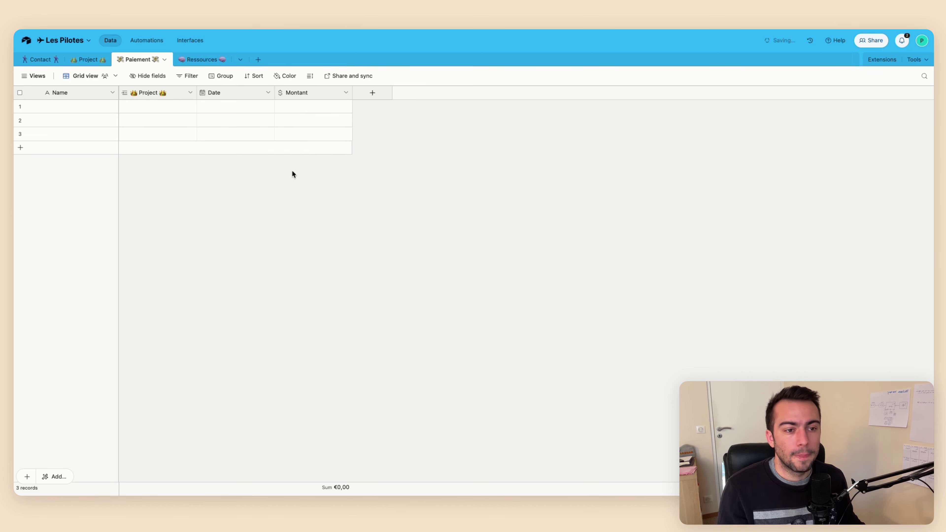
# Enter €4 000 as the Montant of the first payment
pyautogui.click(311, 108)
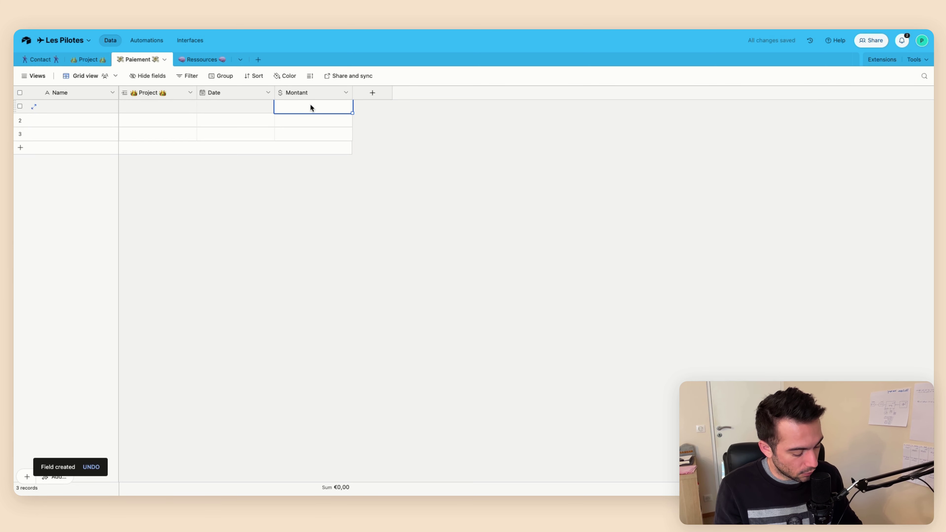
pyautogui.write('4 0')
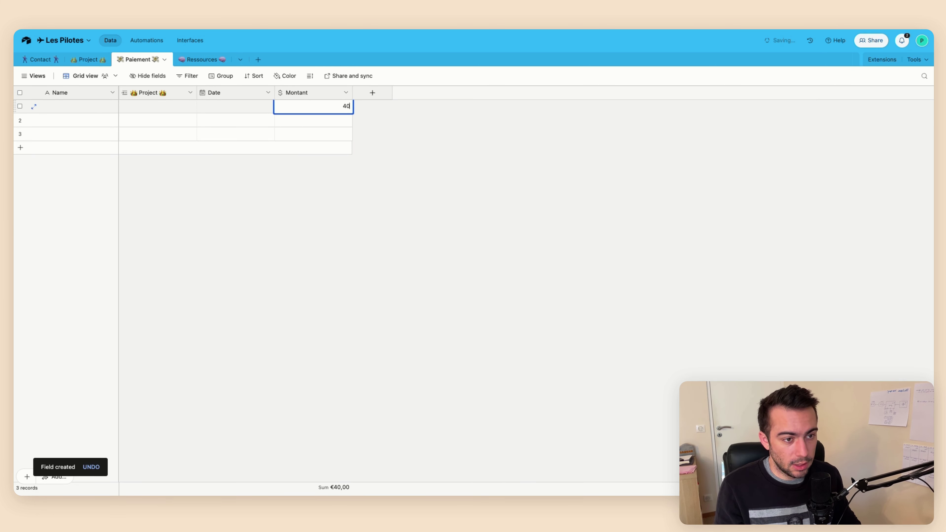
pyautogui.write('00')
pyautogui.press('Return')
pyautogui.press('Up')
pyautogui.press('Left')
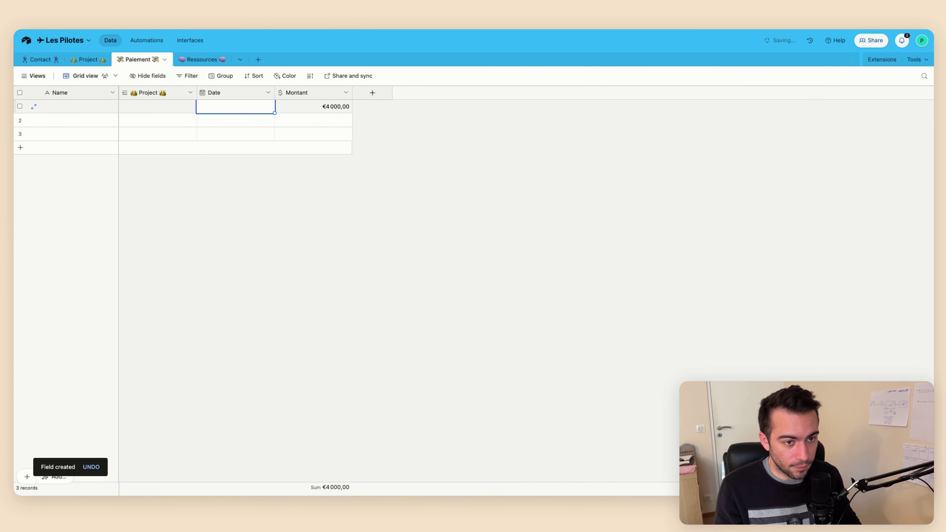
pyautogui.press('Return')
pyautogui.press('Escape')
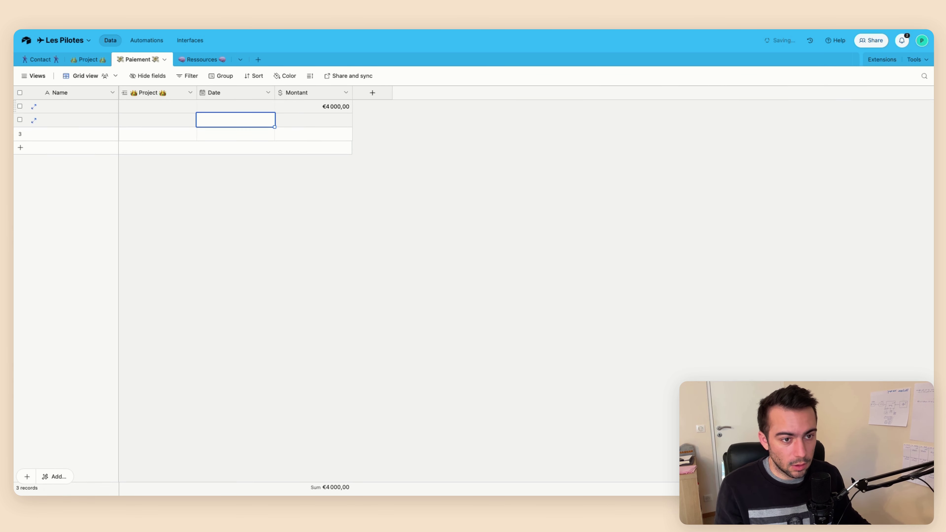
# Set the payment dates to today, 6 February 2024 and 12 February 2024
pyautogui.click(251, 111)
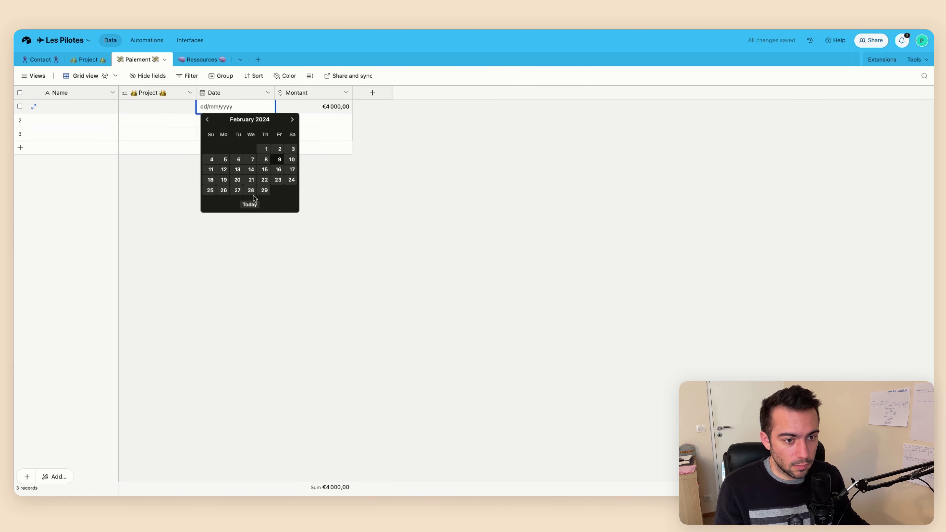
pyautogui.click(249, 203)
pyautogui.click(242, 120)
pyautogui.click(244, 122)
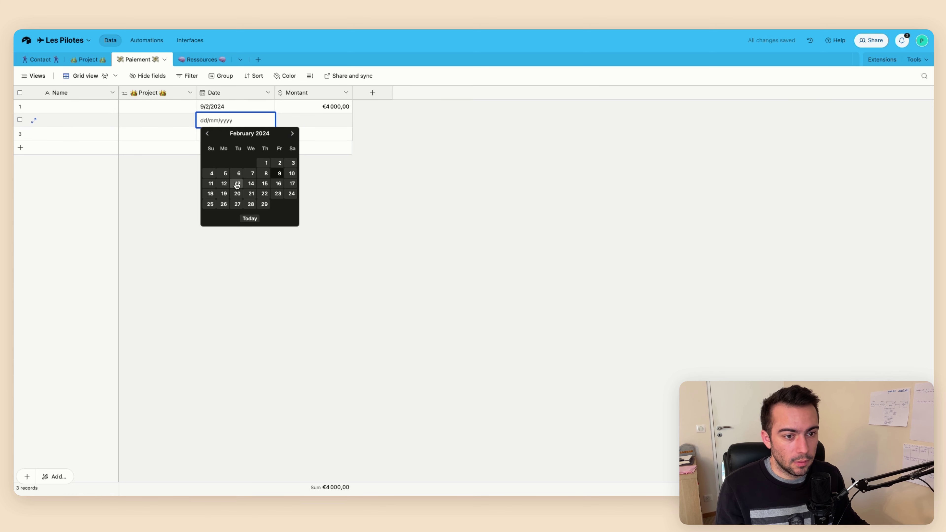
pyautogui.click(237, 171)
pyautogui.doubleClick(226, 137)
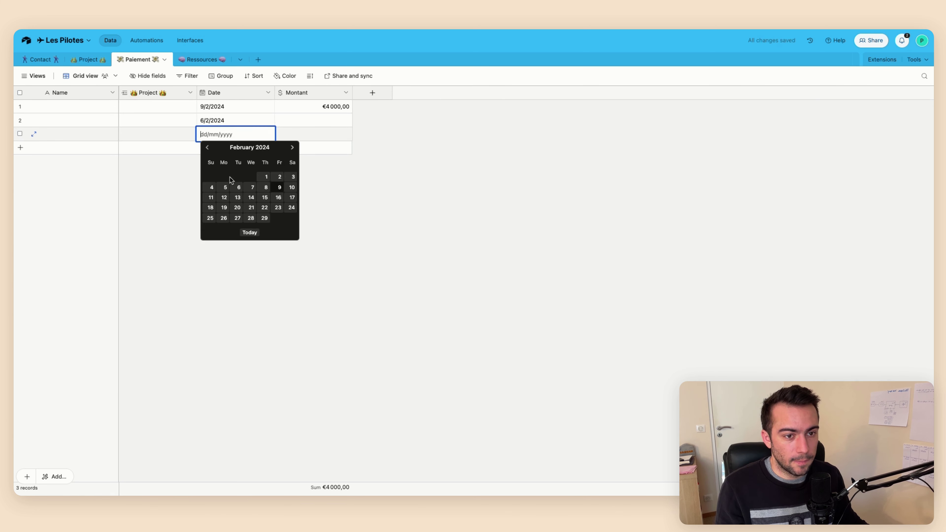
pyautogui.click(222, 198)
pyautogui.click(141, 108)
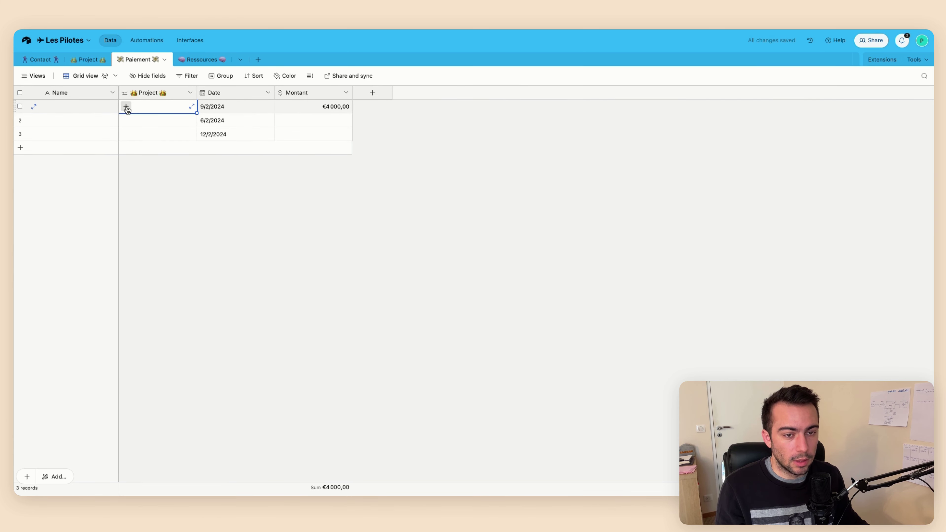
# Enter amounts 4 500 and 7 000 for the second and third payments
pyautogui.click(314, 120)
pyautogui.write('4 ')
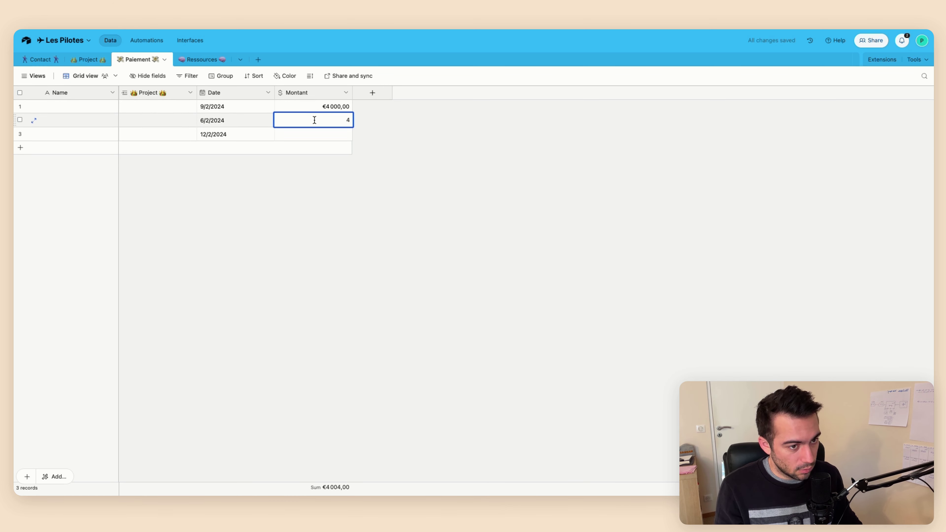
pyautogui.write('500')
pyautogui.press('Return')
pyautogui.write('7 0')
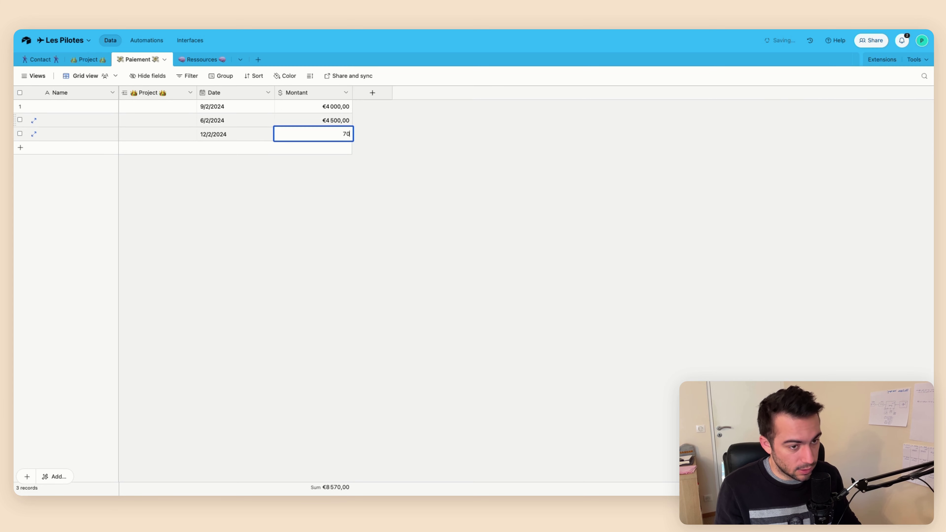
pyautogui.write('00')
# Link all three payments to the project The Quest - Non démarré
pyautogui.click(152, 104)
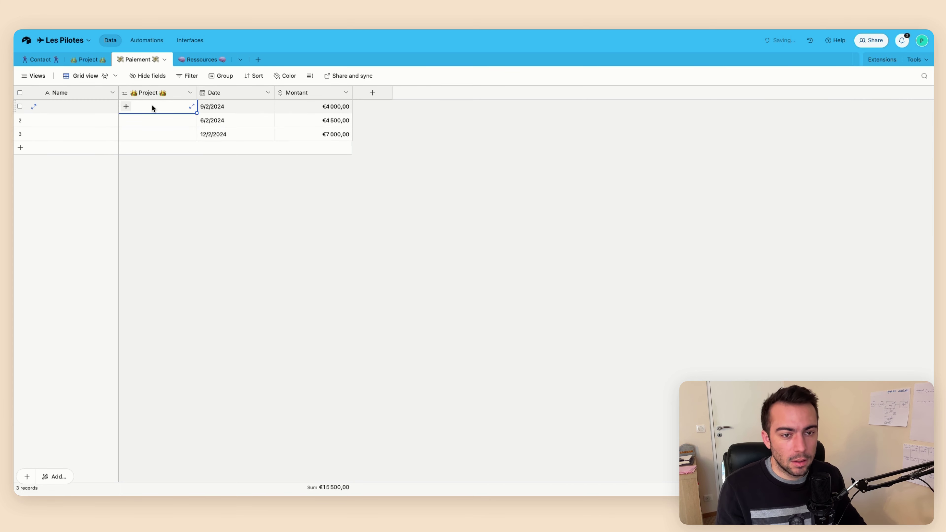
pyautogui.click(151, 105)
pyautogui.click(85, 90)
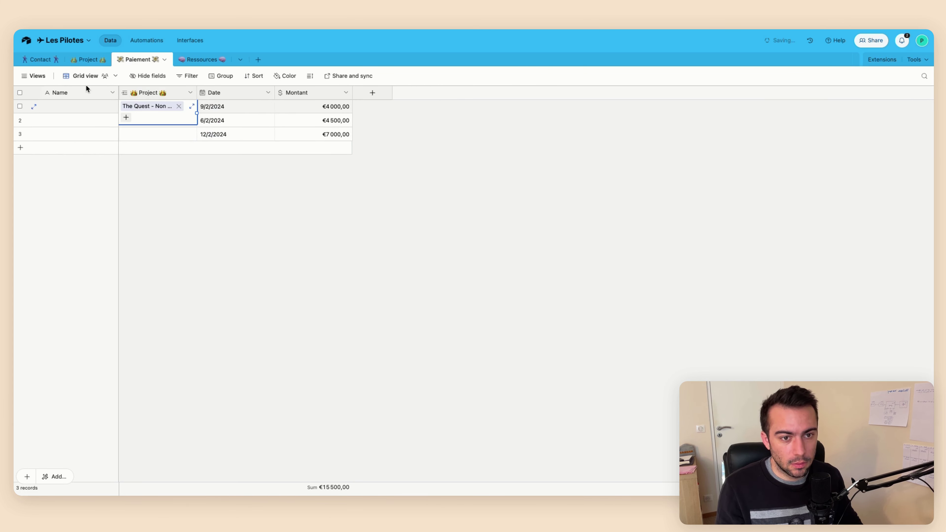
pyautogui.hotkey('ctrl', 'c')
pyautogui.press('Down')
pyautogui.hotkey('ctrl', 'v')
pyautogui.press('Down')
pyautogui.hotkey('ctrl', 'v')
pyautogui.click(209, 180)
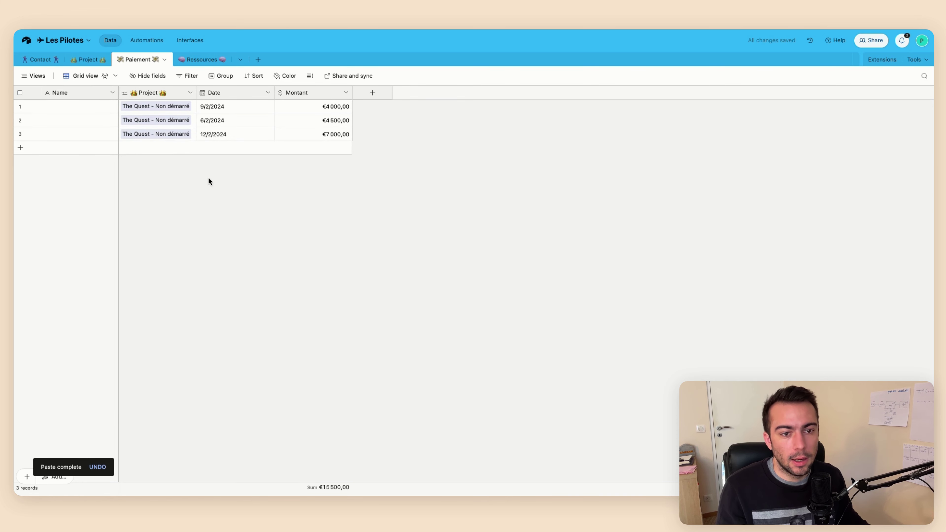
pyautogui.click(88, 59)
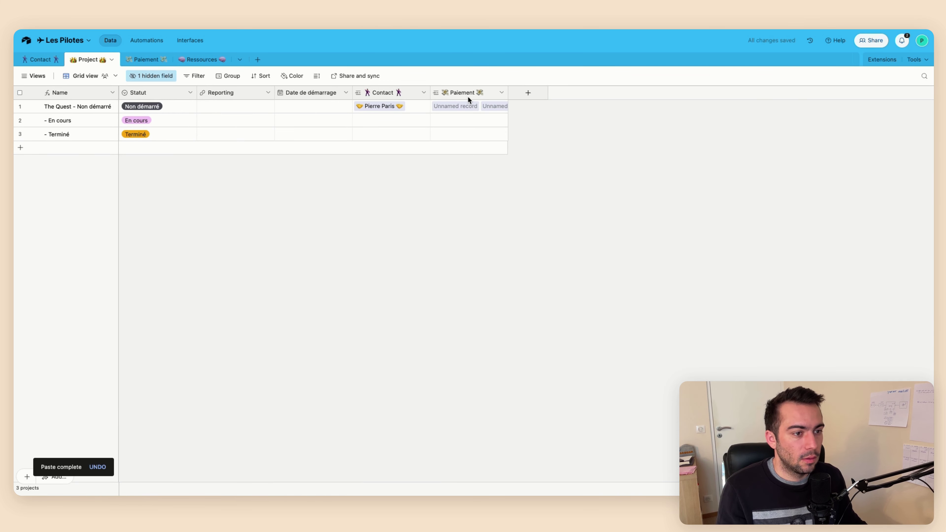
# On the Paiement table, switch the Name field's type to Formula, then cancel the edit
pyautogui.click(145, 60)
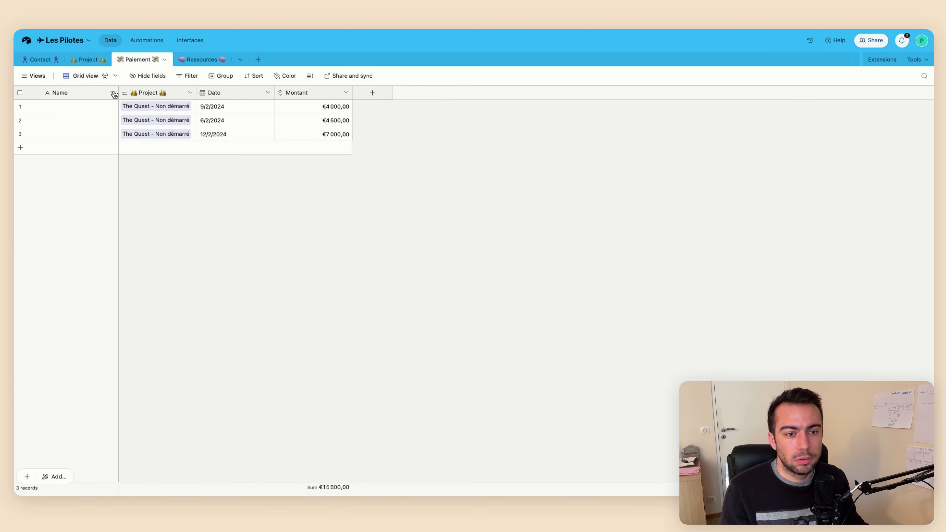
pyautogui.click(114, 94)
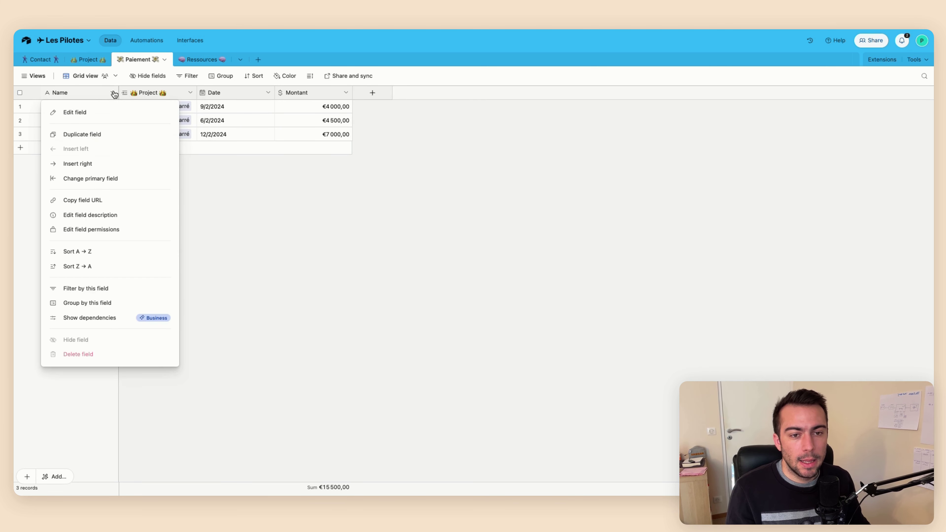
pyautogui.click(91, 111)
pyautogui.click(90, 164)
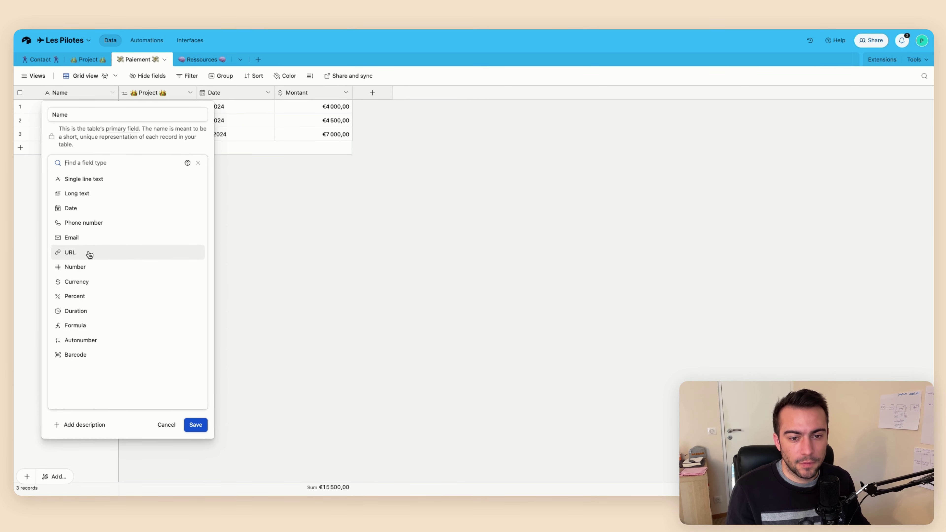
pyautogui.click(84, 339)
pyautogui.click(80, 163)
pyautogui.click(79, 325)
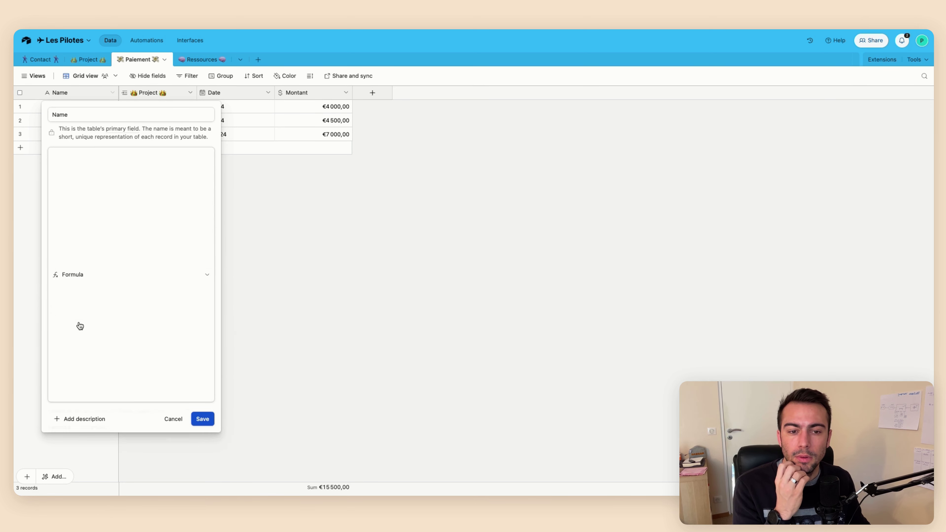
pyautogui.click(114, 216)
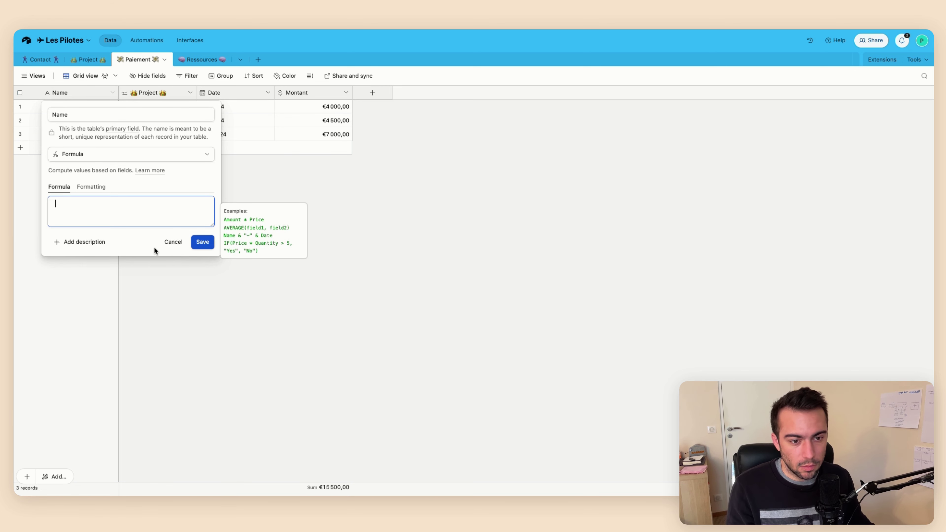
pyautogui.click(171, 241)
# Add an Entreprise (from Contact) lookup to Paiement through the Project link
pyautogui.rightClick(153, 95)
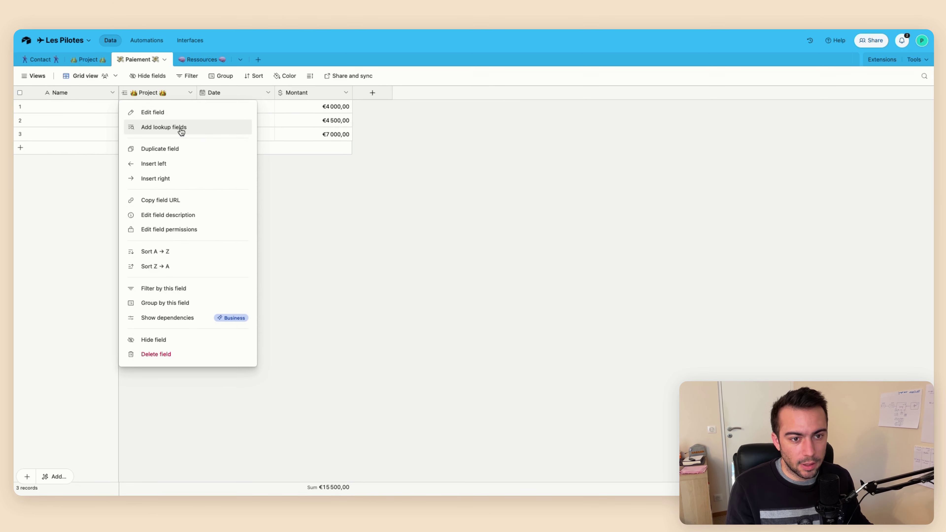
pyautogui.click(177, 127)
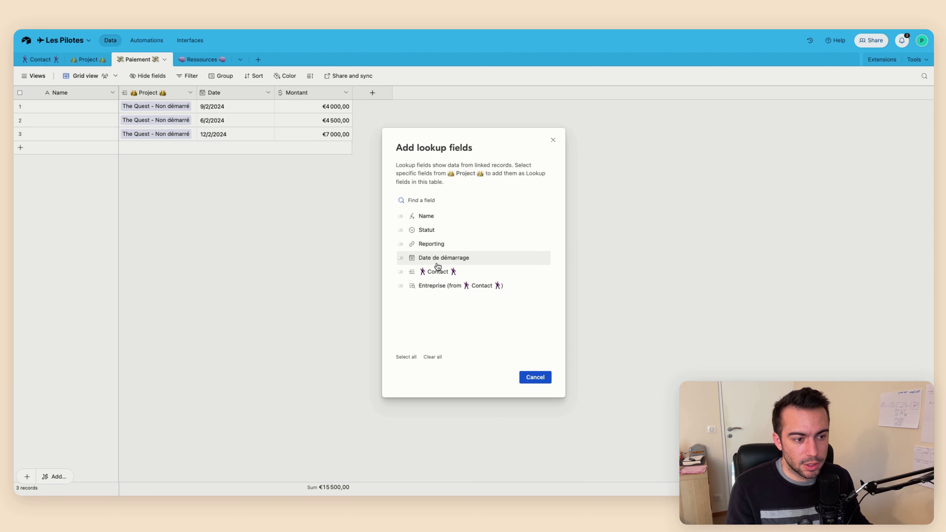
pyautogui.click(436, 290)
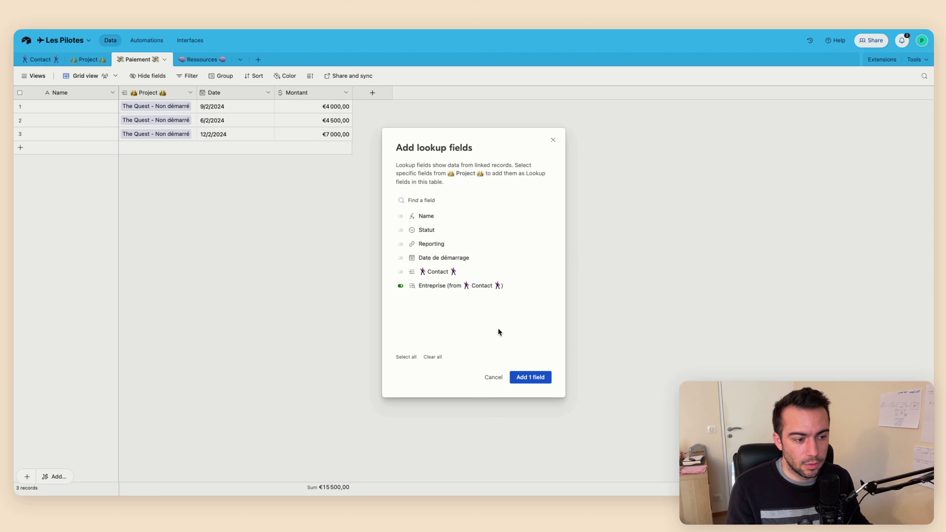
pyautogui.click(523, 384)
pyautogui.rightClick(222, 95)
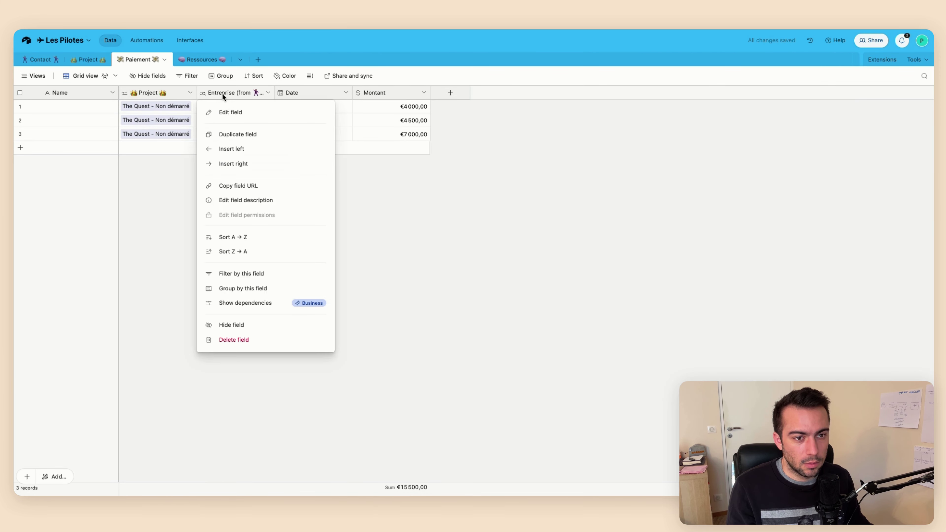
# Hide the Entreprise lookup column and change the Name field's type to Formula
pyautogui.click(231, 325)
pyautogui.doubleClick(93, 93)
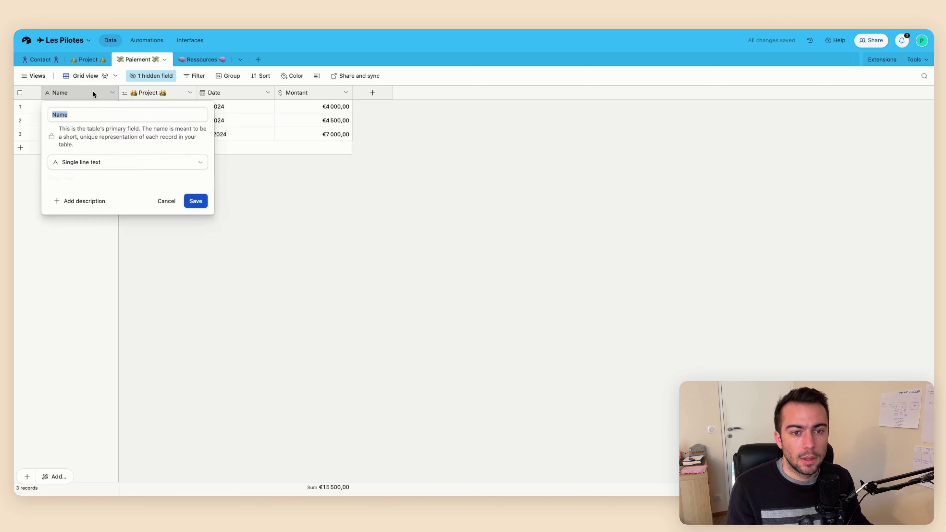
pyautogui.click(93, 162)
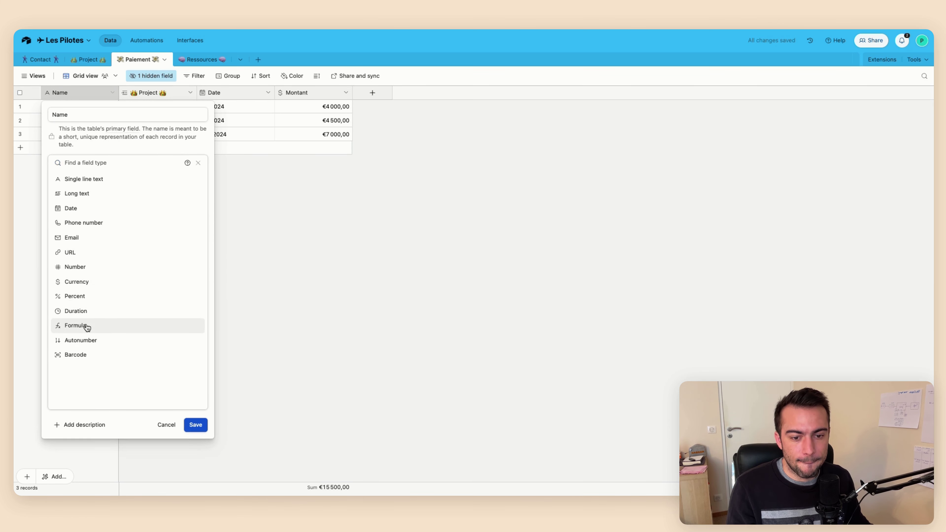
pyautogui.click(87, 326)
# Save the Name formula {Entreprise (from Contact) (from Project)} & " " & DATETIME_FORMAT(Date, 'MMMM')
pyautogui.click(80, 215)
pyautogui.write('ent')
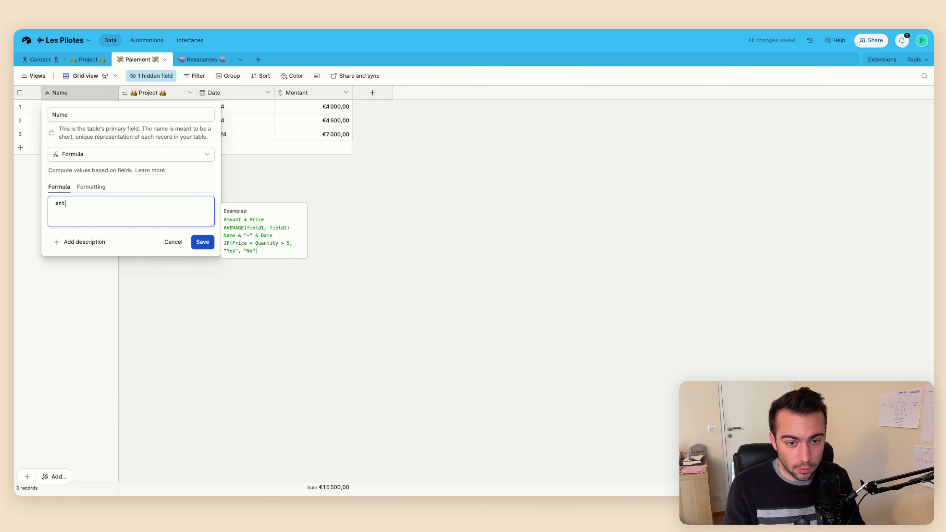
pyautogui.write('rep')
pyautogui.press('Return')
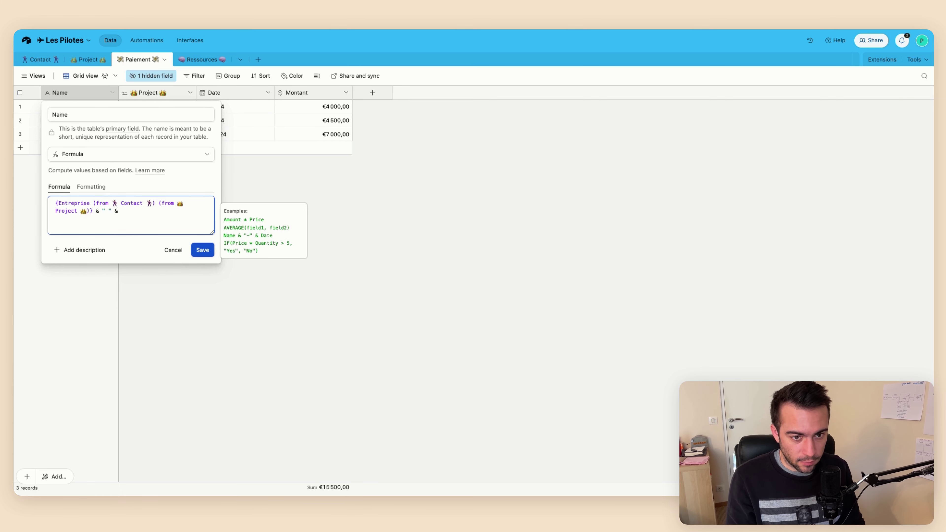
pyautogui.write('Datefo')
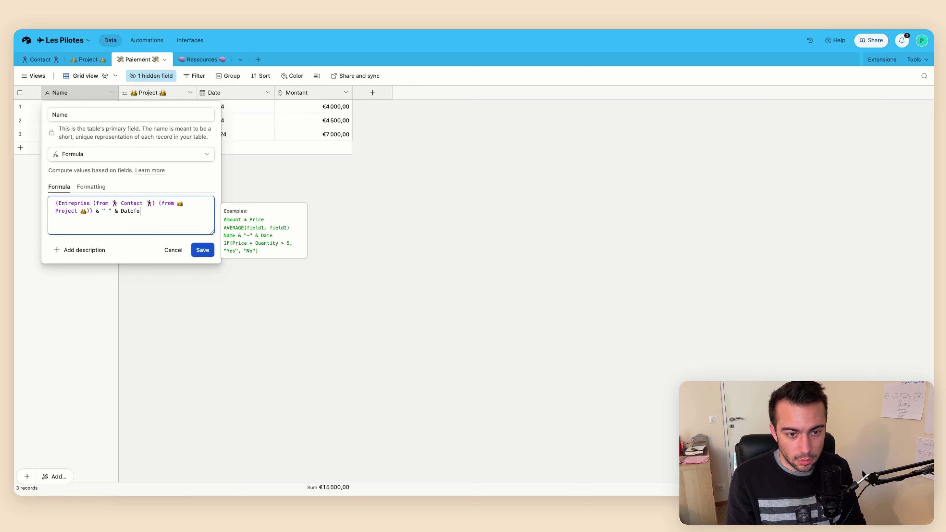
pyautogui.press('BackSpace')
pyautogui.press('BackSpace')
pyautogui.press('BackSpace')
pyautogui.press('BackSpace')
pyautogui.press('BackSpace')
pyautogui.press('BackSpace')
pyautogui.write('form')
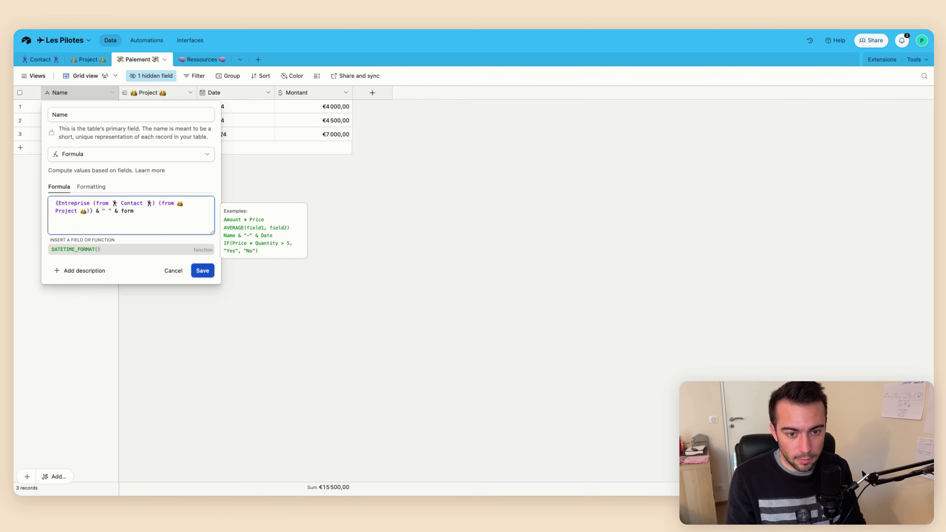
pyautogui.press('Tab')
pyautogui.write('d')
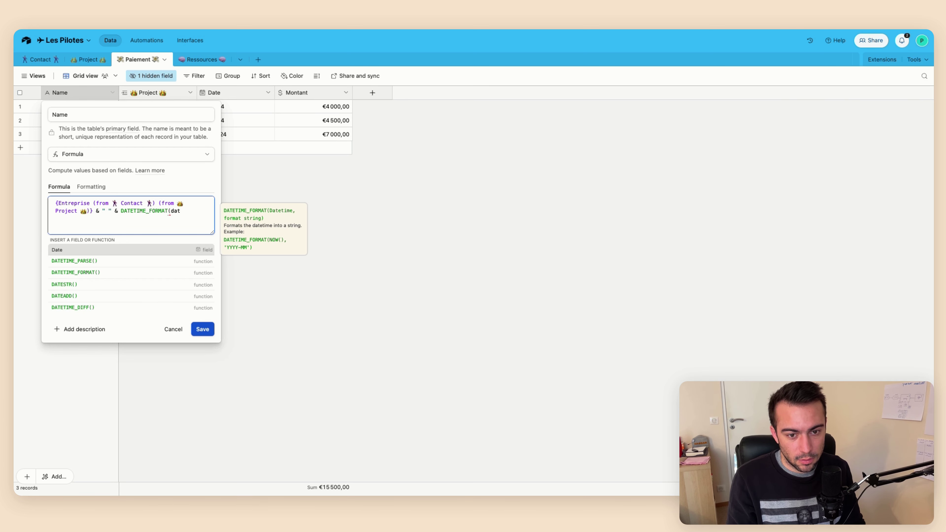
pyautogui.write('at')
pyautogui.press('Tab')
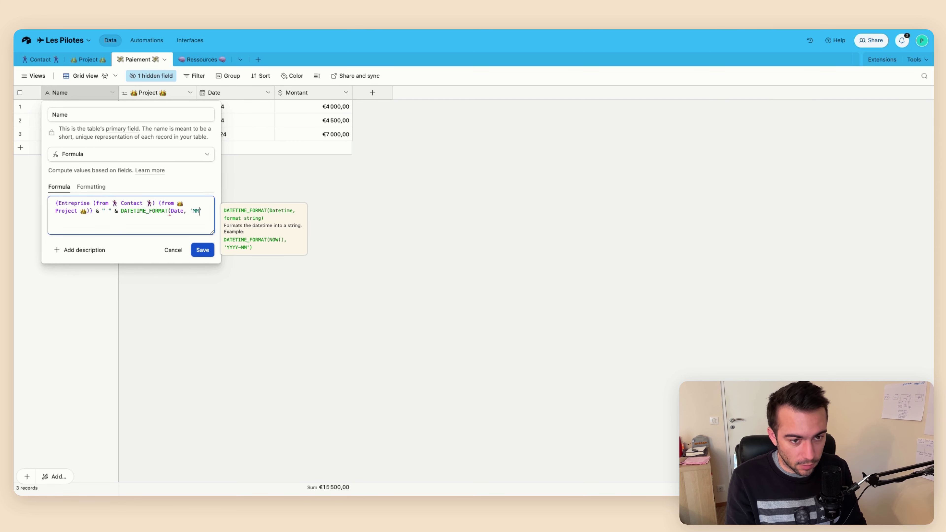
pyautogui.write('MM')
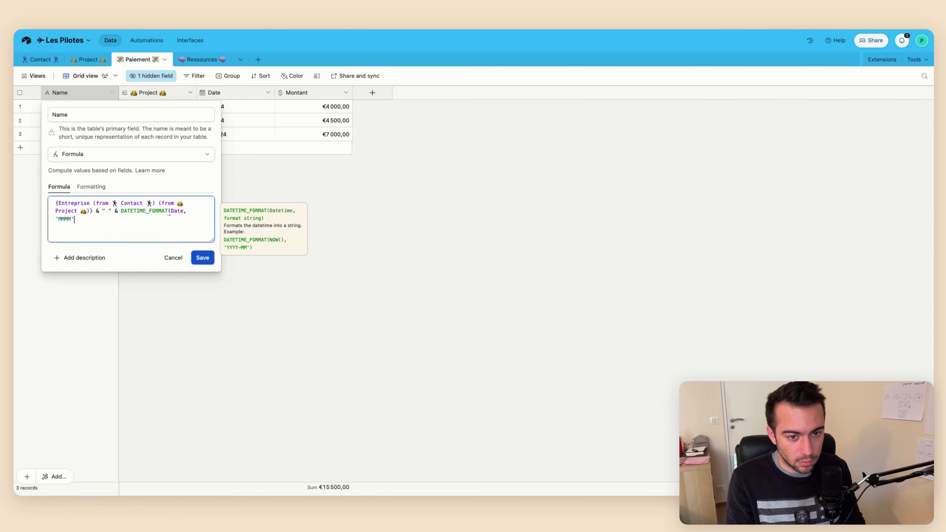
pyautogui.click(201, 259)
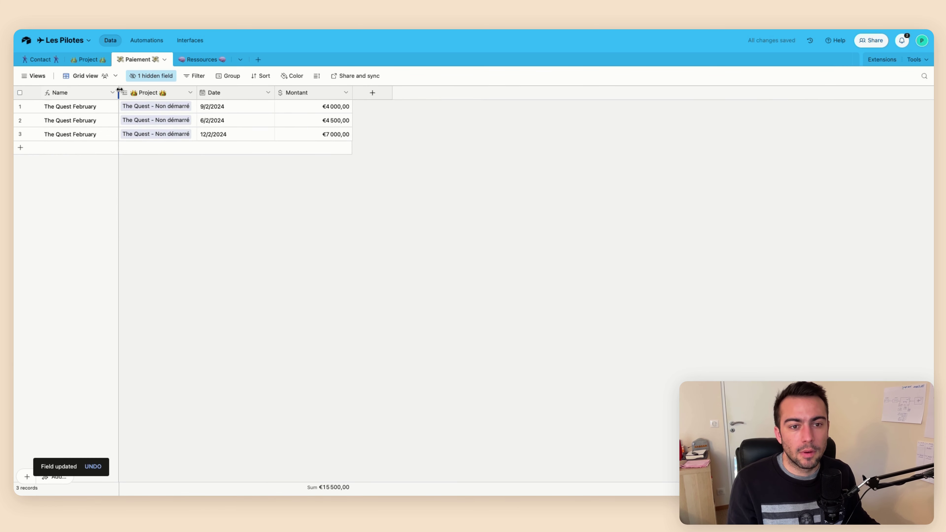
# Widen the Name column and redate the second and third payments to 24/1/2024 and 26/12/2023
pyautogui.moveTo(118, 92); pyautogui.dragTo(113, 94)
pyautogui.doubleClick(209, 121)
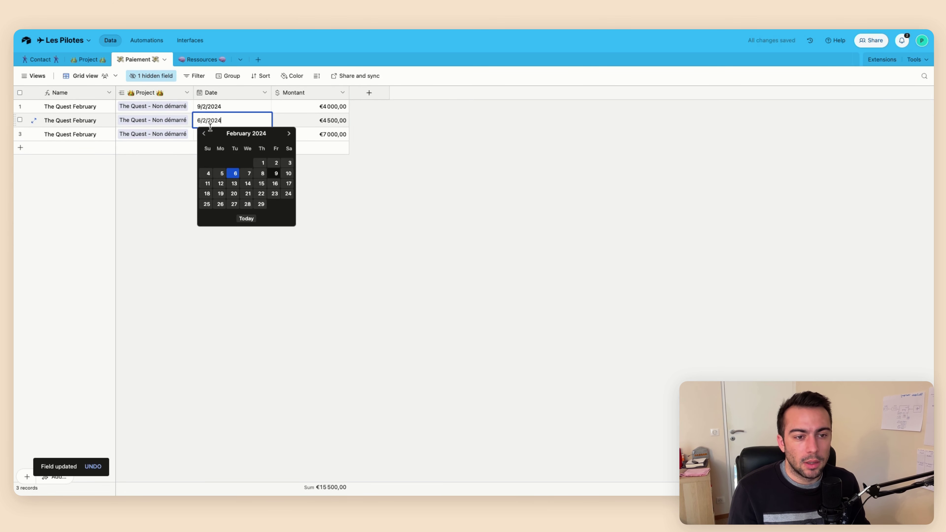
pyautogui.click(204, 134)
pyautogui.click(248, 194)
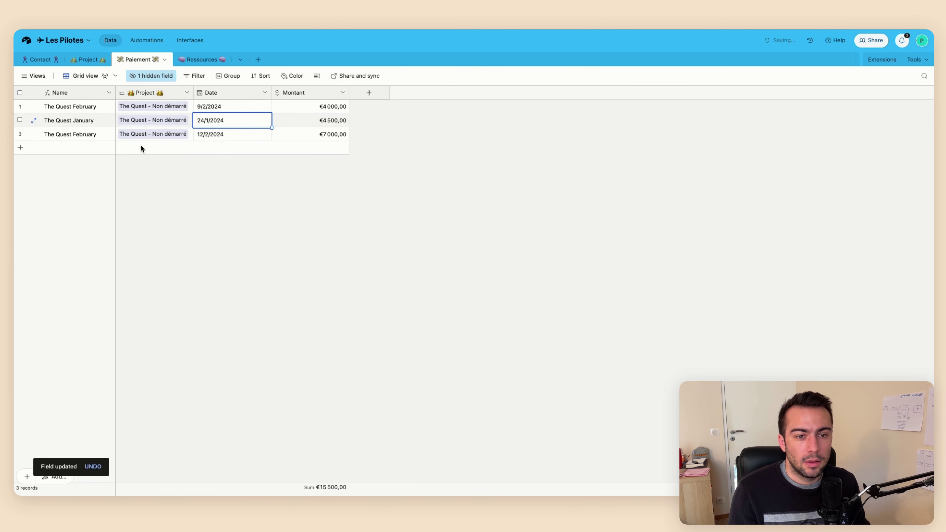
pyautogui.click(208, 134)
pyautogui.click(208, 134)
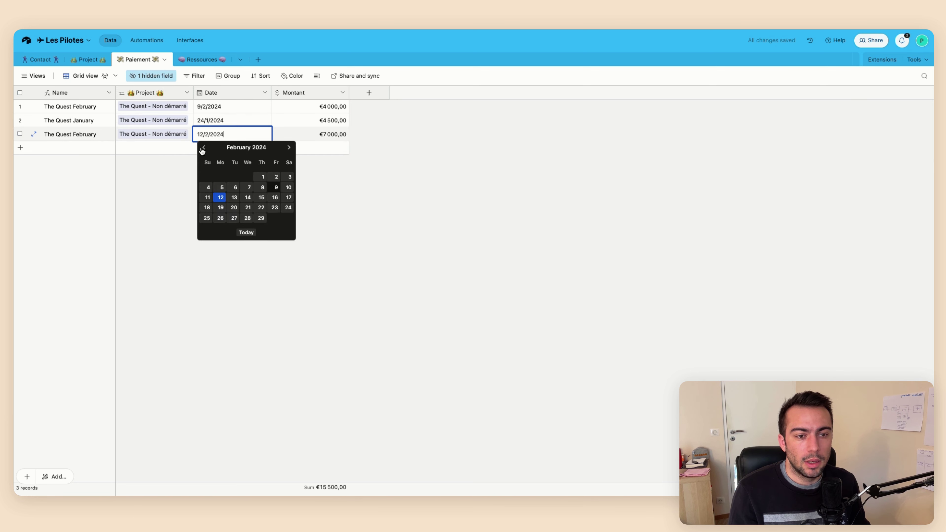
pyautogui.click(235, 217)
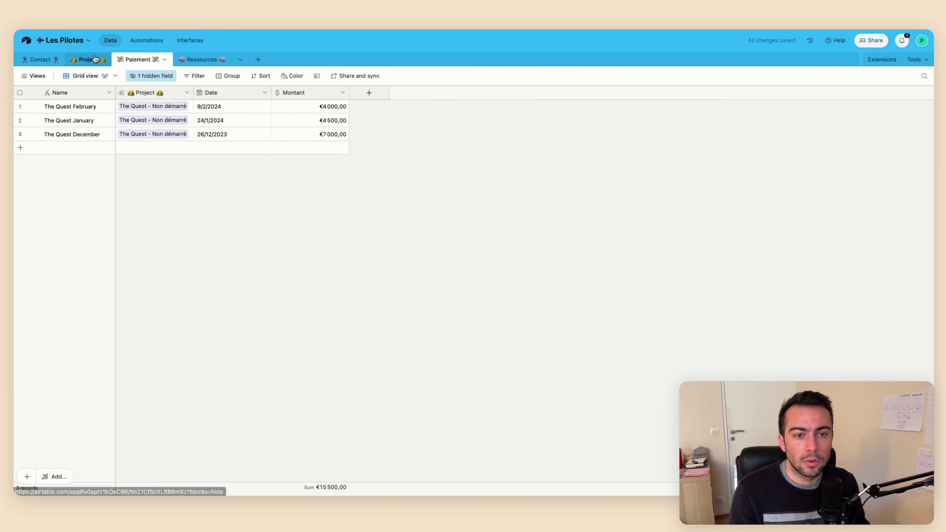
# Widen the Project table's Paiement column to show all linked payments
pyautogui.moveTo(505, 92); pyautogui.dragTo(621, 93)
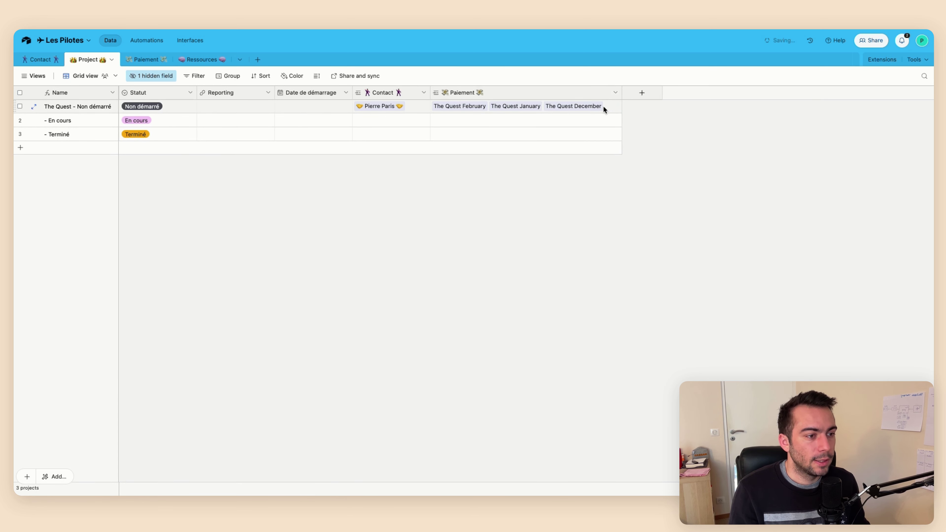
pyautogui.click(642, 92)
pyautogui.click(520, 187)
pyautogui.rightClick(506, 92)
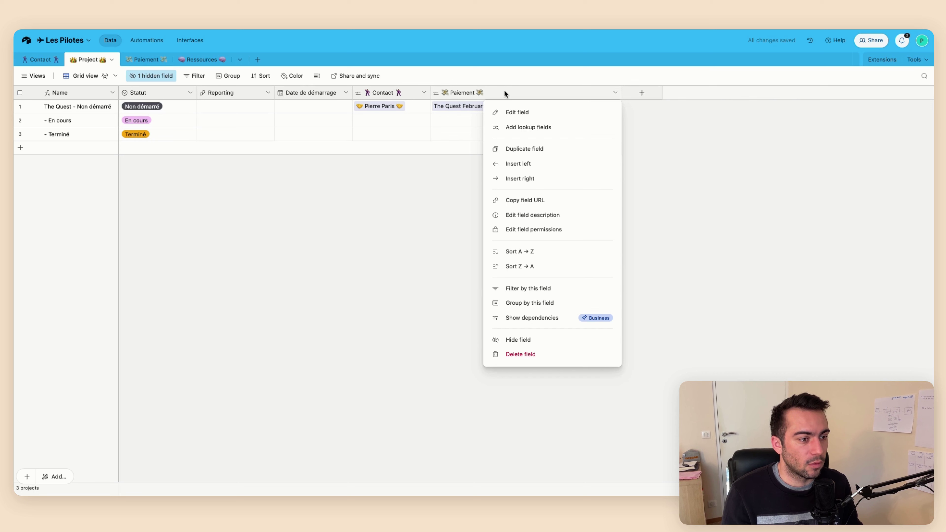
pyautogui.click(670, 163)
# Create a Rollup field summing Montant from each project's linked Paiement records
pyautogui.click(635, 98)
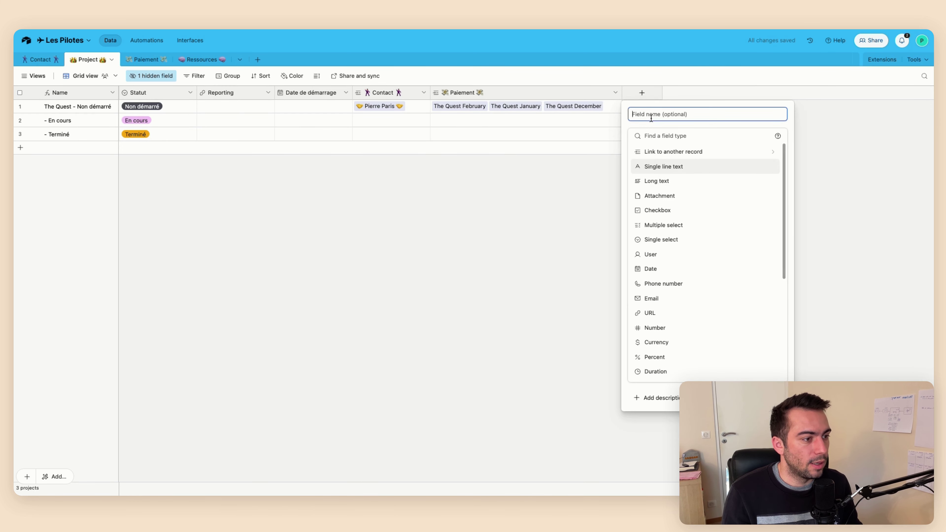
pyautogui.scroll(-5, 670, 317)
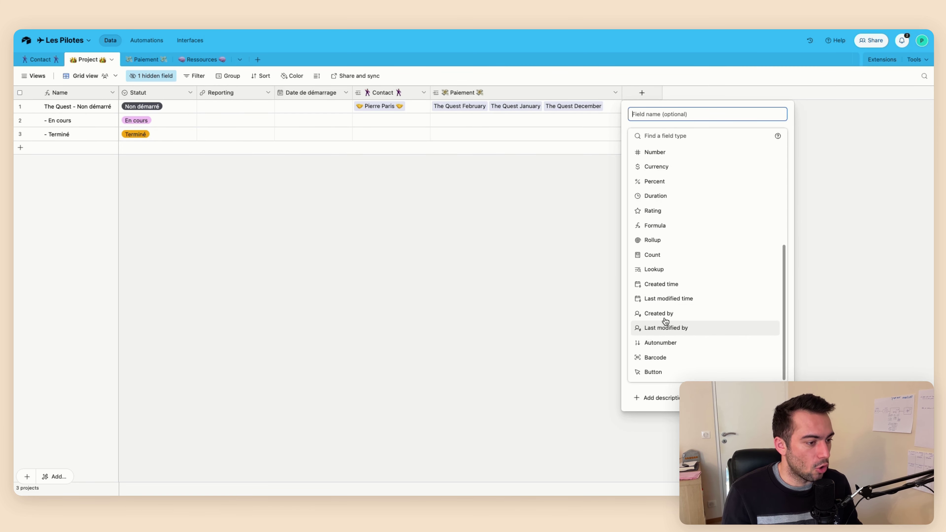
pyautogui.click(654, 241)
pyautogui.click(667, 198)
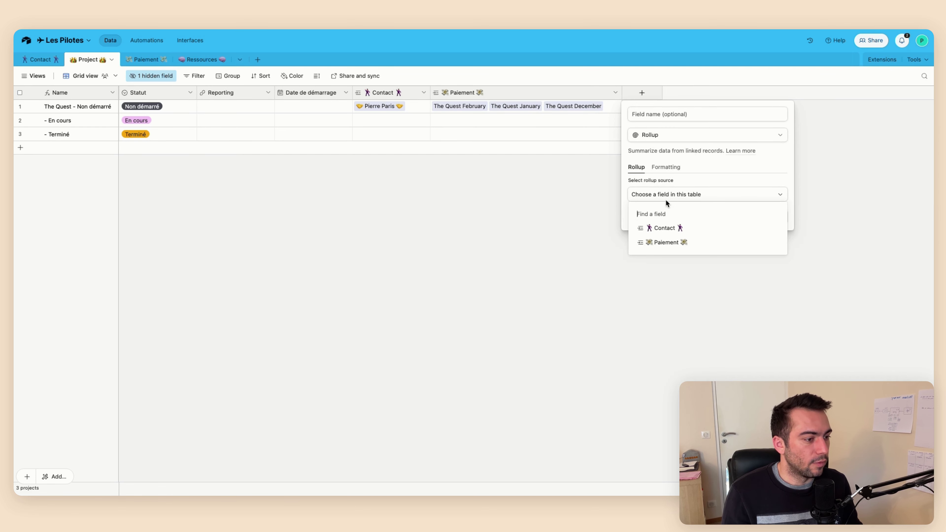
pyautogui.click(660, 243)
pyautogui.click(677, 223)
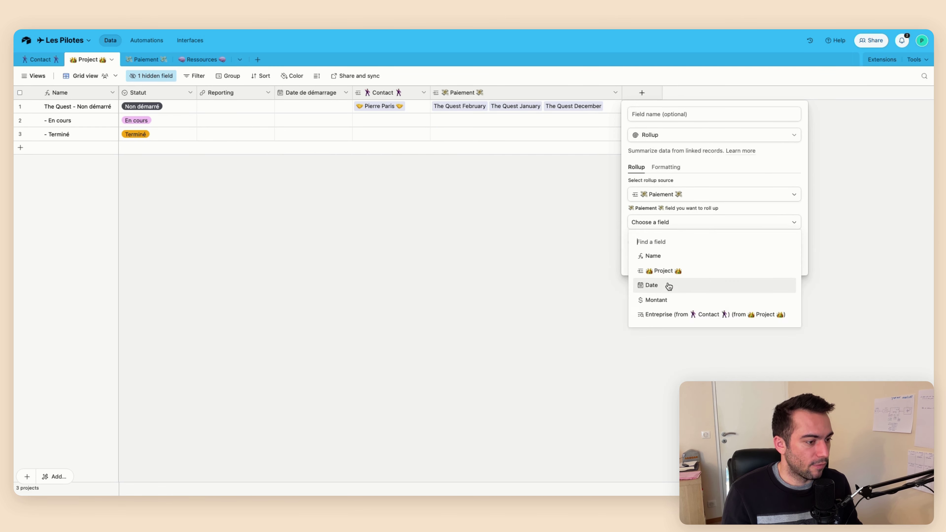
pyautogui.click(668, 301)
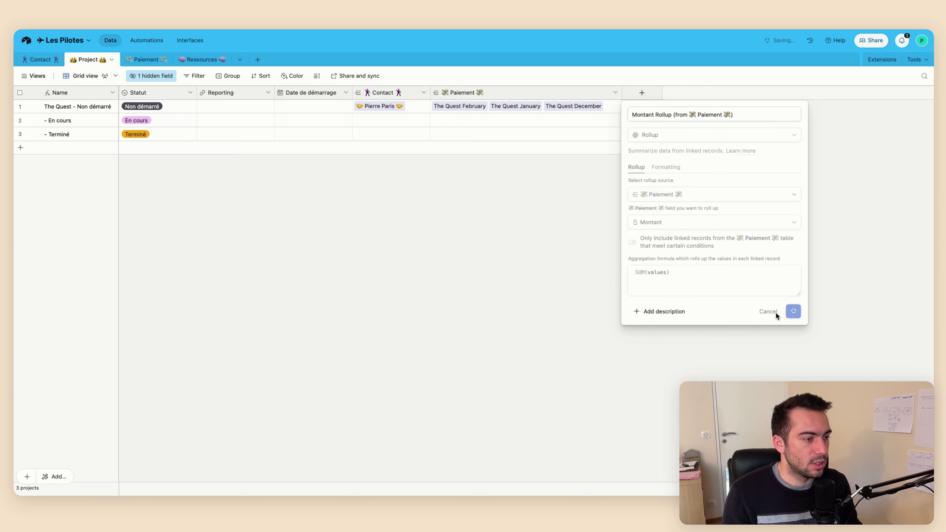
pyautogui.click(775, 312)
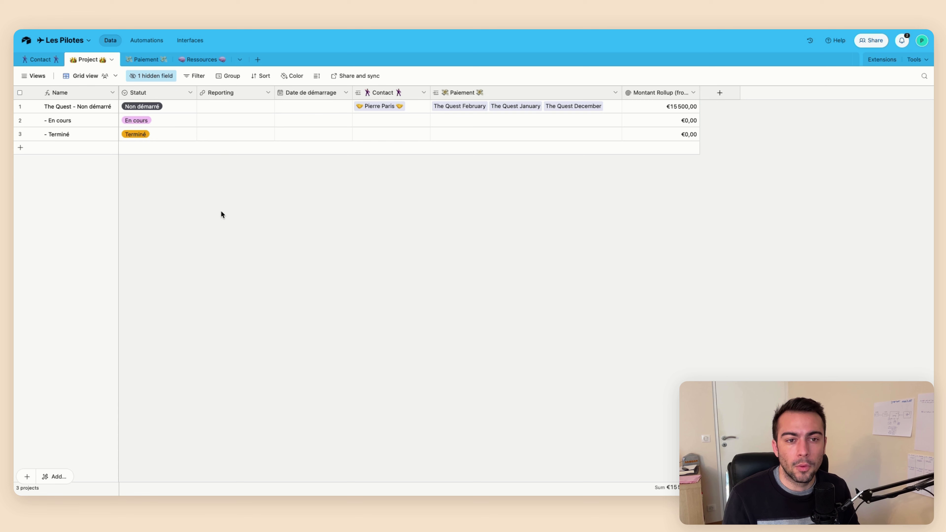
# Delete the Notes, Assignee and Status fields from the Ressources table
pyautogui.click(200, 58)
pyautogui.rightClick(137, 93)
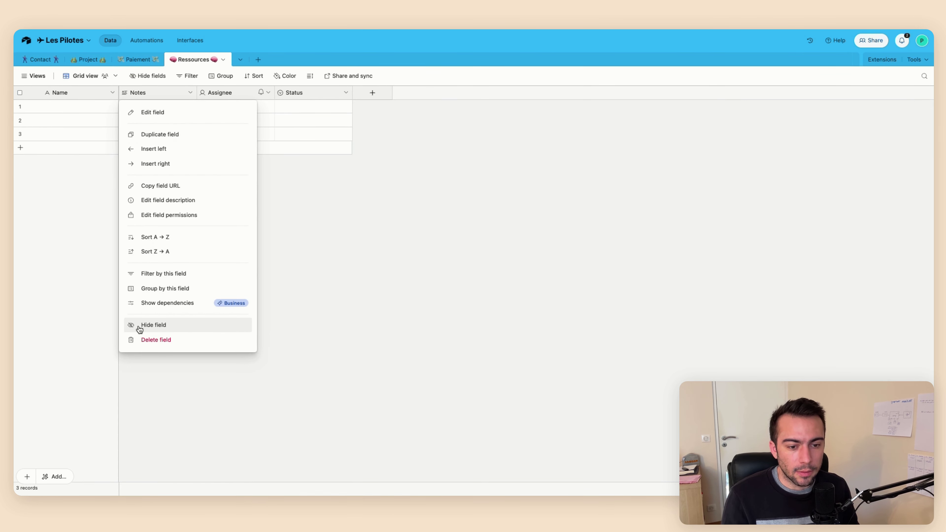
pyautogui.click(149, 340)
pyautogui.rightClick(142, 94)
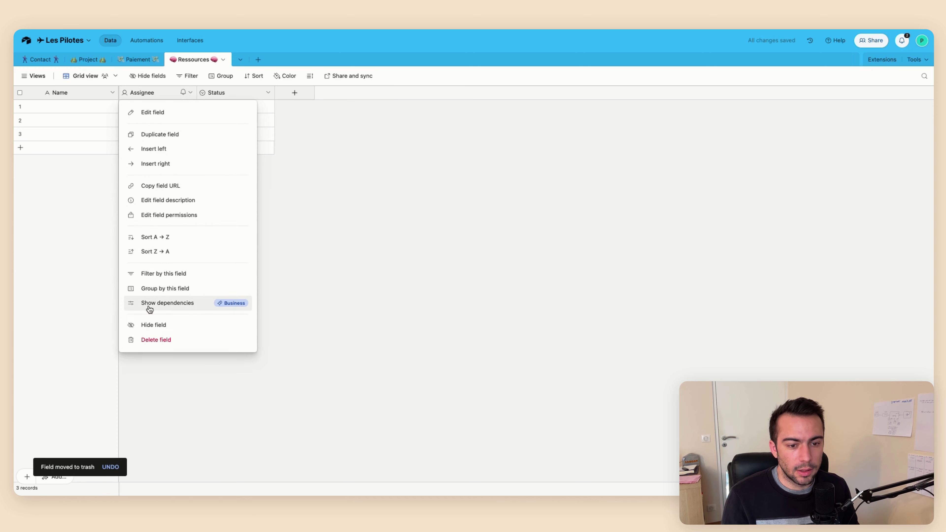
pyautogui.click(152, 340)
pyautogui.rightClick(149, 94)
pyautogui.click(154, 340)
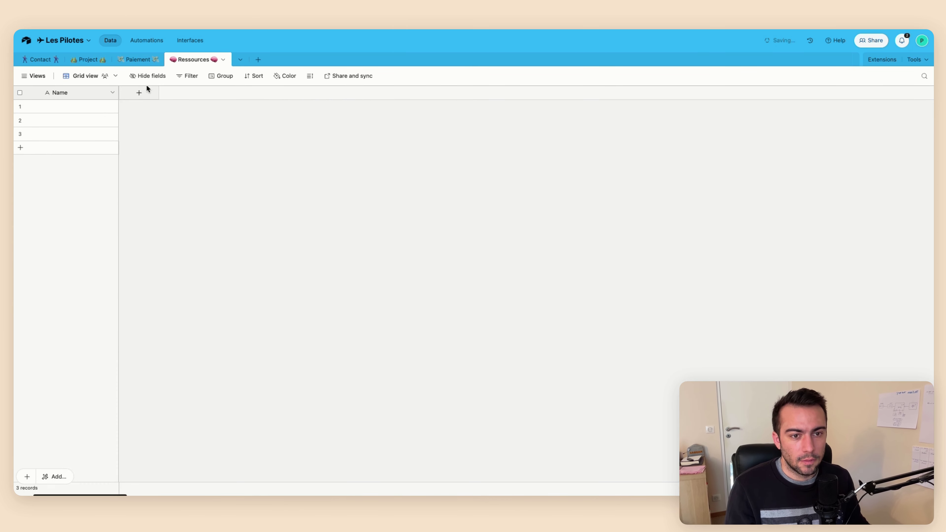
# Add a URL field named URL to the Ressources table
pyautogui.click(138, 93)
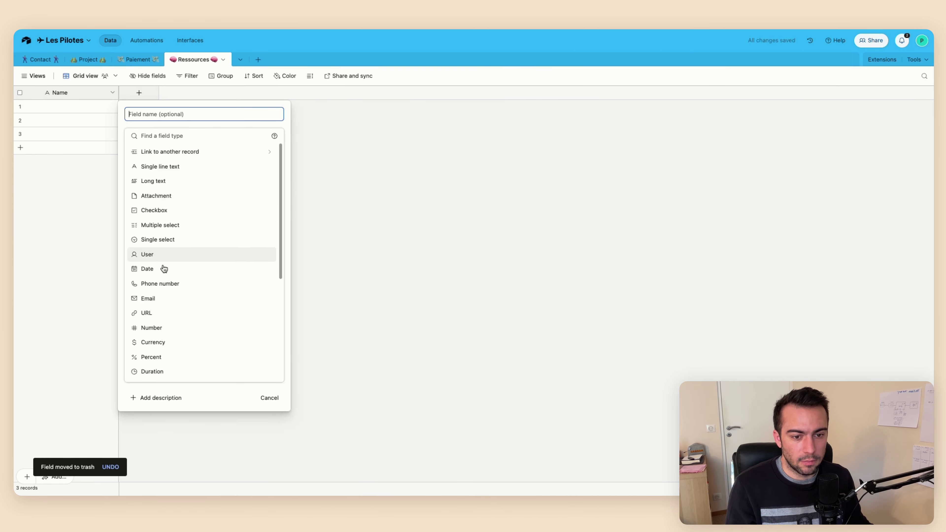
pyautogui.click(162, 312)
pyautogui.click(165, 116)
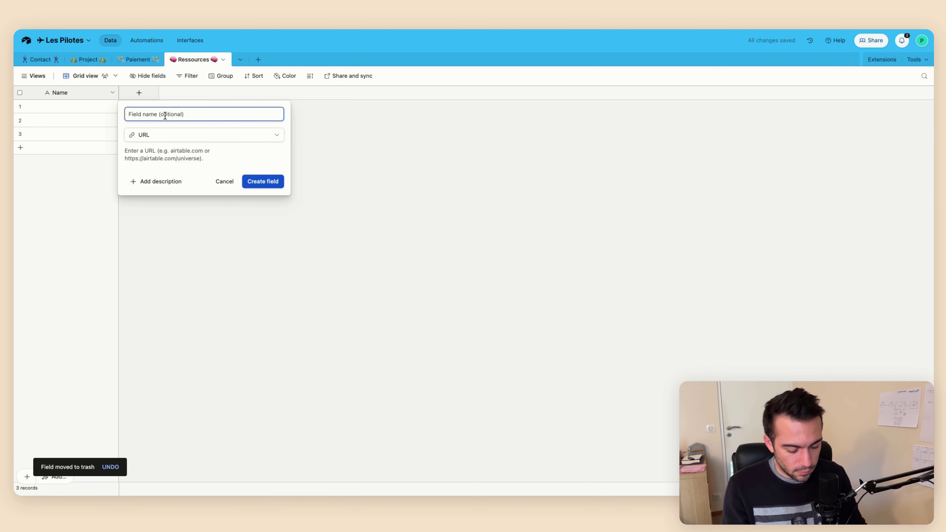
pyautogui.write('URL')
pyautogui.press('Return')
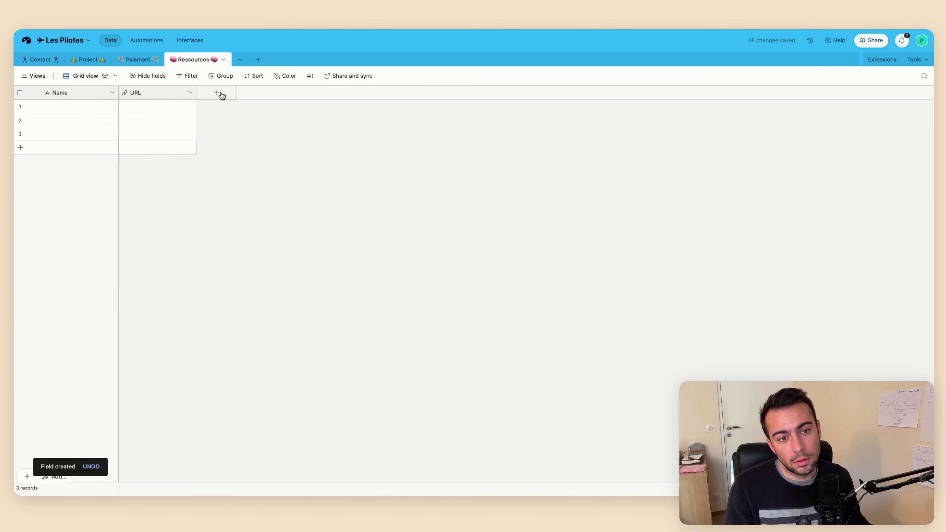
# Add an Attachments field to Ressources, discarding an initial single line text attempt
pyautogui.click(222, 96)
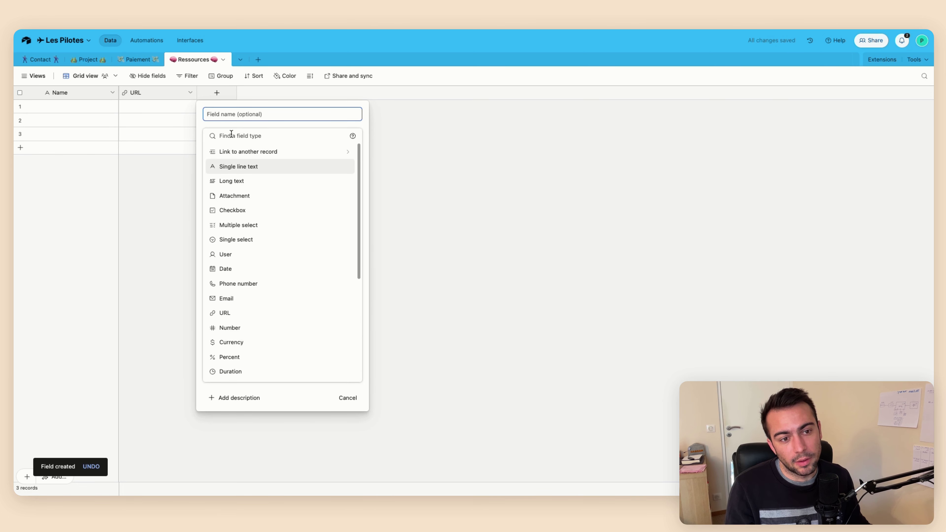
pyautogui.click(233, 171)
pyautogui.click(227, 113)
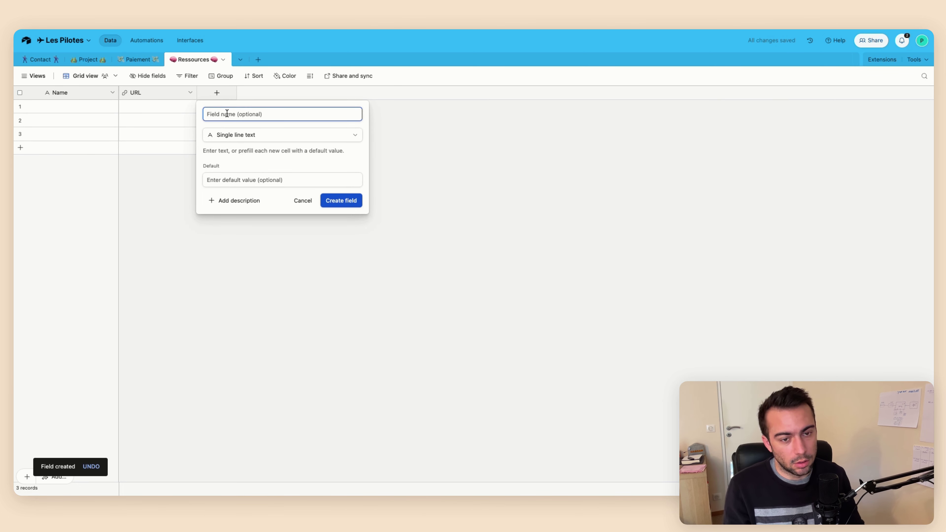
pyautogui.click(299, 181)
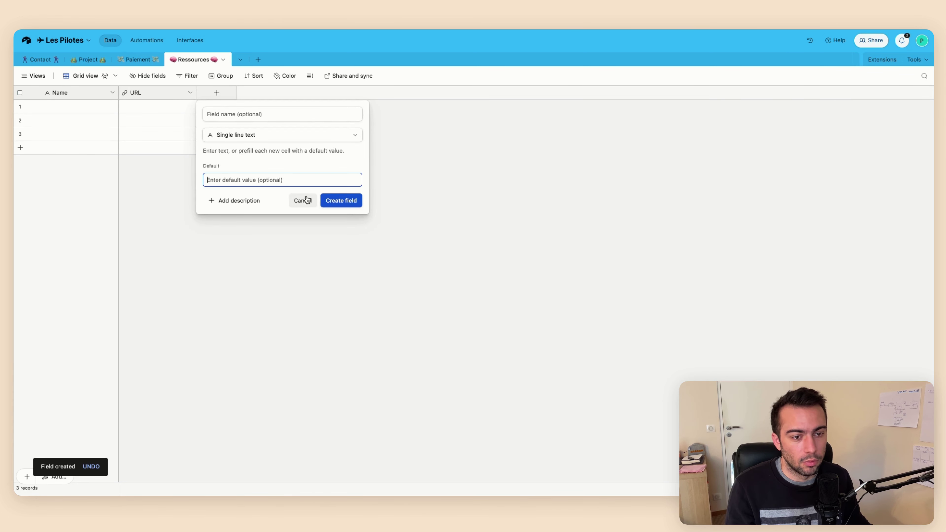
pyautogui.click(303, 200)
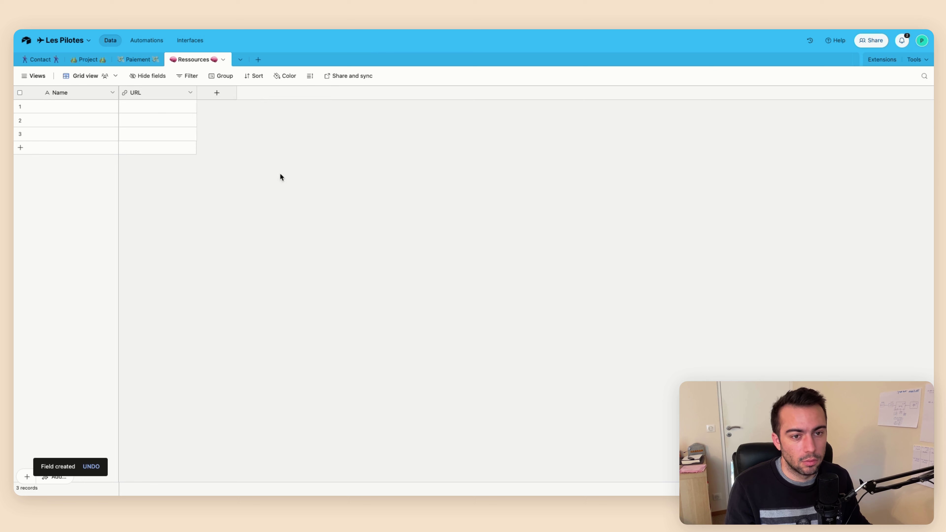
pyautogui.click(234, 92)
pyautogui.scroll(-5, 261, 242)
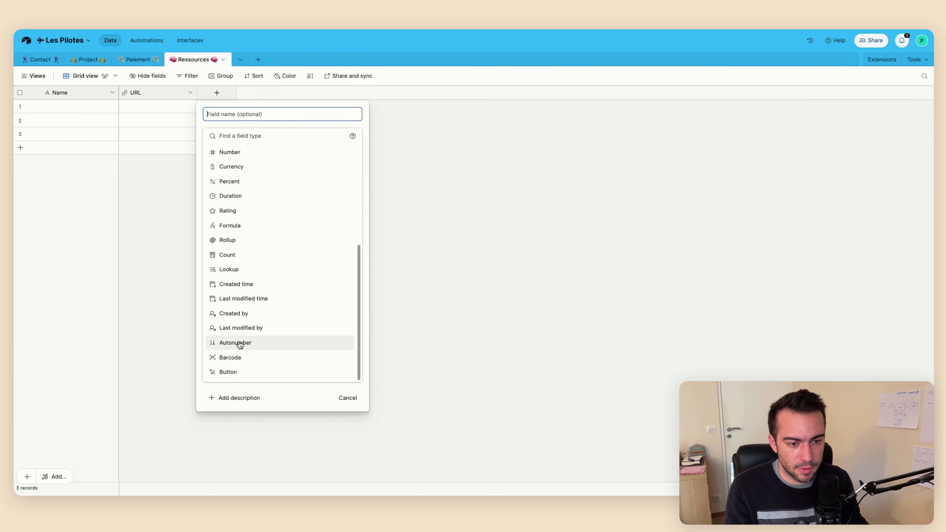
pyautogui.scroll(4, 238, 261)
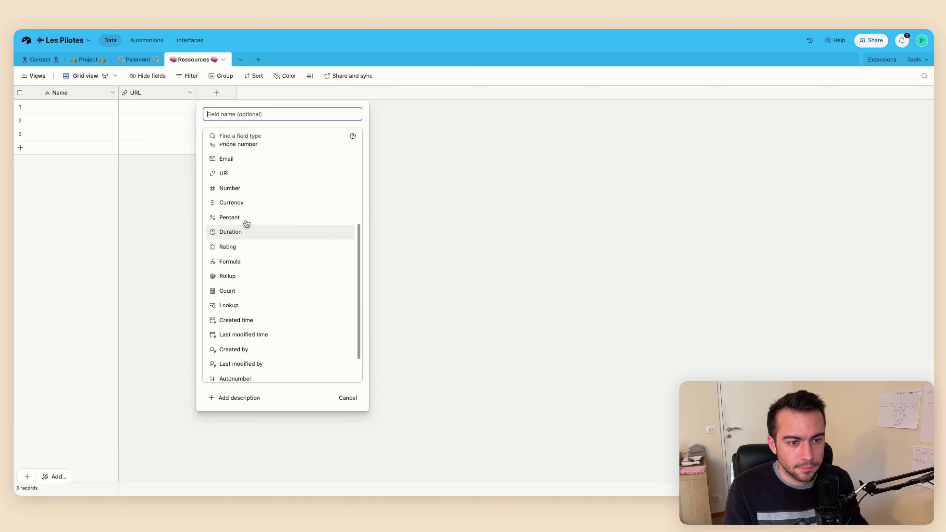
pyautogui.scroll(5, 246, 187)
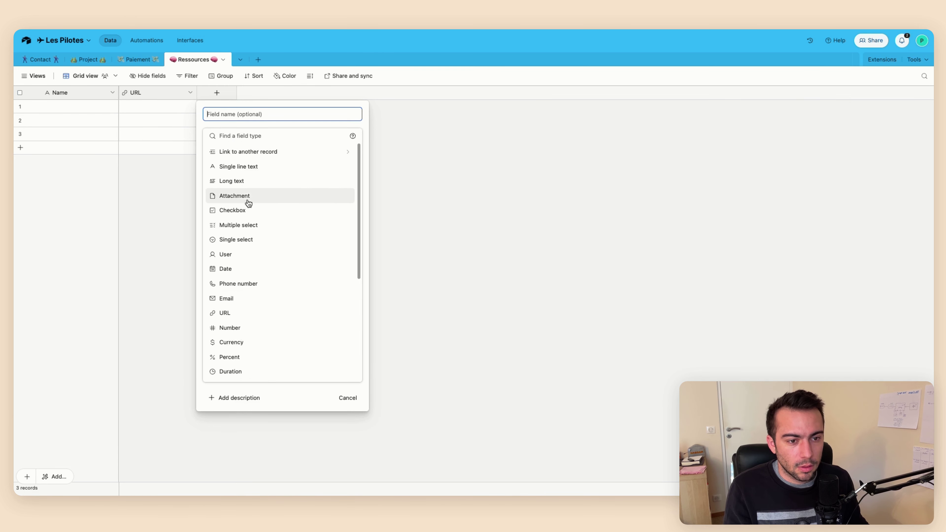
pyautogui.click(246, 195)
pyautogui.click(330, 182)
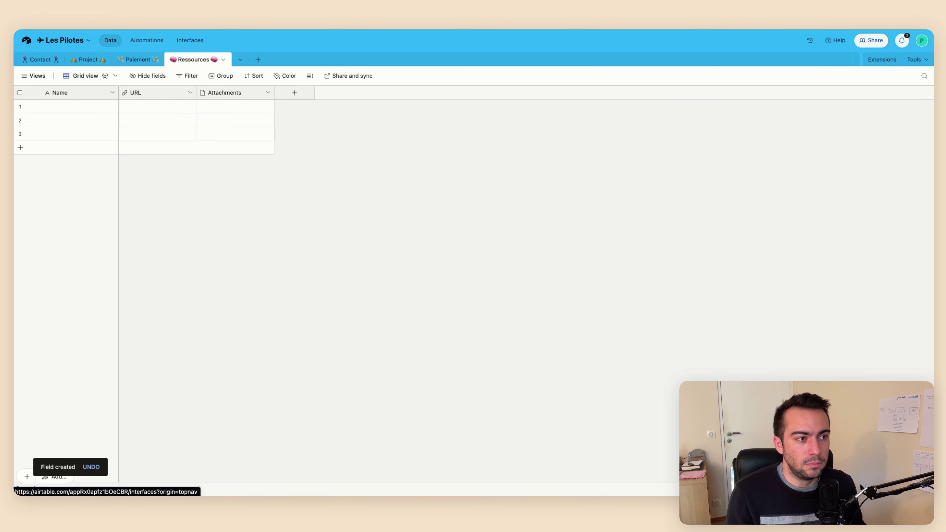
# Look through the Contact, Project and Paiement tables, then return to Ressources
pyautogui.click(41, 61)
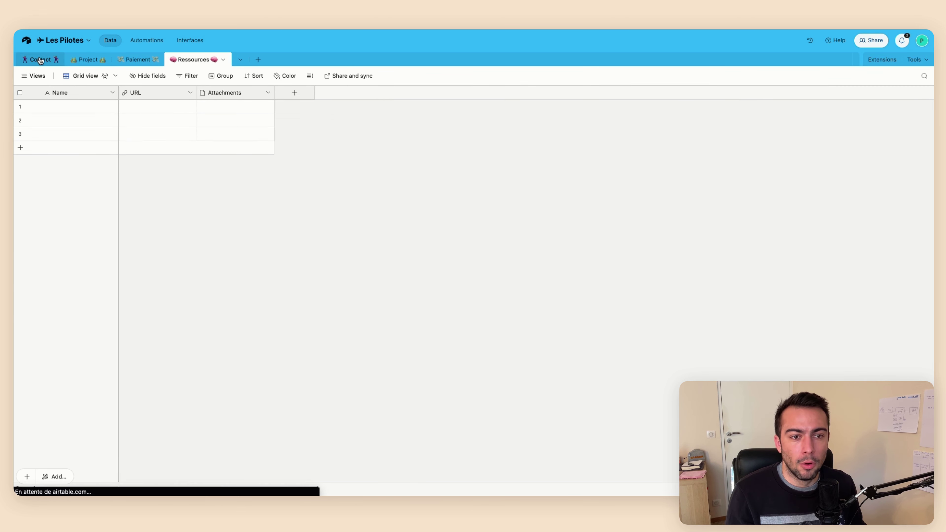
pyautogui.click(89, 59)
pyautogui.click(139, 59)
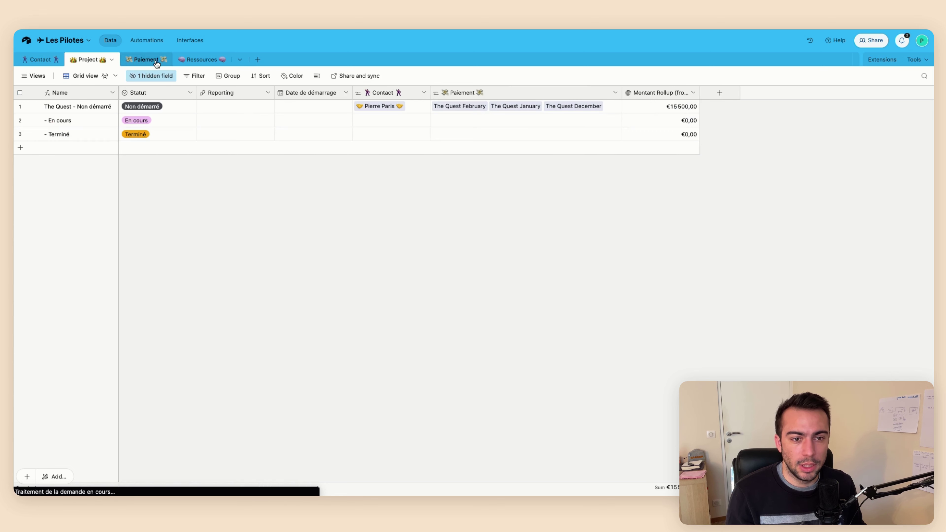
pyautogui.click(200, 60)
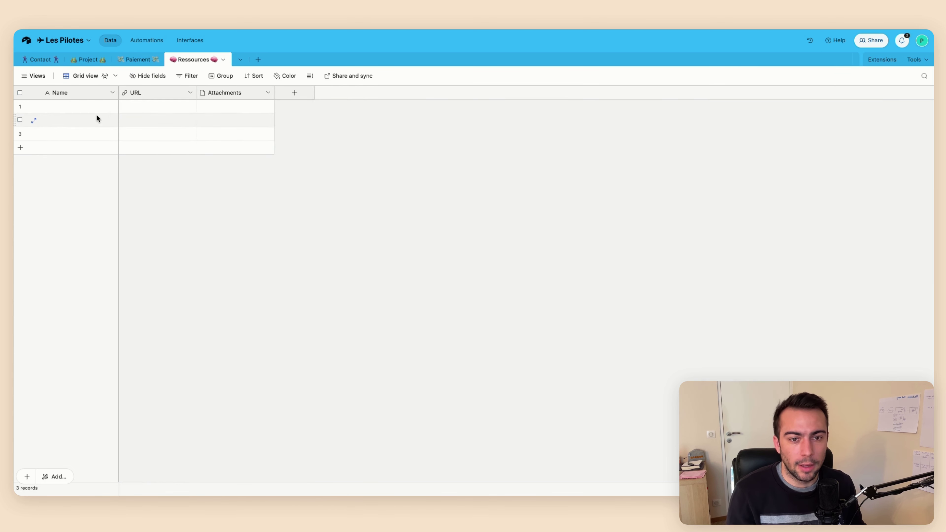
# Name the first Ressources record 'Ressource 1' with URL google.com and open the attachment file picker
pyautogui.click(79, 106)
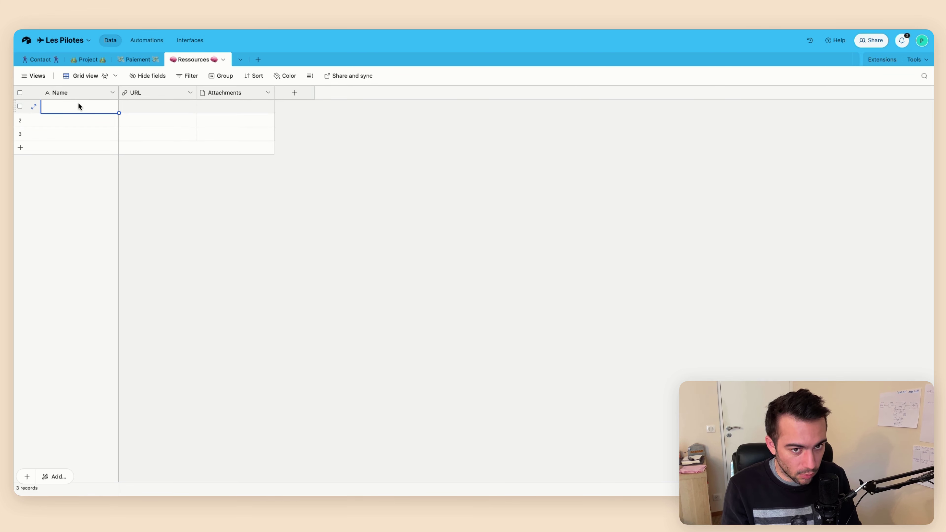
pyautogui.write('Ress')
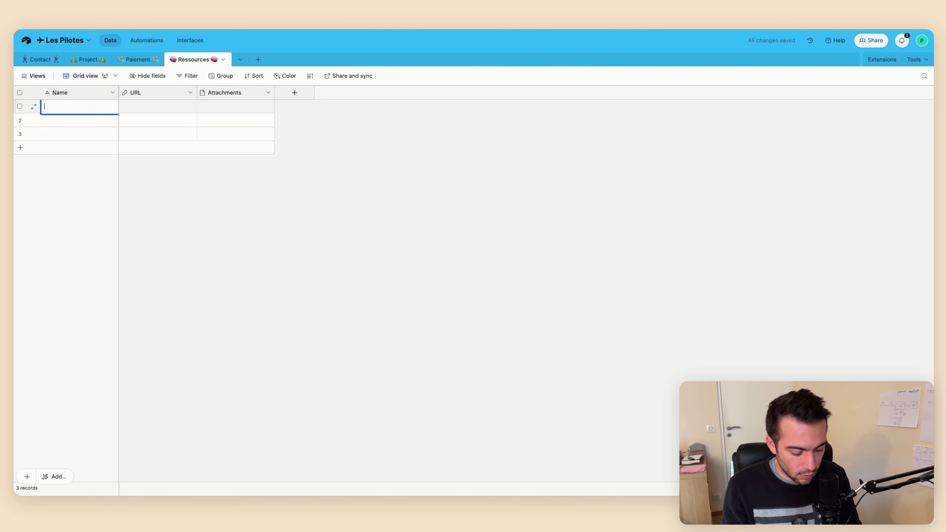
pyautogui.write('ource 1')
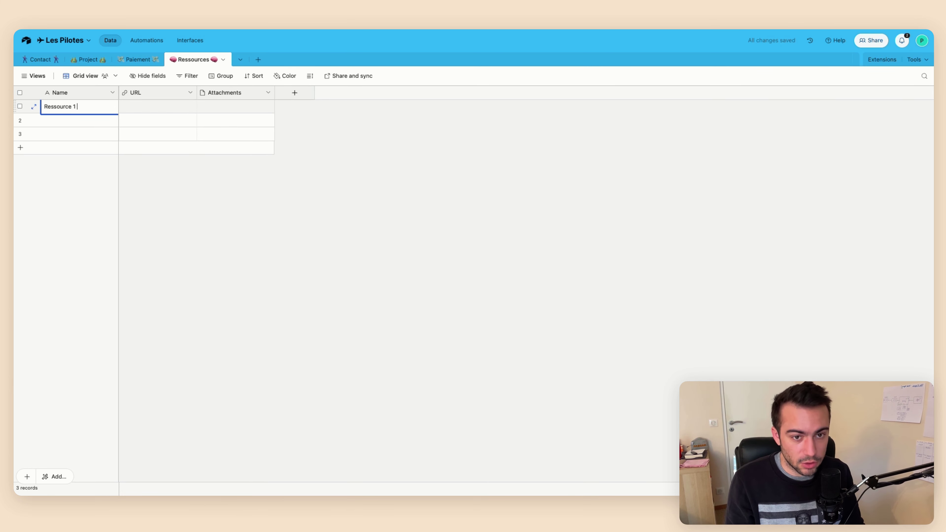
pyautogui.press('Tab')
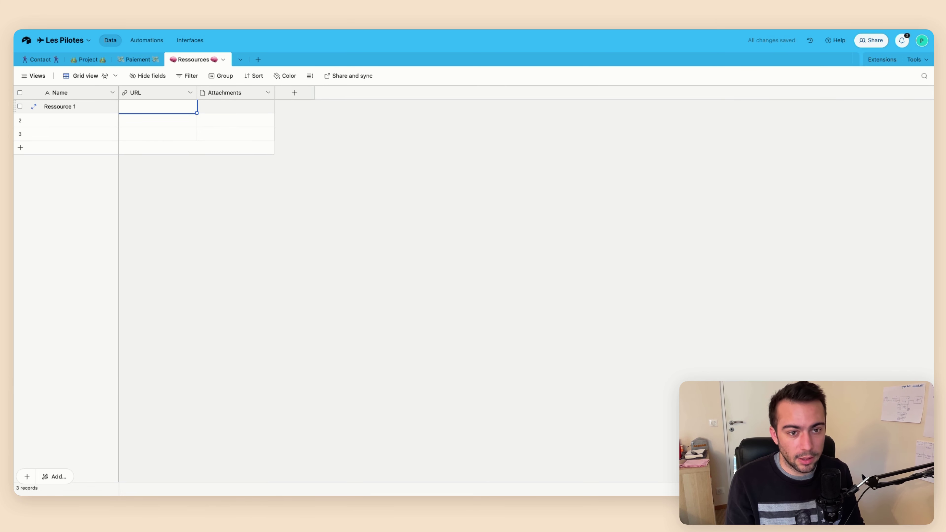
pyautogui.write('google.com')
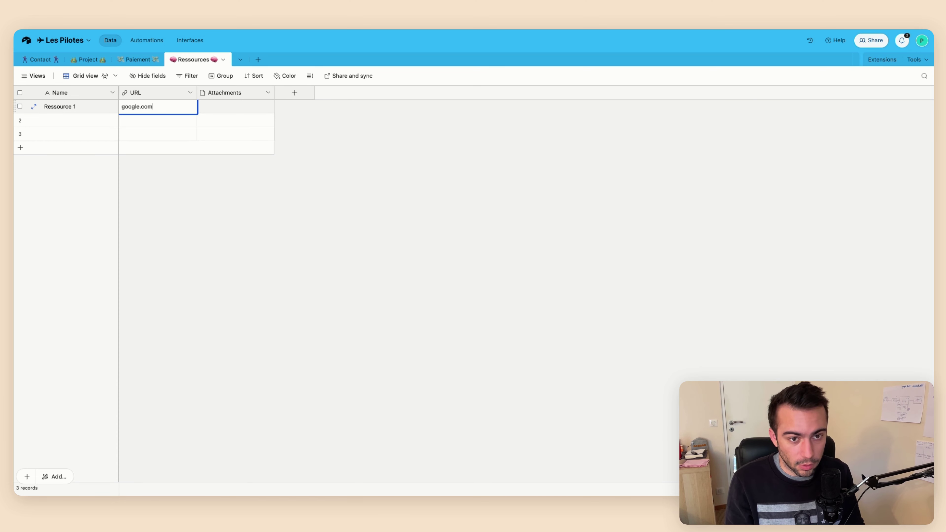
pyautogui.press('Tab')
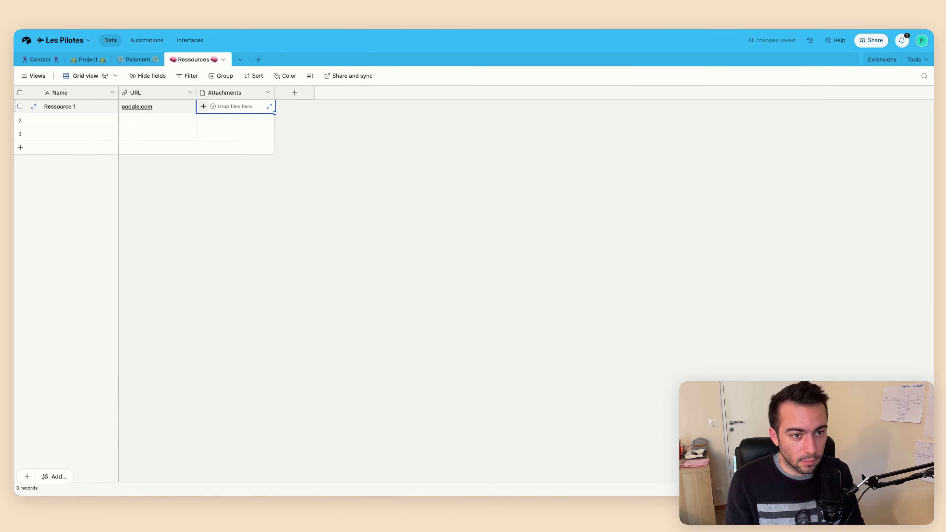
pyautogui.press('Return')
pyautogui.press('Escape')
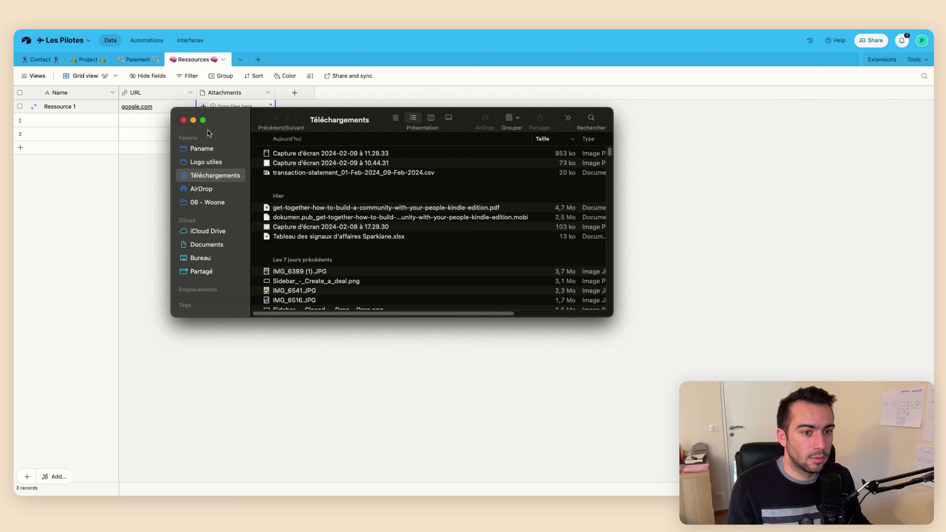
# Drag image files from Téléchargements into the Attachments cells of rows 1, 2 and 3
pyautogui.moveTo(209, 133); pyautogui.dragTo(945, 141)
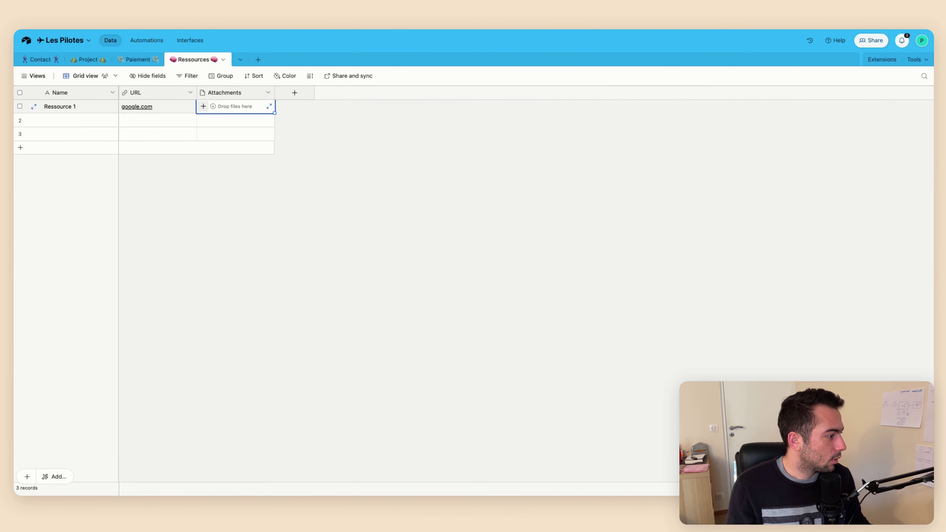
pyautogui.moveTo(426, 148); pyautogui.dragTo(224, 109)
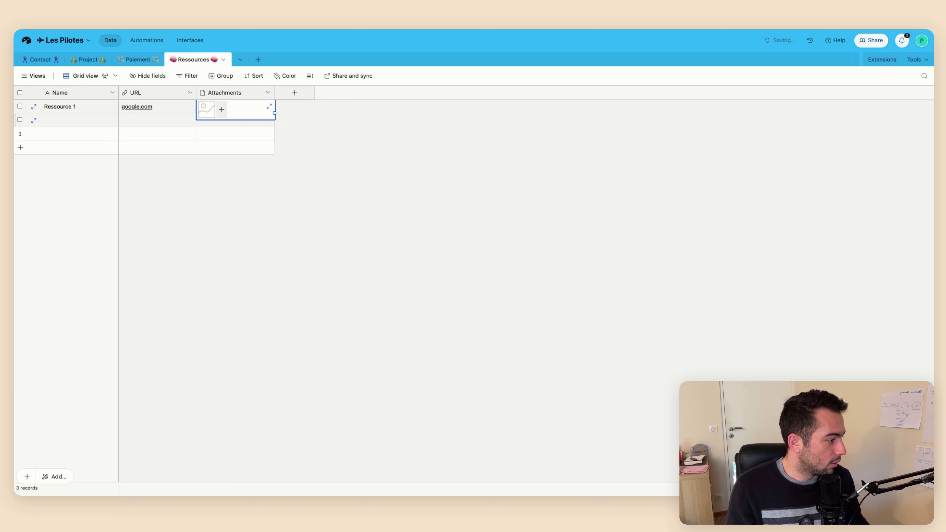
pyautogui.moveTo(419, 175); pyautogui.dragTo(231, 119)
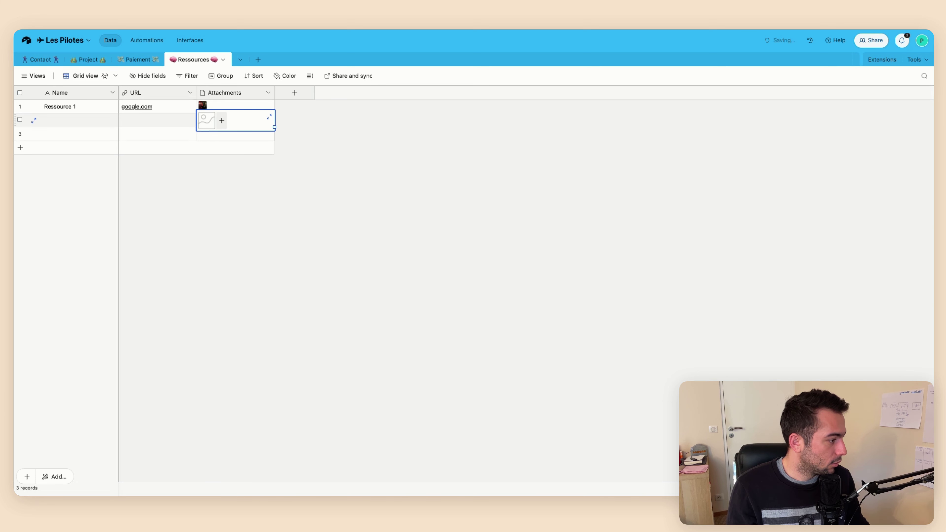
pyautogui.moveTo(419, 175); pyautogui.dragTo(220, 139)
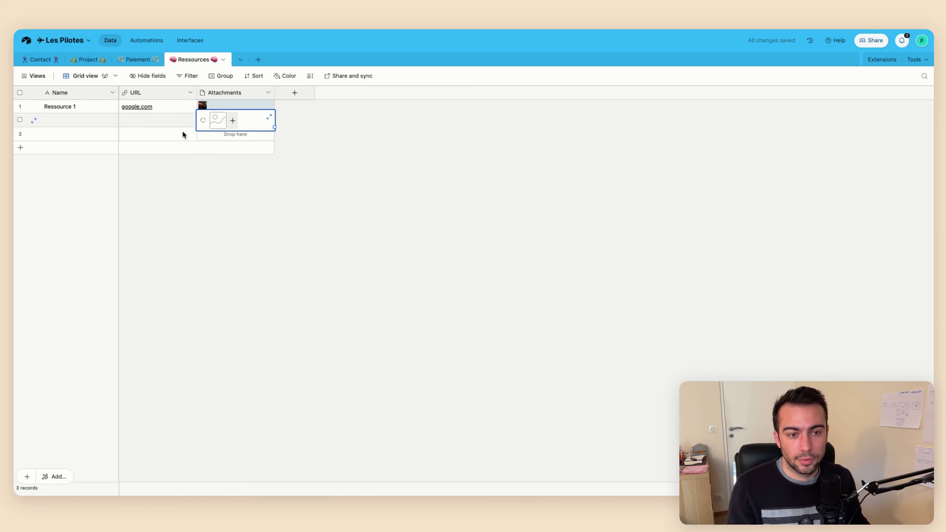
# Enter facebook.com and jointhequest.co as the URLs of rows 2 and 3
pyautogui.click(149, 123)
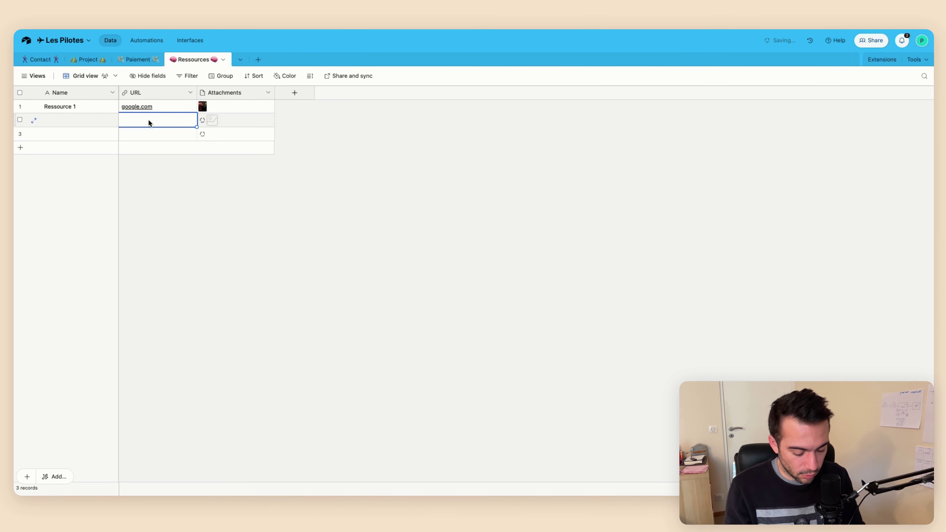
pyautogui.write('facebook')
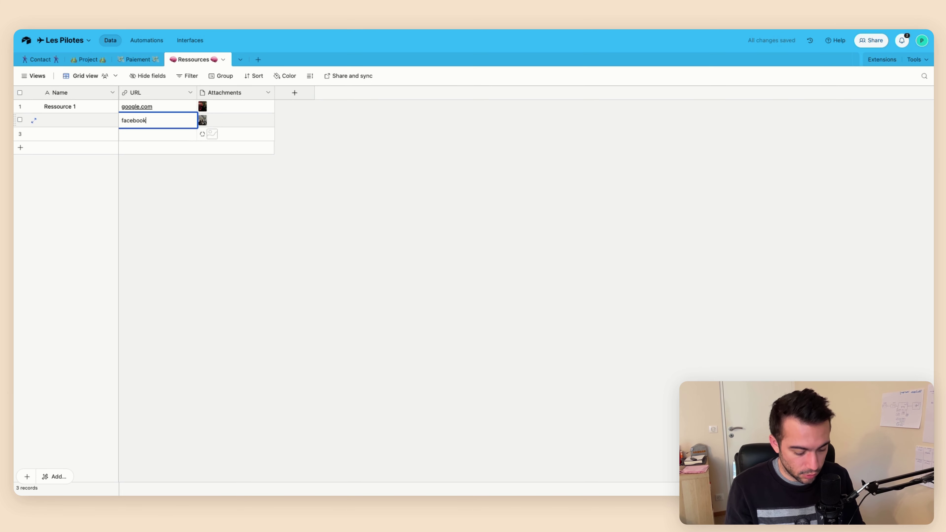
pyautogui.write('.com')
pyautogui.press('Return')
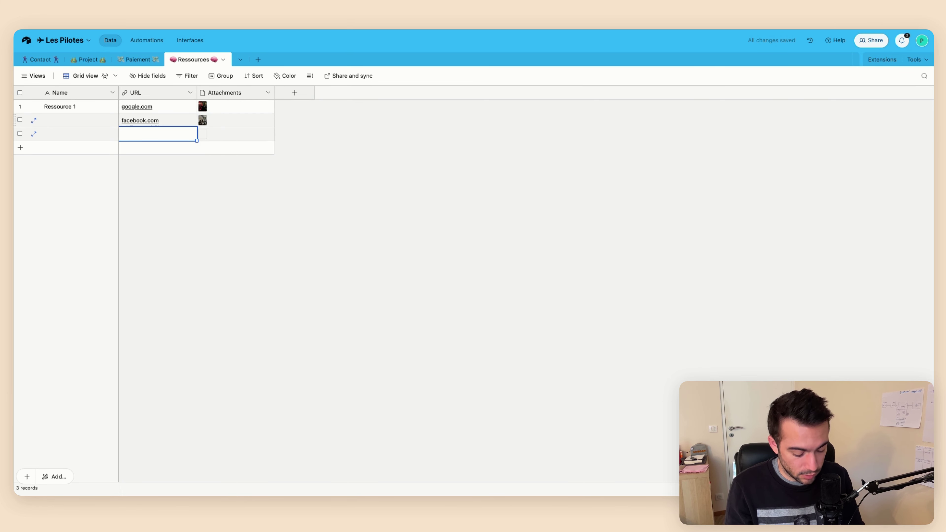
pyautogui.write('jointhe')
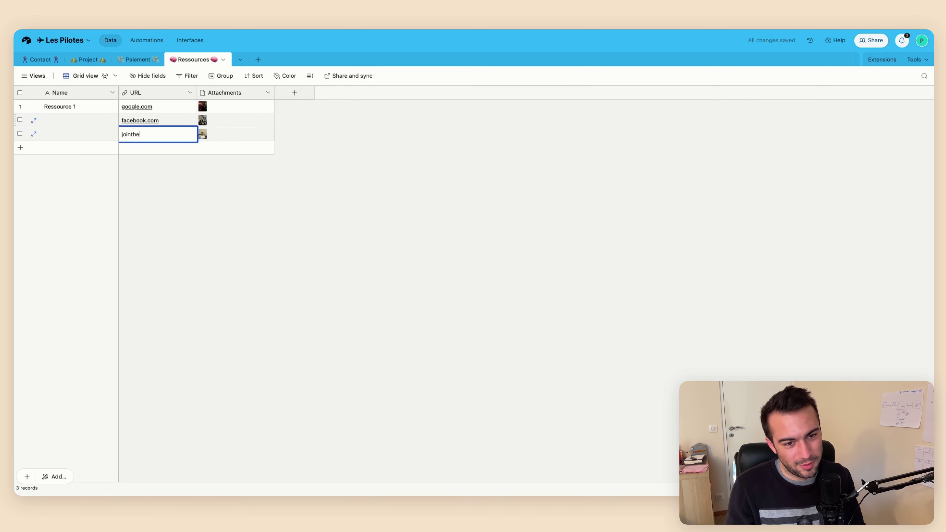
pyautogui.write('quest.co')
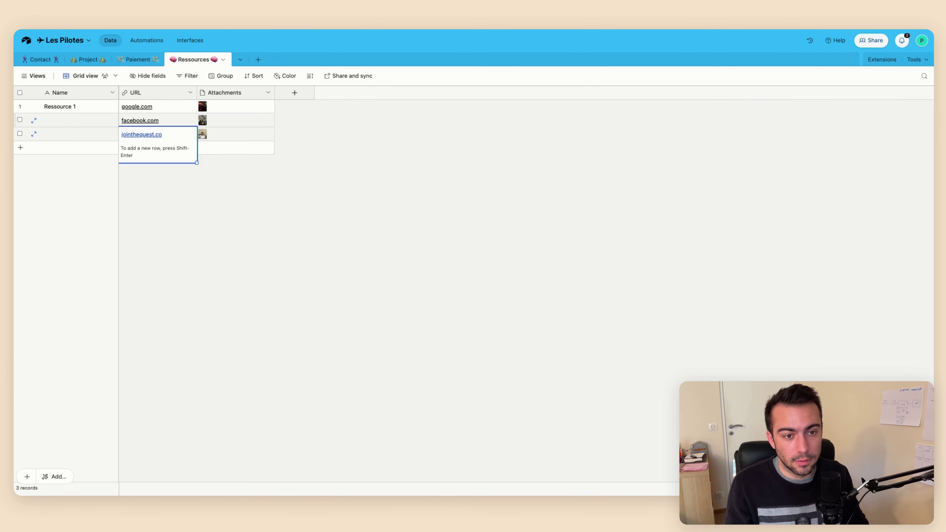
pyautogui.press('Return')
# Copy the name 'Ressource 1' into the Name cells of rows 2 and 3
pyautogui.press('Left')
pyautogui.press('Up')
pyautogui.press('Up')
pyautogui.hotkey('ctrl', 'c')
pyautogui.press('Down')
pyautogui.hotkey('ctrl', 'v')
pyautogui.press('Down')
pyautogui.hotkey('ctrl', 'v')
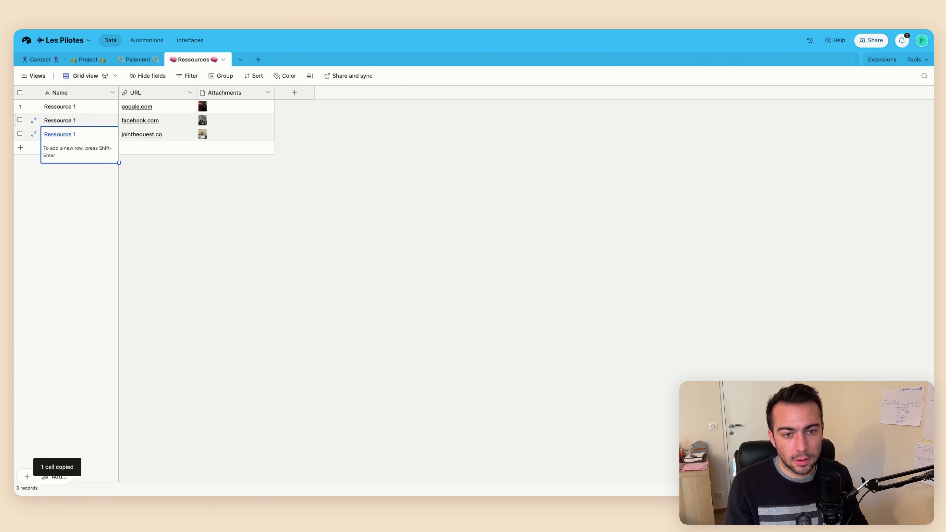
# Change the copied names to 'Ressource 2' and 'Ressource 3'
pyautogui.doubleClick(102, 120)
pyautogui.press('BackSpace')
pyautogui.write('2')
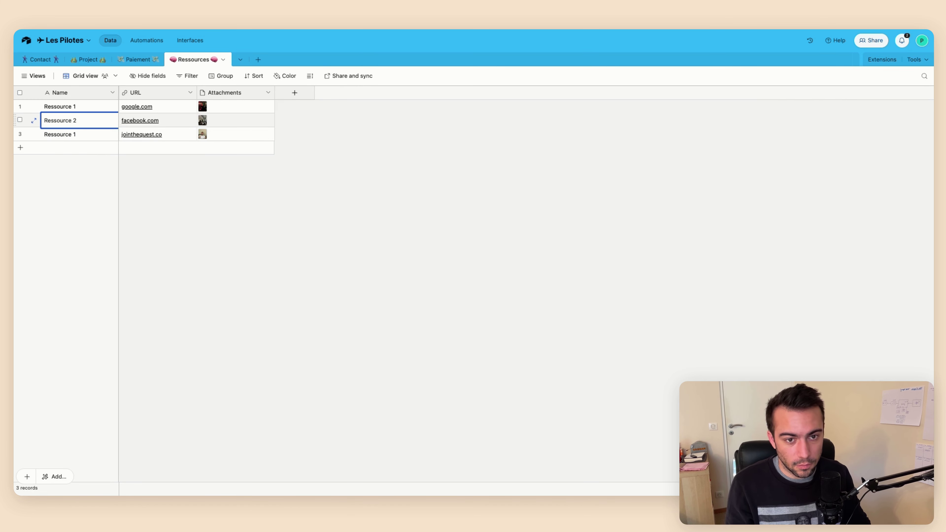
pyautogui.click(79, 135)
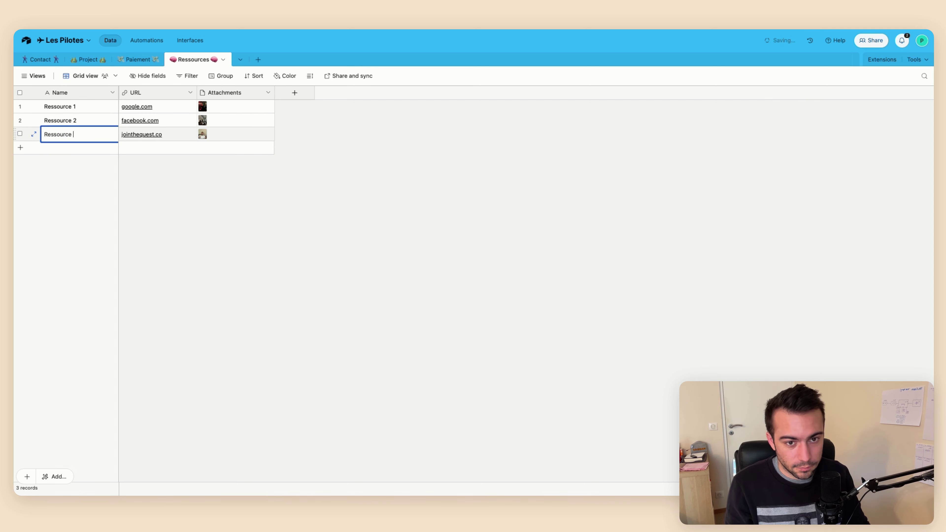
pyautogui.doubleClick(91, 128)
pyautogui.press('BackSpace')
pyautogui.write('3')
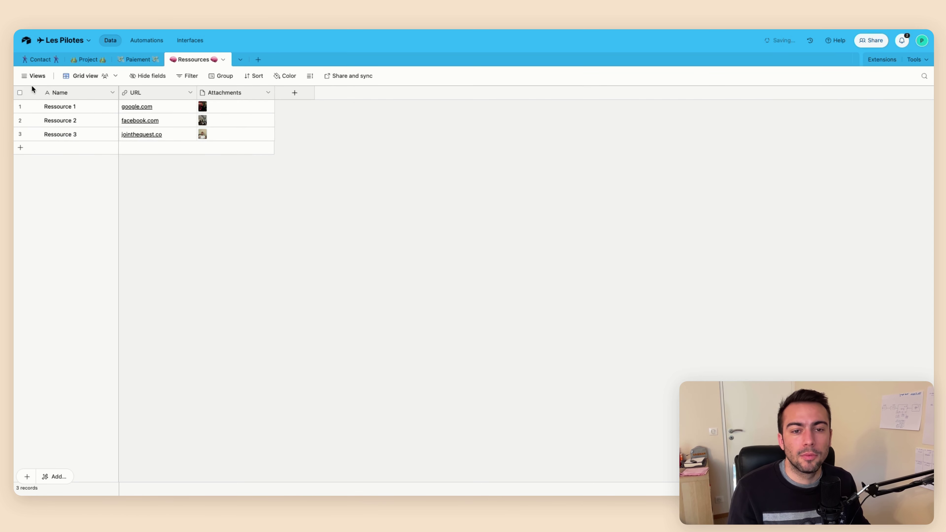
pyautogui.click(33, 76)
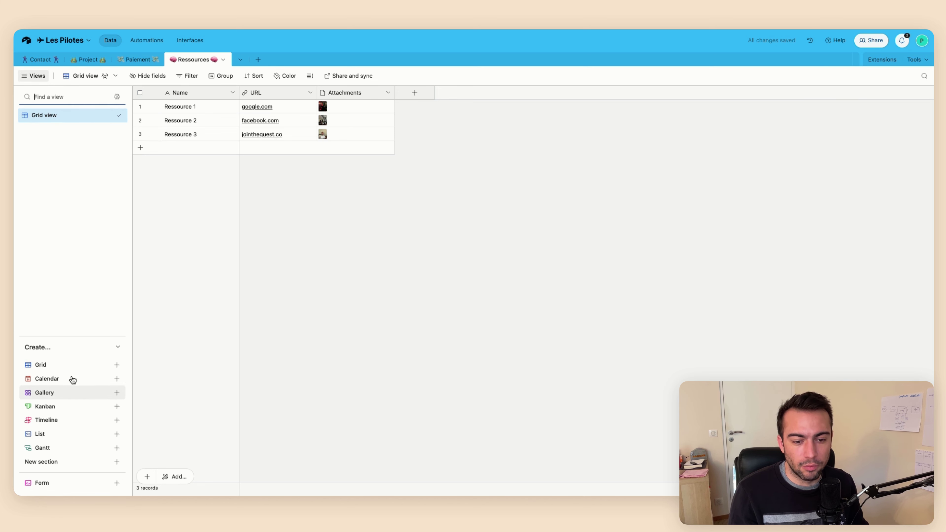
# Create a gallery view named 'Ressources - Les Pilotes'
pyautogui.click(65, 398)
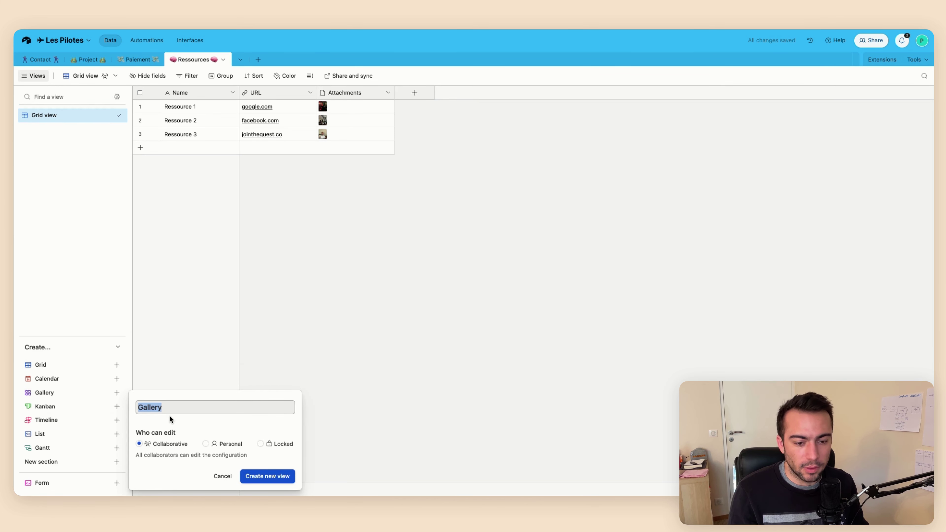
pyautogui.write('Ressources - Les Pi')
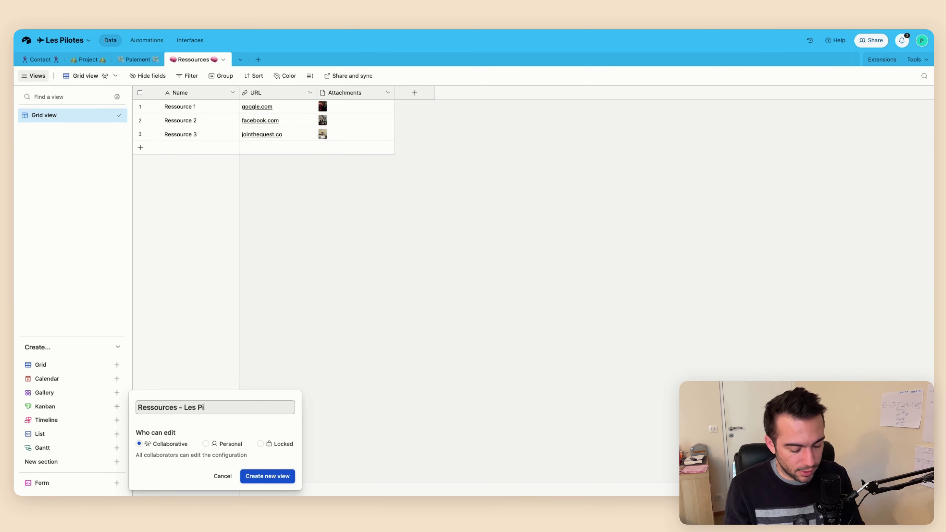
pyautogui.write('lotes')
pyautogui.press('Return')
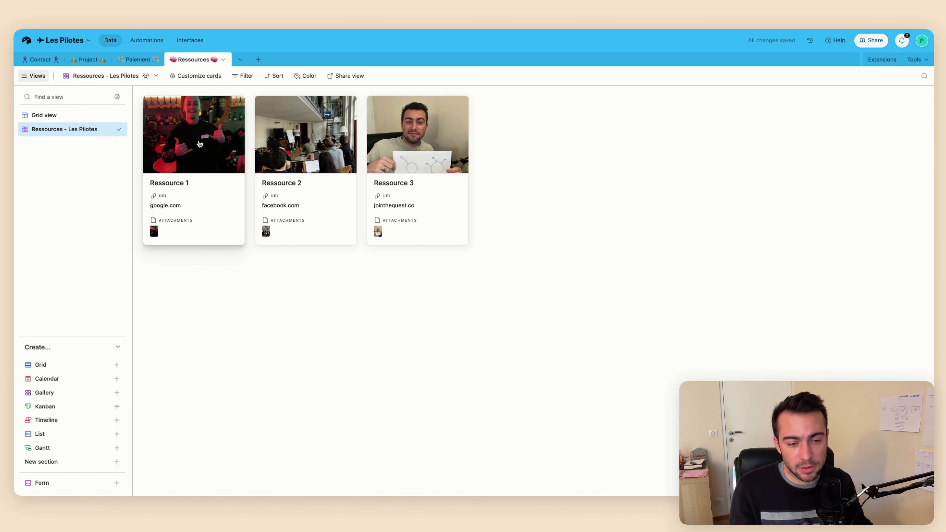
# Hide the Attachments field on the gallery cards and create a shareable view link
pyautogui.click(207, 77)
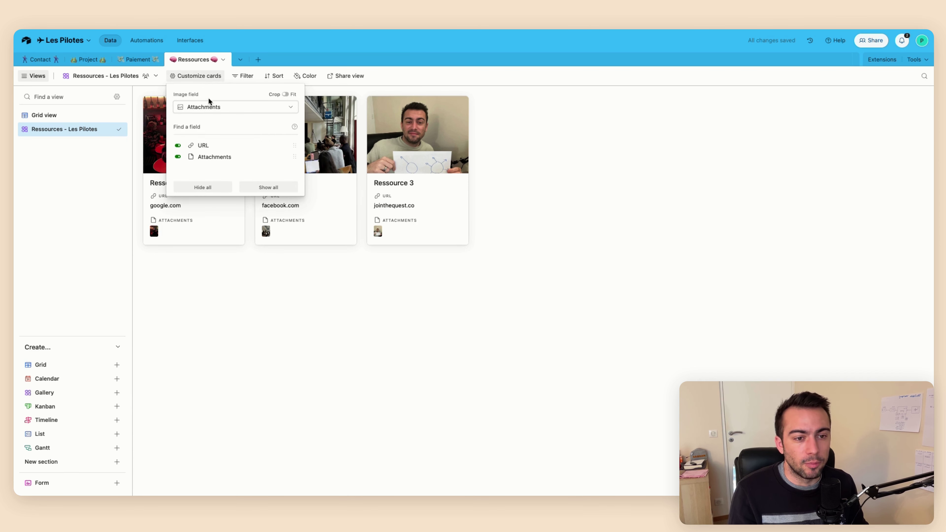
pyautogui.click(210, 155)
pyautogui.click(208, 280)
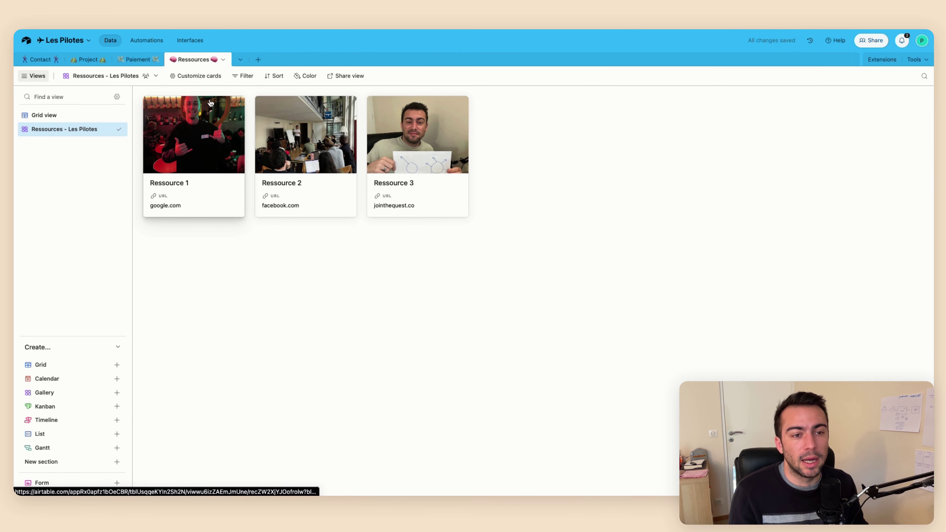
pyautogui.click(208, 79)
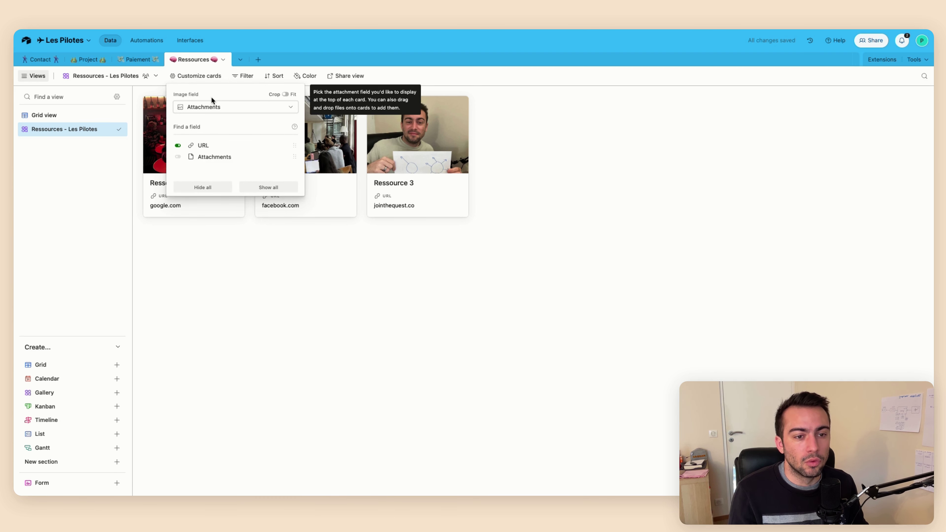
pyautogui.click(198, 243)
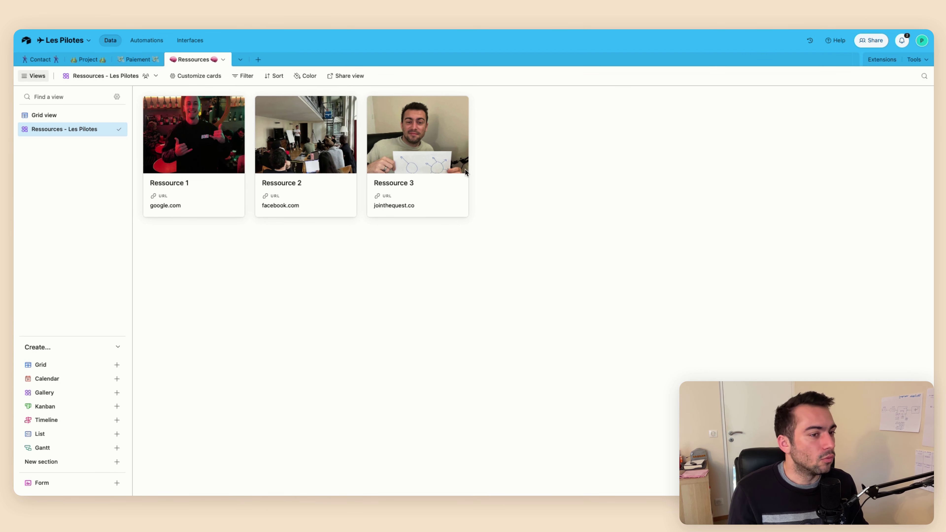
pyautogui.click(345, 76)
pyautogui.click(428, 98)
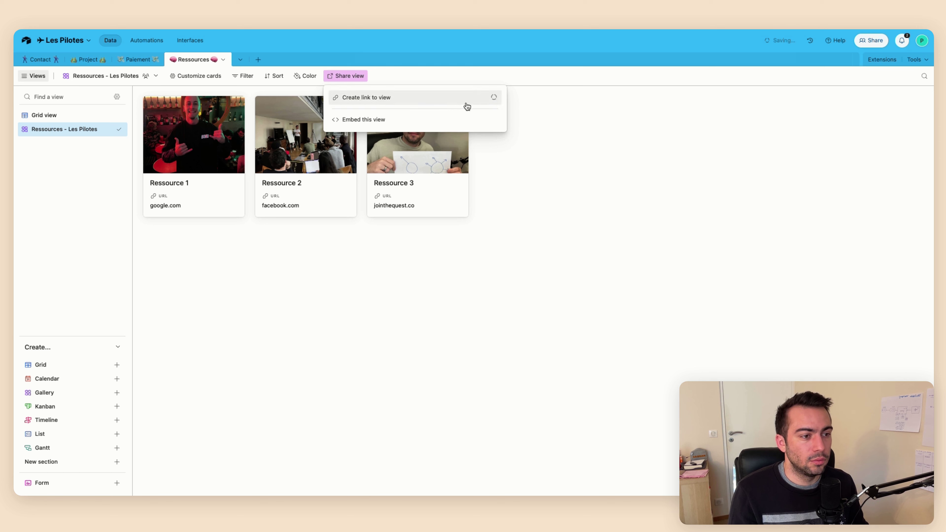
# Copy the gallery's share link and load it in a new browser window
pyautogui.click(480, 111)
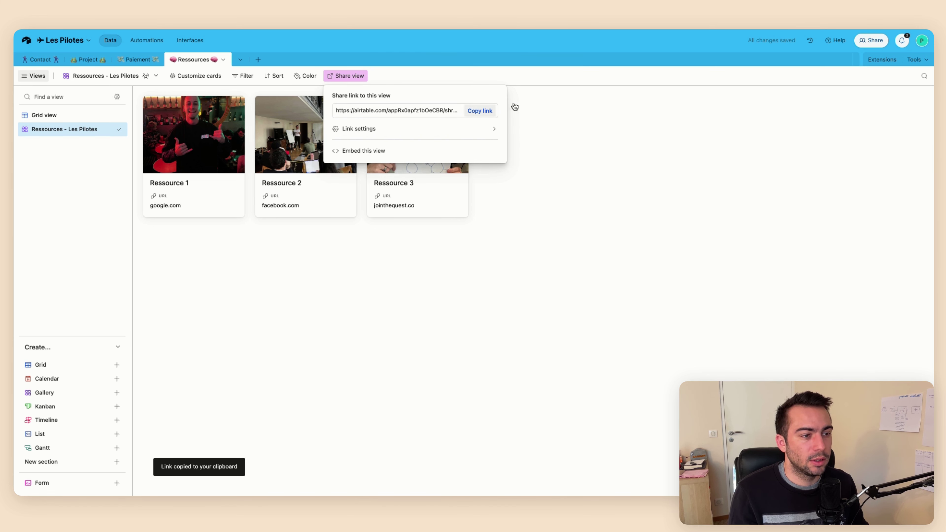
pyautogui.press('super+n')
pyautogui.press('super+v')
pyautogui.press('Return')
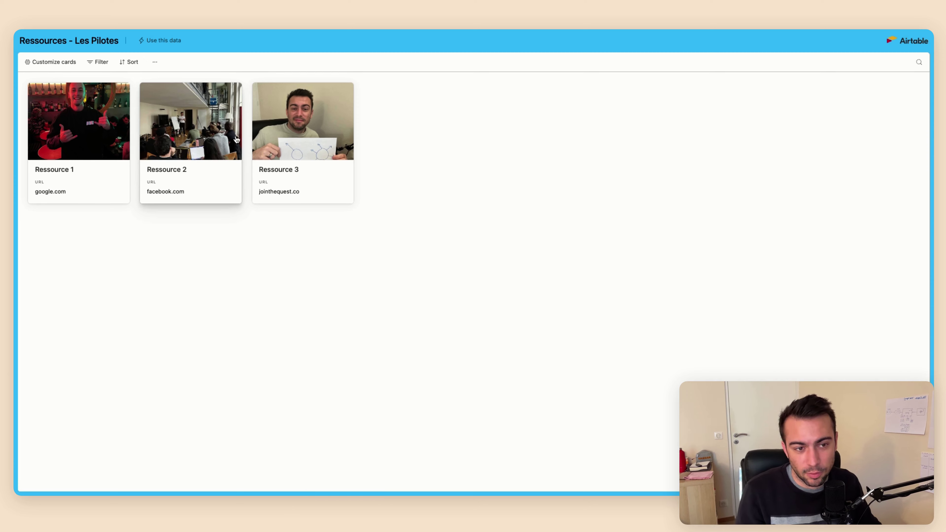
# Preview Ressource 2's record on the shared page, then return to the Ressources Grid view
pyautogui.click(206, 143)
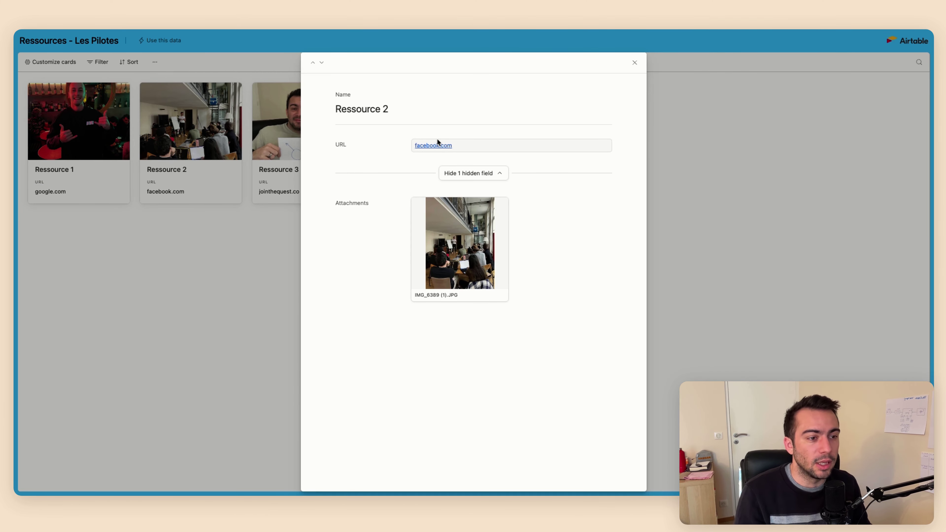
pyautogui.click(172, 200)
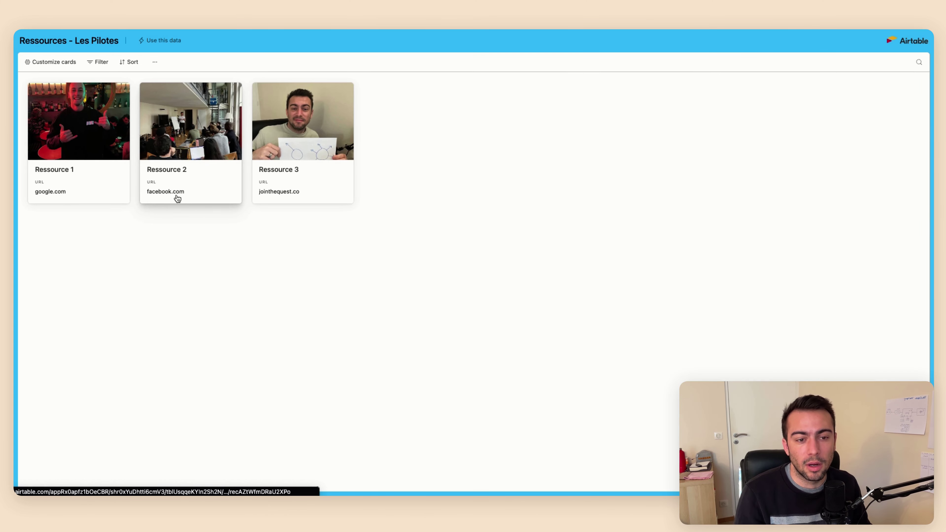
pyautogui.hotkey('ctrl', 'w')
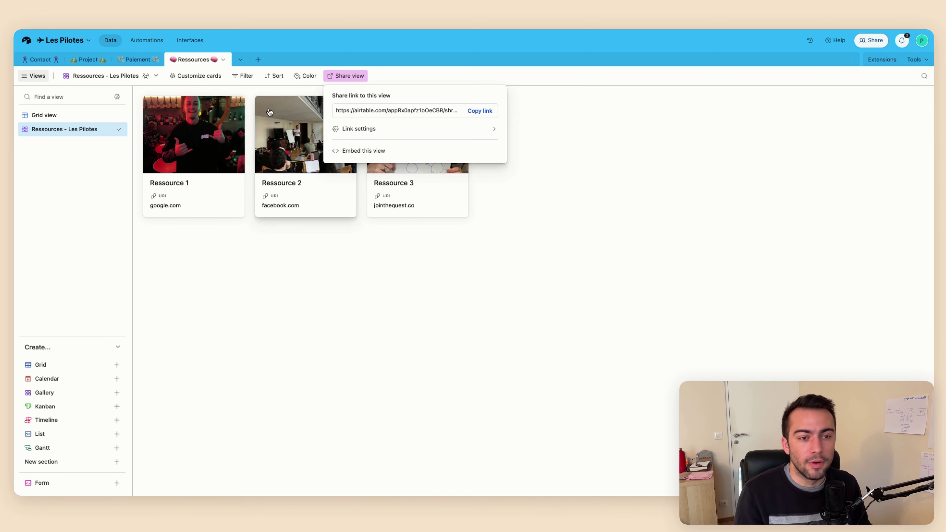
pyautogui.click(78, 115)
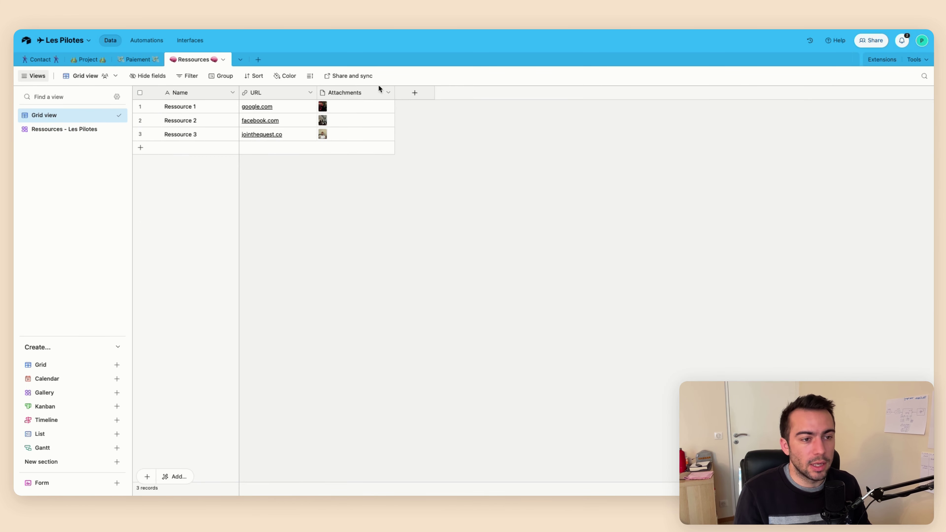
# Start a new Button-type field, entering 'Ooir la ressource' as a first attempt
pyautogui.click(415, 92)
pyautogui.scroll(-5, 450, 224)
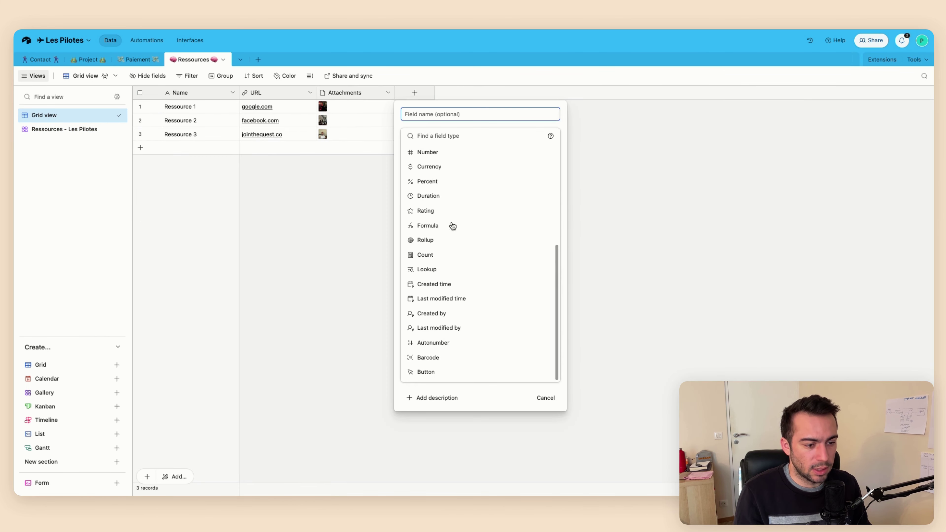
pyautogui.click(443, 371)
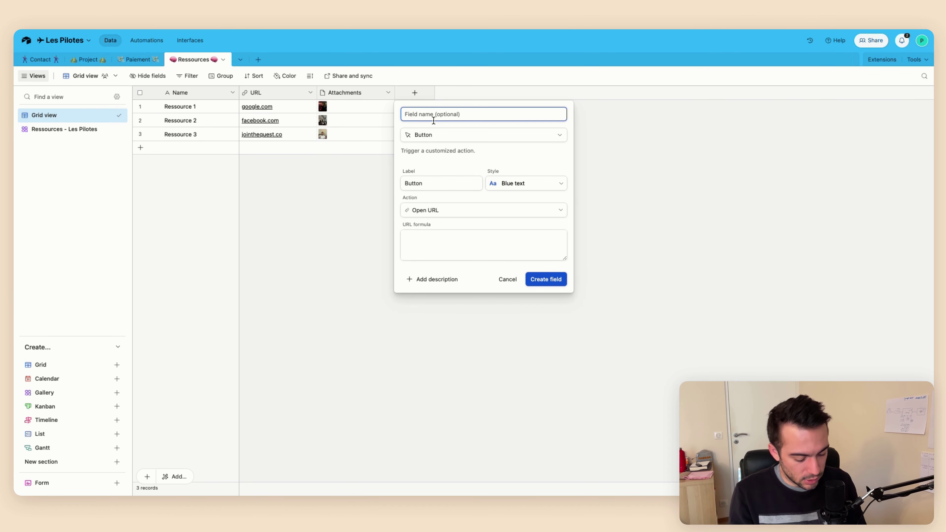
pyautogui.write('O')
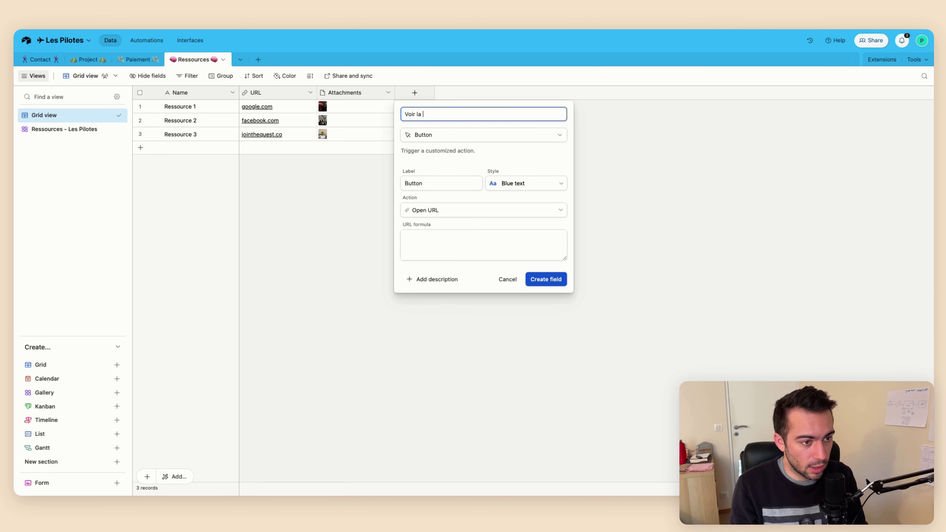
pyautogui.write('oir la ressource')
pyautogui.press('Return')
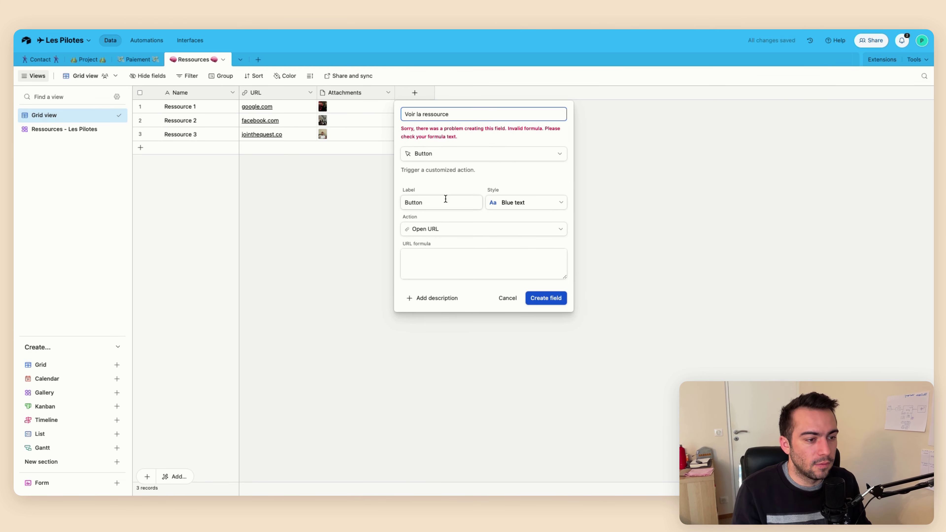
# Point the button at the URL field, label it 'Voir la ressource', name it 'Open', and create it
pyautogui.click(428, 258)
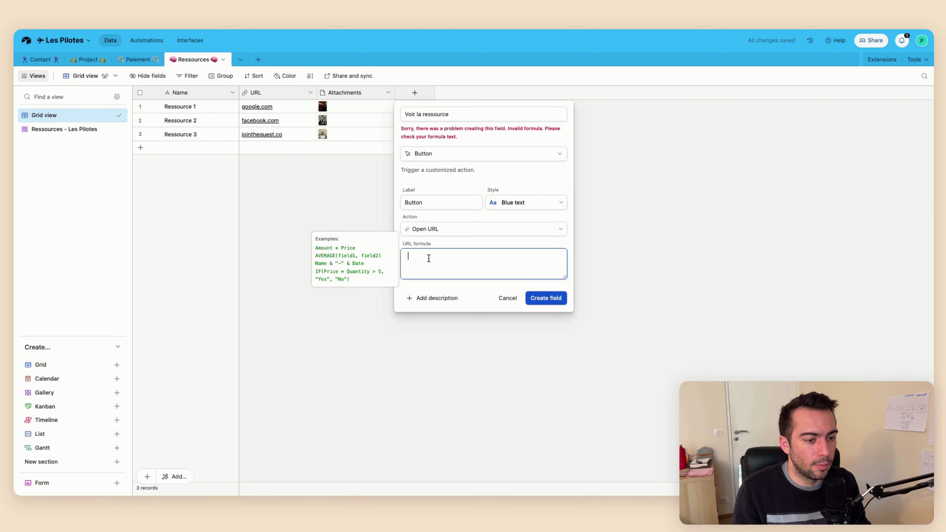
pyautogui.write('URL')
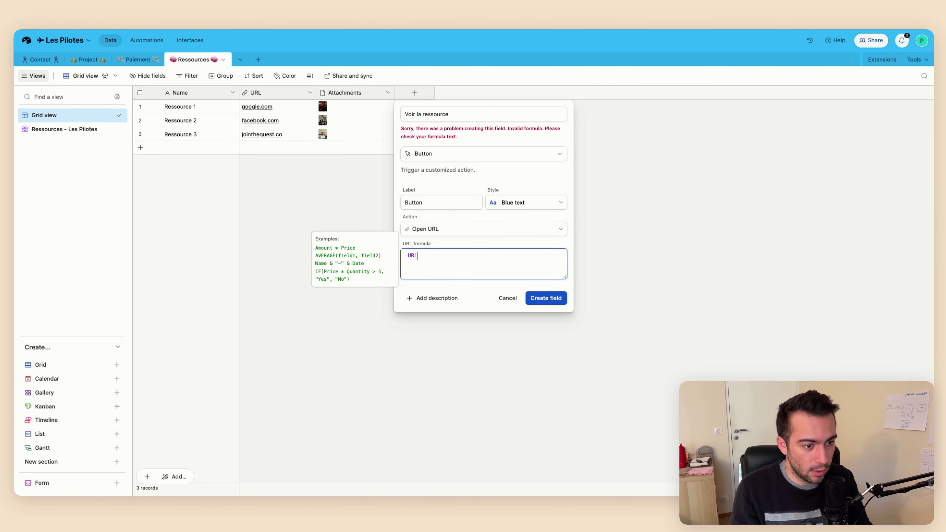
pyautogui.click(431, 296)
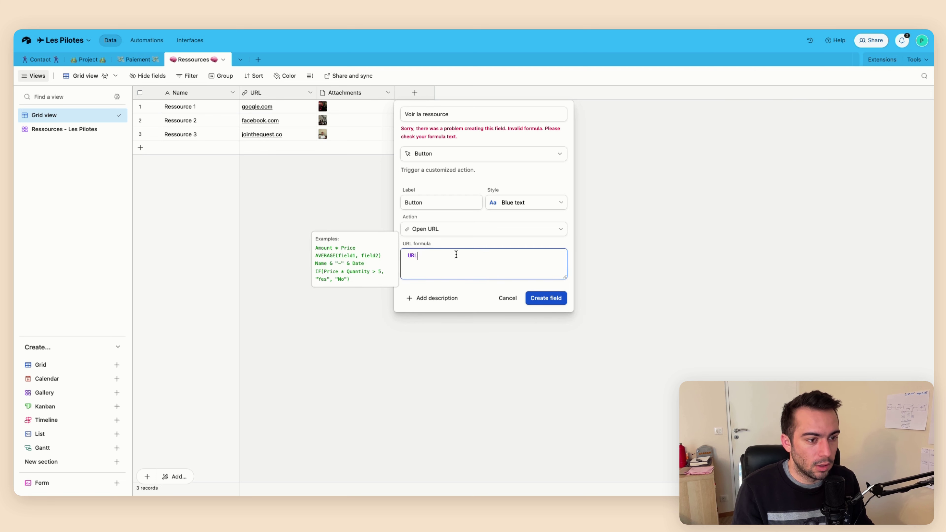
pyautogui.doubleClick(449, 205)
pyautogui.write('Voir ')
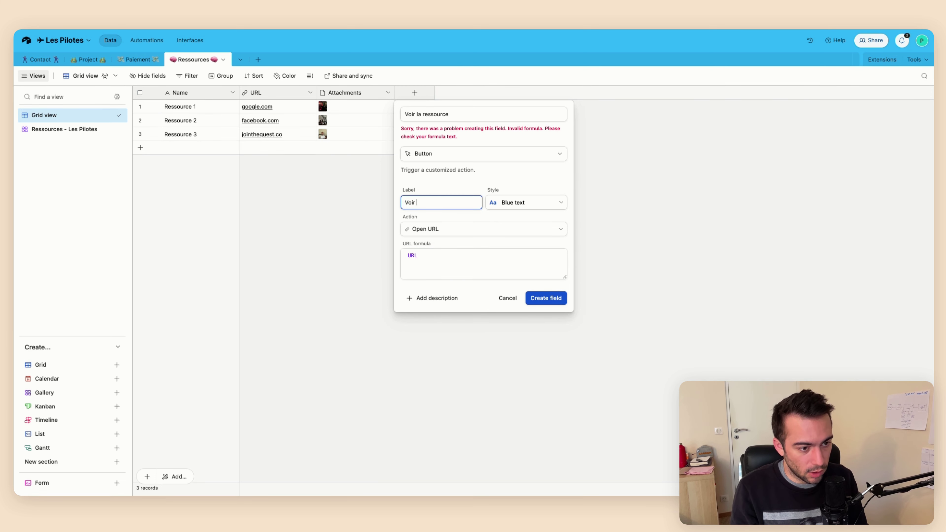
pyautogui.write('la ressource')
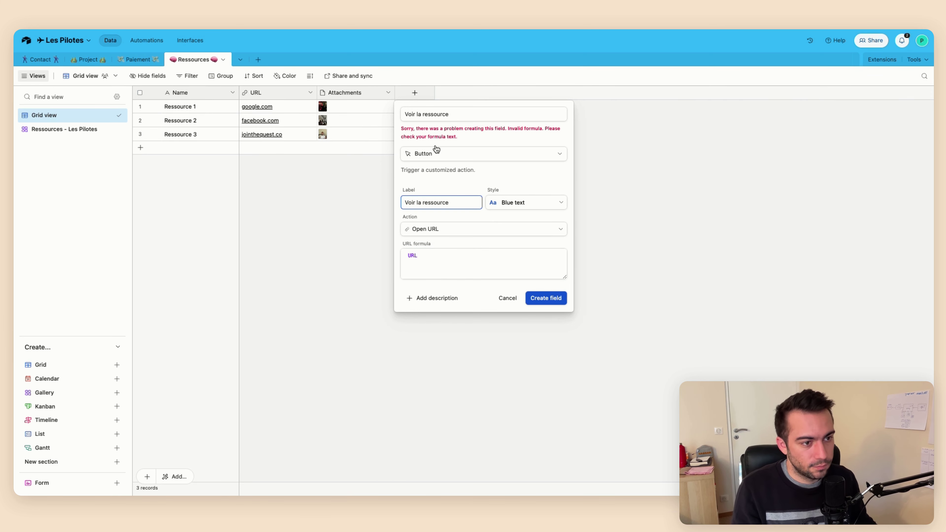
pyautogui.doubleClick(435, 115)
pyautogui.write('Open')
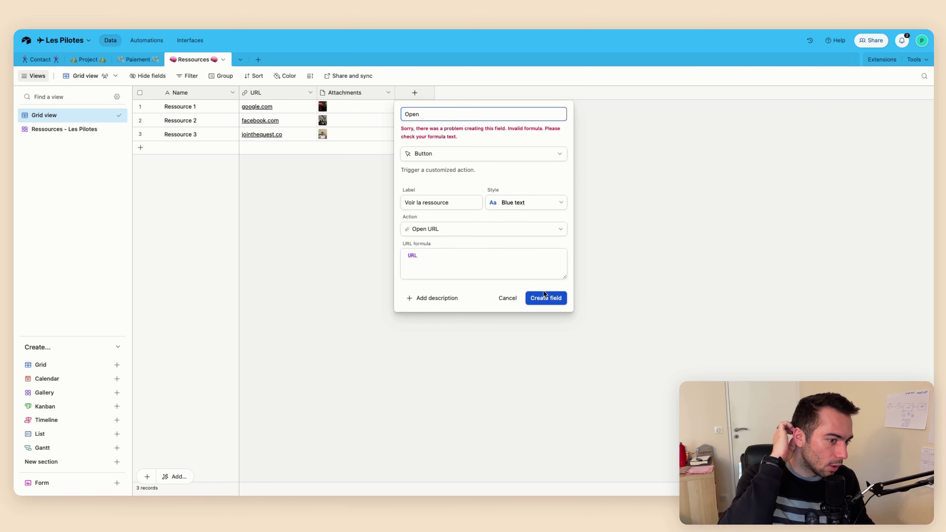
pyautogui.click(544, 297)
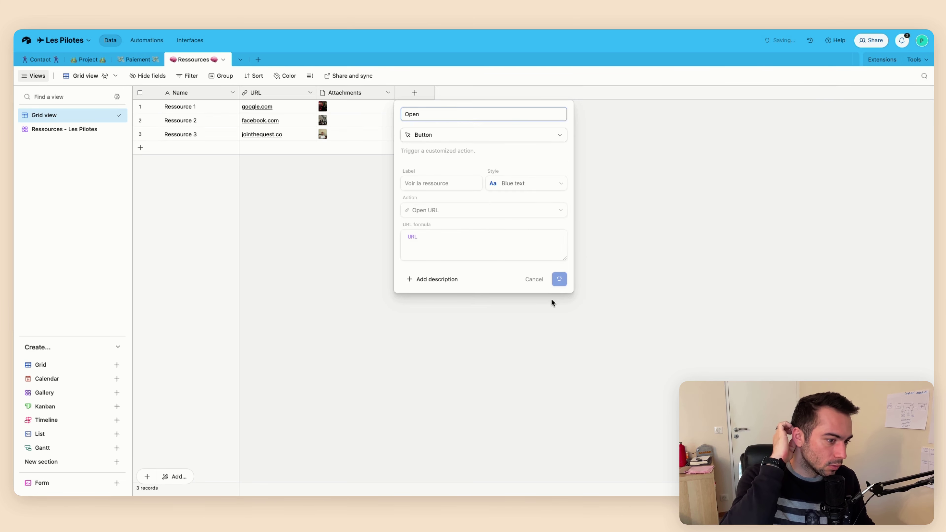
# In the Ressources - Les Pilotes gallery, swap URL for the Open button on cards, then go to Contact
pyautogui.click(41, 129)
pyautogui.click(194, 76)
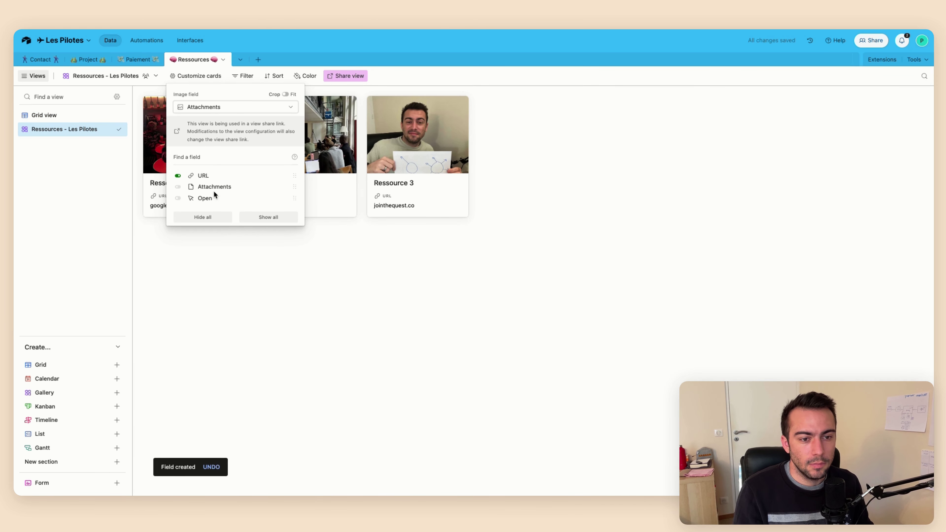
pyautogui.click(209, 176)
pyautogui.click(209, 198)
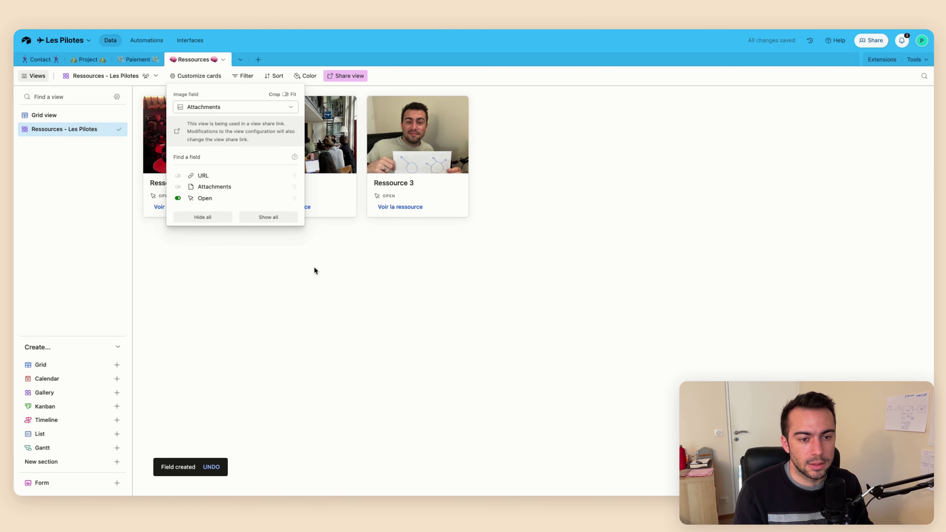
pyautogui.click(328, 303)
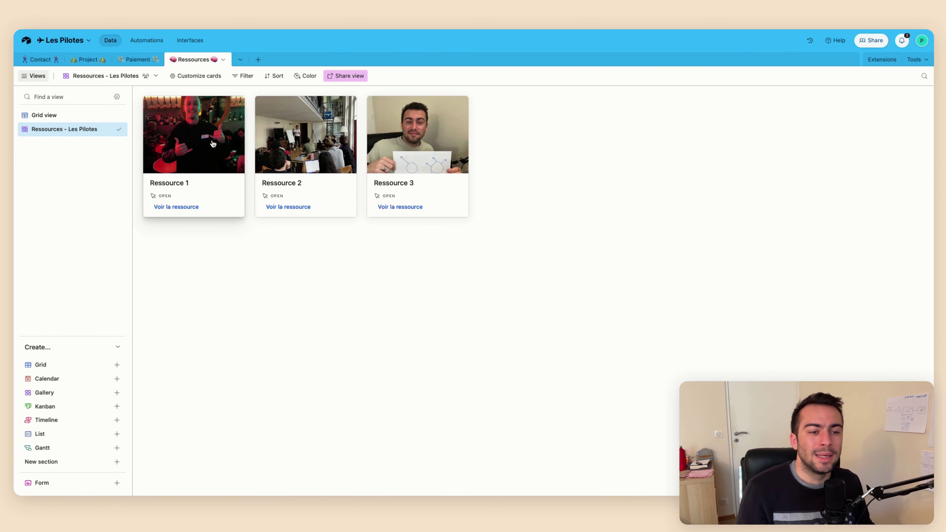
pyautogui.click(185, 77)
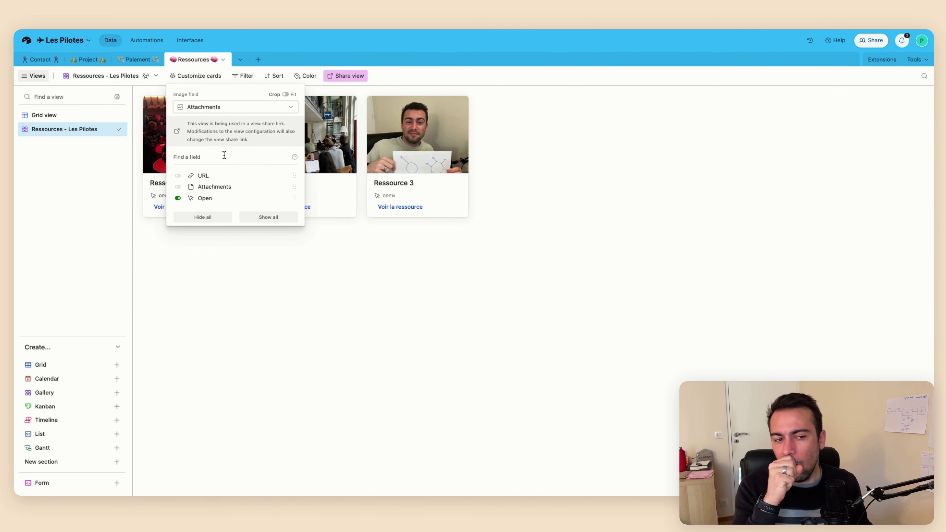
pyautogui.click(230, 246)
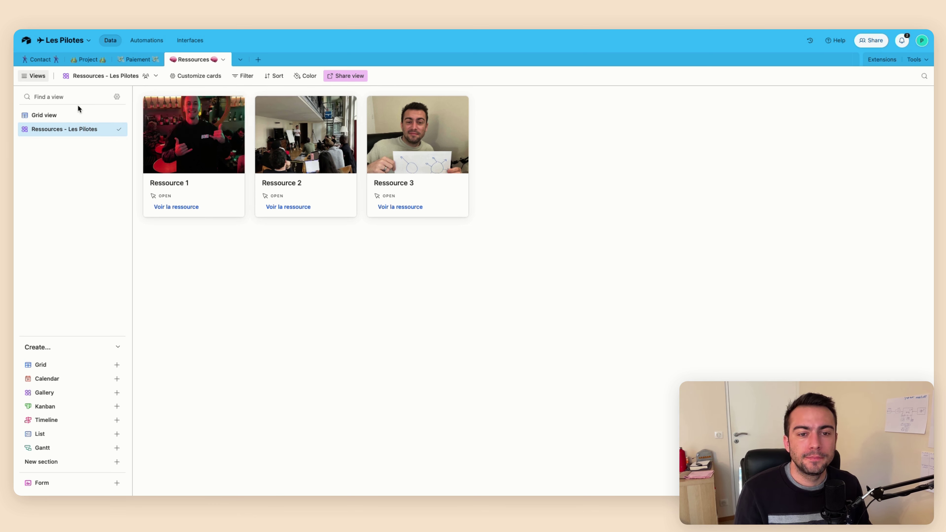
pyautogui.click(75, 116)
pyautogui.click(39, 60)
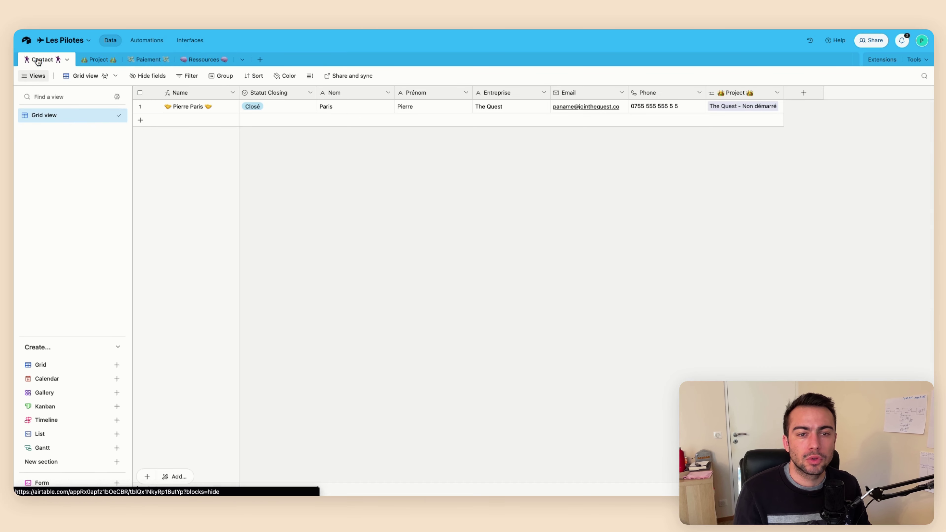
# Start building a new interface named 'Les Pilotes'
pyautogui.click(192, 41)
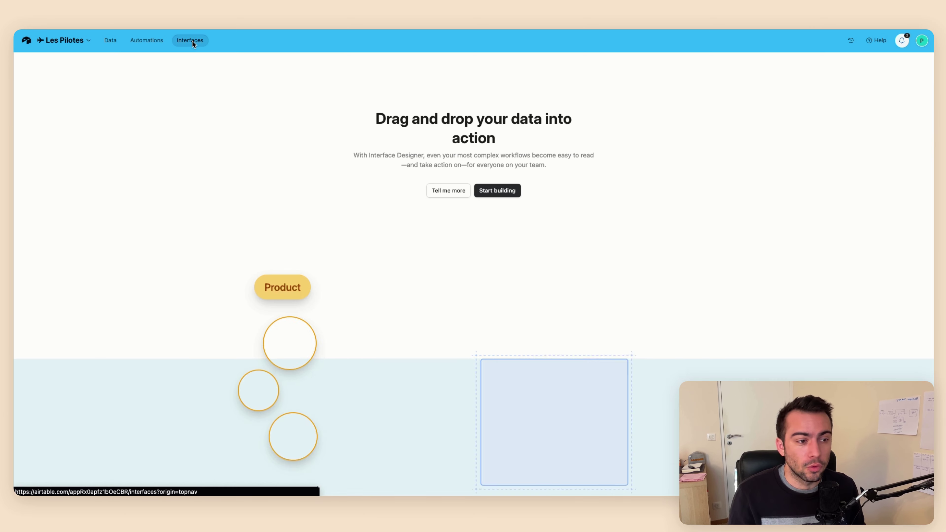
pyautogui.click(502, 191)
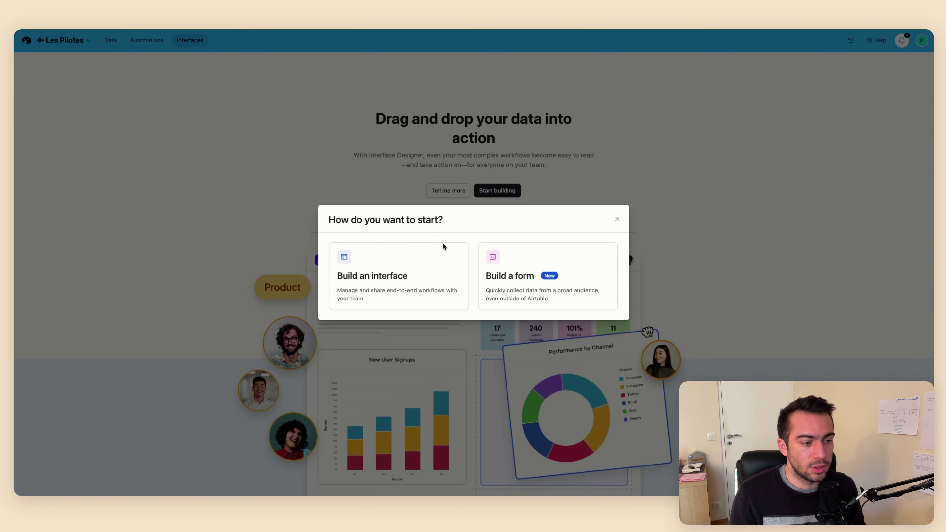
pyautogui.click(432, 257)
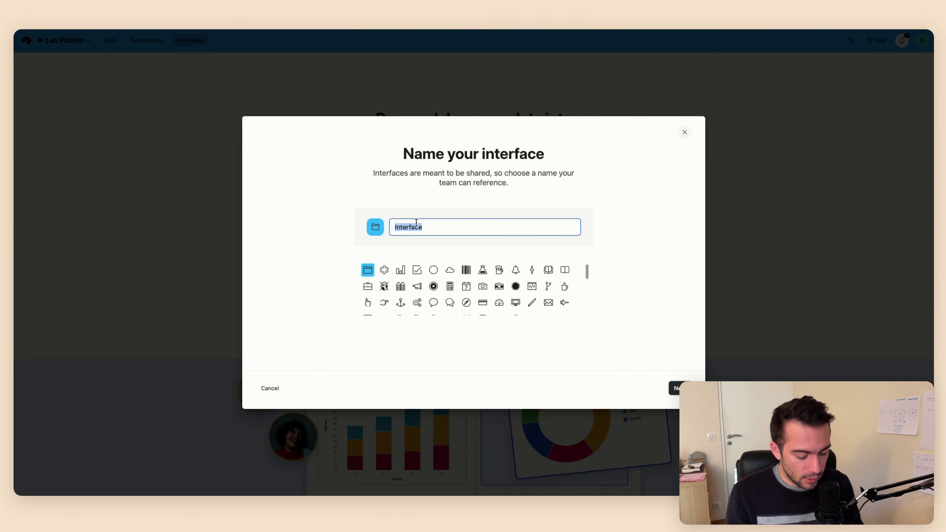
pyautogui.write('Les Pilotes')
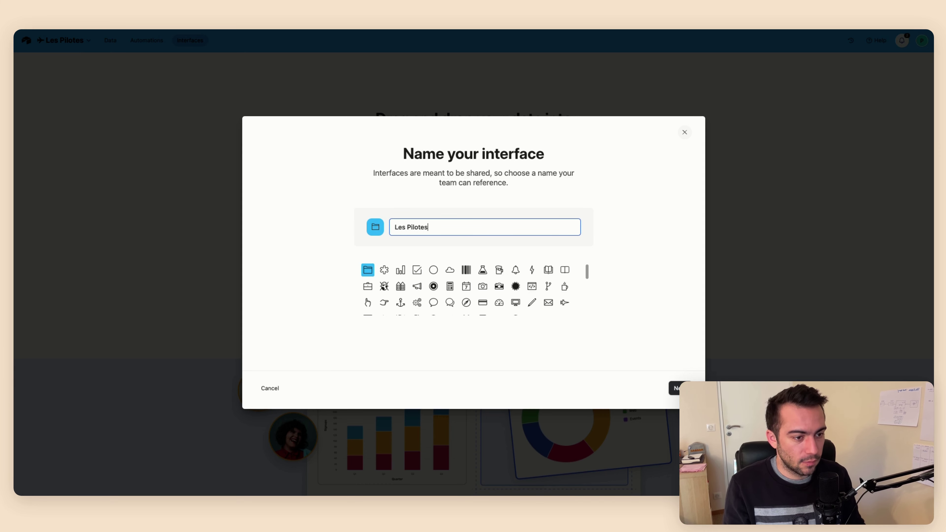
pyautogui.click(674, 388)
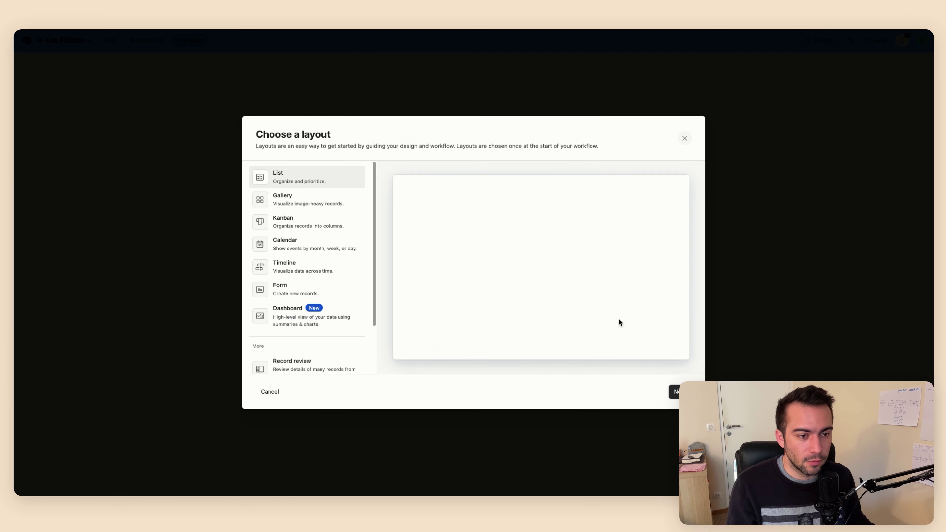
# Choose the Record review layout connected to the Contact table
pyautogui.scroll(-2, 312, 291)
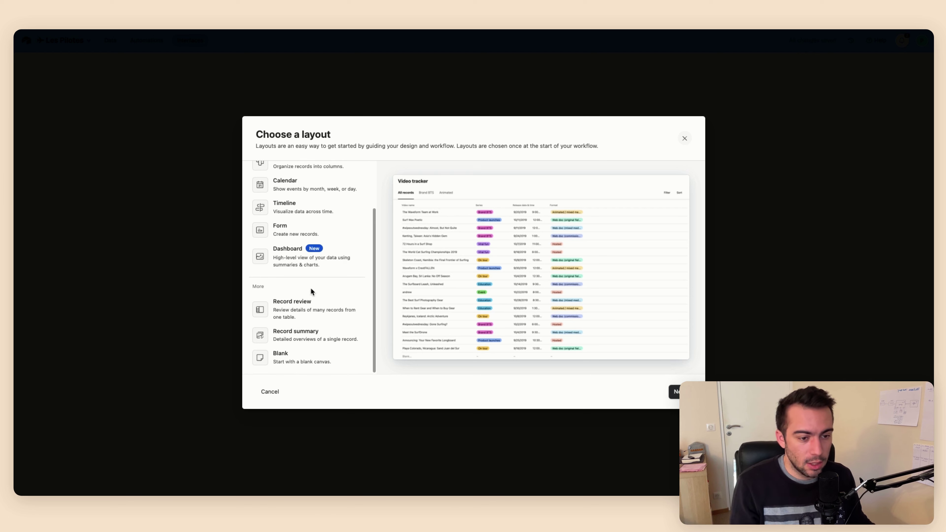
pyautogui.click(315, 320)
pyautogui.click(675, 391)
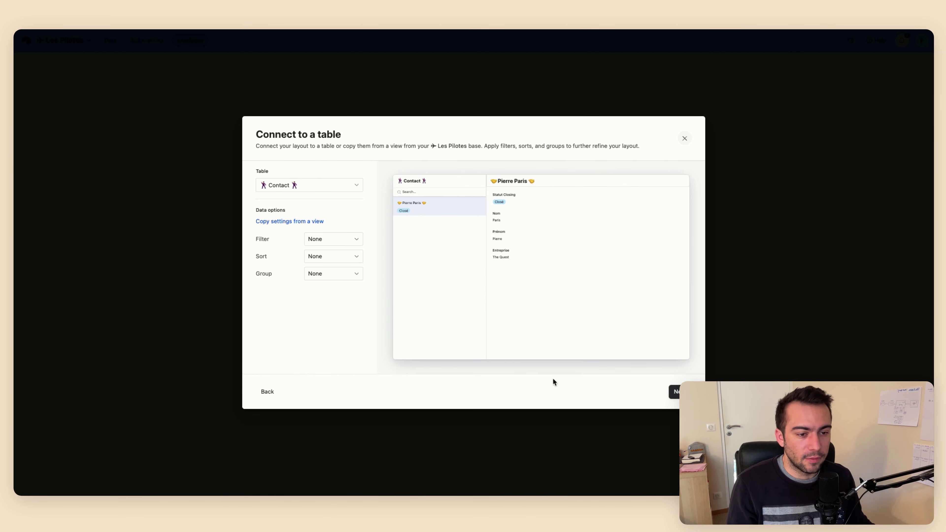
pyautogui.click(674, 391)
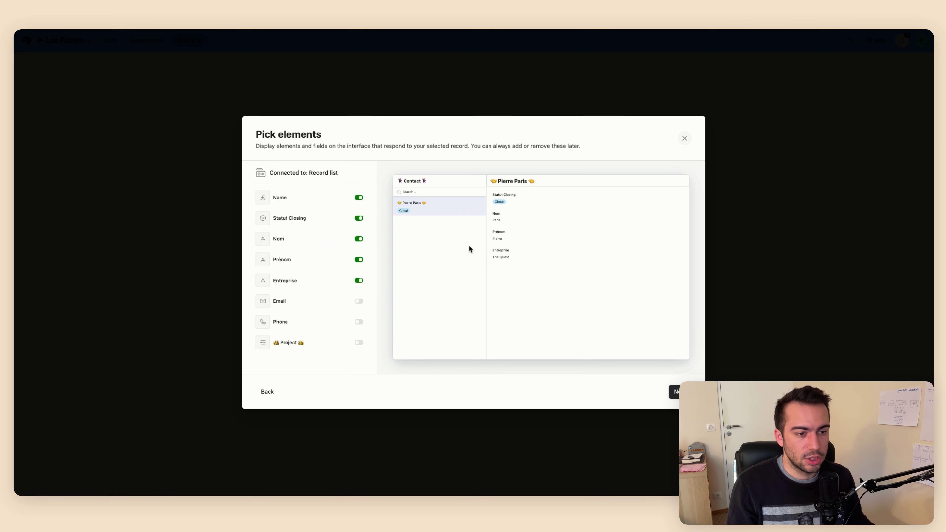
# Include the Email, Phone and Project fields and name the page 'Tous les contacts'
pyautogui.click(358, 301)
pyautogui.click(358, 322)
pyautogui.click(358, 342)
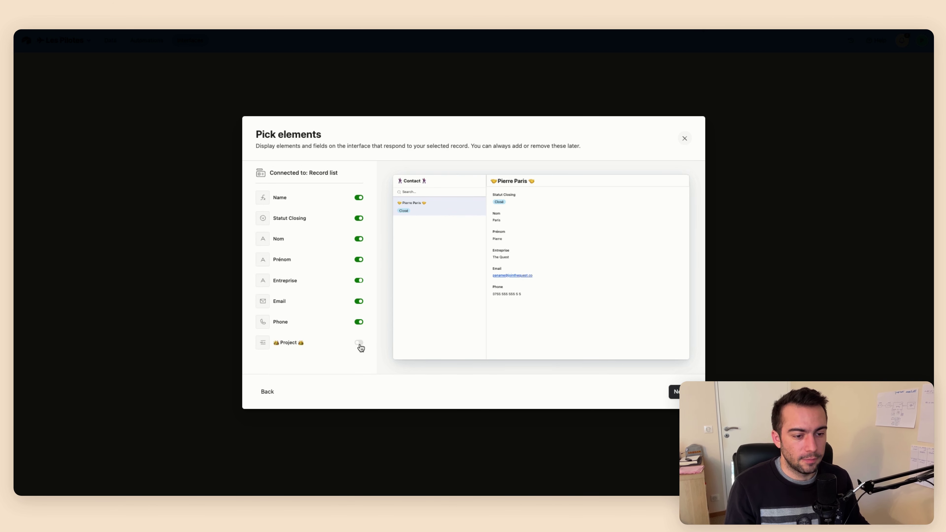
pyautogui.click(675, 391)
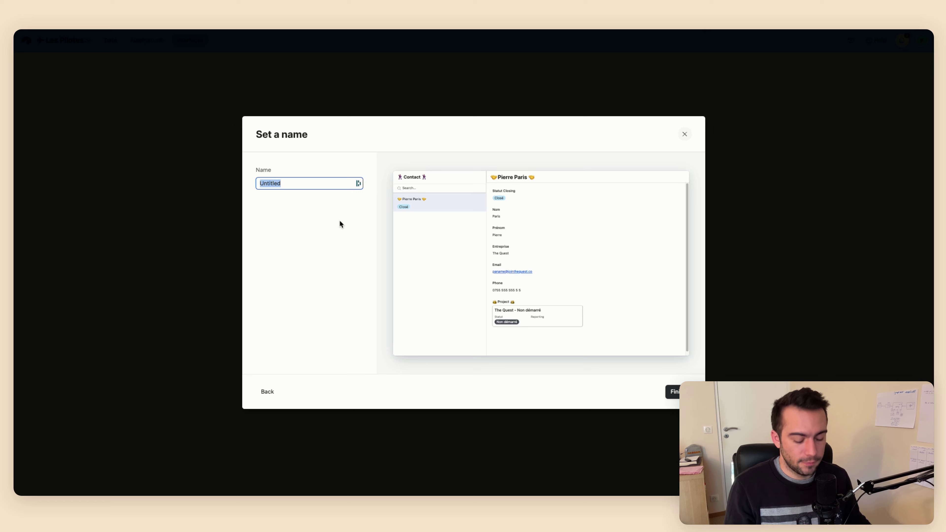
pyautogui.write('Tous les contacts')
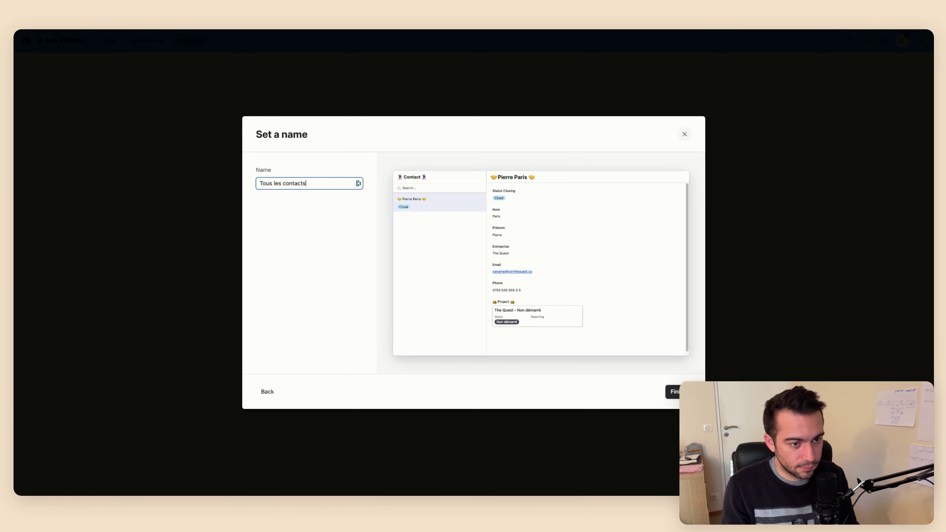
pyautogui.press('Return')
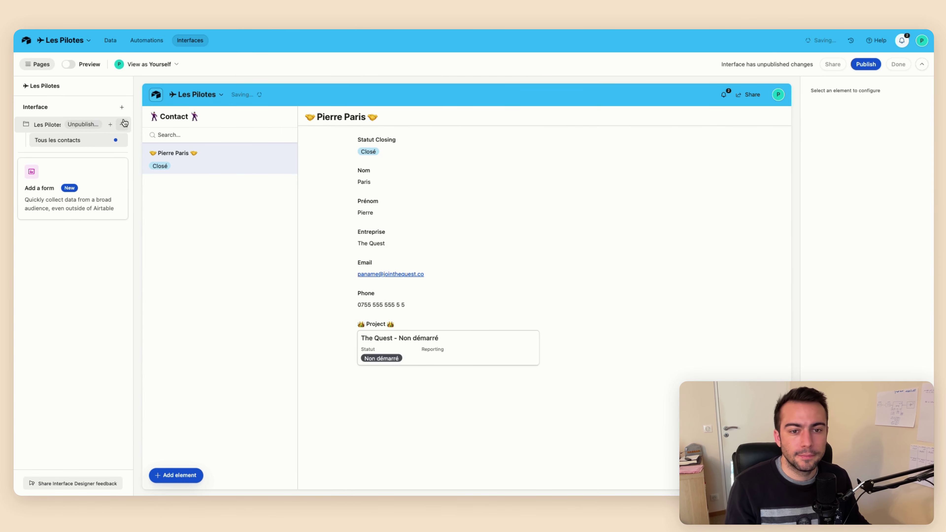
# Allow users to create new contacts from the Contact record list
pyautogui.click(233, 166)
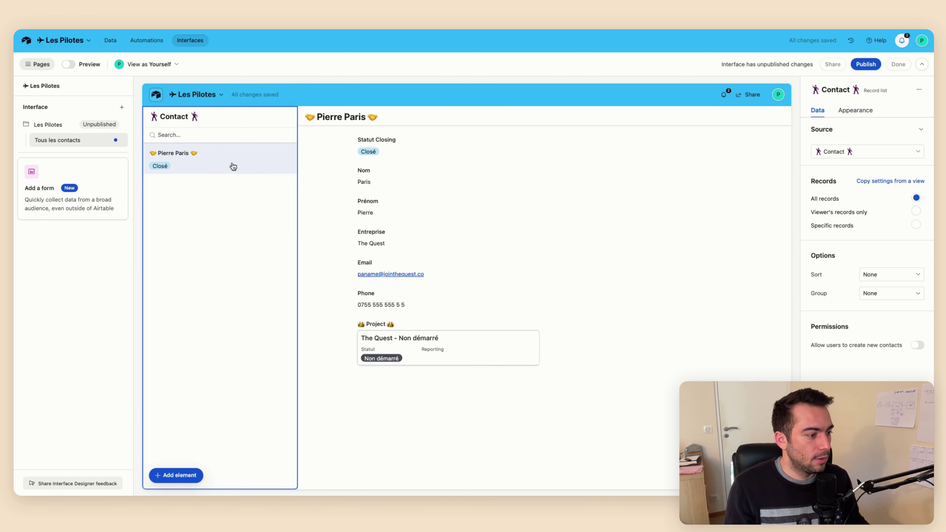
pyautogui.click(912, 349)
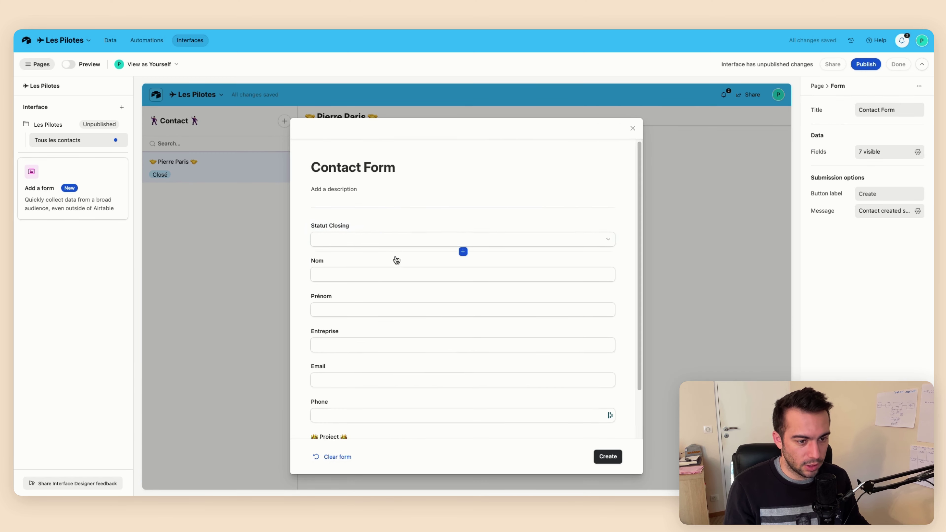
pyautogui.scroll(-2, 517, 409)
pyautogui.click(613, 460)
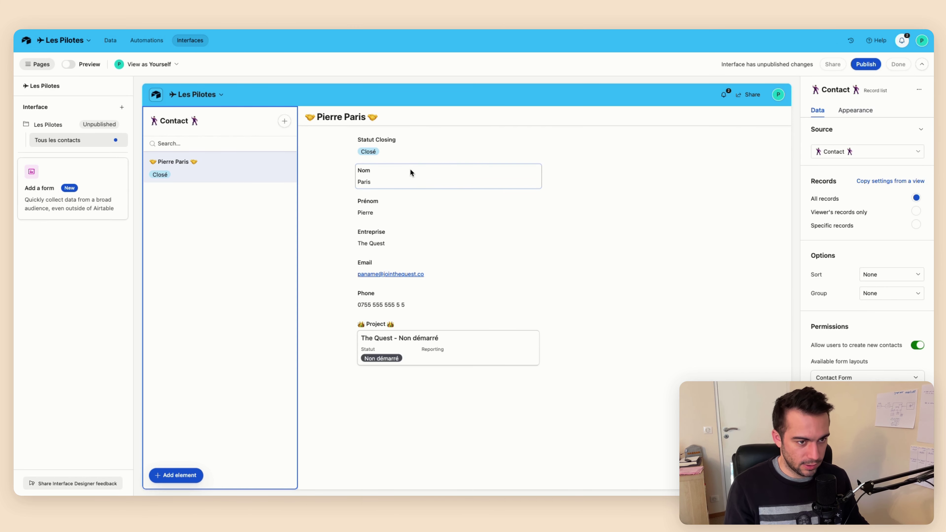
# Move Statut Closing beside Nom in the record details
pyautogui.moveTo(406, 142); pyautogui.dragTo(633, 152)
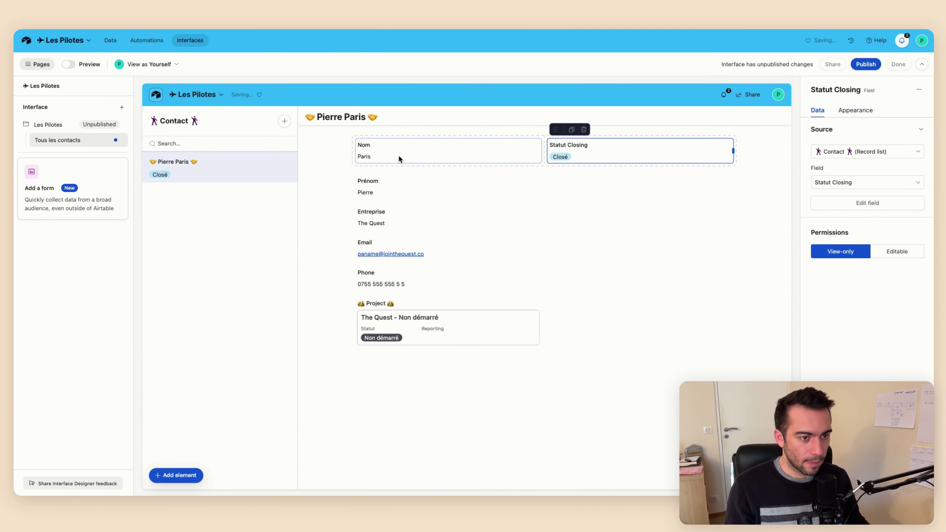
pyautogui.click(181, 474)
pyautogui.click(179, 354)
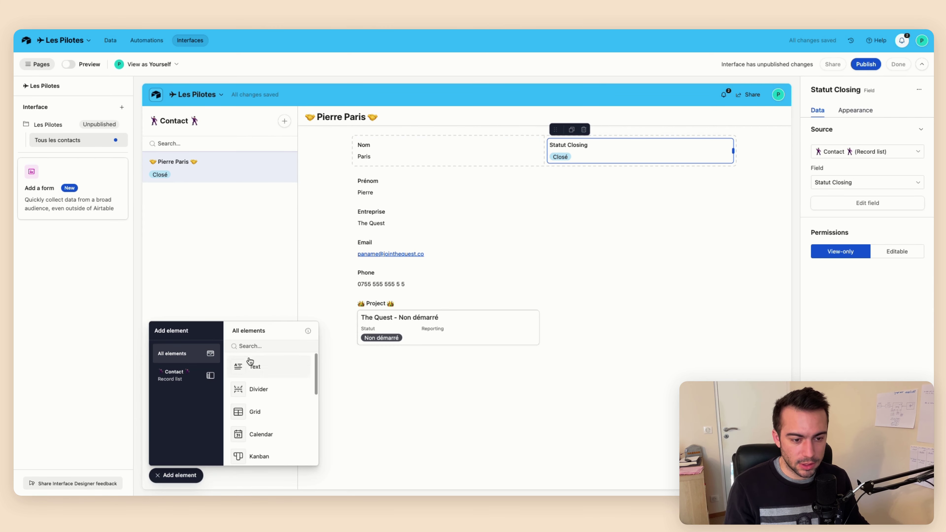
# Add a large heading 'Information du contact' above the Nom row
pyautogui.click(264, 363)
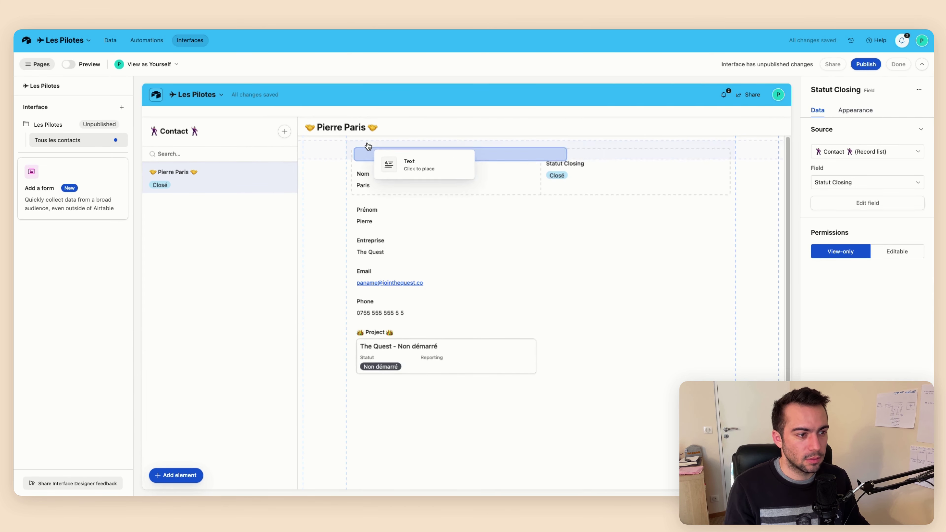
pyautogui.click(366, 149)
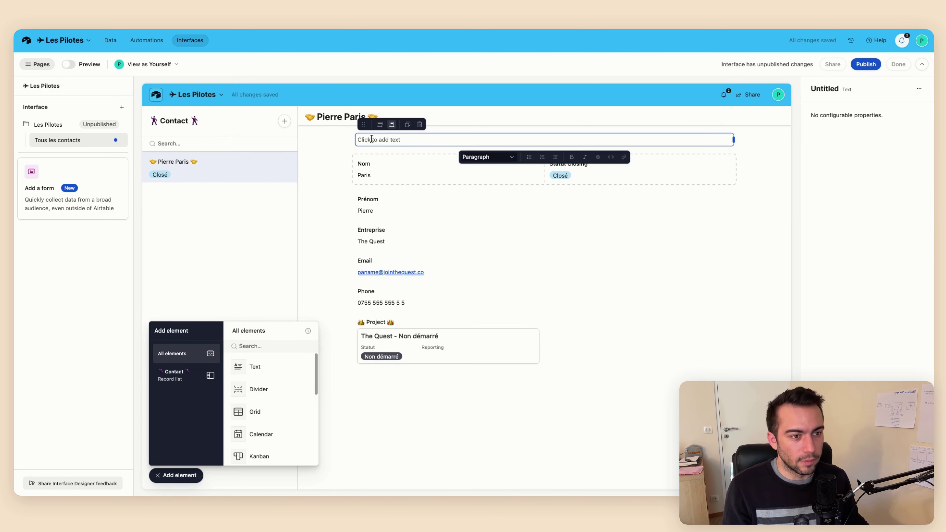
pyautogui.click(389, 140)
pyautogui.write('Inform')
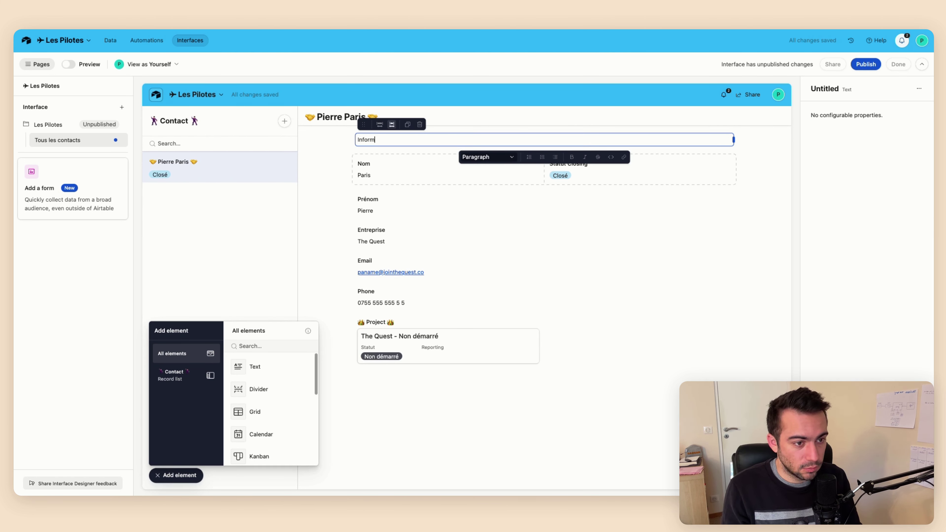
pyautogui.write('ation du contact')
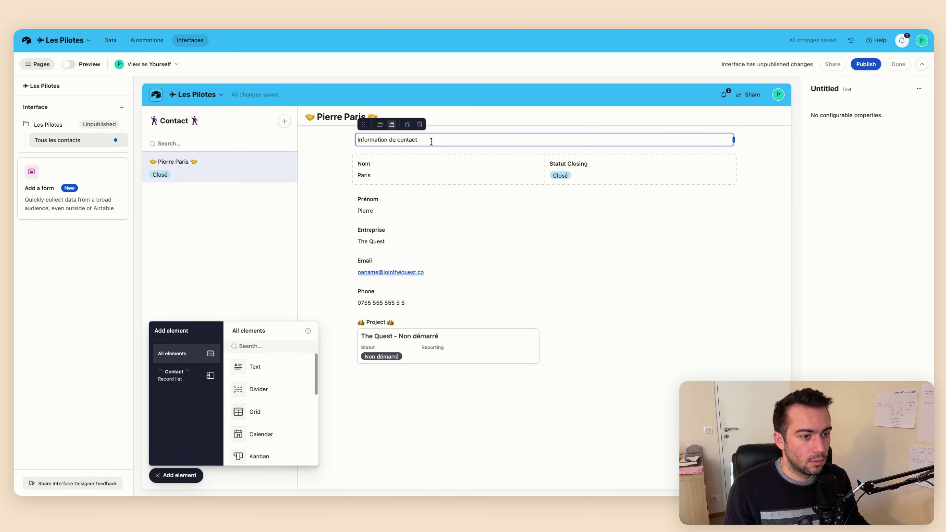
pyautogui.click(471, 156)
pyautogui.click(486, 201)
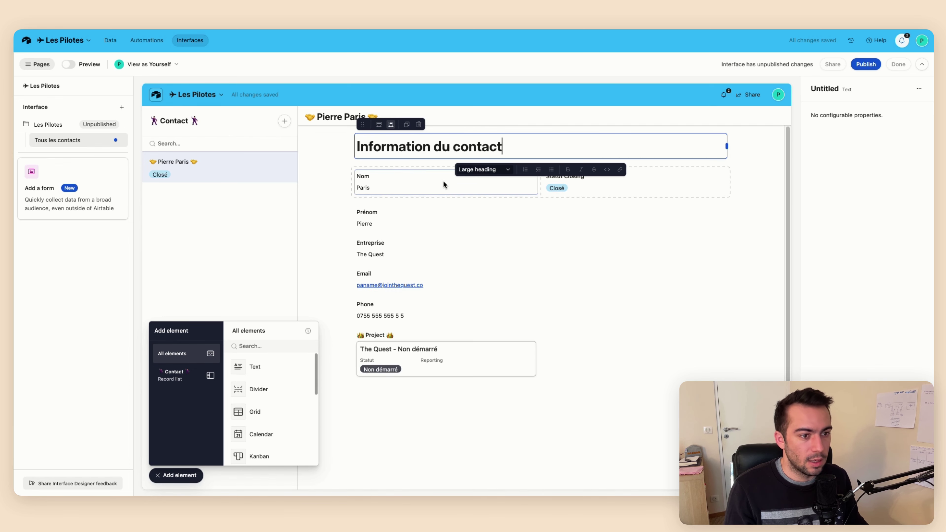
# Move Prénom and Entreprise into the top row and Phone beside Email
pyautogui.moveTo(428, 212); pyautogui.dragTo(590, 195)
pyautogui.moveTo(426, 215); pyautogui.dragTo(603, 192)
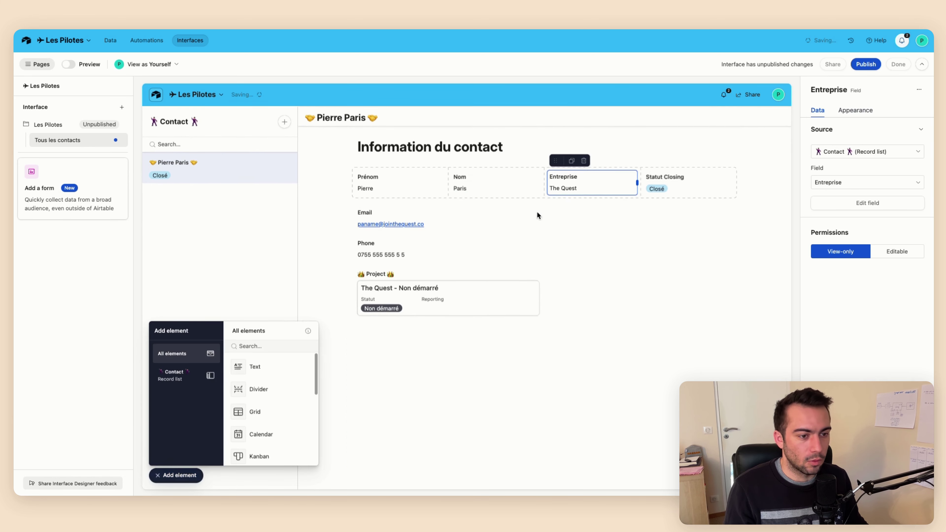
pyautogui.moveTo(432, 244); pyautogui.dragTo(601, 218)
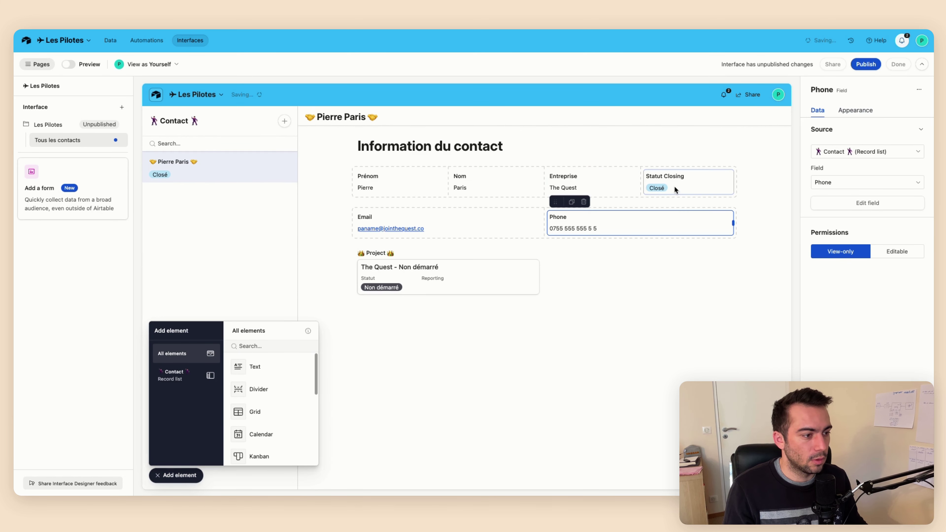
pyautogui.click(391, 144)
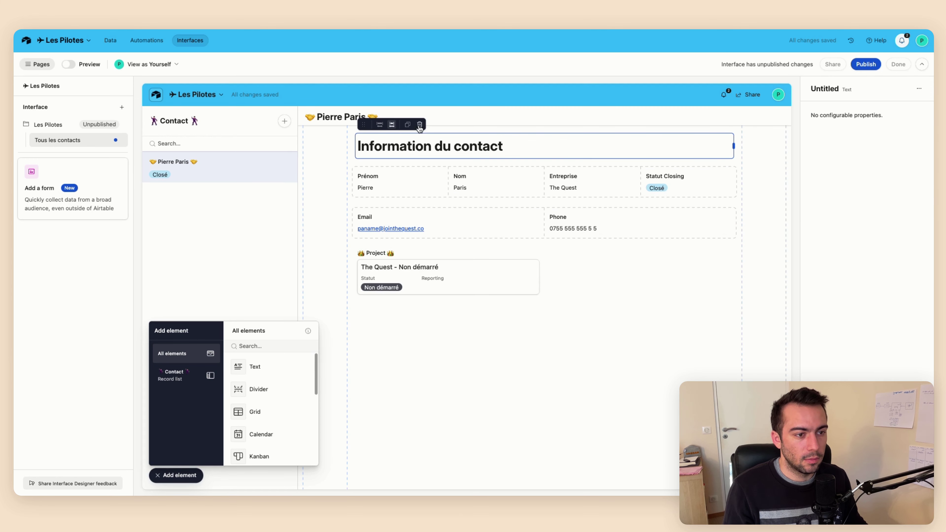
# Duplicate the Information du contact heading below the Email/Phone row and retitle it 'Project du contact'
pyautogui.click(407, 124)
pyautogui.moveTo(364, 124); pyautogui.dragTo(369, 259)
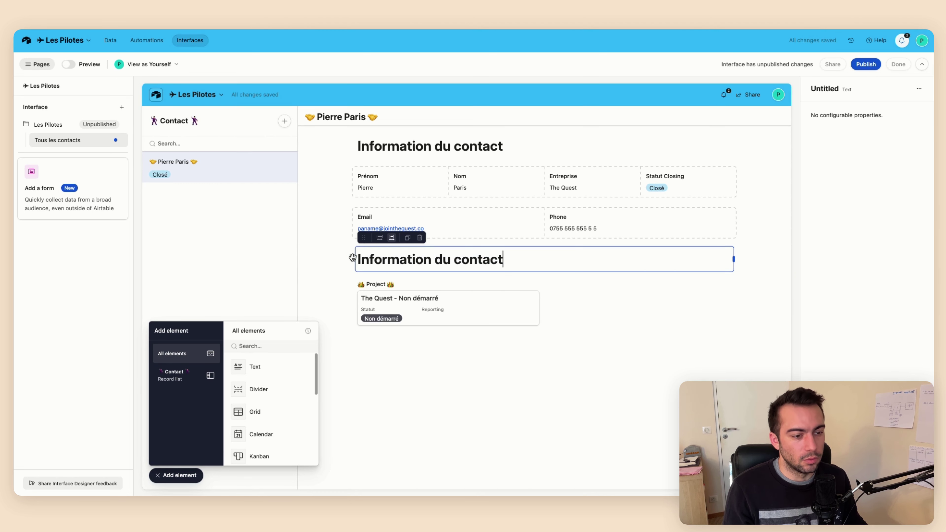
pyautogui.press('super+a')
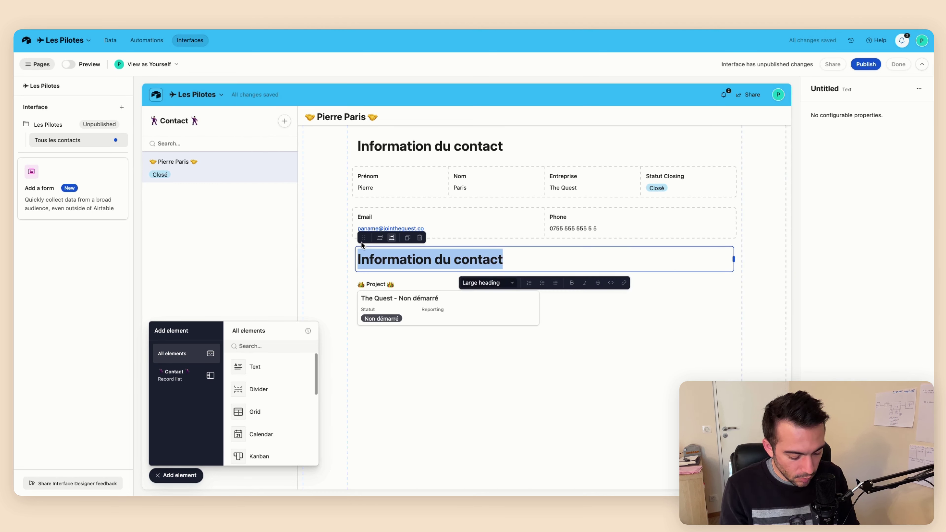
pyautogui.write('Proje')
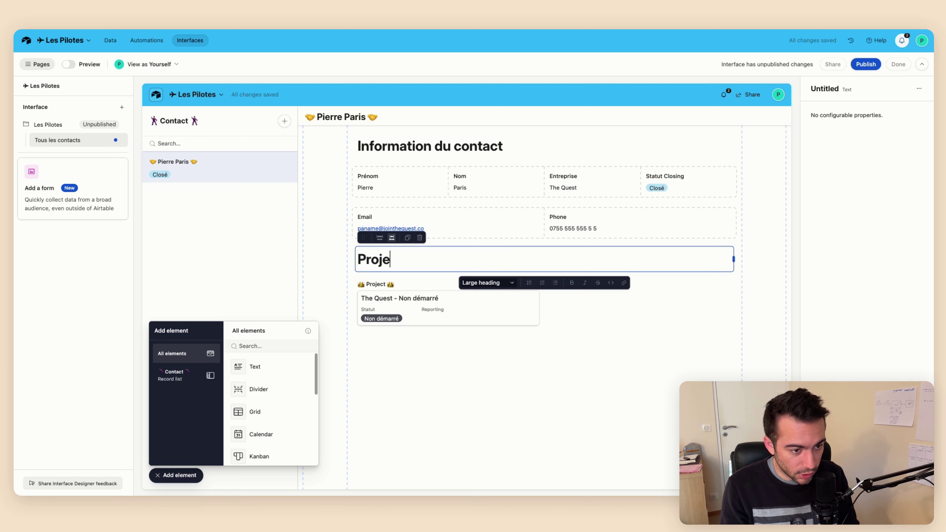
pyautogui.write('ct du contac')
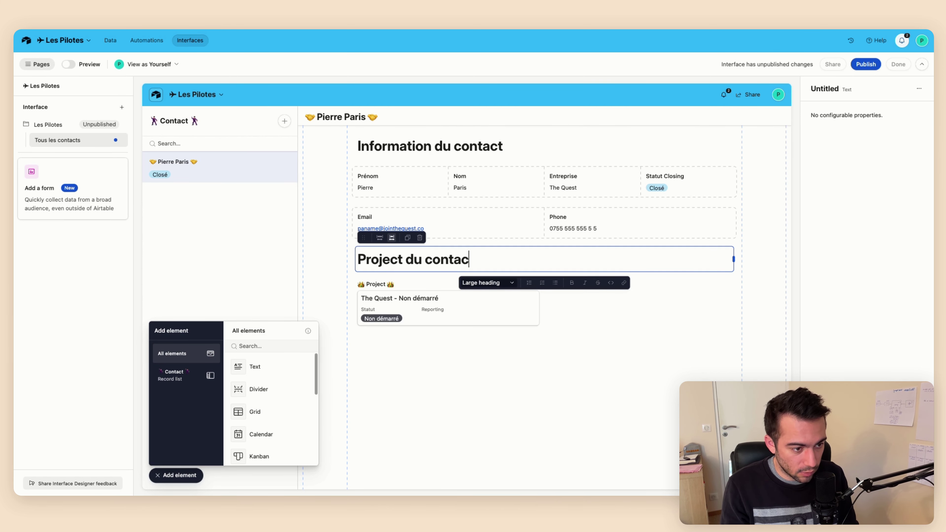
pyautogui.write('t')
# Move the Statut Closing element beside the Project du contact heading
pyautogui.click(464, 344)
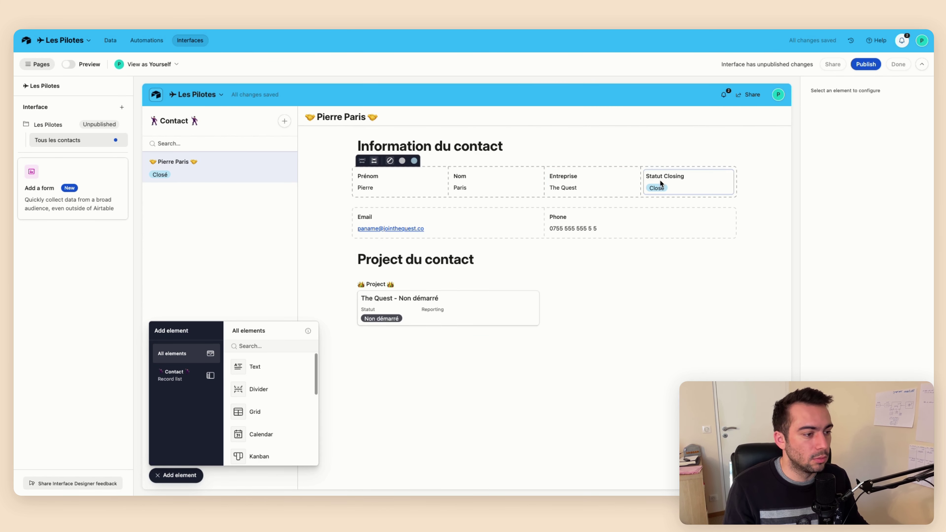
pyautogui.moveTo(661, 183); pyautogui.dragTo(402, 298)
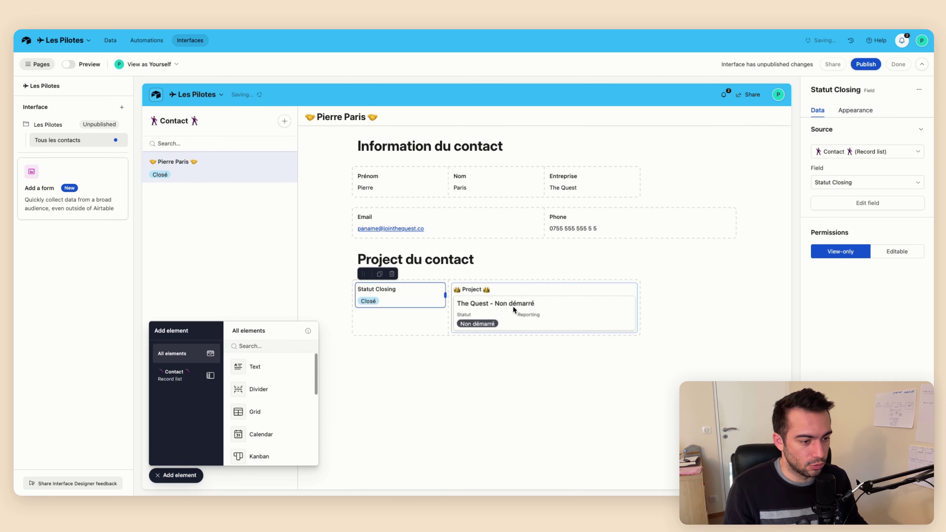
pyautogui.click(627, 294)
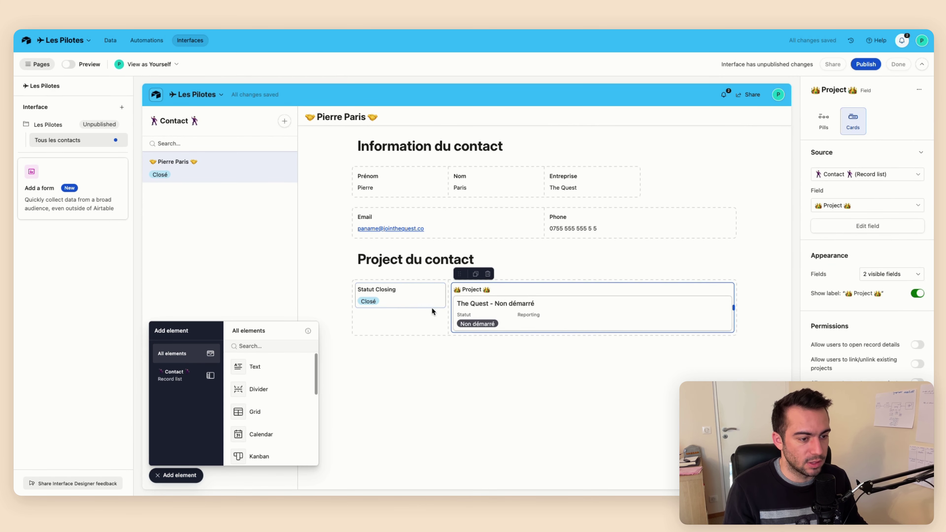
pyautogui.click(433, 301)
pyautogui.moveTo(446, 293); pyautogui.dragTo(544, 274)
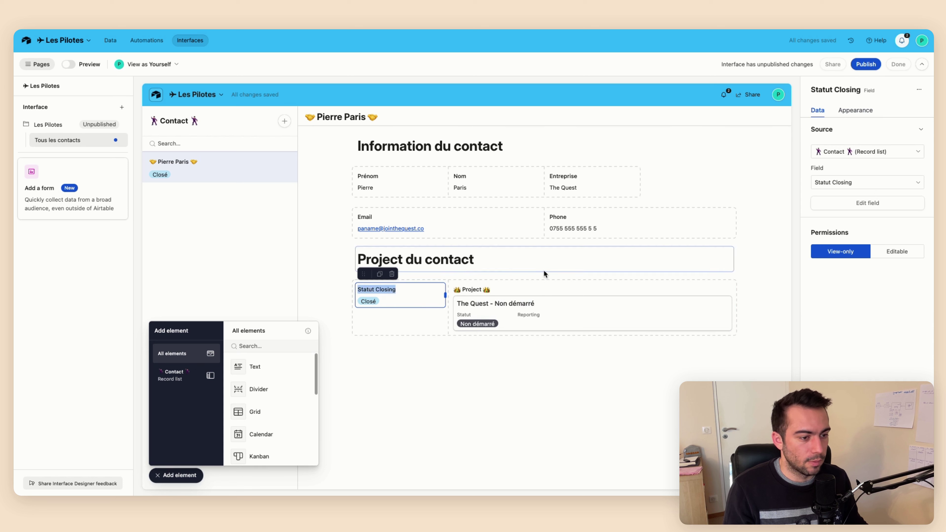
pyautogui.moveTo(363, 274); pyautogui.dragTo(670, 275)
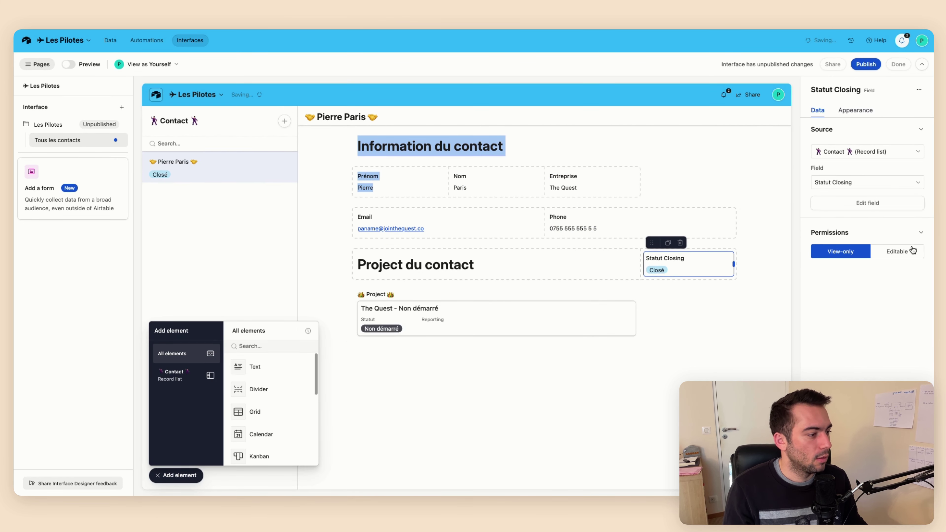
# Widen the Project element to the full row and let its cards open a Project Detail page
pyautogui.click(629, 305)
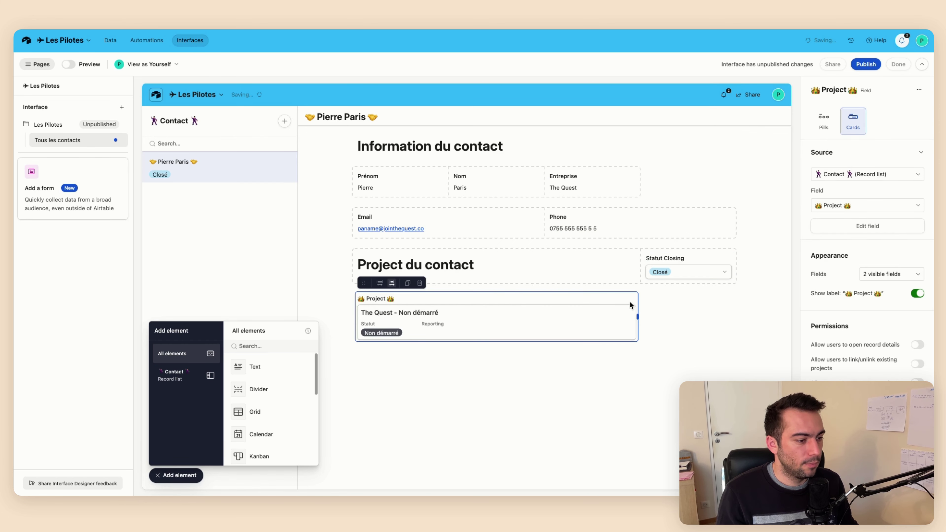
pyautogui.moveTo(635, 320); pyautogui.dragTo(733, 317)
pyautogui.click(642, 317)
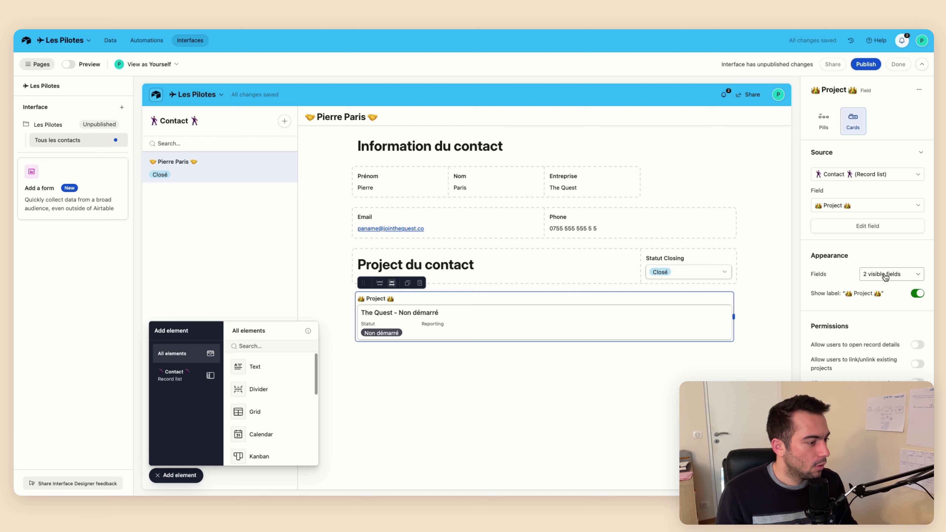
pyautogui.click(881, 344)
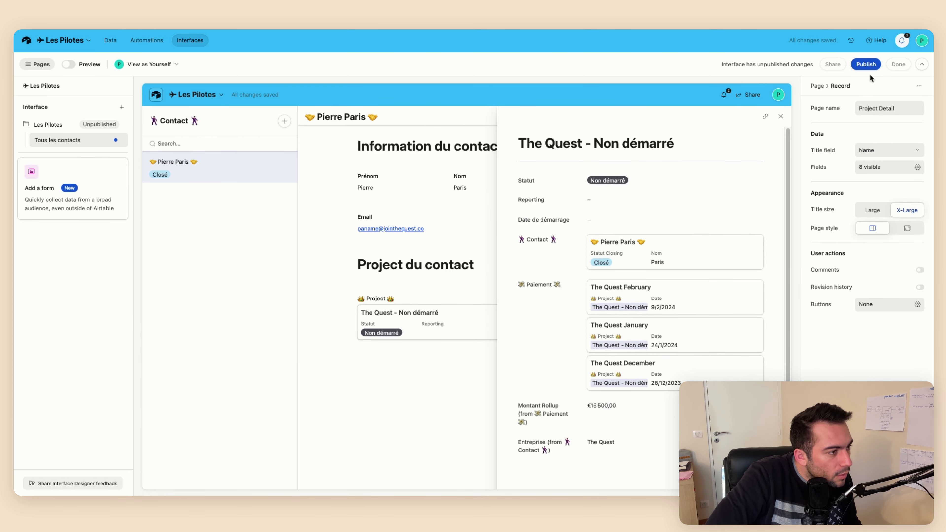
pyautogui.click(781, 116)
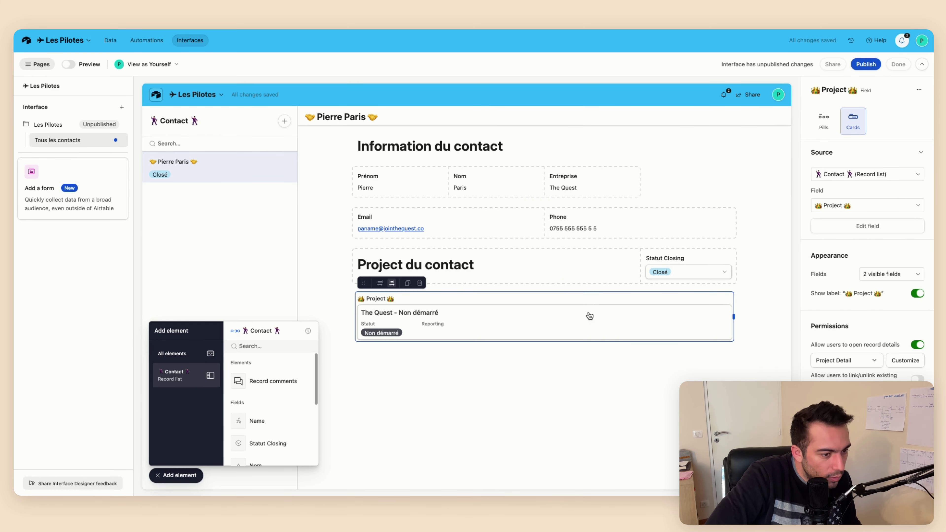
# Set Email, Phone, Entreprise, Nom and Prénom permissions to Editable
pyautogui.click(448, 234)
pyautogui.click(914, 252)
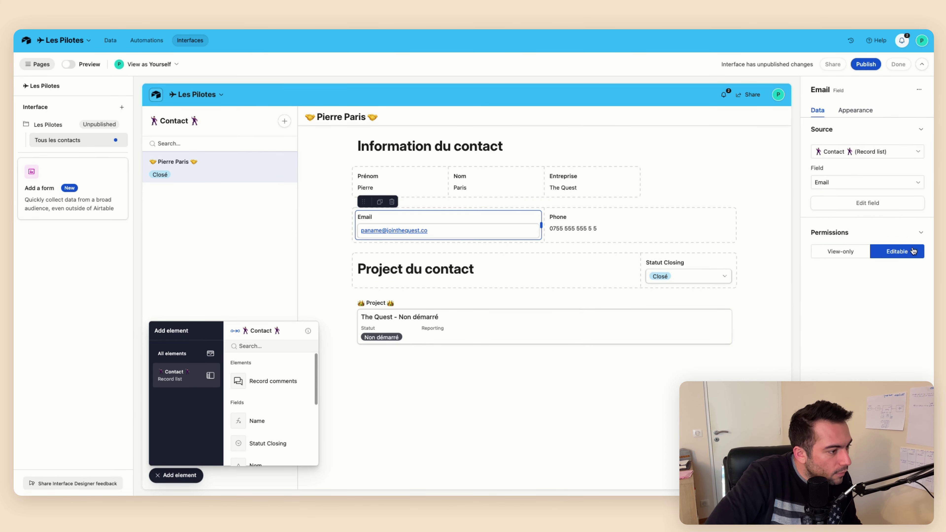
pyautogui.click(678, 229)
pyautogui.click(913, 255)
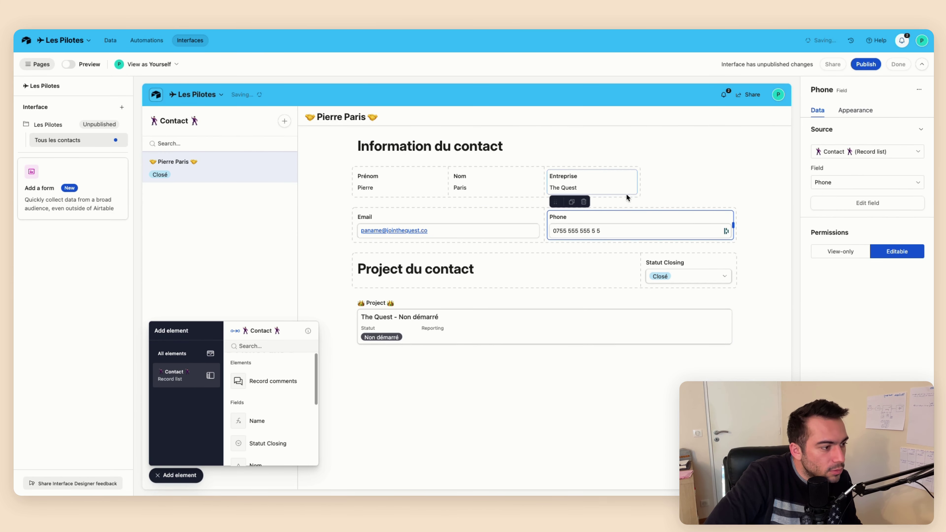
pyautogui.click(615, 190)
pyautogui.click(918, 257)
pyautogui.click(495, 188)
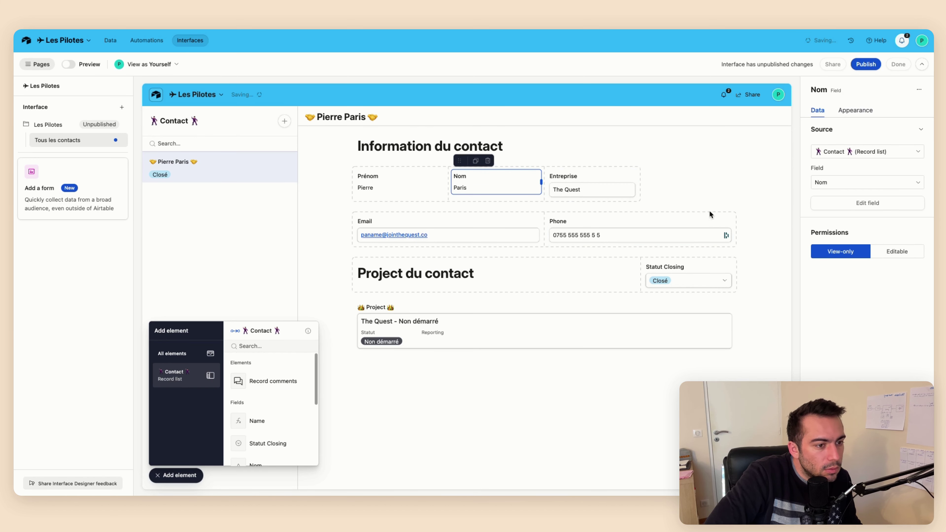
pyautogui.click(896, 250)
pyautogui.click(435, 173)
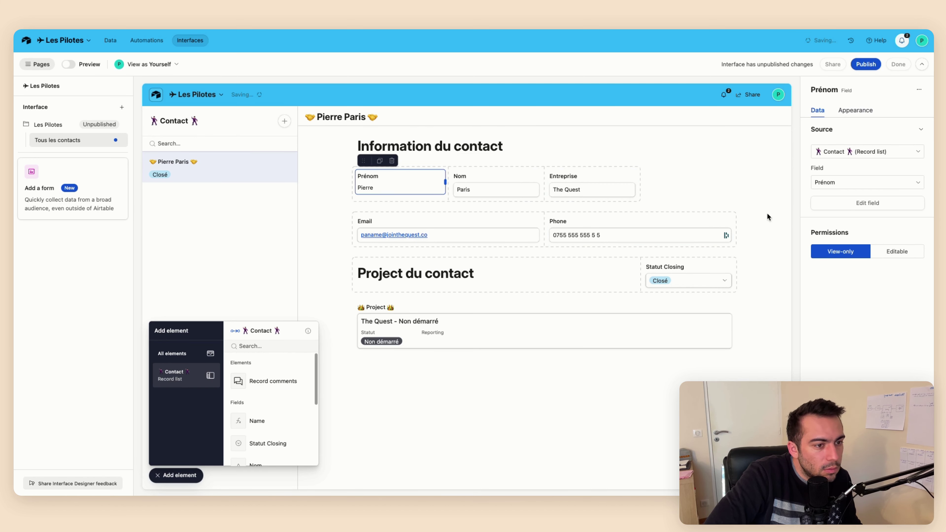
pyautogui.click(897, 252)
pyautogui.click(687, 197)
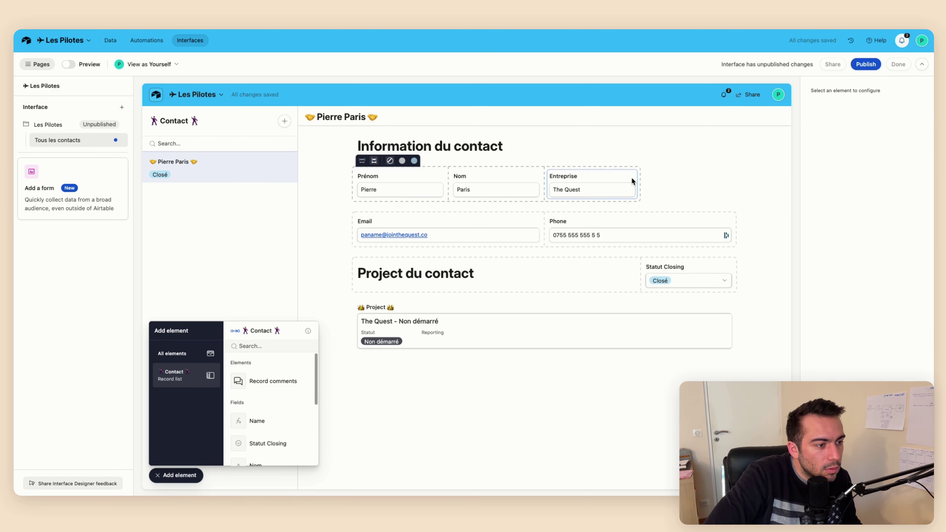
# Stretch the Entreprise field to the end of the name row
pyautogui.click(632, 181)
pyautogui.moveTo(635, 183); pyautogui.dragTo(736, 183)
pyautogui.click(595, 153)
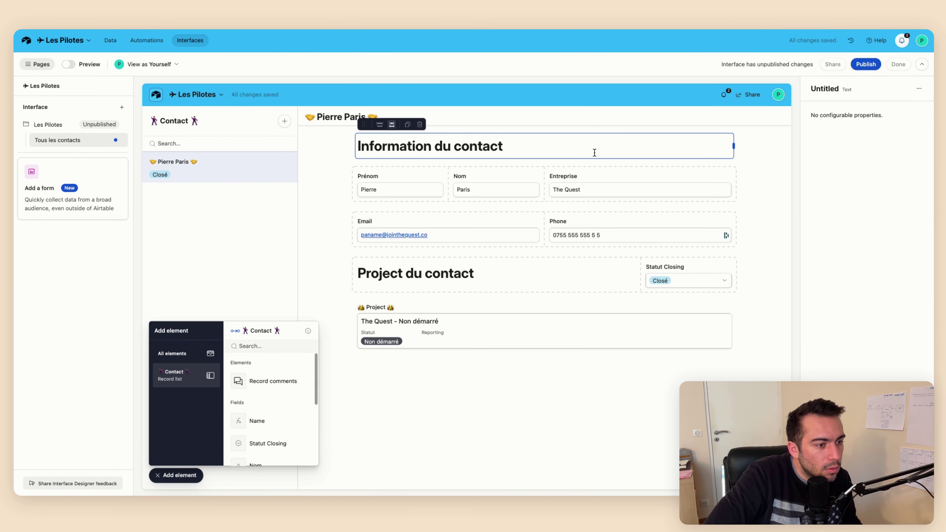
pyautogui.click(466, 414)
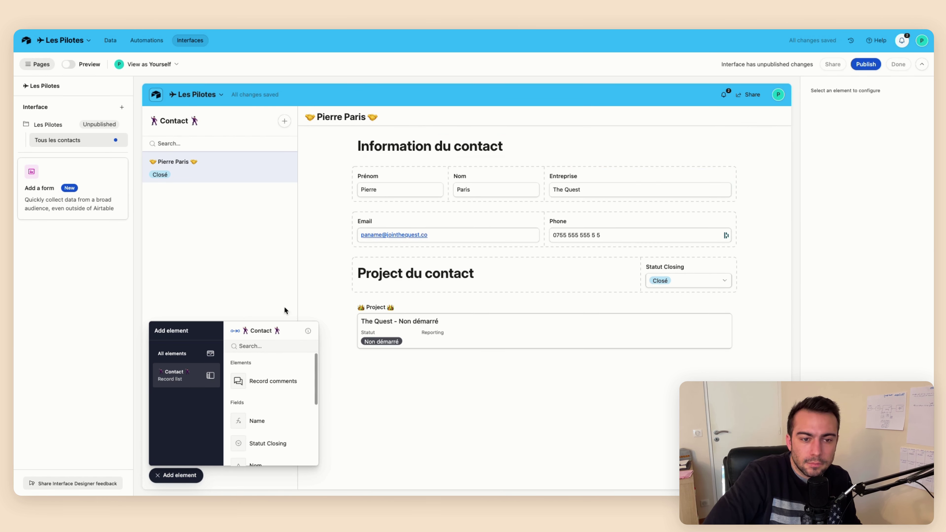
# Publish Les Pilotes, dismiss the Share dialog and reopen the interface in edit mode
pyautogui.click(864, 71)
pyautogui.click(556, 309)
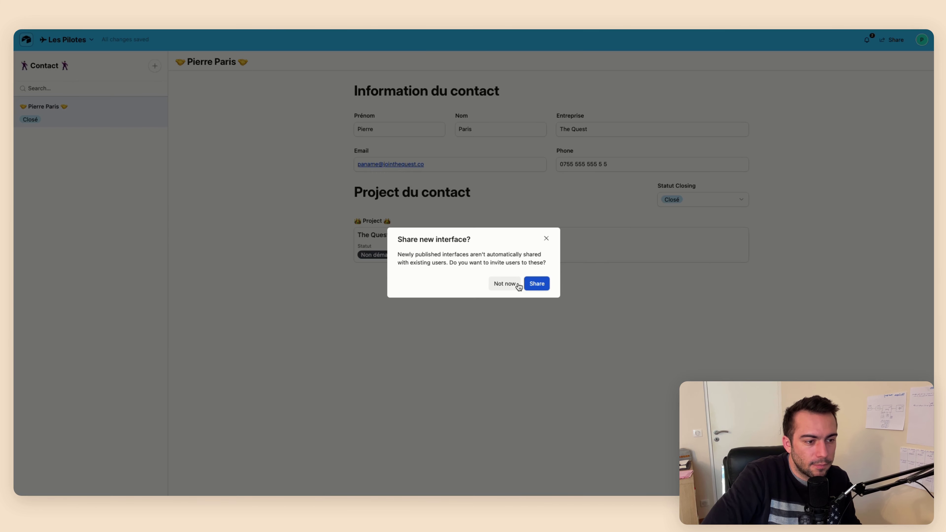
pyautogui.click(539, 283)
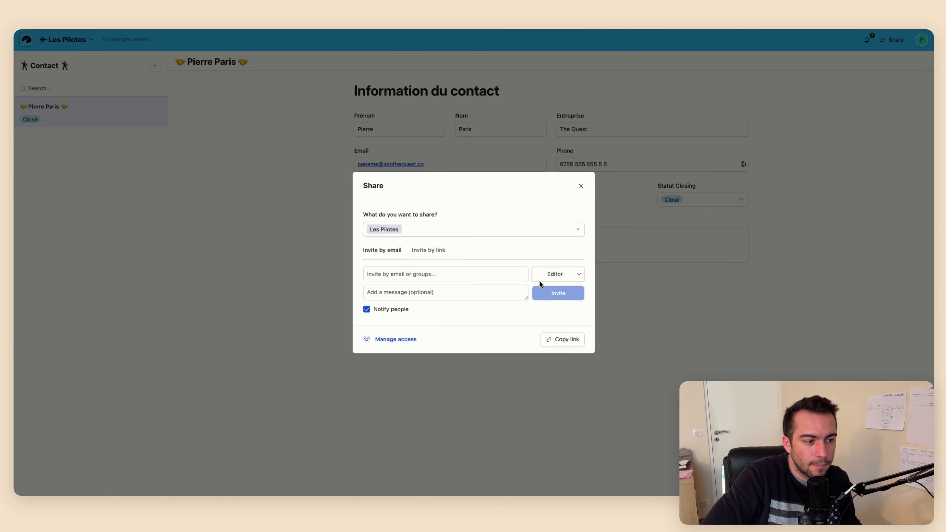
pyautogui.click(580, 185)
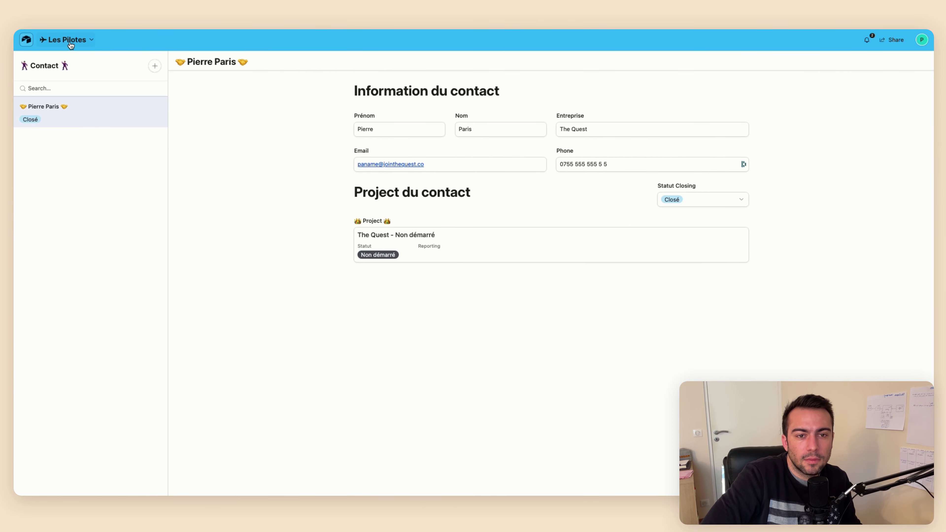
pyautogui.click(71, 42)
pyautogui.click(63, 63)
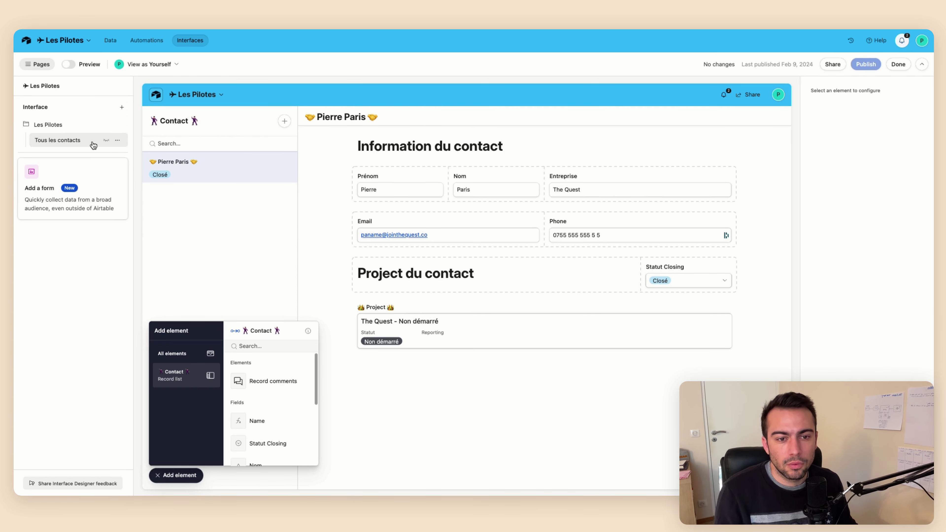
# Create a Kanban page connected to the Project table, stacked by Statut
pyautogui.click(112, 125)
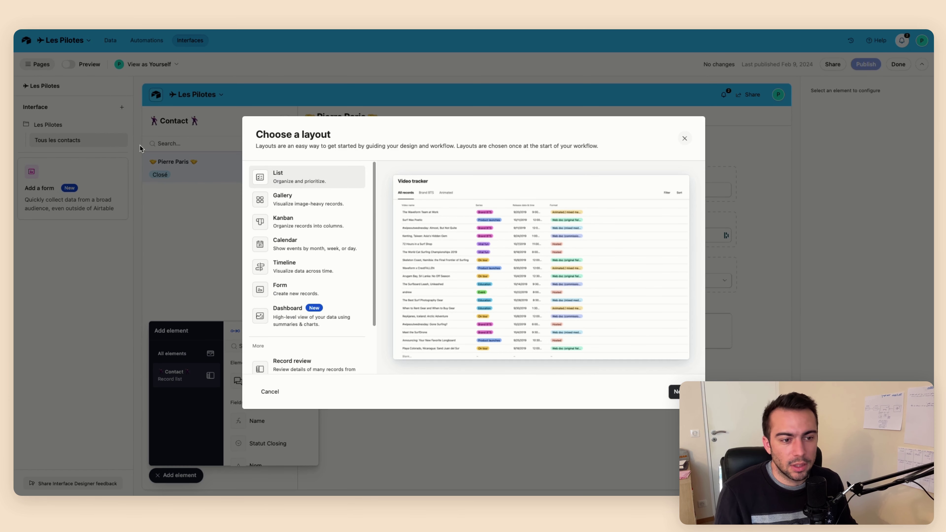
pyautogui.scroll(-3, 305, 212)
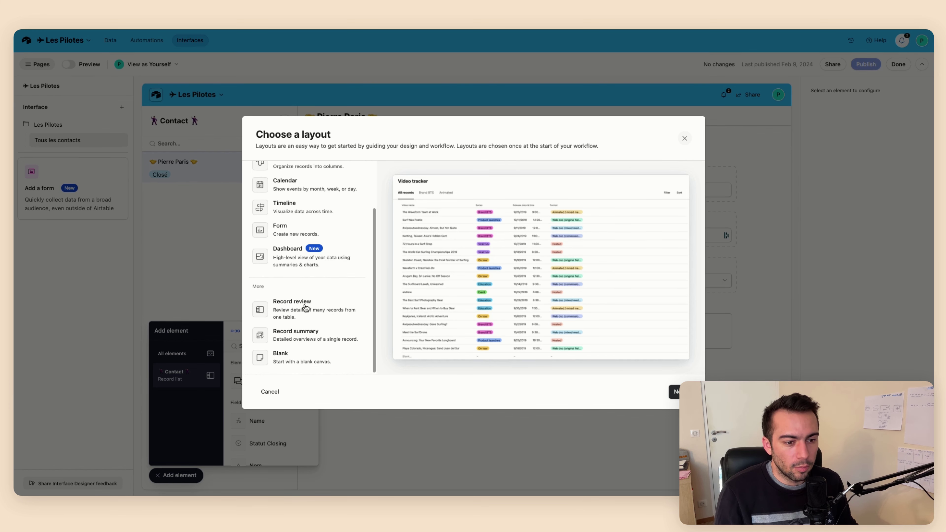
pyautogui.click(303, 309)
pyautogui.click(305, 331)
pyautogui.scroll(2, 305, 305)
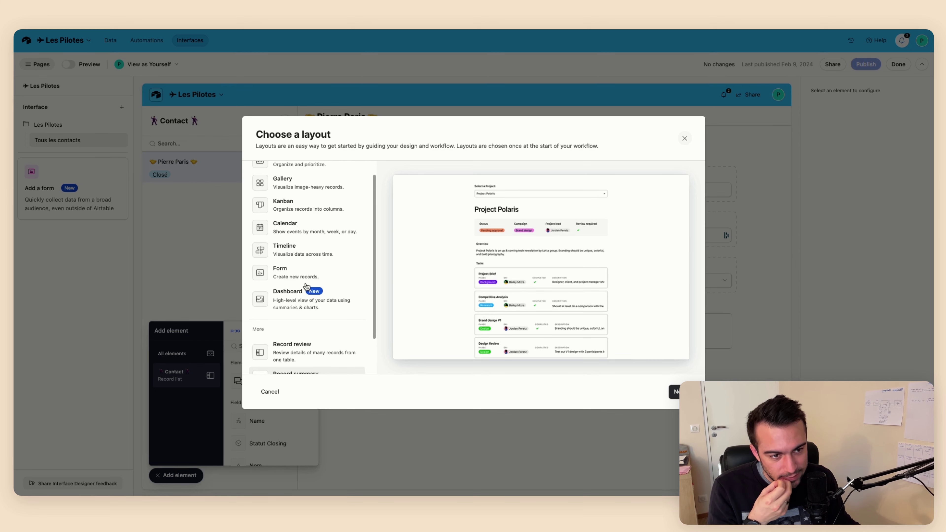
pyautogui.click(295, 213)
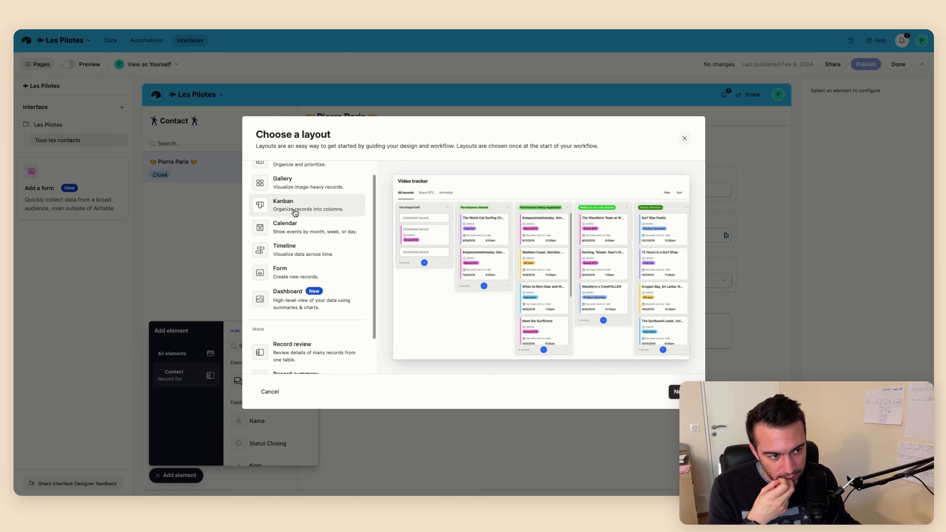
pyautogui.click(674, 391)
pyautogui.click(303, 188)
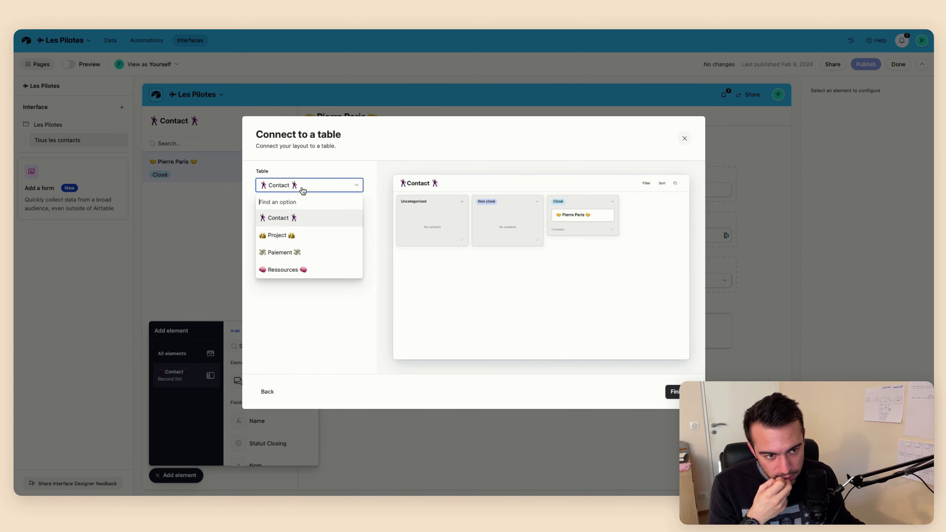
pyautogui.click(296, 233)
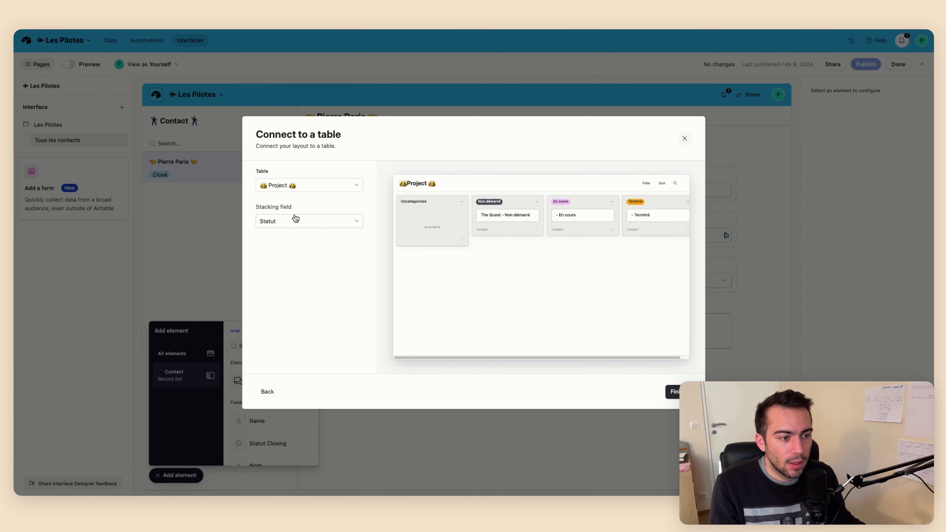
pyautogui.click(676, 391)
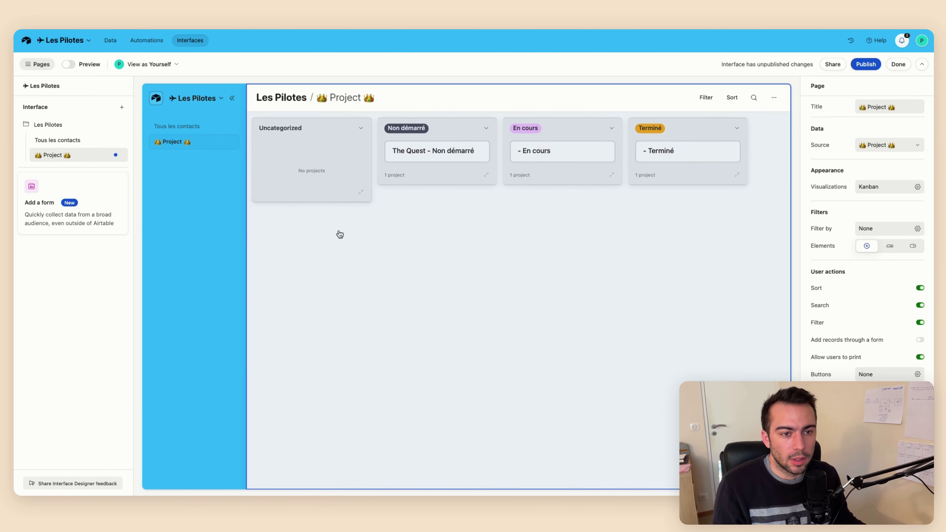
# Enable inline editing, adding and deleting on the Project Kanban, with cards opening Project Detail
pyautogui.click(452, 256)
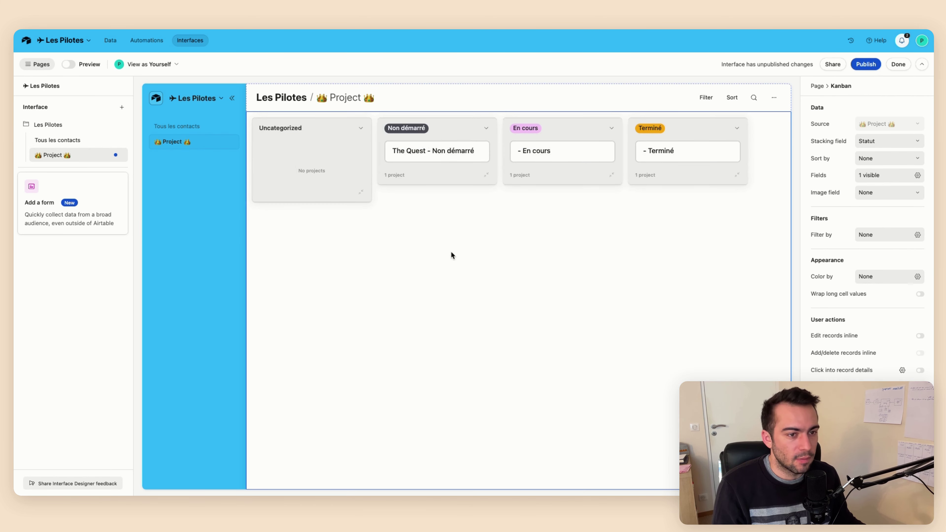
pyautogui.click(886, 277)
pyautogui.click(886, 278)
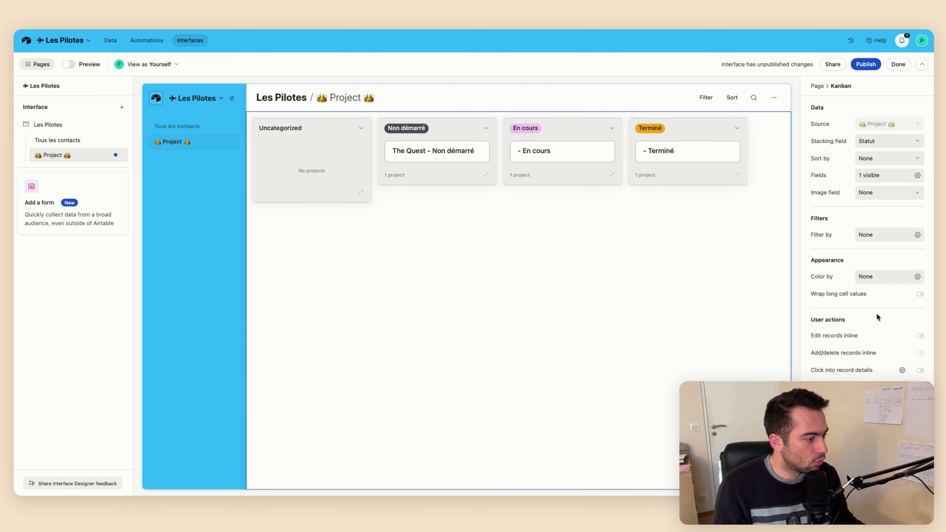
pyautogui.click(919, 335)
pyautogui.click(921, 353)
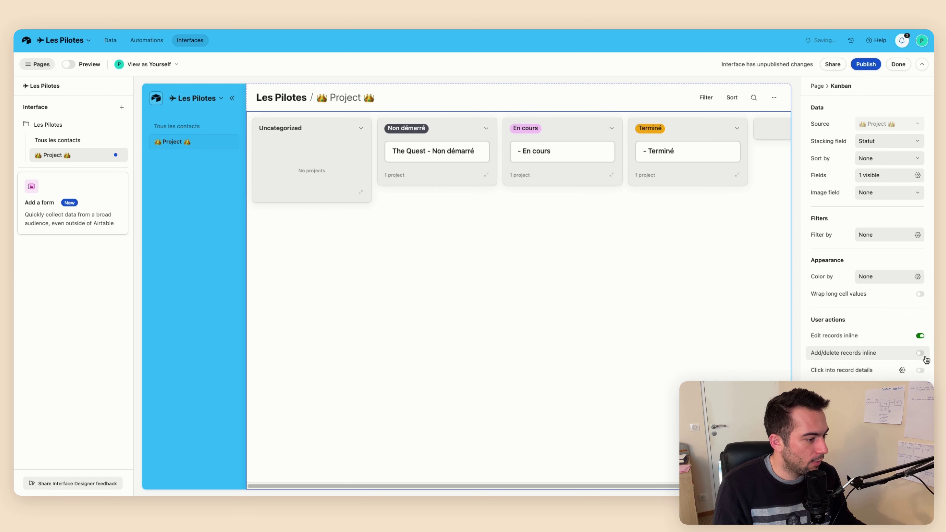
pyautogui.click(921, 370)
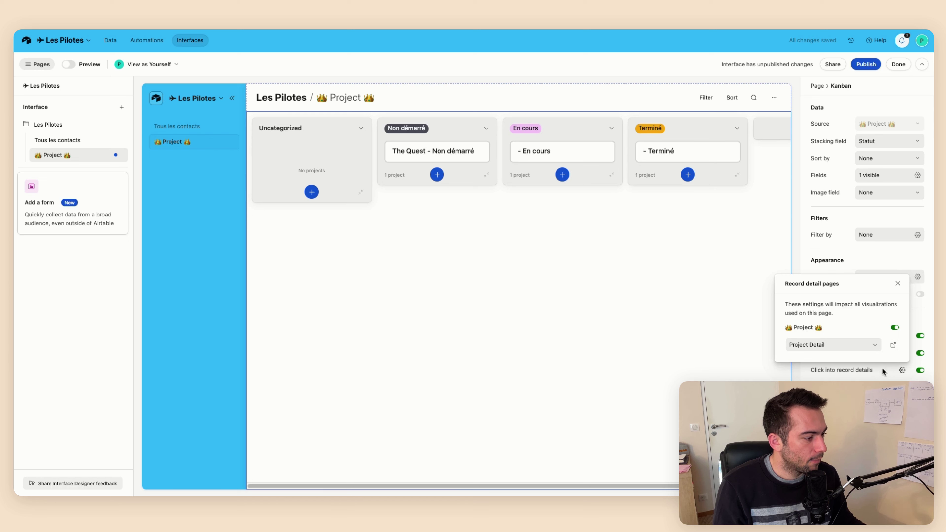
pyautogui.click(893, 344)
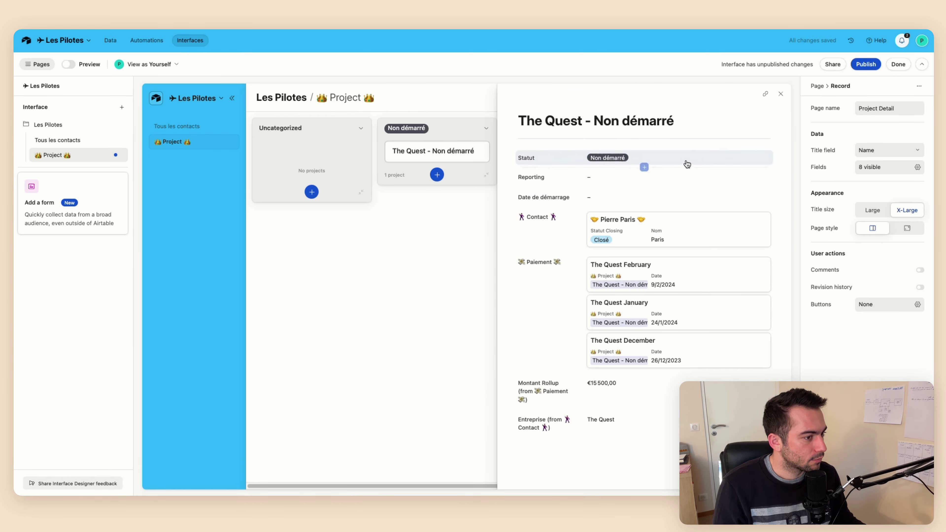
# Make Statut, Reporting and Date de démarrage editable; visibility rules require a Business plan
pyautogui.click(686, 159)
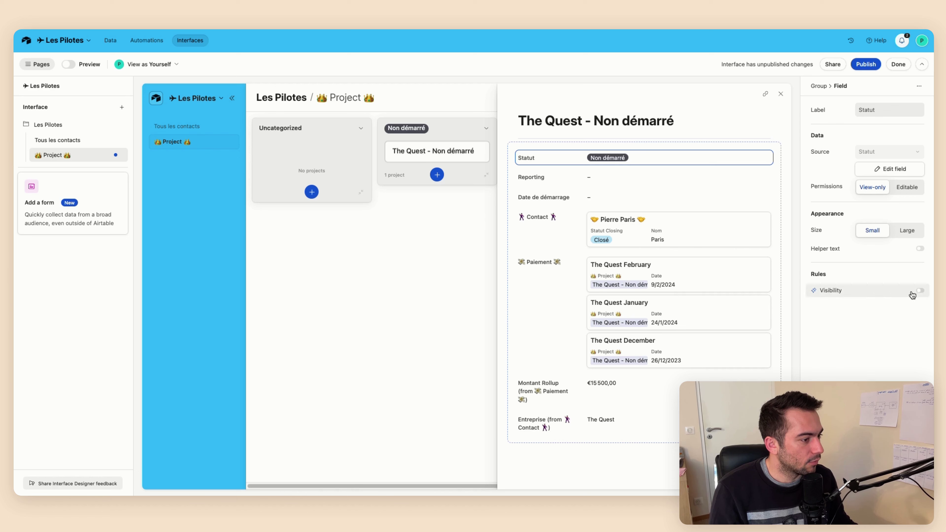
pyautogui.click(920, 291)
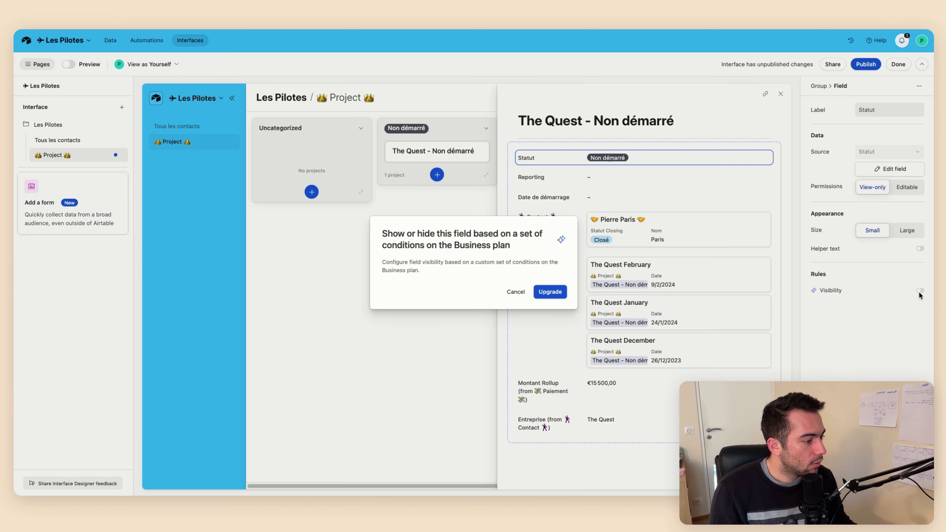
pyautogui.click(516, 291)
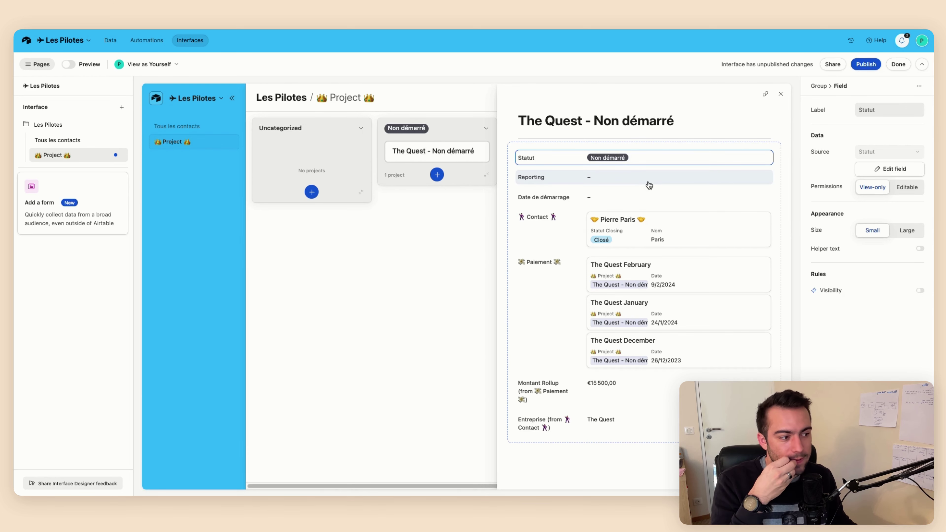
pyautogui.click(870, 293)
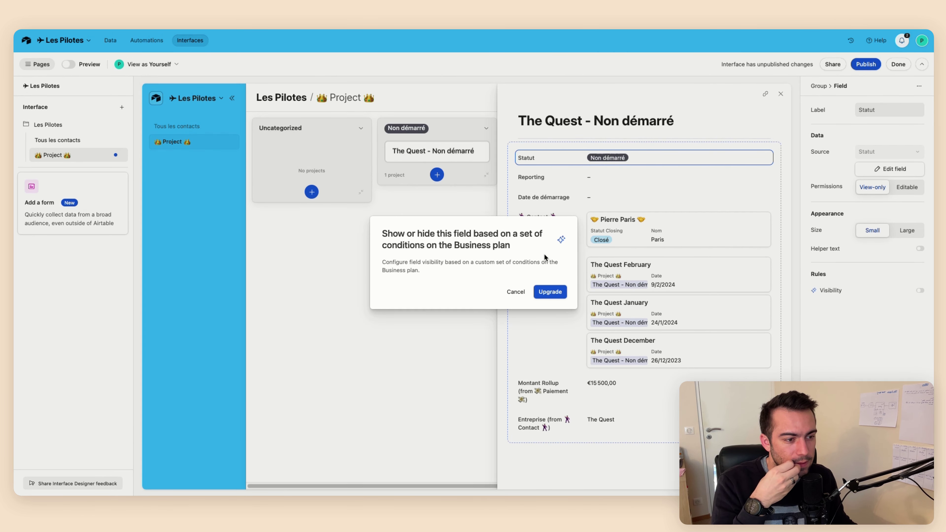
pyautogui.click(516, 292)
pyautogui.click(903, 190)
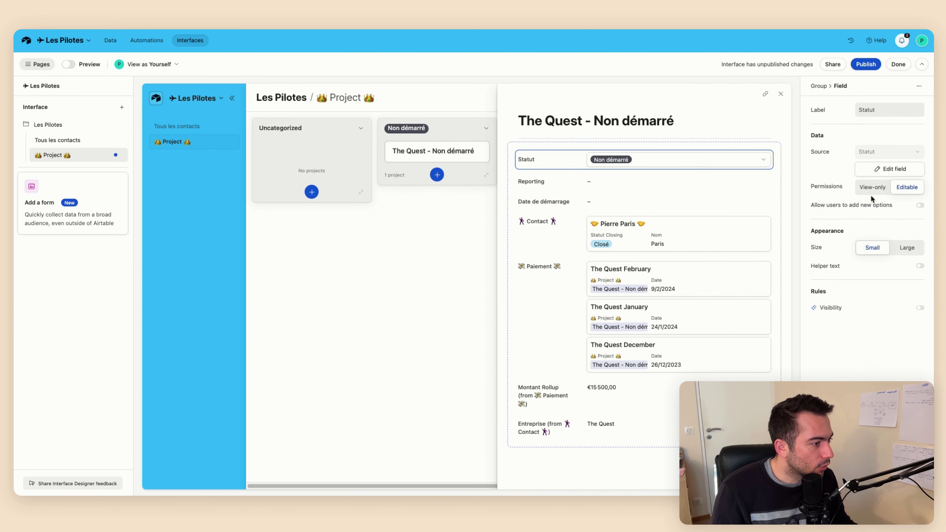
pyautogui.click(652, 183)
pyautogui.click(910, 190)
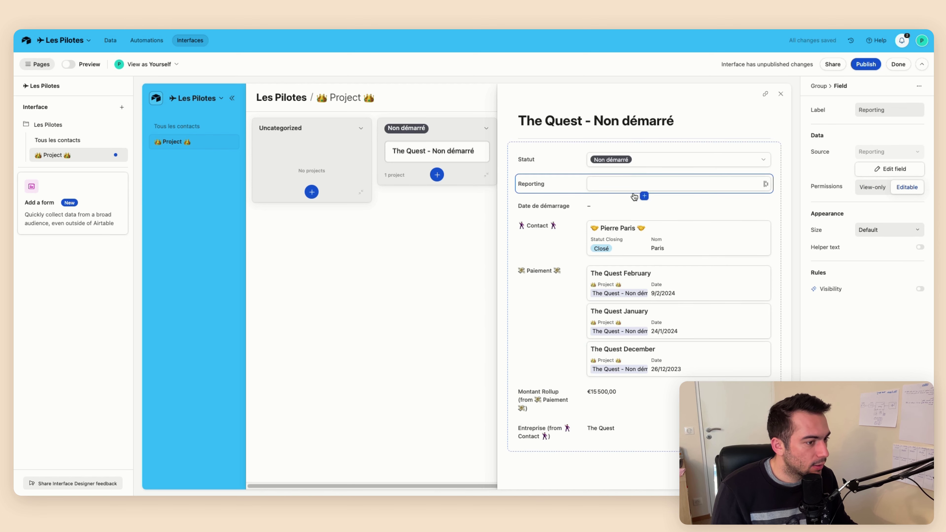
pyautogui.click(641, 202)
pyautogui.click(907, 186)
# Show the Contact field as a compact single-line section at the bottom
pyautogui.click(557, 236)
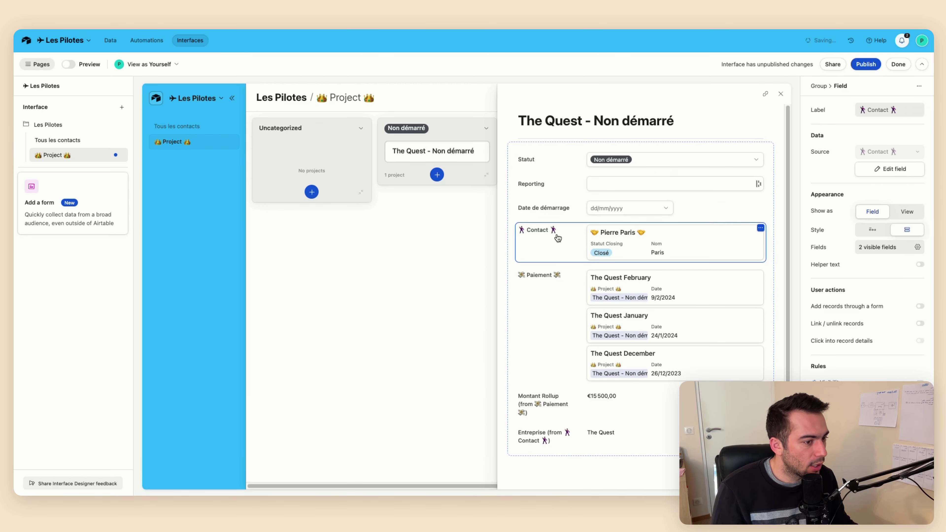
pyautogui.click(900, 211)
pyautogui.click(867, 213)
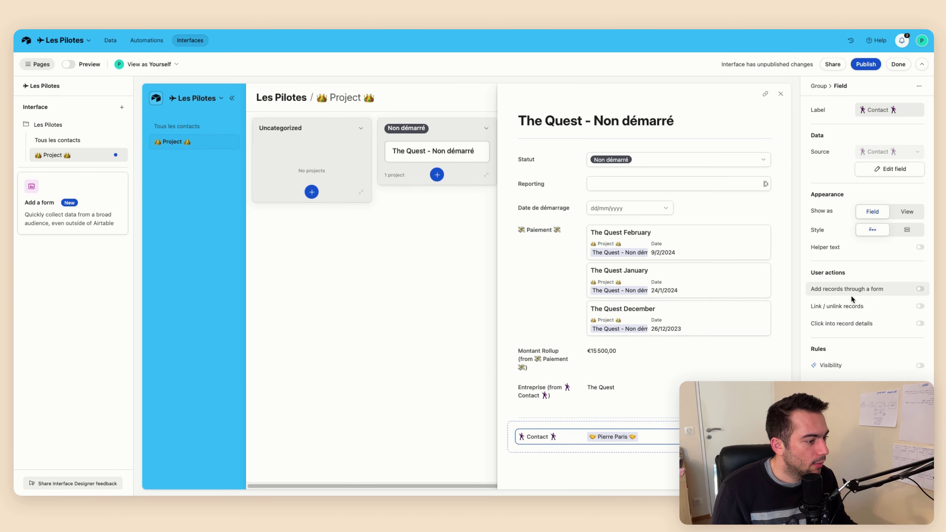
# Allow linking and unlinking Paiement records, then close the Project Detail view
pyautogui.click(561, 253)
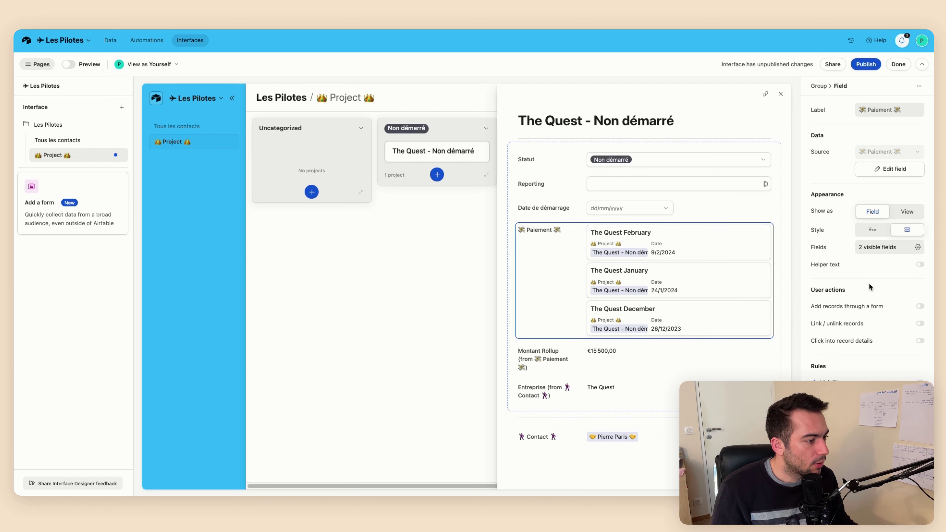
pyautogui.click(872, 324)
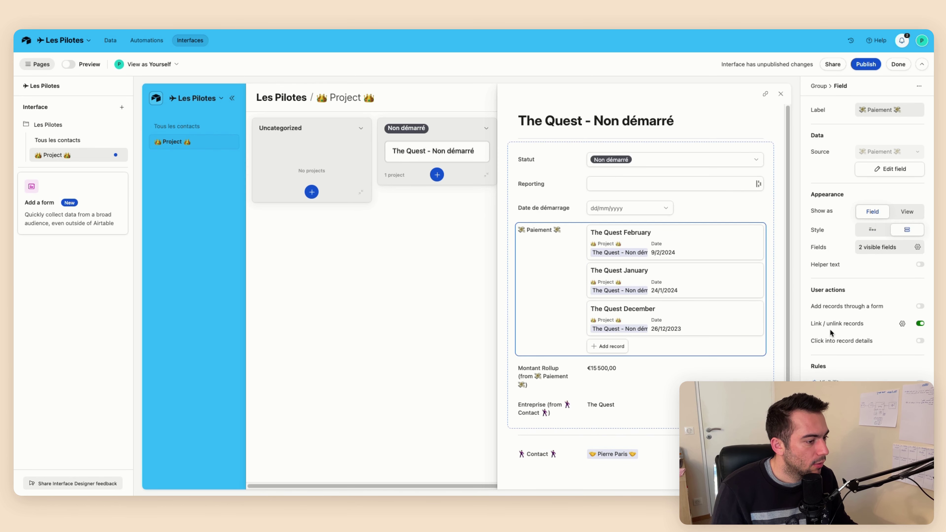
pyautogui.click(546, 365)
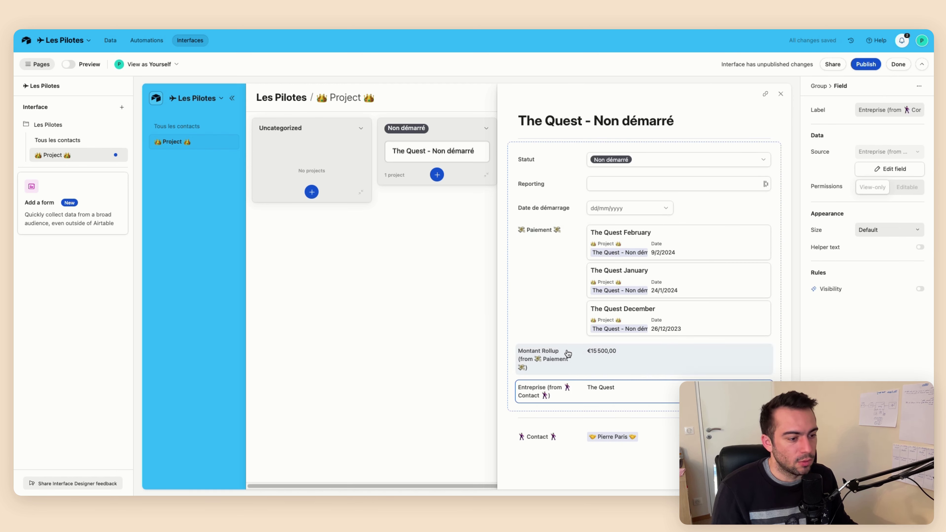
pyautogui.click(538, 300)
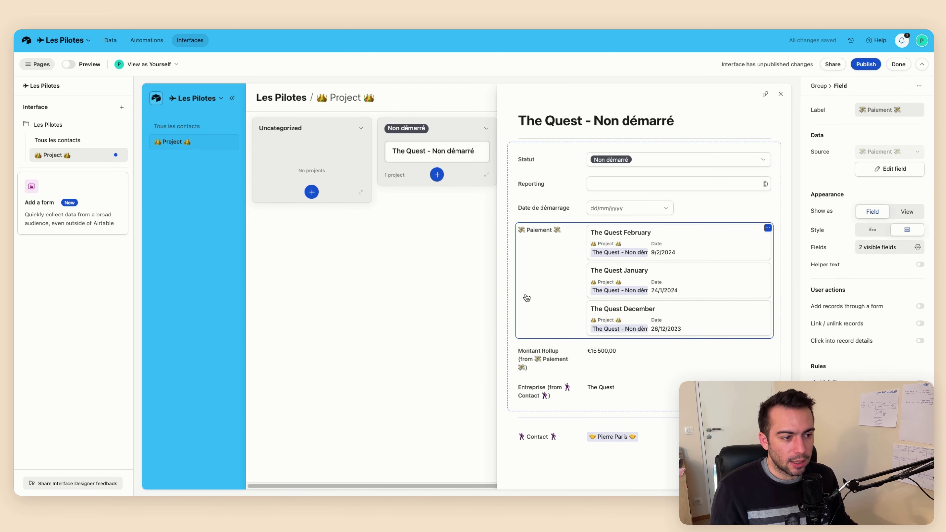
pyautogui.click(481, 266)
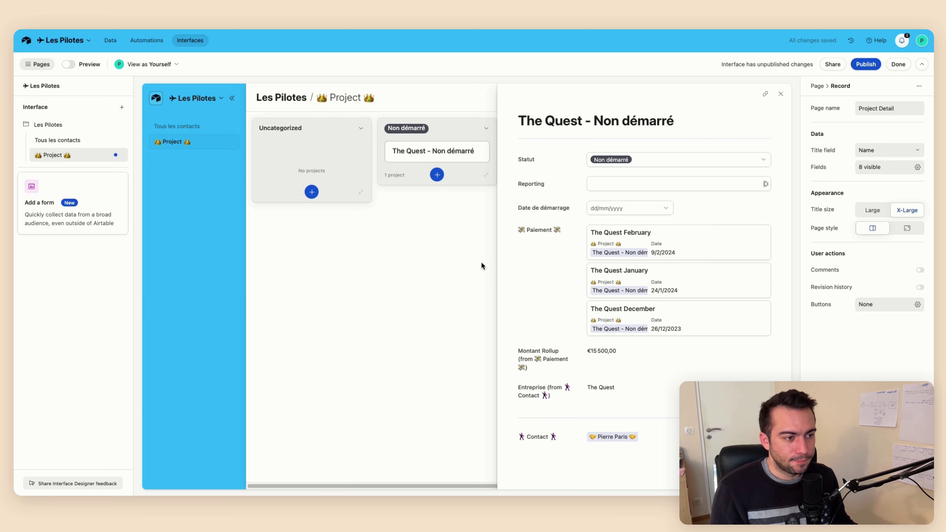
pyautogui.click(782, 94)
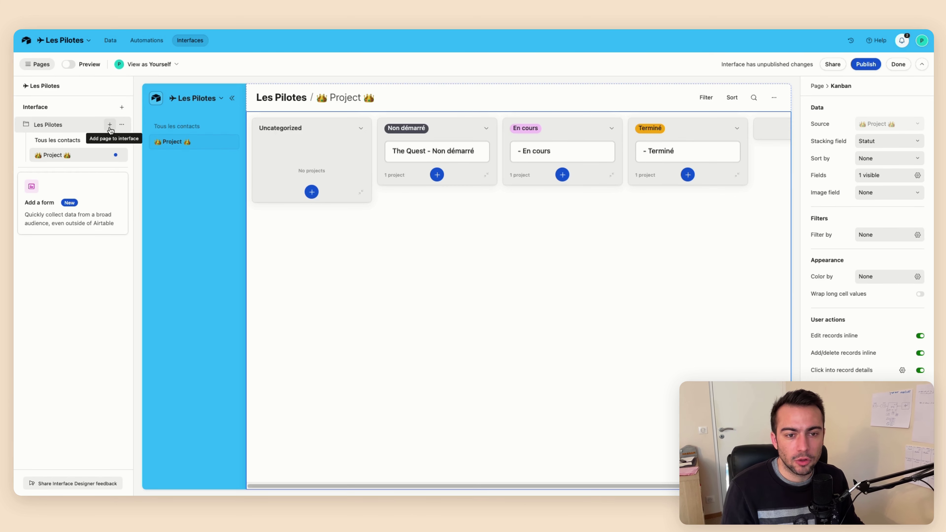
# Create a List page connected to the Paiement table, then start publishing Les Pilotes
pyautogui.click(111, 125)
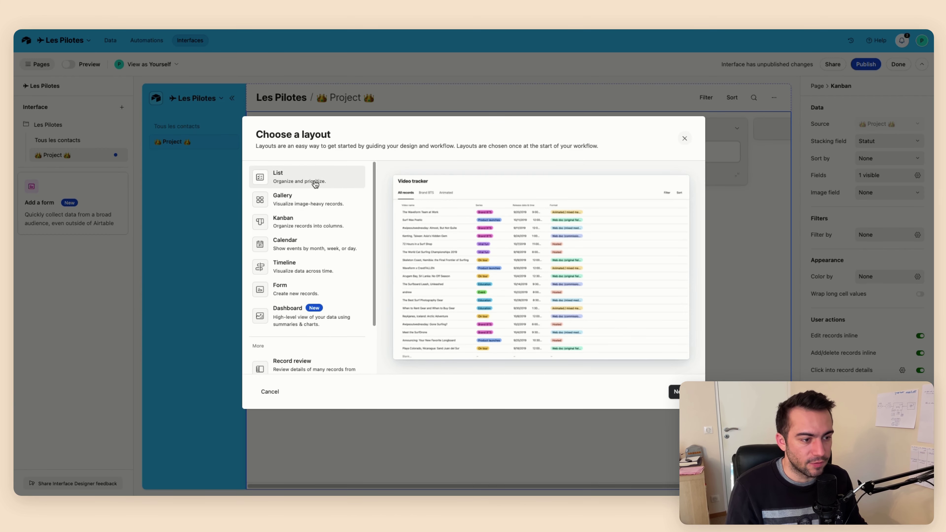
pyautogui.scroll(-3, 304, 279)
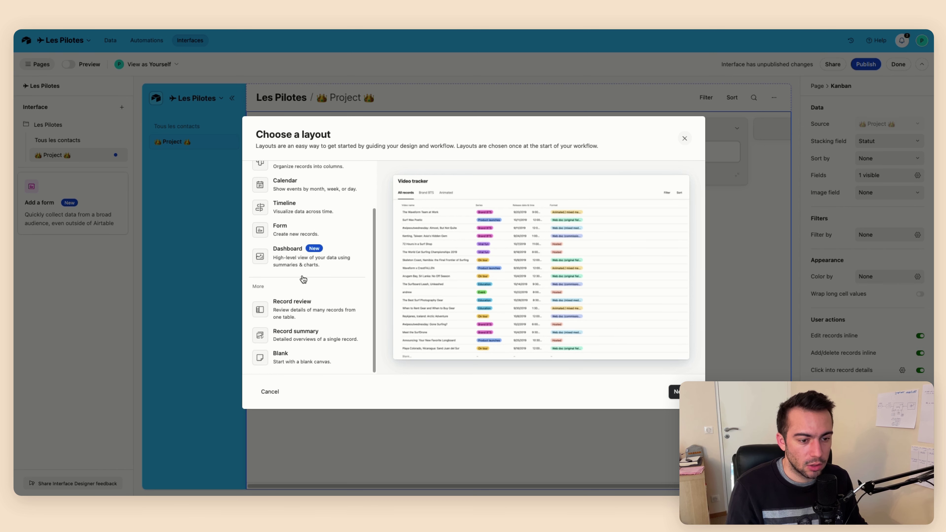
pyautogui.scroll(3, 305, 313)
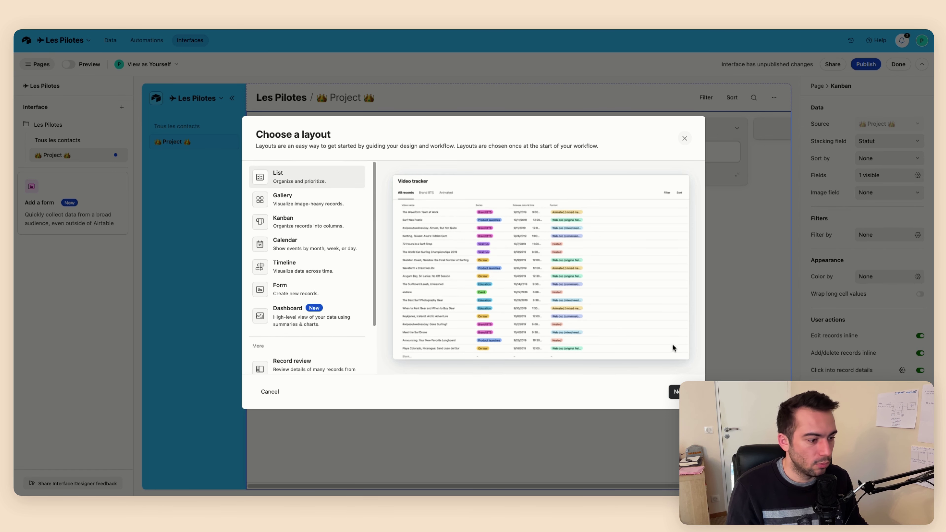
pyautogui.click(669, 390)
pyautogui.click(300, 183)
pyautogui.click(353, 252)
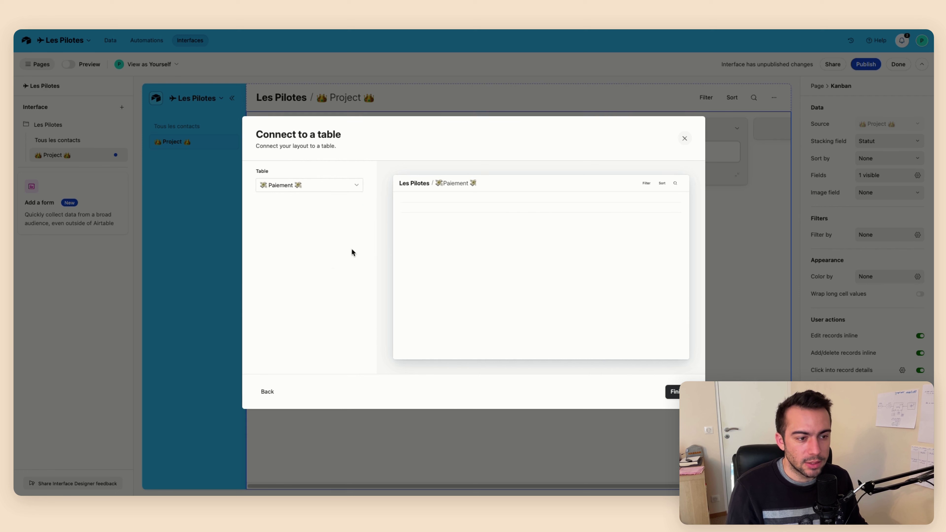
pyautogui.click(672, 391)
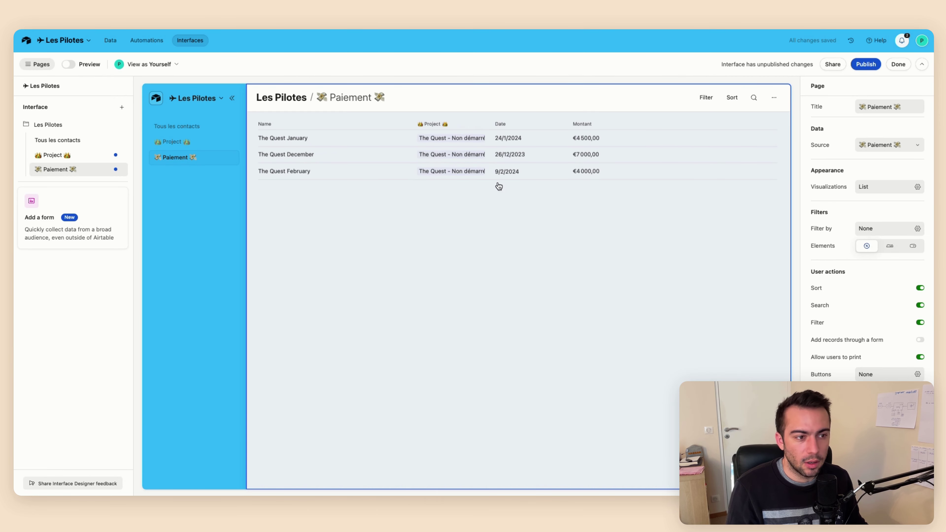
pyautogui.click(483, 145)
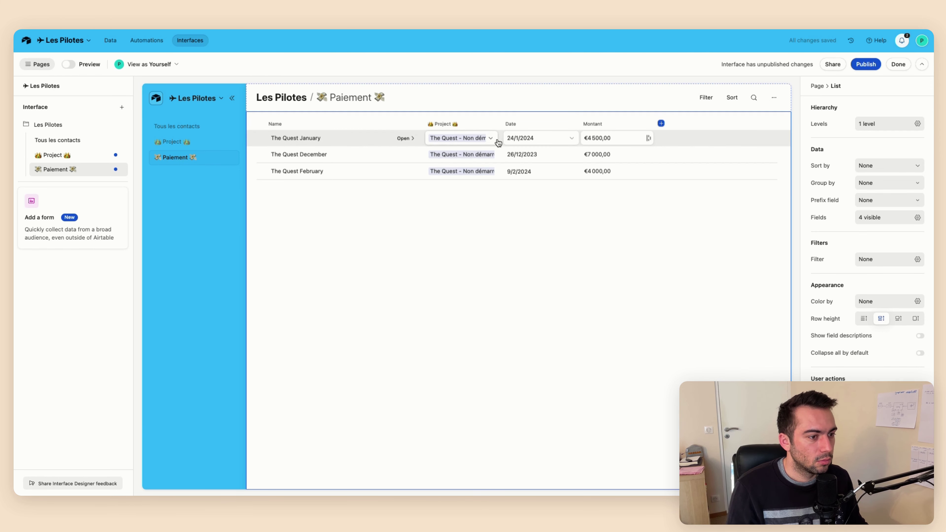
pyautogui.click(866, 64)
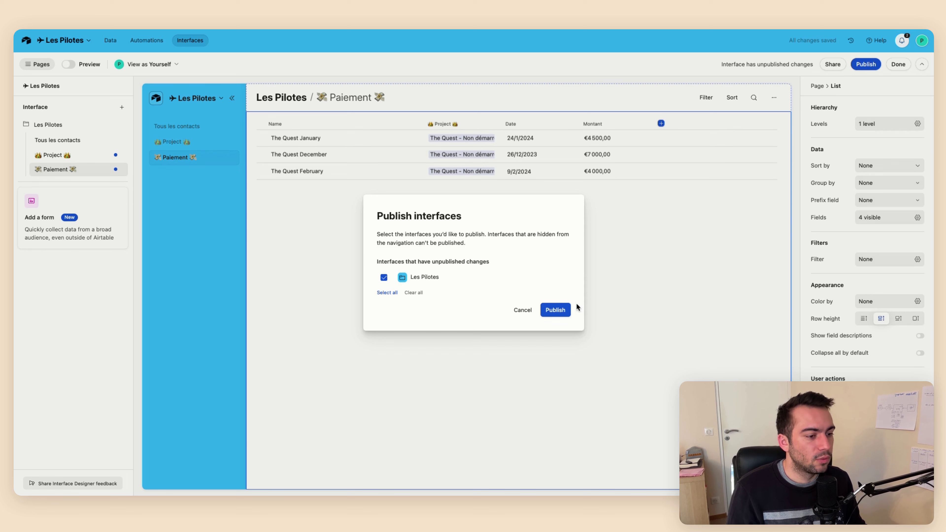
# Confirm publishing Les Pilotes and switch to the Tous les contacts page
pyautogui.click(564, 310)
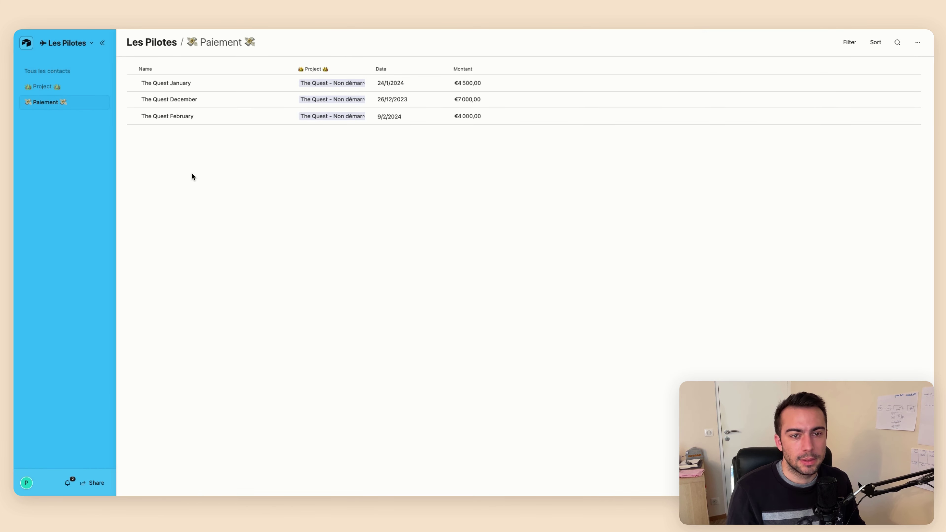
pyautogui.click(62, 75)
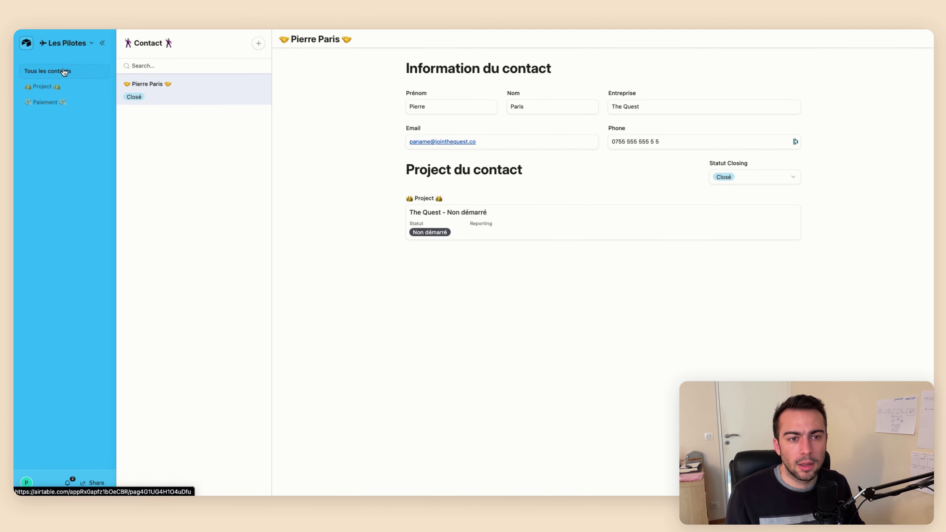
pyautogui.moveTo(173, 43); pyautogui.dragTo(124, 43)
pyautogui.hotkey('ctrl', 'c')
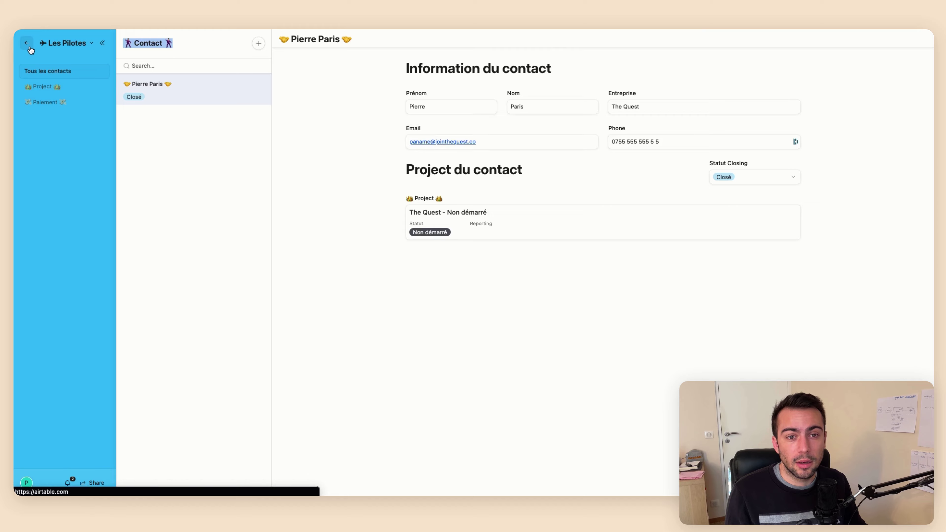
# Return to the workspace list and reopen the Les Pilotes interface
pyautogui.click(29, 45)
pyautogui.click(188, 156)
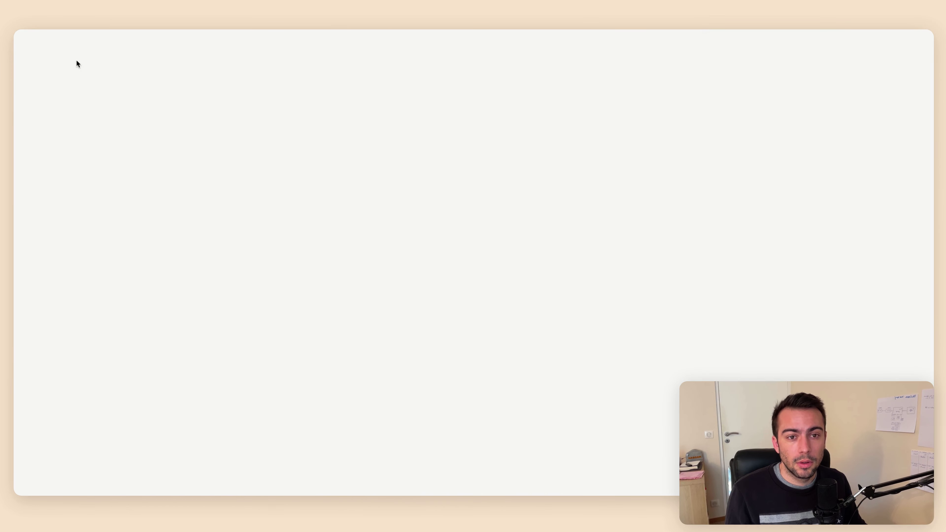
pyautogui.click(84, 41)
# Rename the Tous les contacts page to 'Contact' and republish Les Pilotes
pyautogui.click(71, 67)
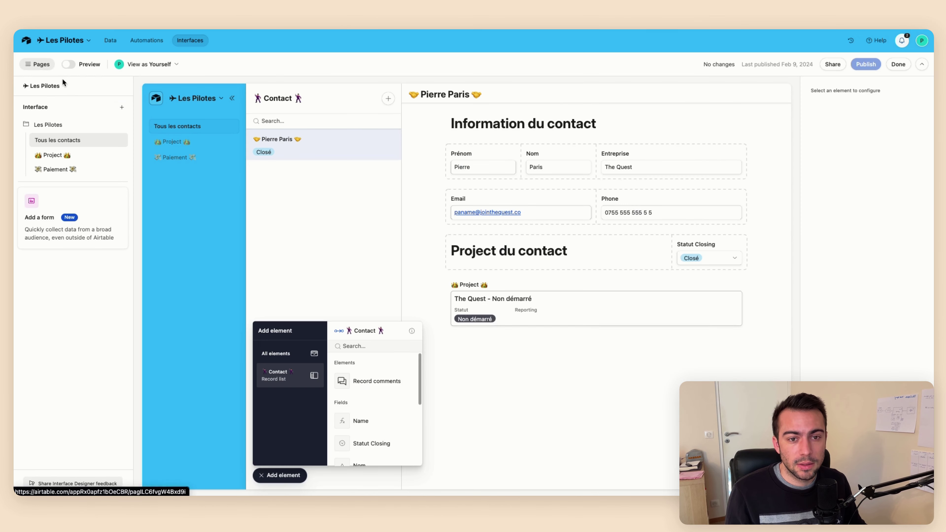
pyautogui.doubleClick(66, 141)
pyautogui.hotkey('ctrl', 'v')
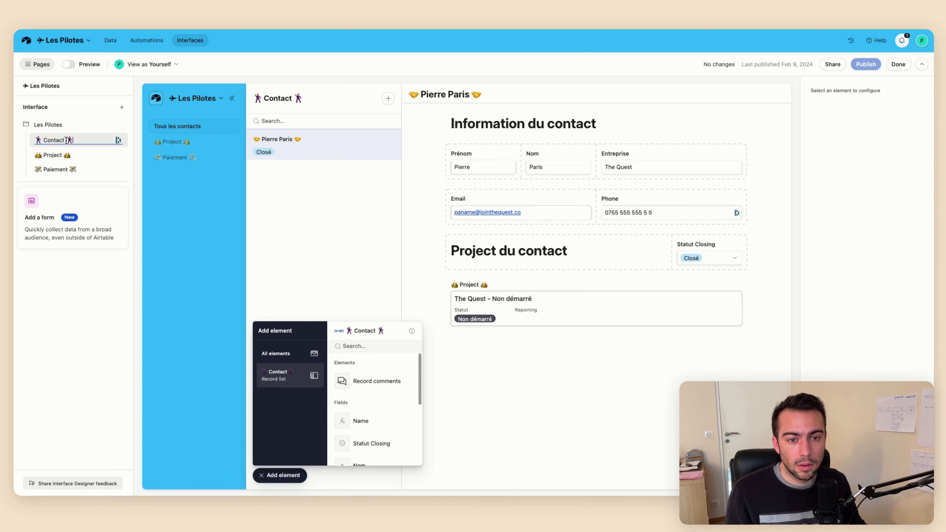
pyautogui.press('Return')
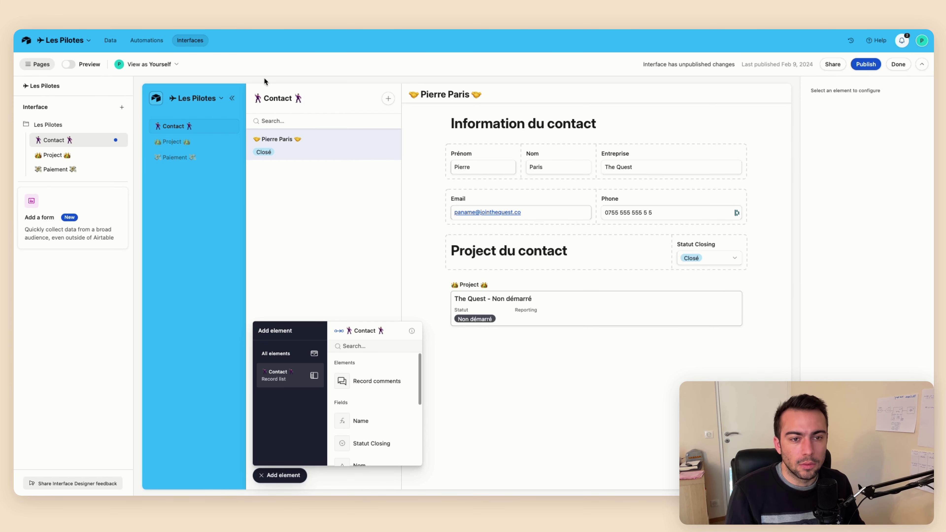
pyautogui.click(878, 67)
pyautogui.click(555, 308)
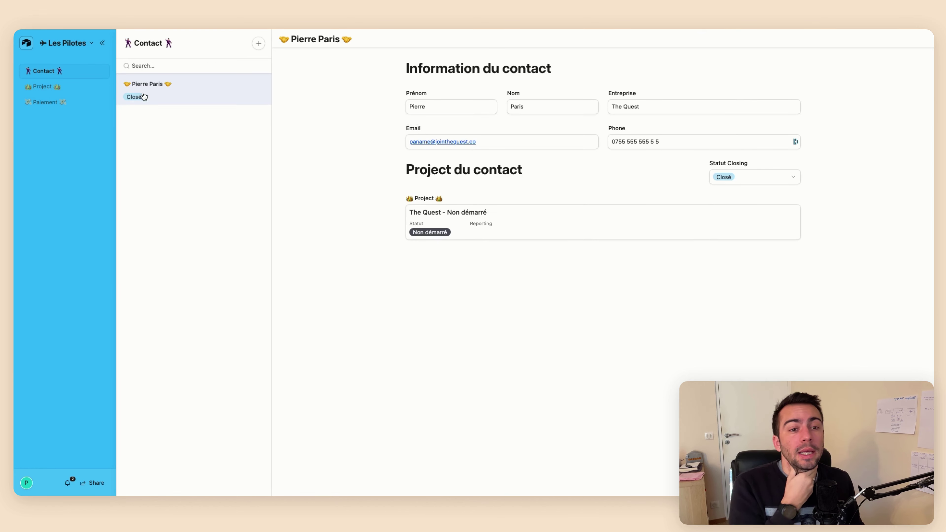
# With the sidebar collapsed, open The Quest – Non démarré project and try its Reporting and start date fields
pyautogui.click(108, 43)
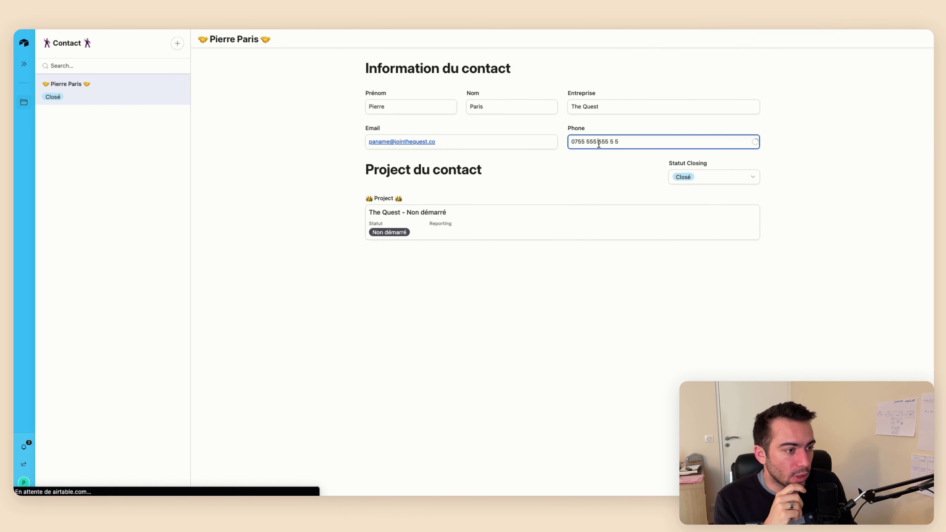
pyautogui.click(500, 236)
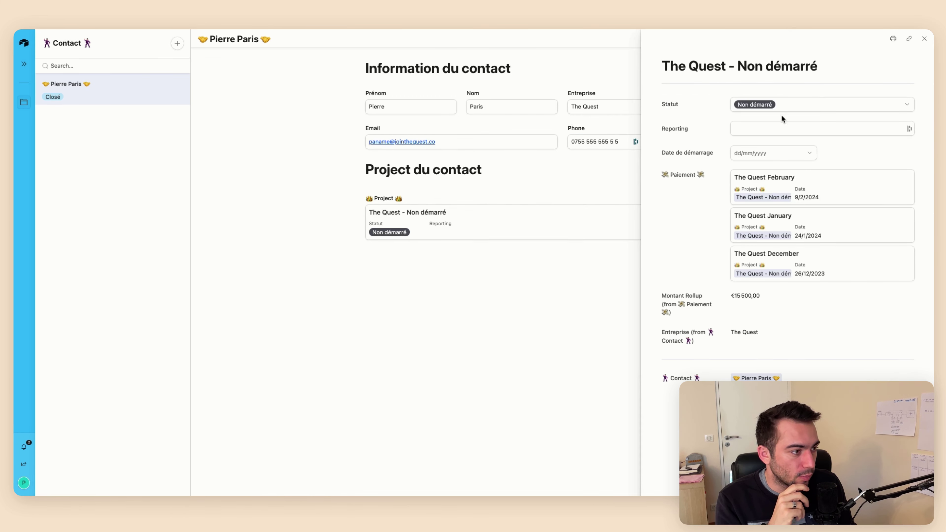
pyautogui.click(778, 123)
pyautogui.click(763, 153)
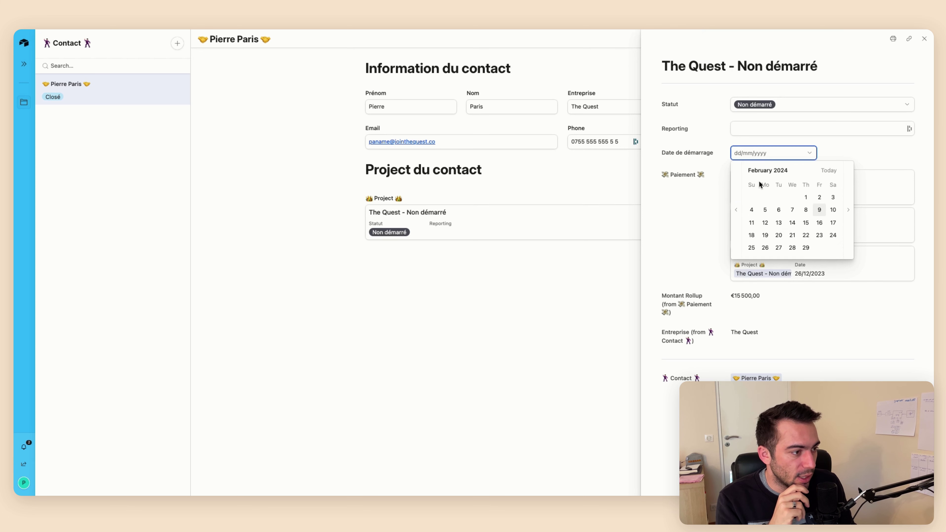
pyautogui.press('Escape')
# Drag The Quest card between Project kanban columns, open its details, then go to the Paiement page
pyautogui.moveTo(26, 107)
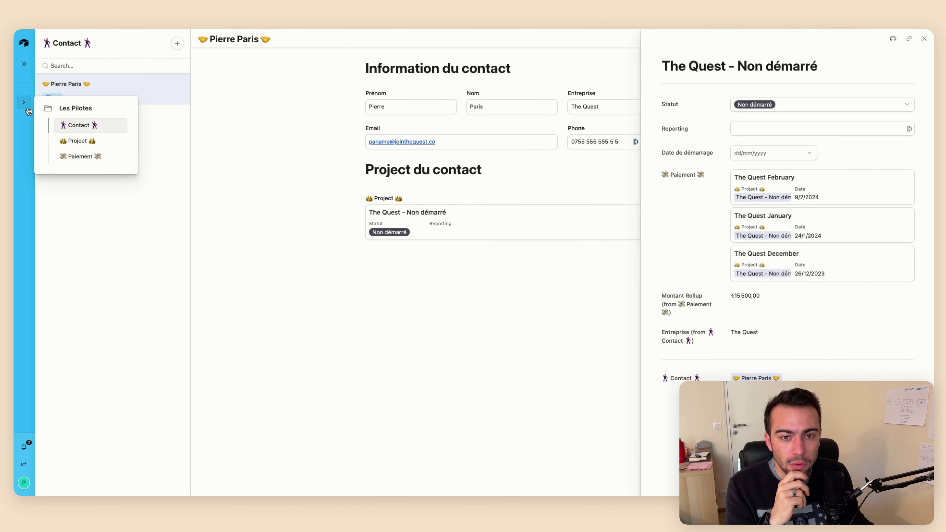
pyautogui.click(76, 141)
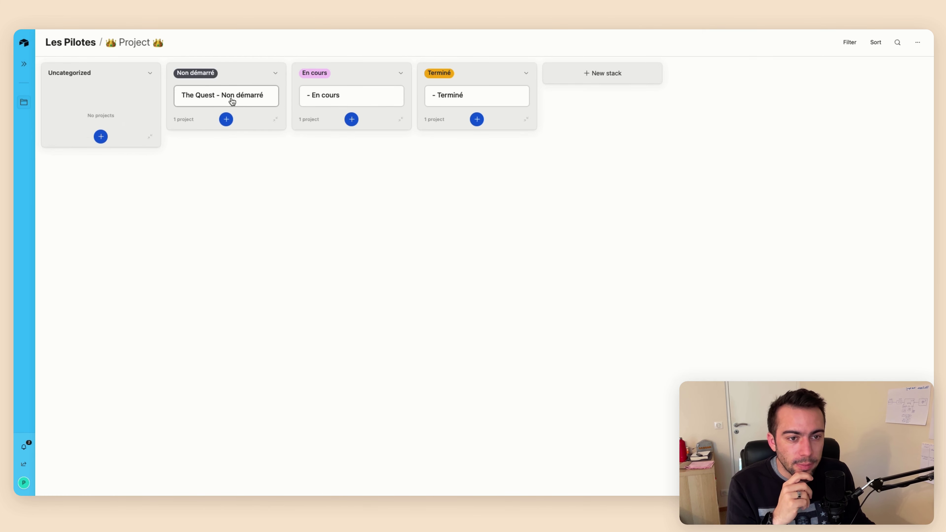
pyautogui.moveTo(232, 100); pyautogui.dragTo(238, 103)
pyautogui.click(239, 102)
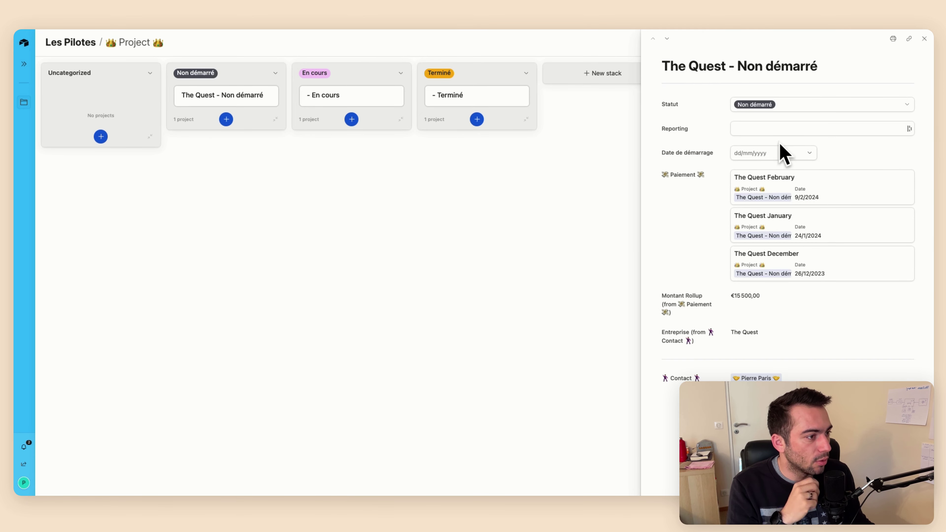
pyautogui.moveTo(24, 102)
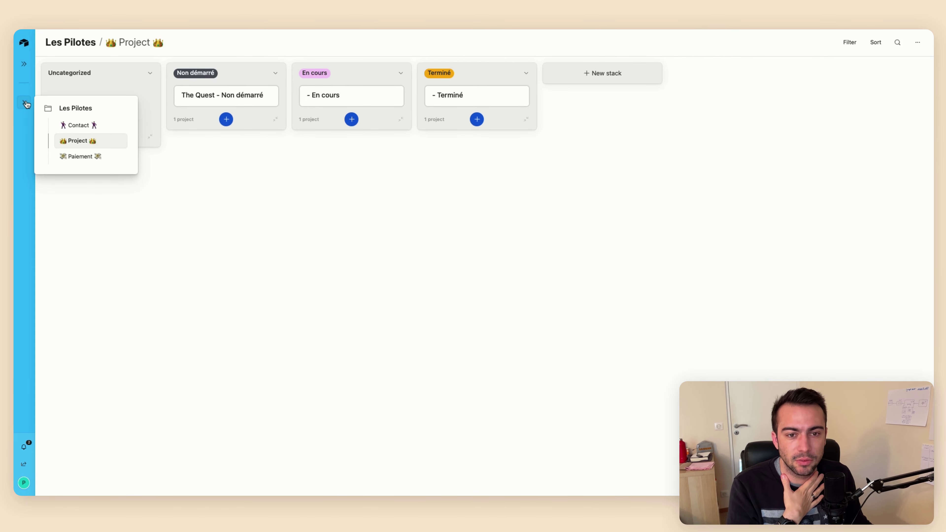
pyautogui.click(75, 156)
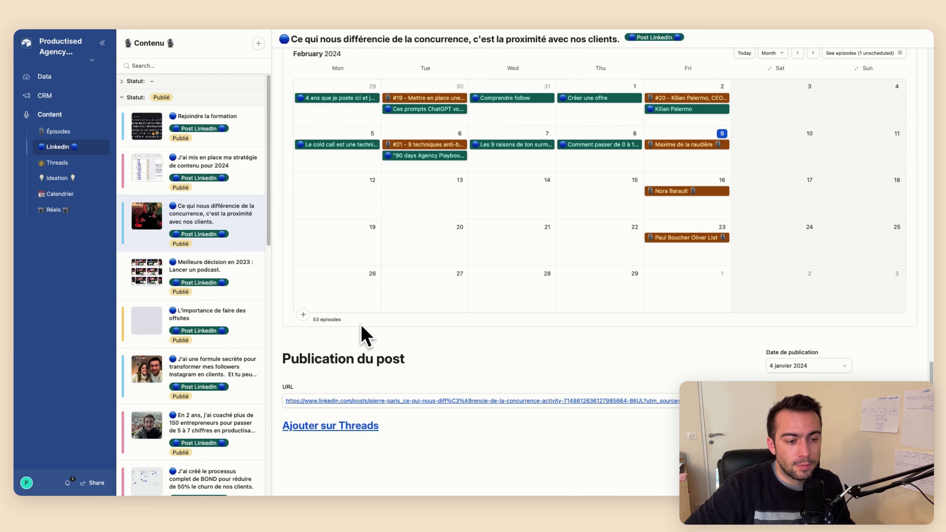
# Scroll through the LinkedIn post about closeness to clients, selecting and then clearing some text
pyautogui.scroll(15, 363, 335)
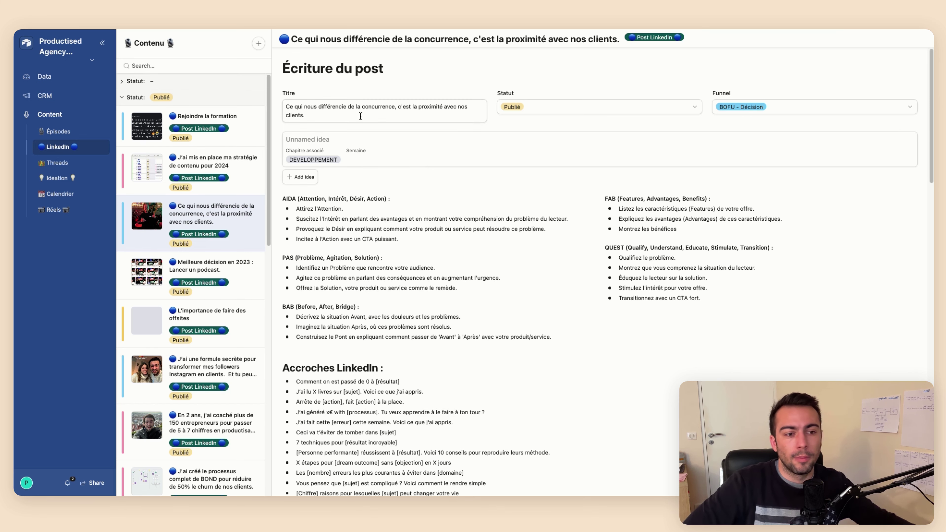
pyautogui.scroll(-2, 496, 139)
pyautogui.scroll(-5, 496, 140)
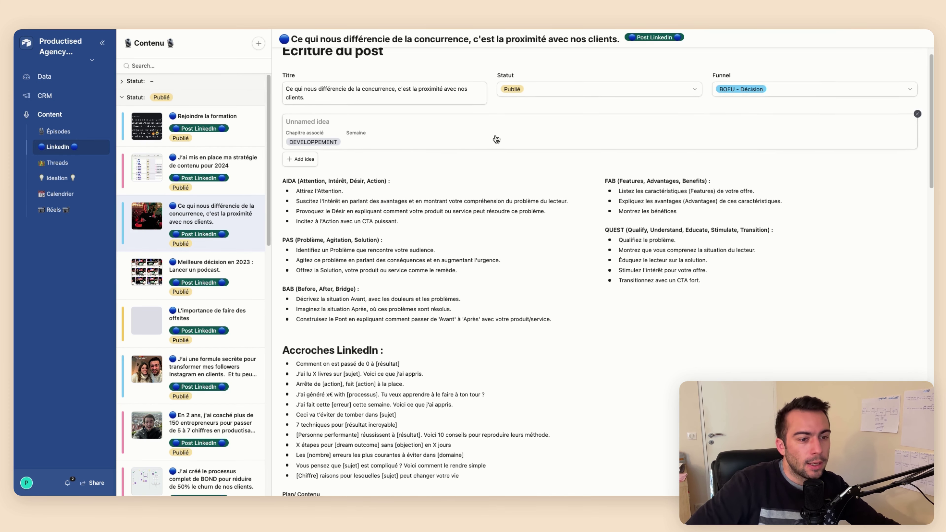
pyautogui.scroll(-2, 496, 139)
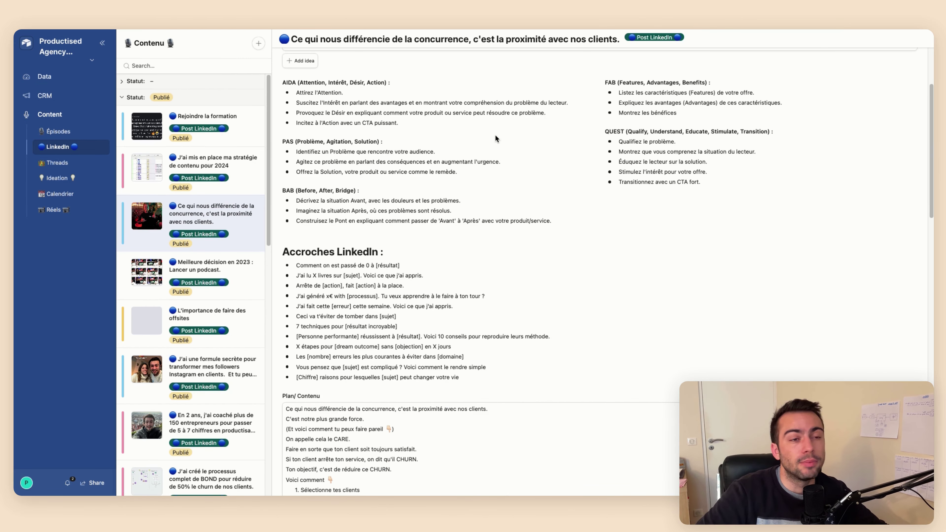
pyautogui.scroll(1, 496, 136)
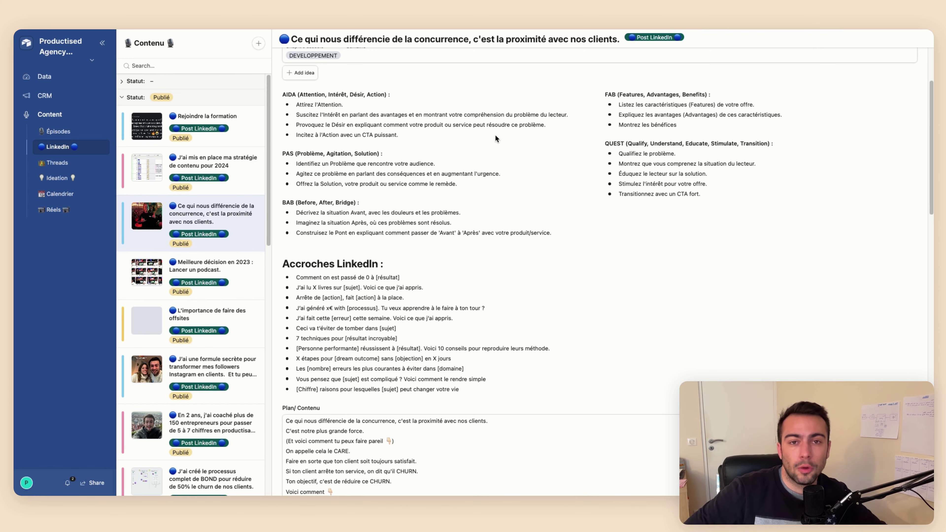
pyautogui.scroll(-10, 495, 135)
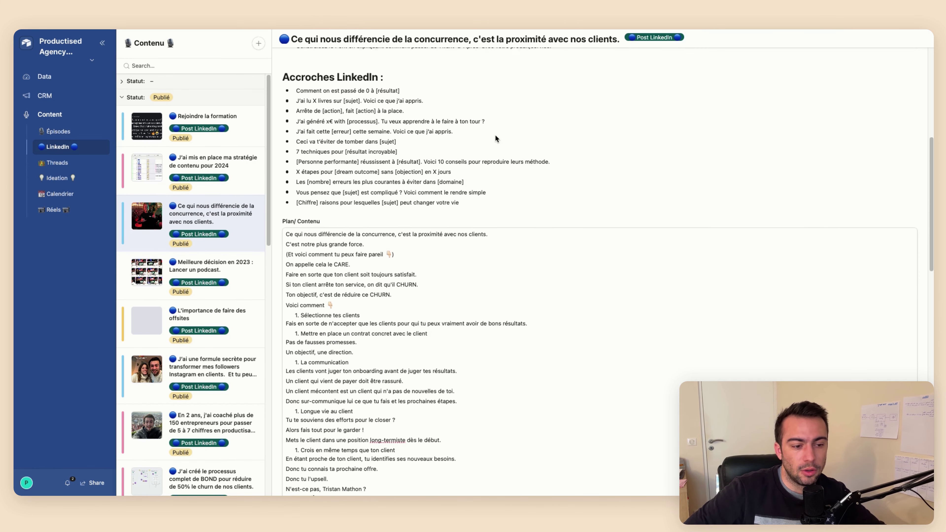
pyautogui.scroll(-11, 376, 162)
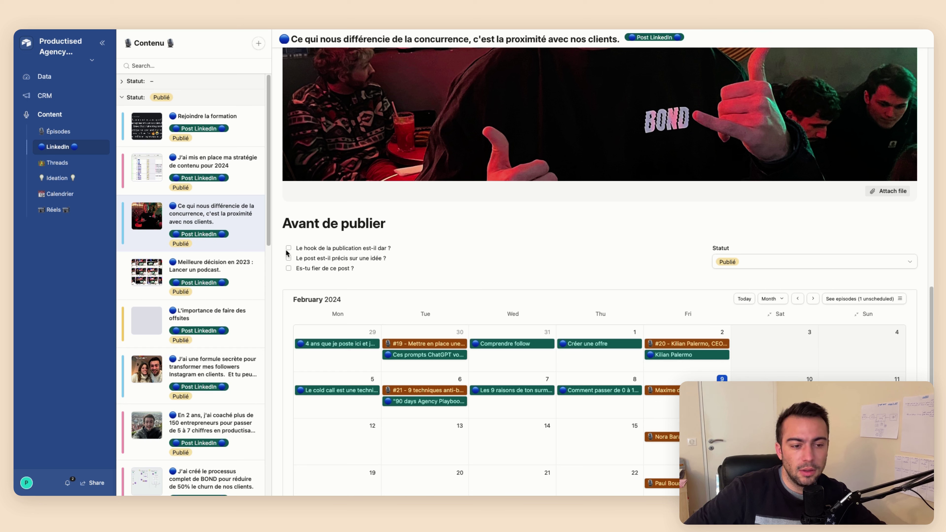
pyautogui.moveTo(287, 253); pyautogui.dragTo(302, 268)
pyautogui.click(302, 269)
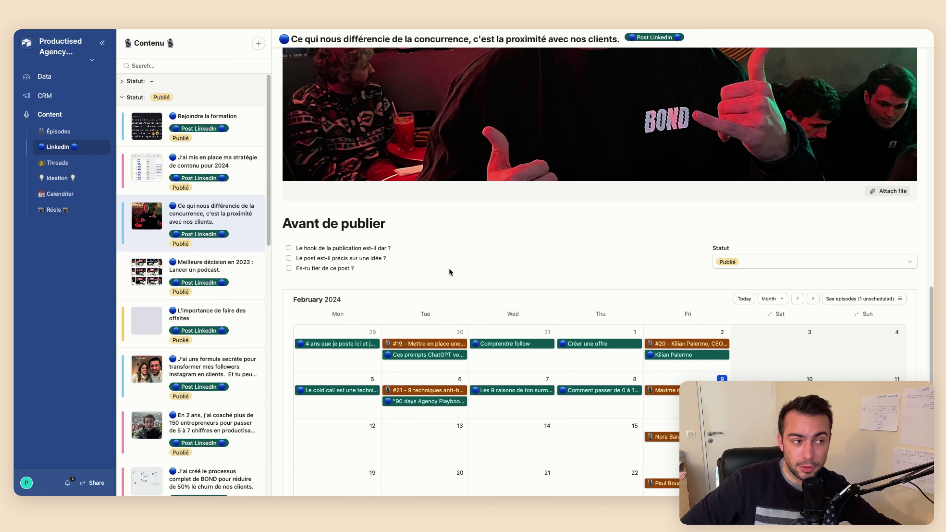
pyautogui.scroll(-4, 450, 269)
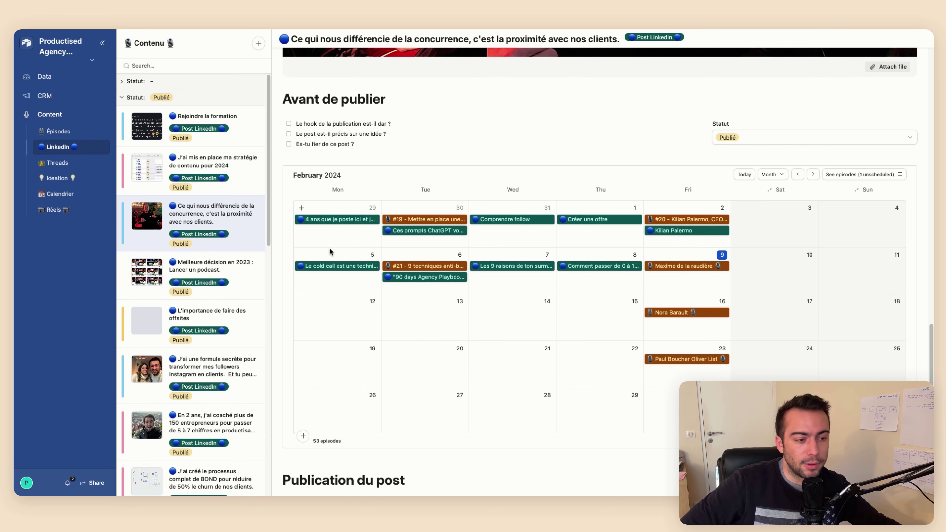
pyautogui.scroll(-3, 575, 131)
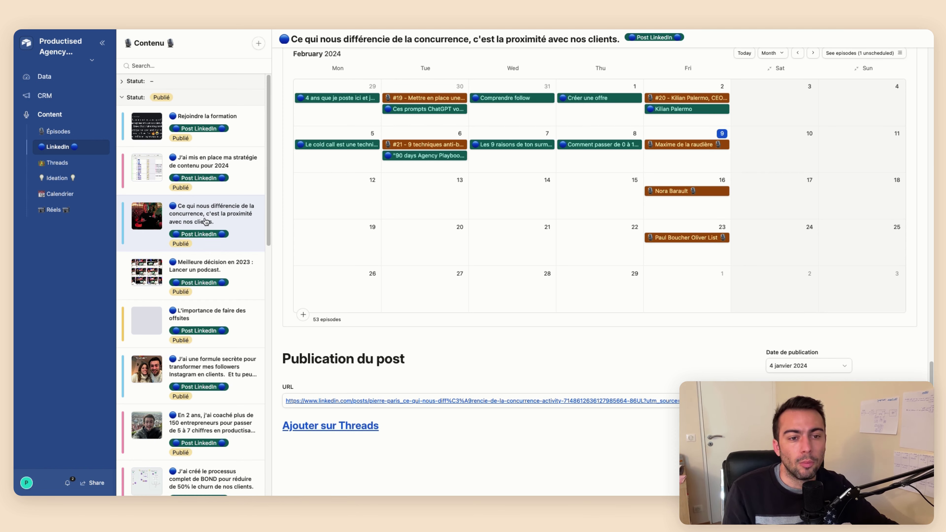
# Collapse and re-expand the Statut: Publié group, then scroll back to the top
pyautogui.click(123, 99)
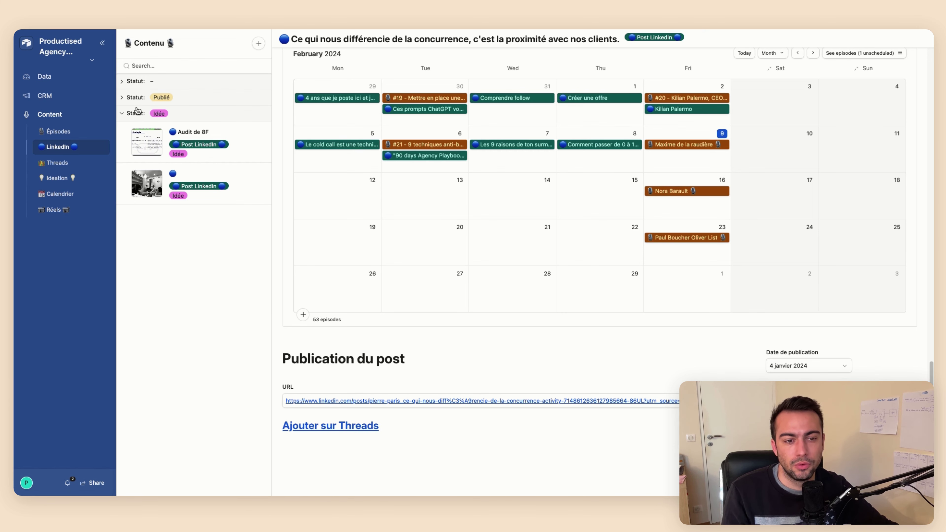
pyautogui.click(134, 99)
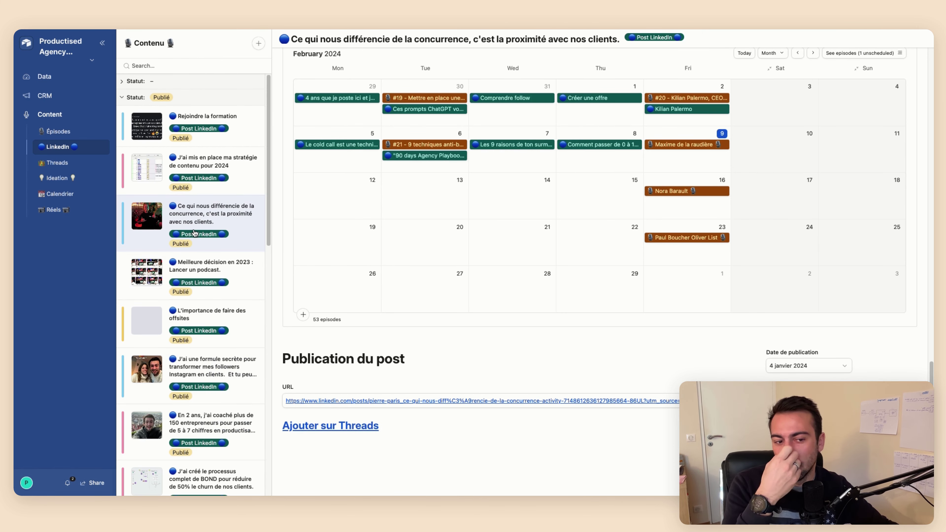
pyautogui.scroll(-5, 194, 232)
pyautogui.scroll(15, 194, 231)
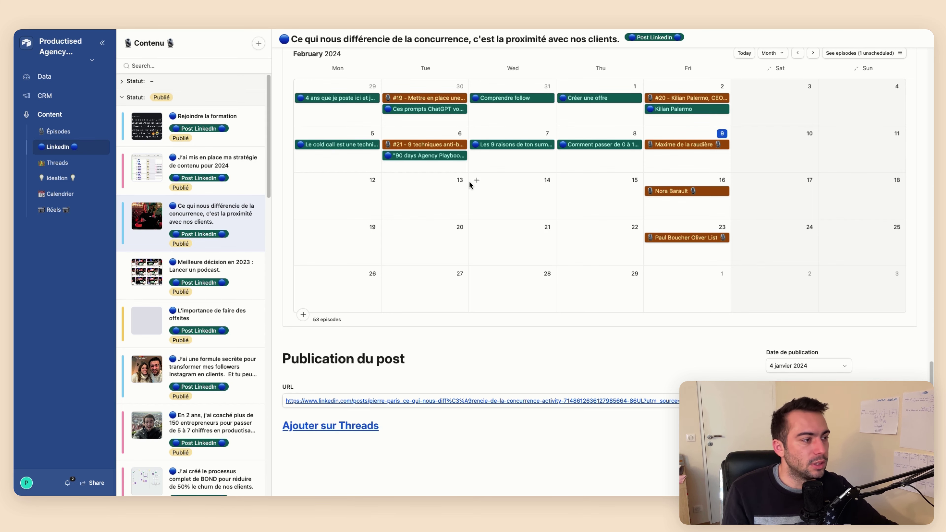
pyautogui.scroll(10, 471, 185)
pyautogui.scroll(10, 471, 186)
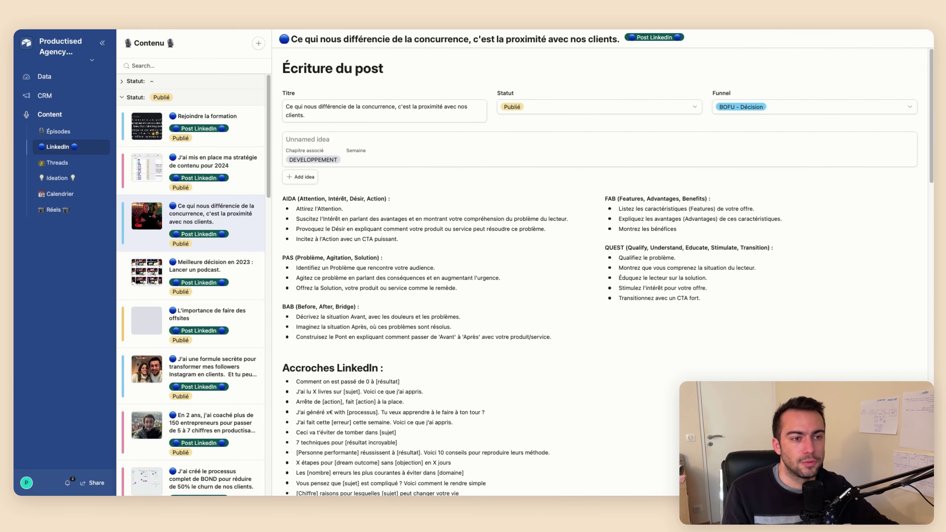